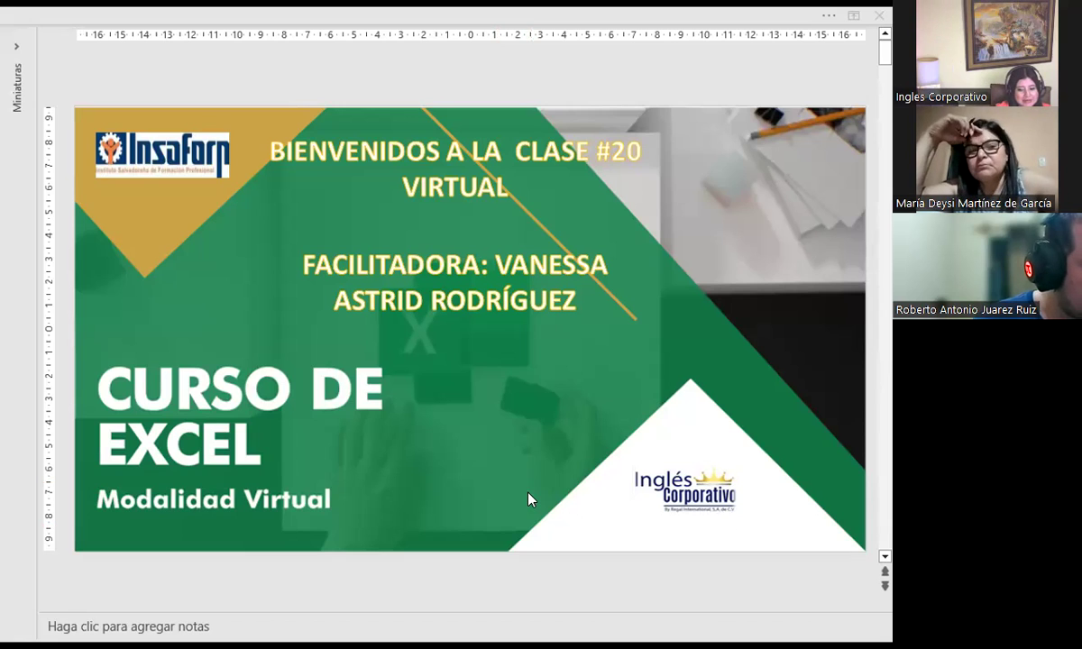
Switch from the PowerPoint slide show to the Excel Intermedio course page in Firefox
key(alt+Tab)
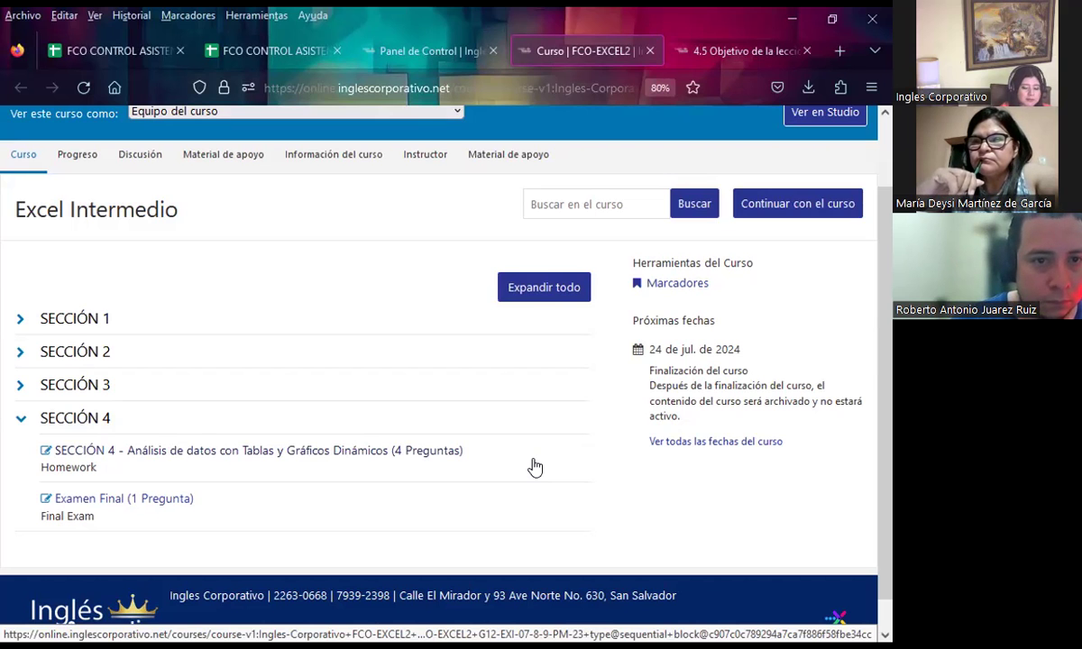
Open the 4.5 lesson tab on customizing pivot charts and scroll through its text
click(708, 50)
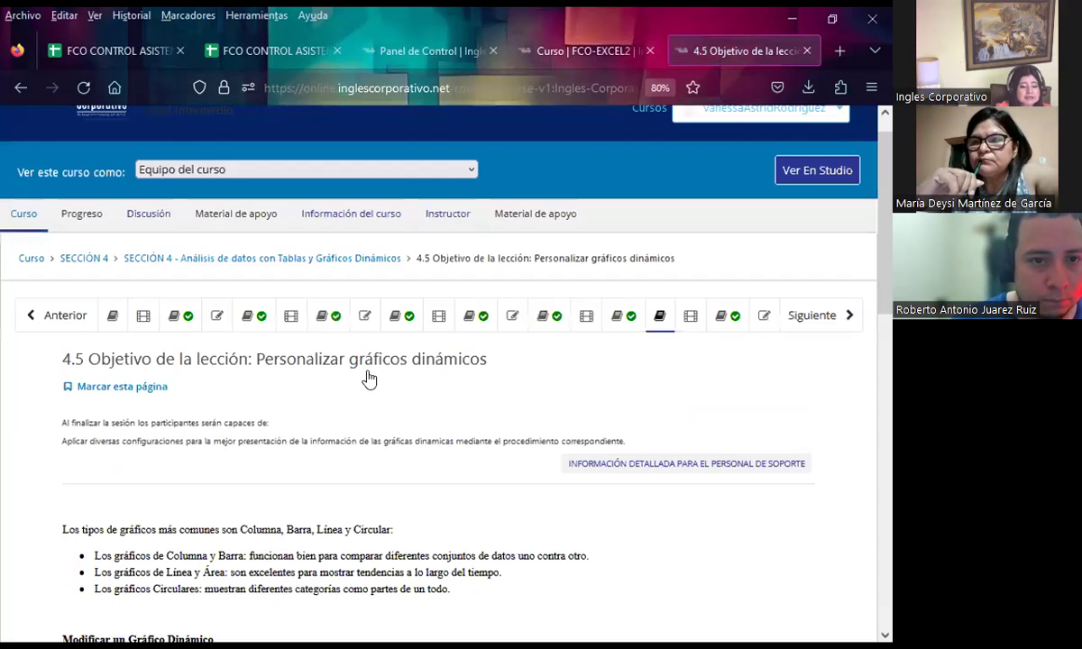
scroll(451, 406, down, 1)
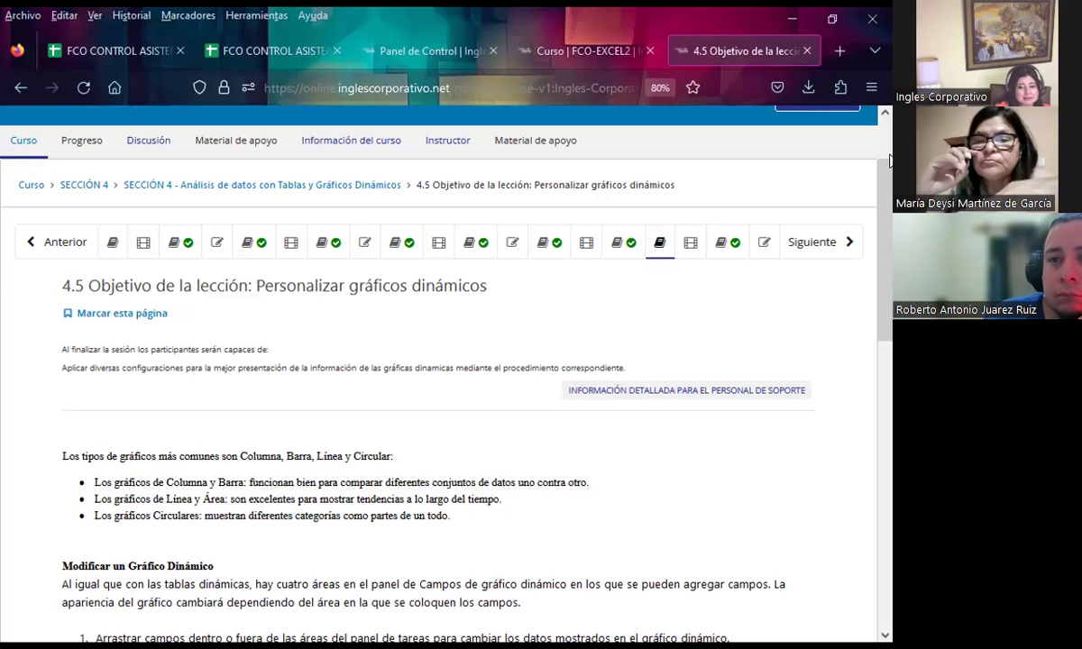
Go to the 'Foro de discusión y preguntas clase #20' unit
click(692, 242)
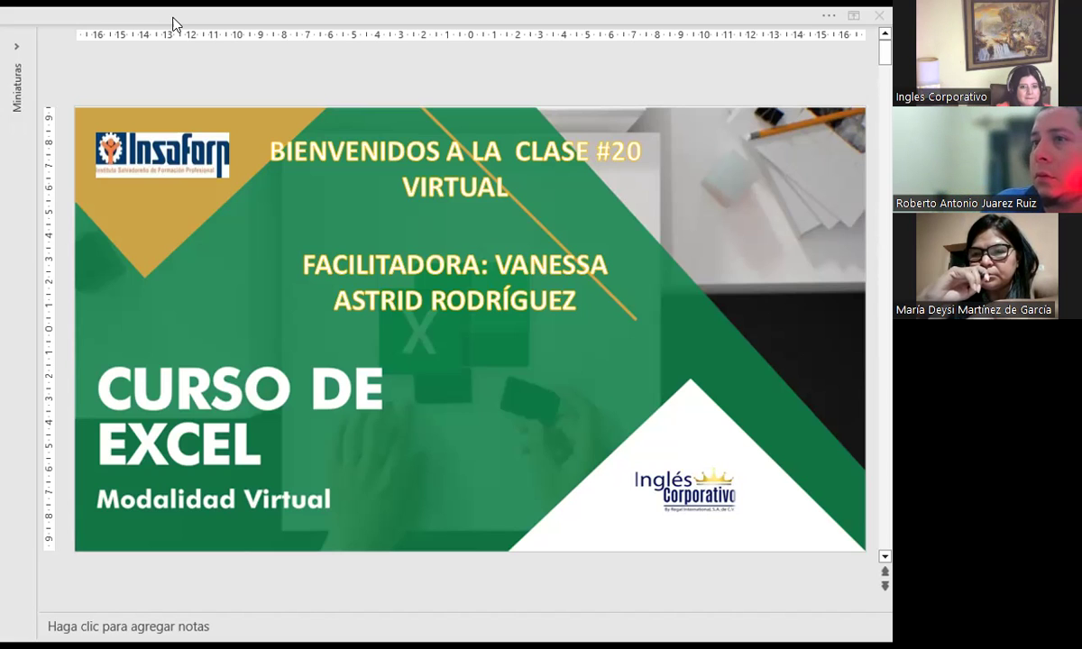
Page through the class slides in Normal view, then start the slide show from slide one
scroll(508, 386, down, 1)
scroll(507, 386, down, 1)
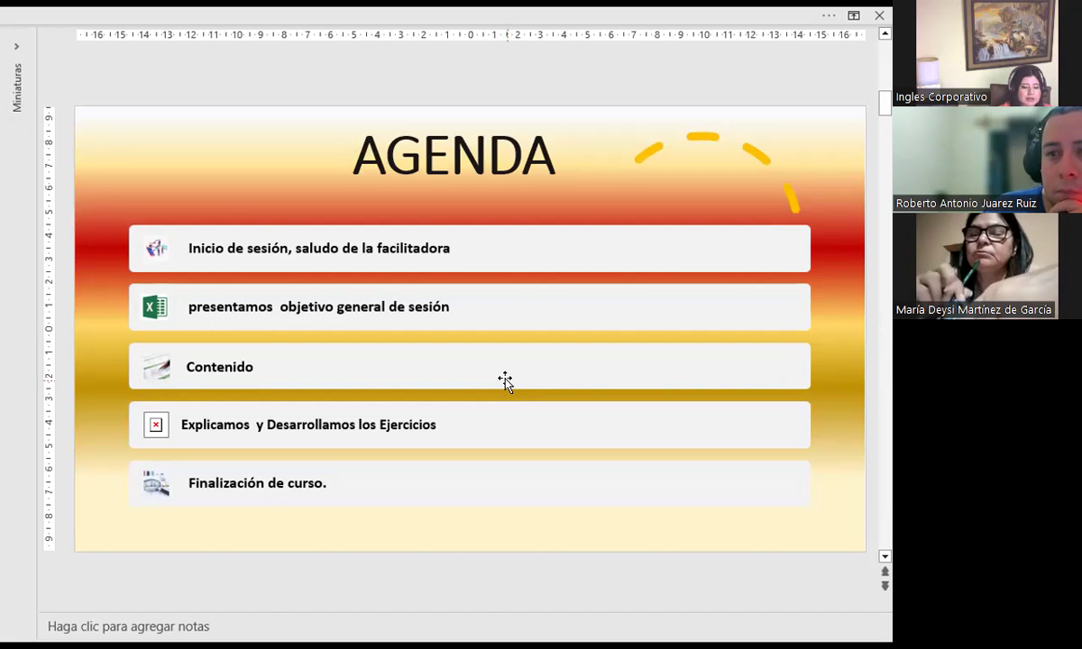
scroll(505, 382, down, 1)
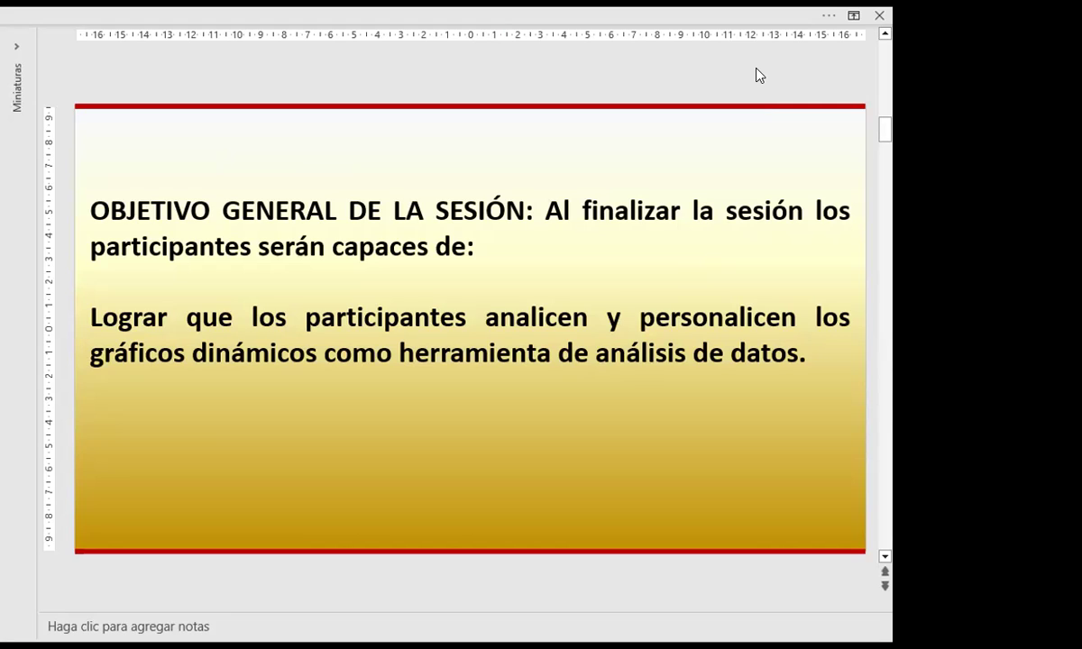
scroll(758, 75, down, 1)
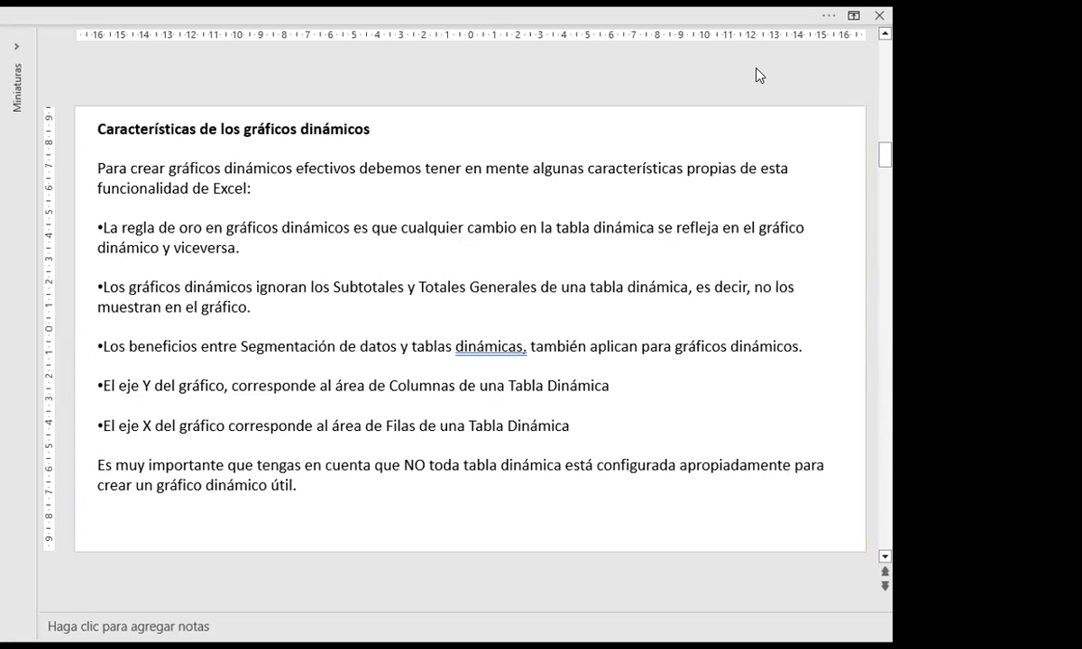
key(F5)
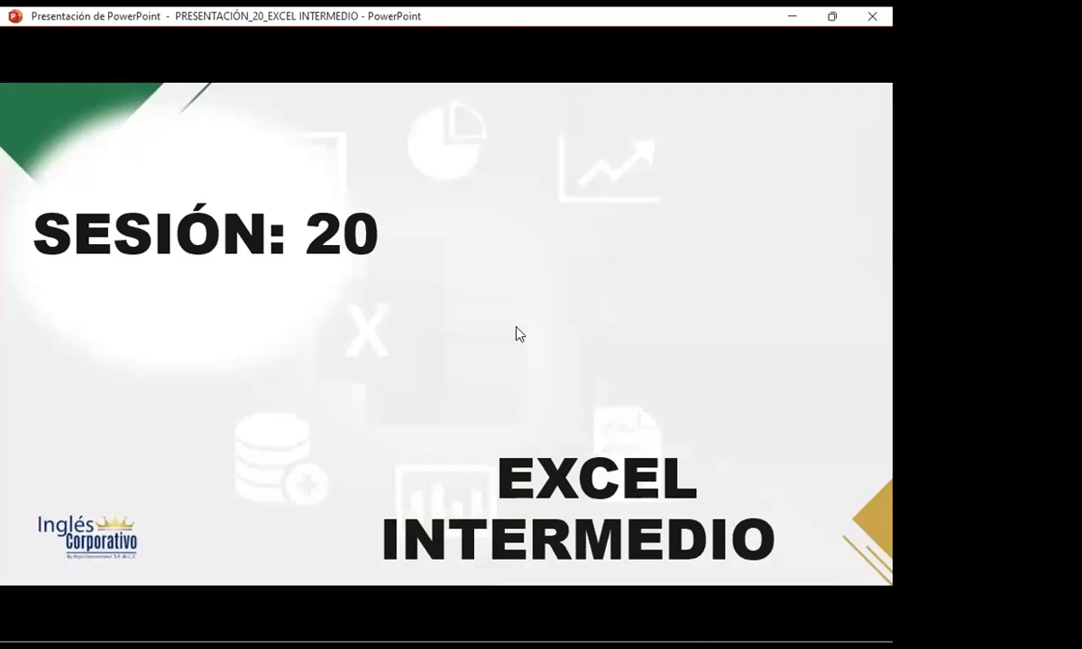
Advance past the Agenda and Objetivo slides to 'Características de los gráficos dinámicos'
click(519, 334)
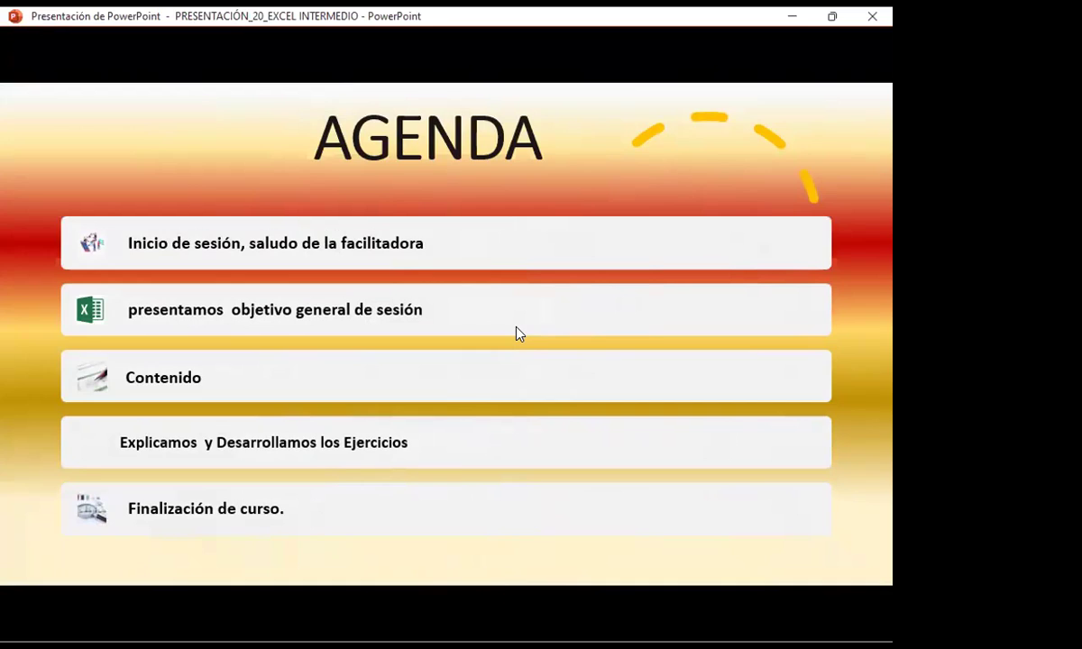
click(518, 333)
click(761, 418)
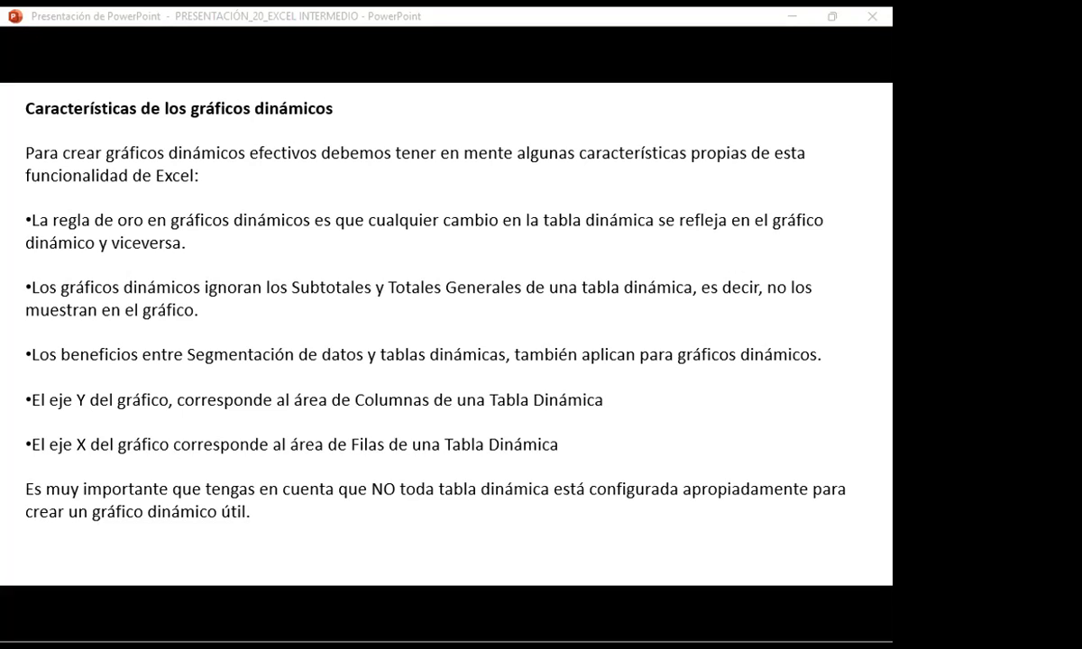
click(400, 526)
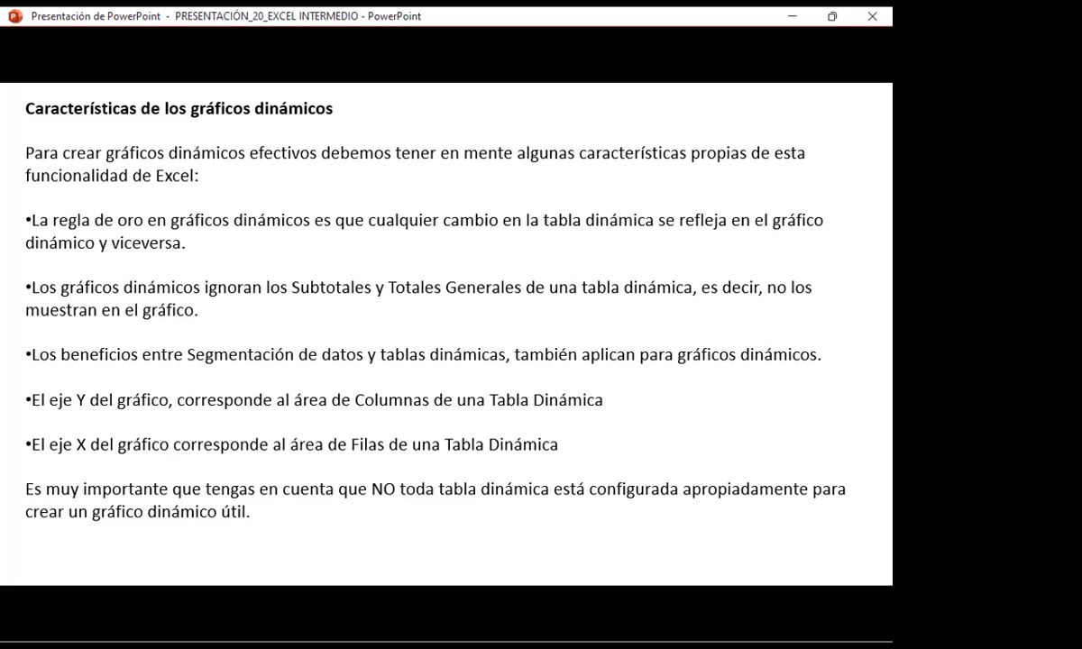
Advance the slide show from the characteristics slide to the EJERCICIOS slide
key(Right)
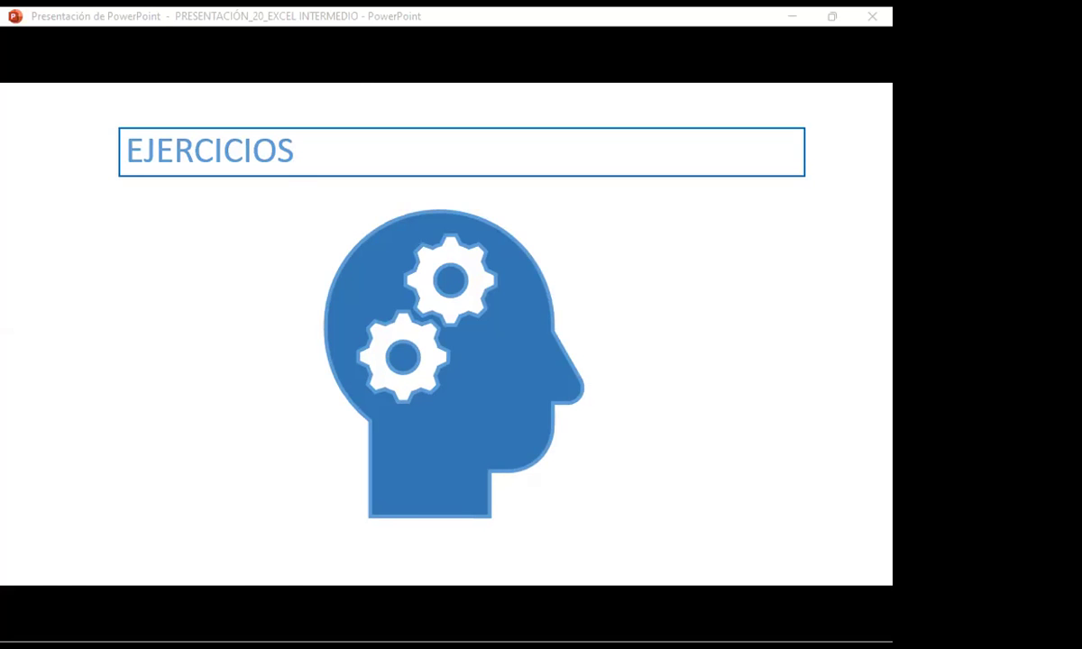
scroll(310, 447, down, 2)
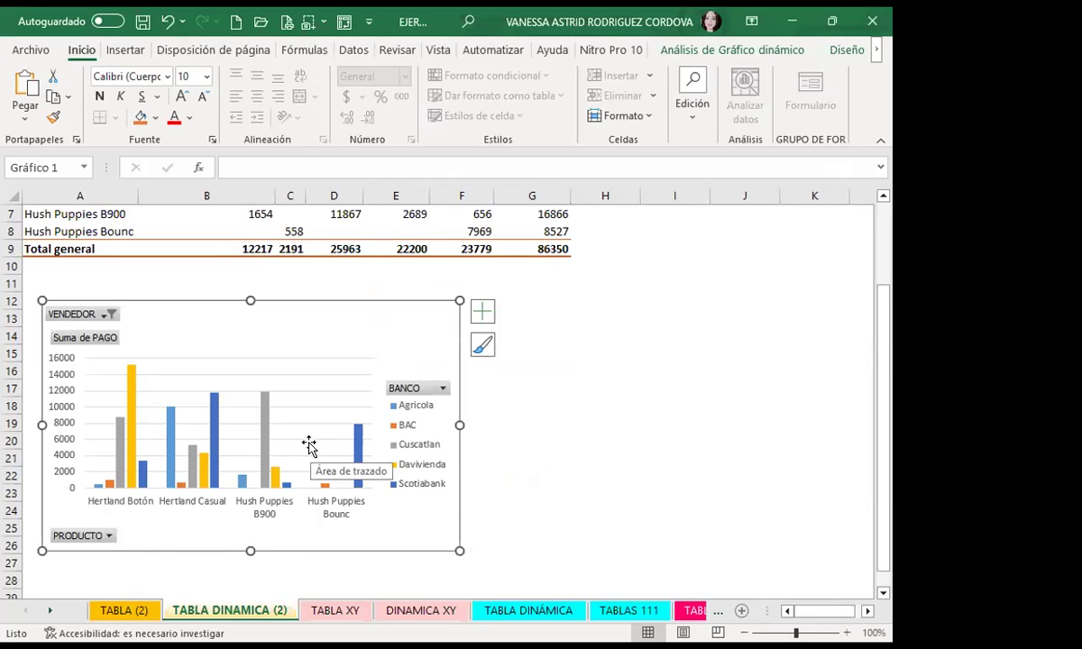
Apply a quick layout that adds chart and axis titles to the pivot chart
scroll(309, 447, up, 1)
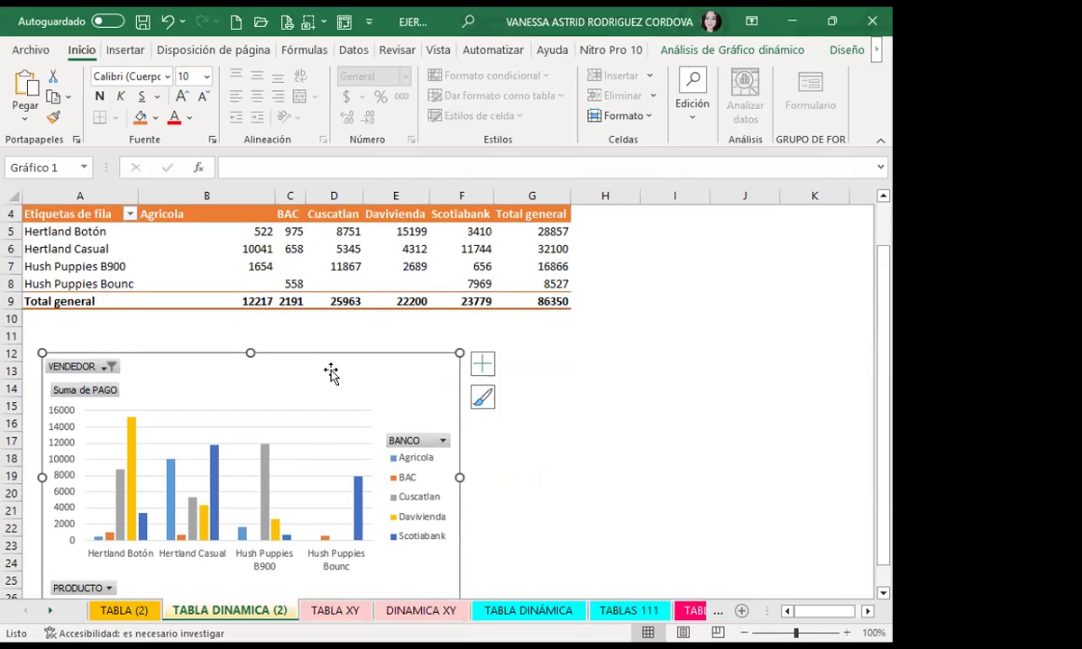
click(844, 53)
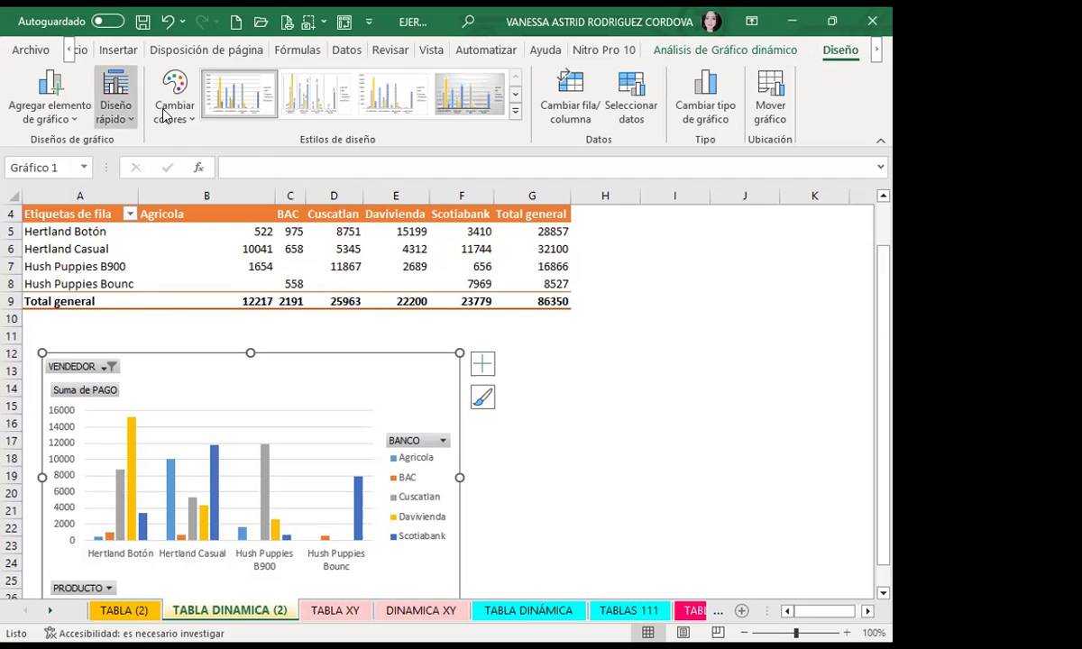
click(116, 113)
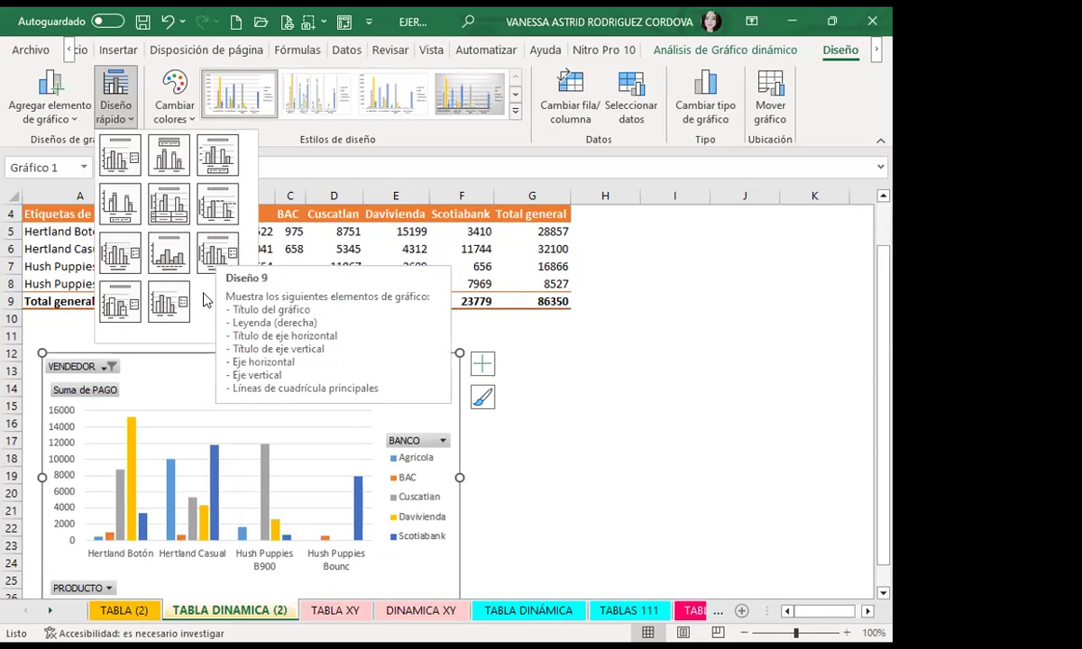
click(208, 253)
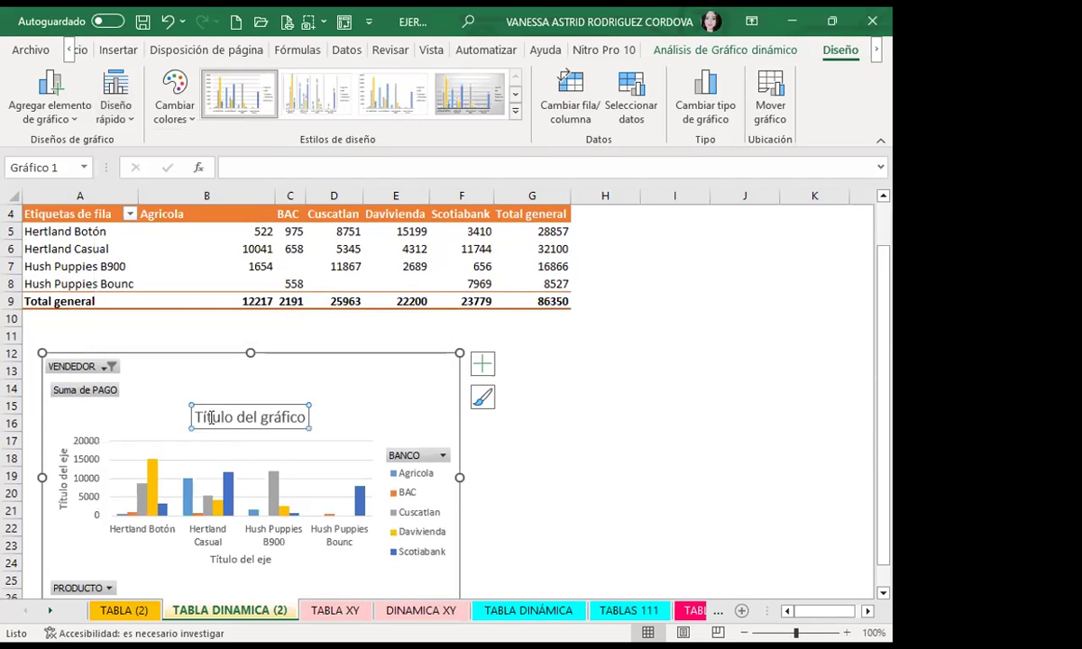
Replace the chart title text with 'TABLA 2'
drag(194, 417, 307, 418)
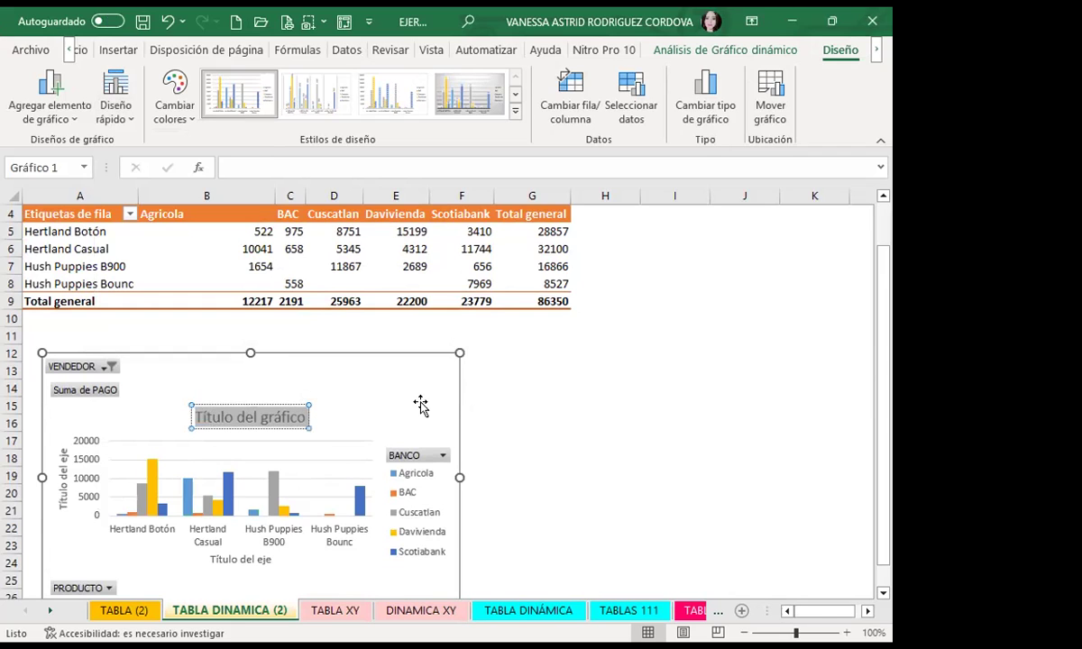
scroll(545, 455, up, 1)
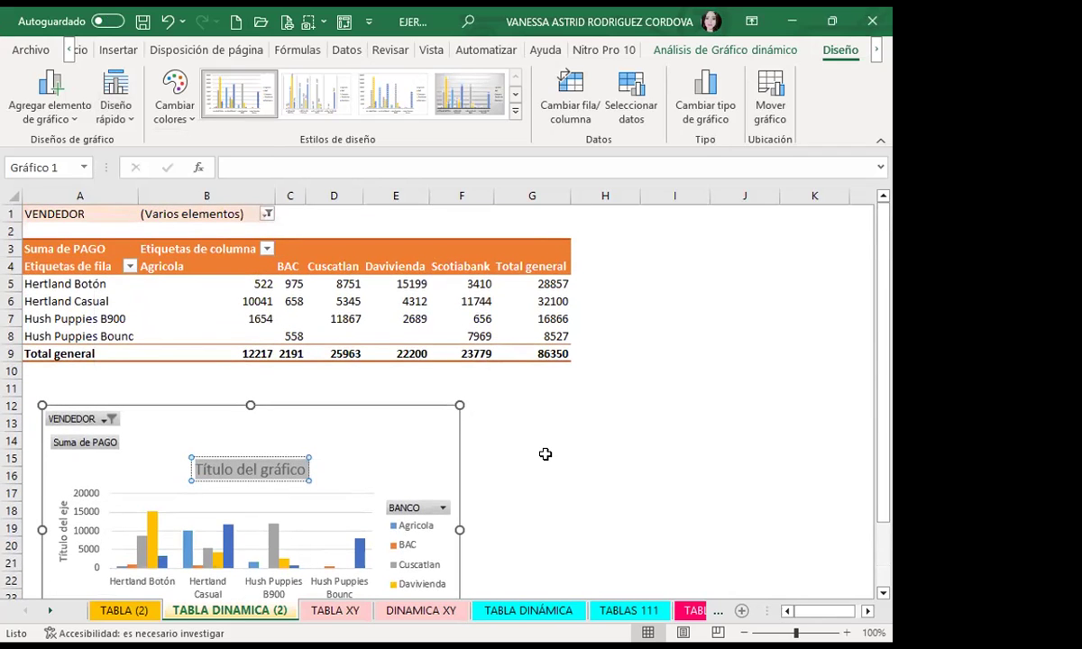
text(TABLA)
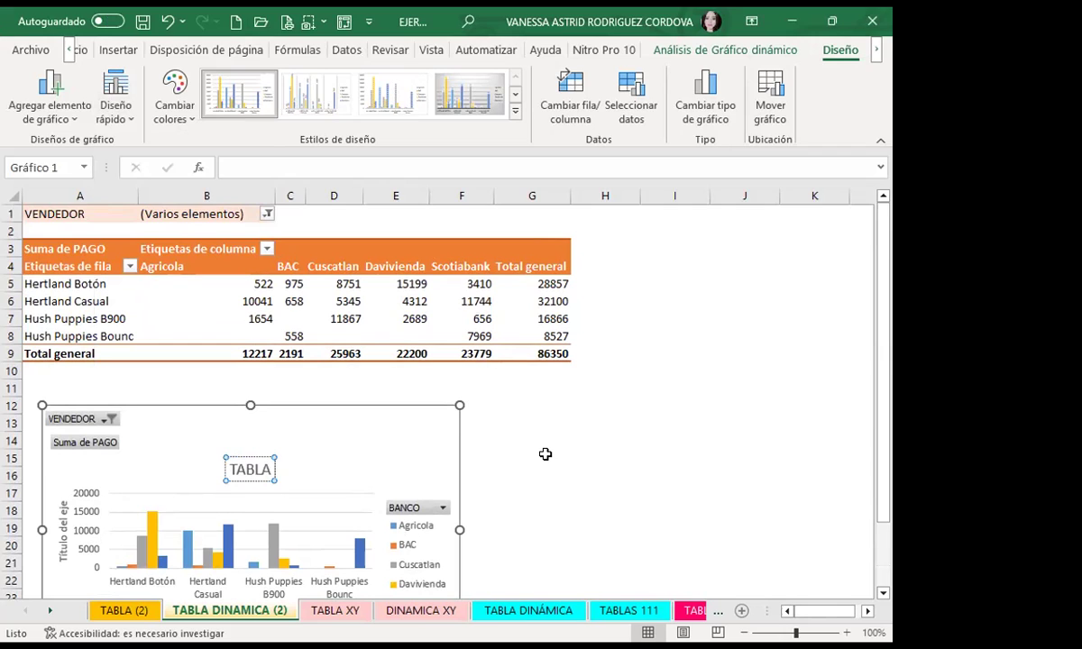
text( 2)
click(555, 451)
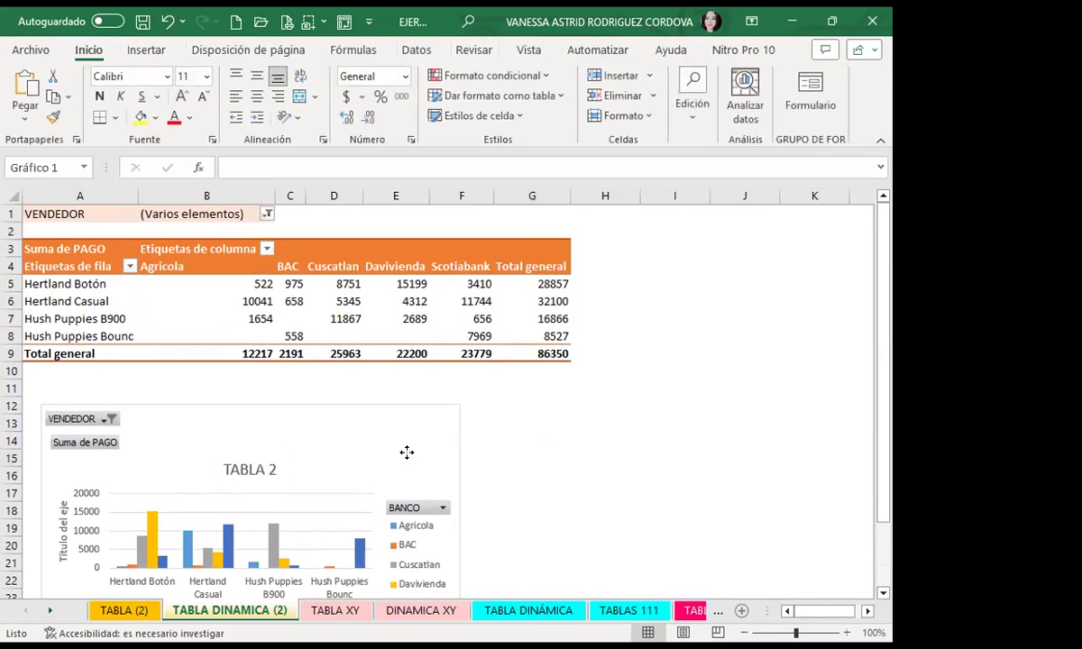
click(407, 453)
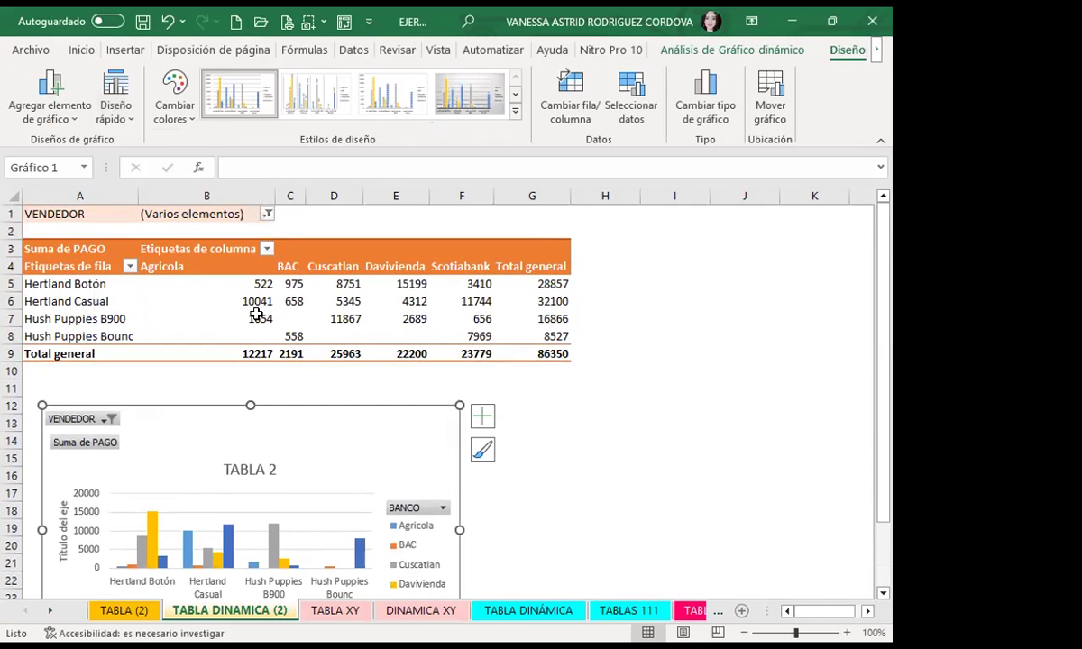
click(178, 119)
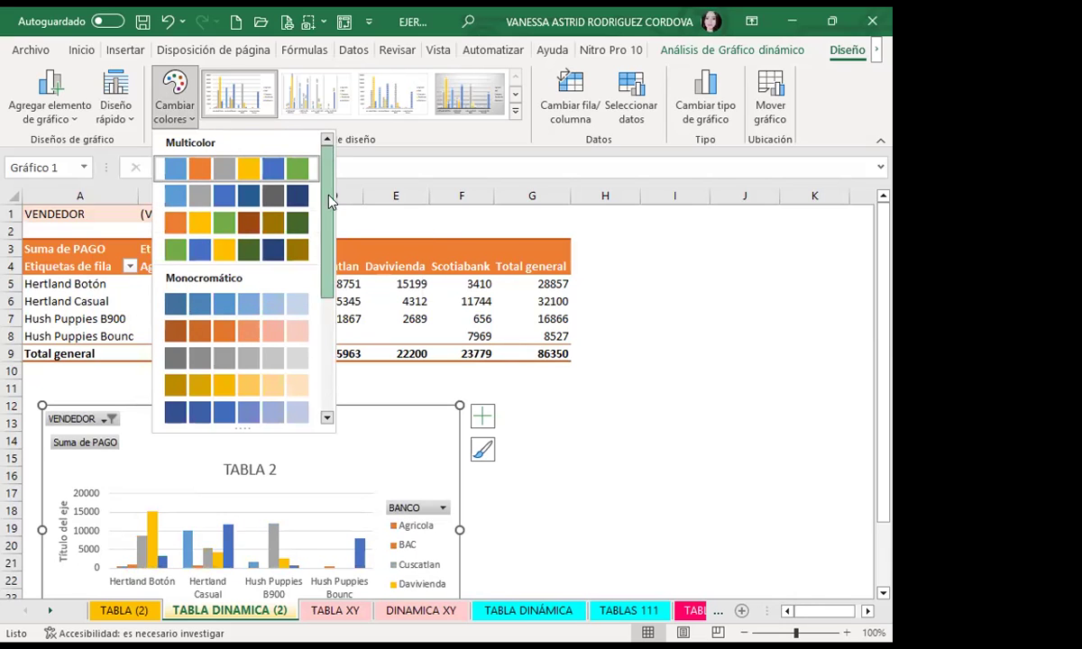
scroll(308, 311, down, 3)
scroll(307, 313, up, 3)
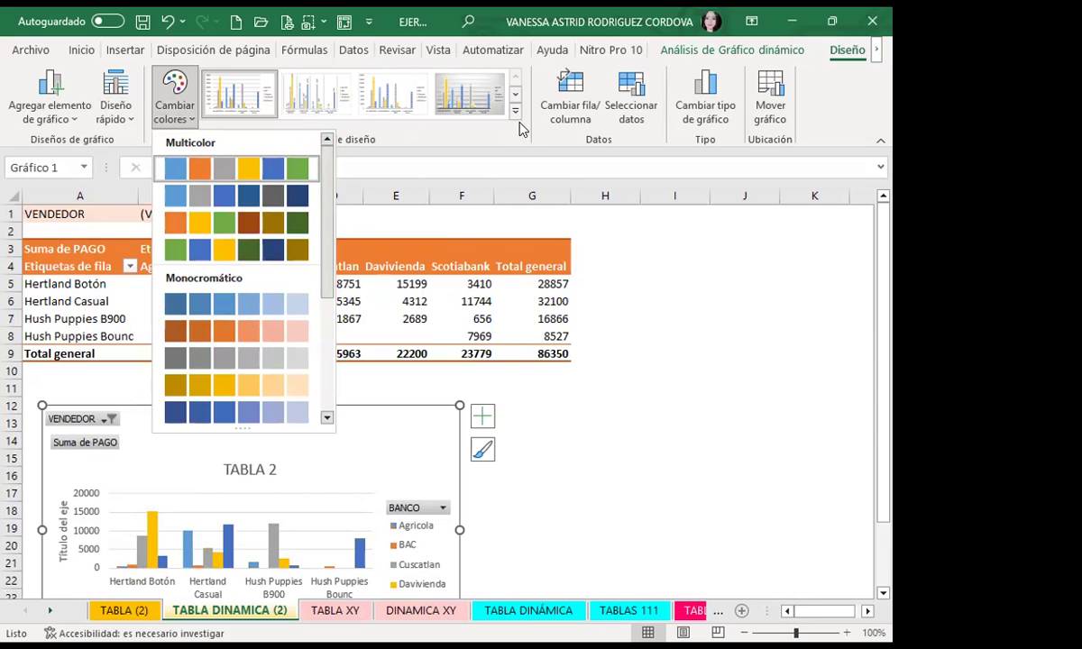
click(397, 138)
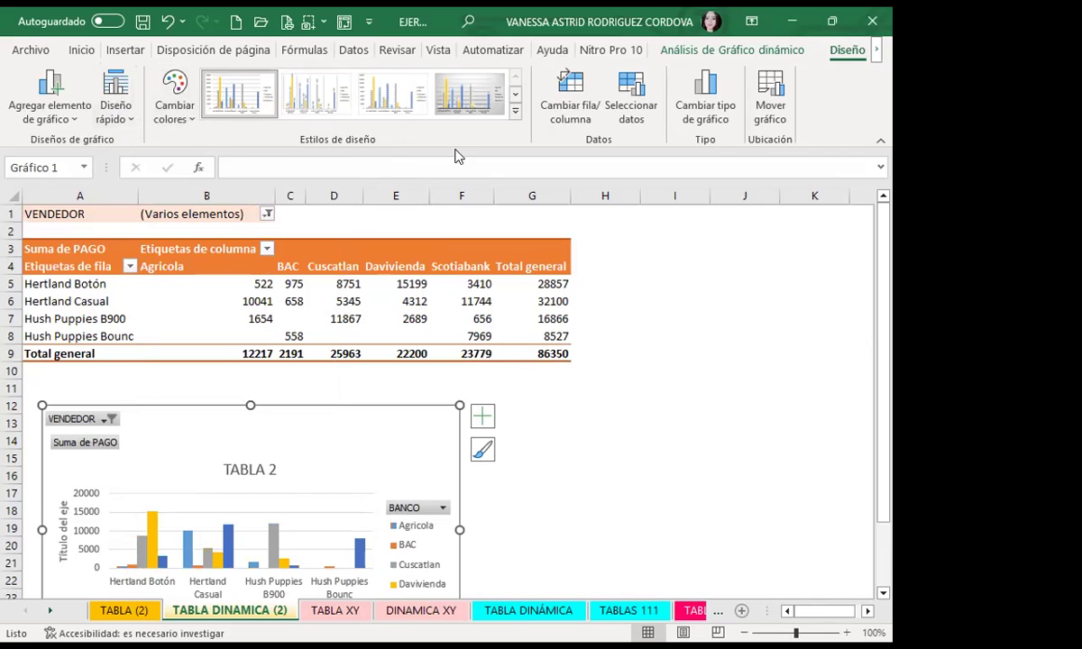
click(515, 110)
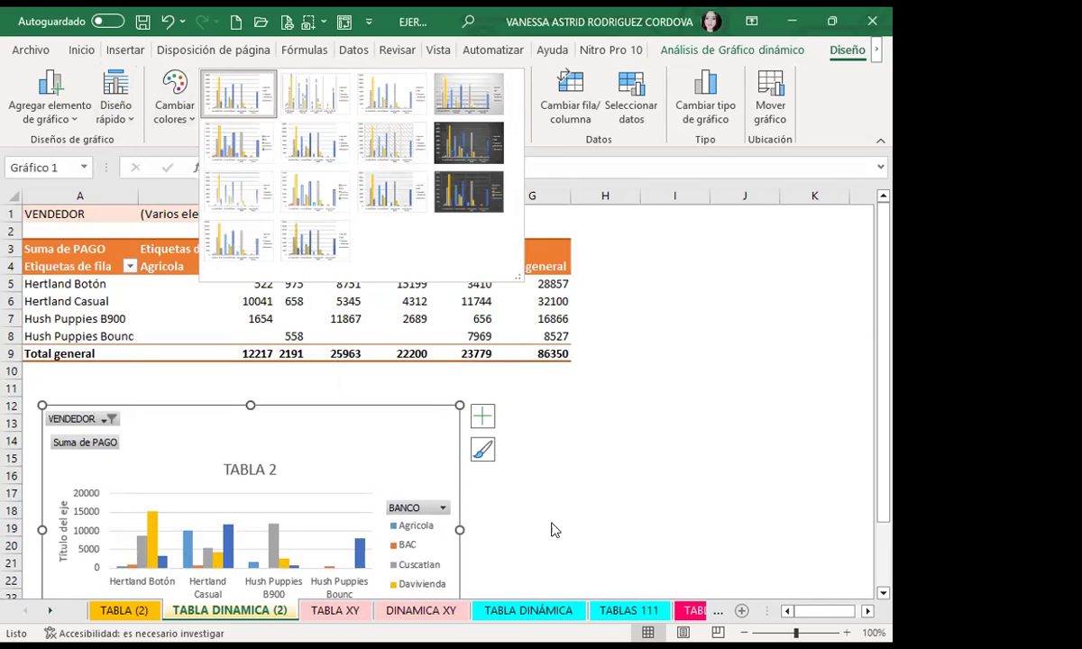
click(391, 471)
scroll(391, 471, down, 2)
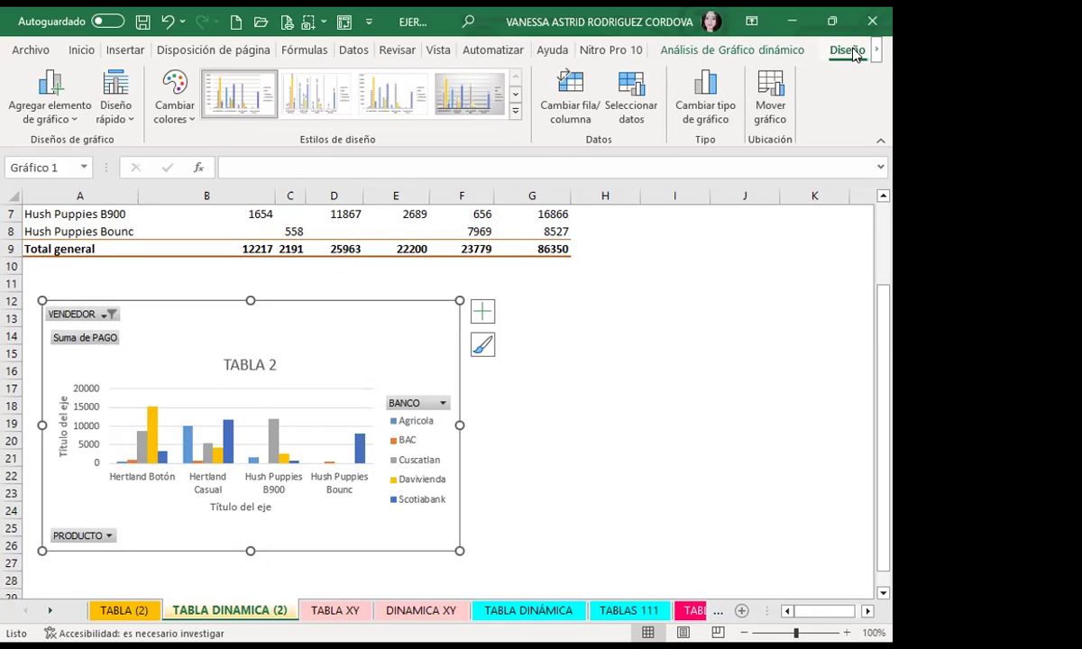
Open Format Chart Area for the TABLA 2 chart with the Fill section expanded
double_click(374, 360)
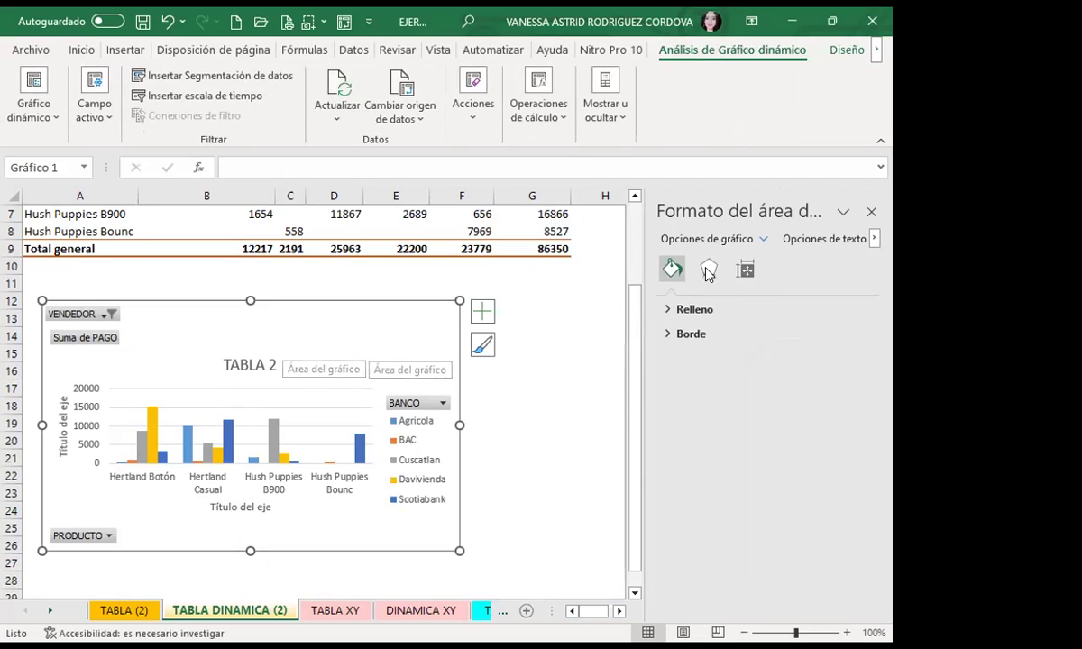
click(678, 311)
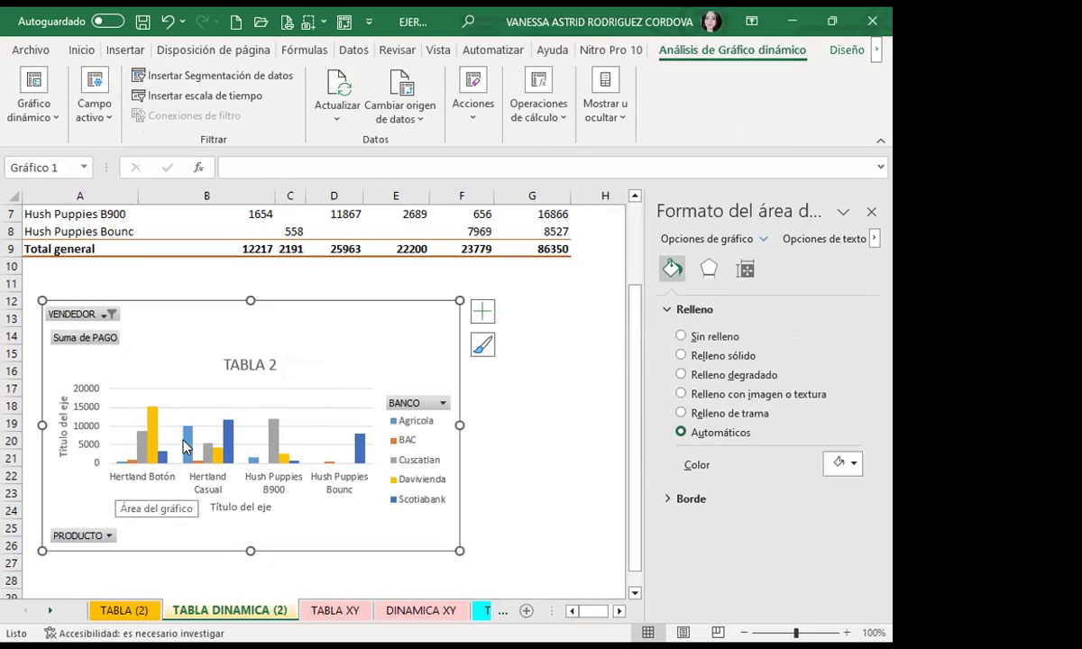
Apply a gradient fill to the grey Cuscatlan bars
click(134, 448)
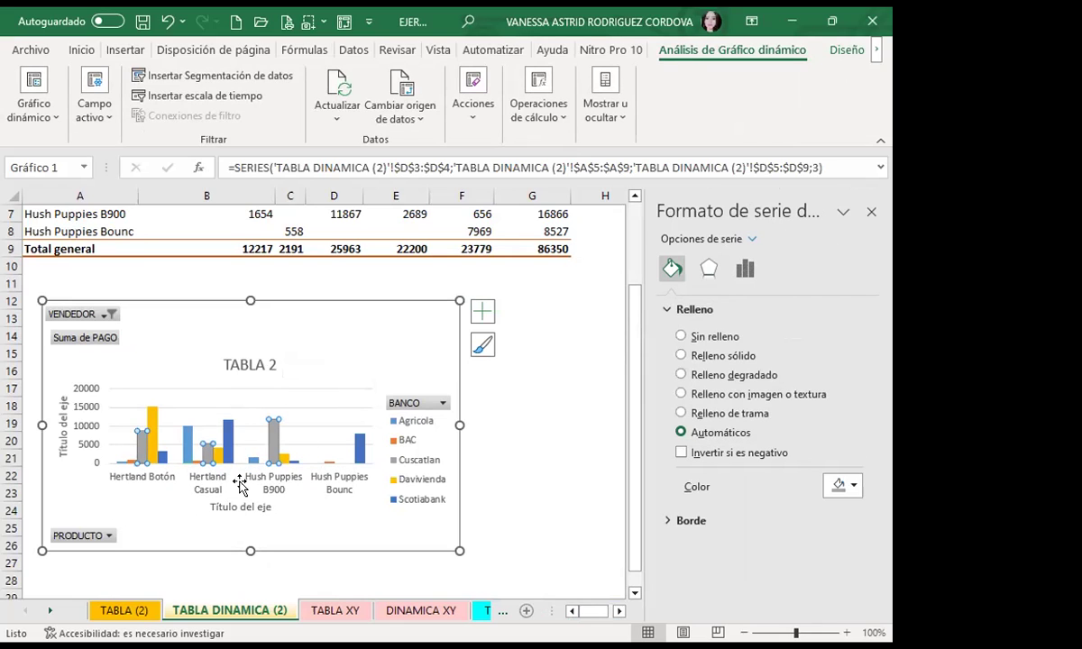
click(682, 375)
scroll(855, 434, down, 1)
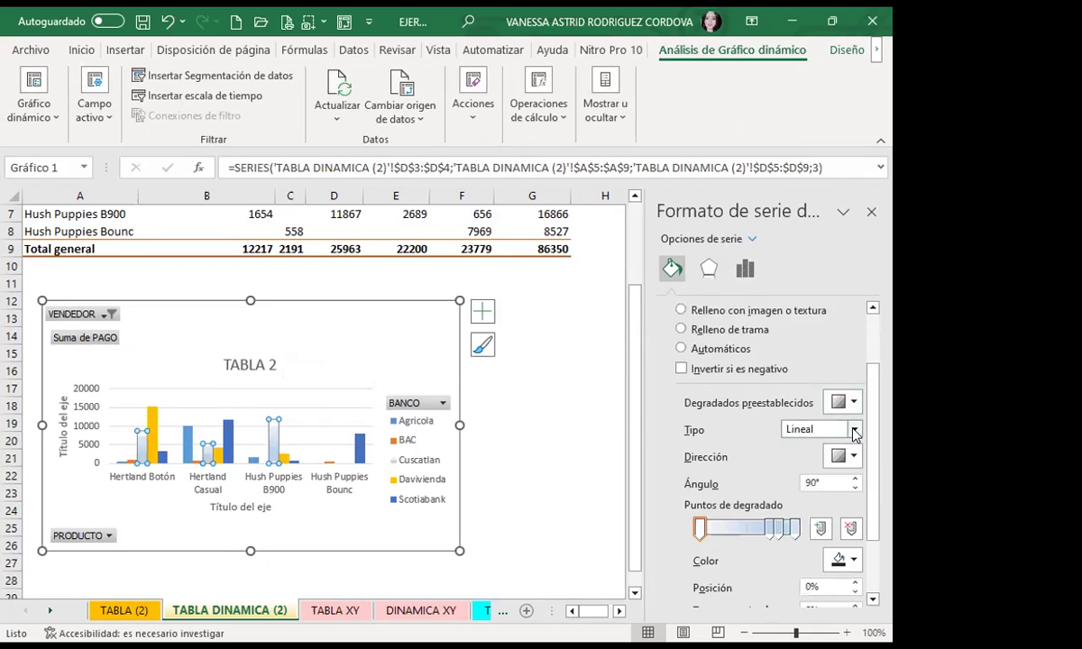
scroll(855, 434, down, 2)
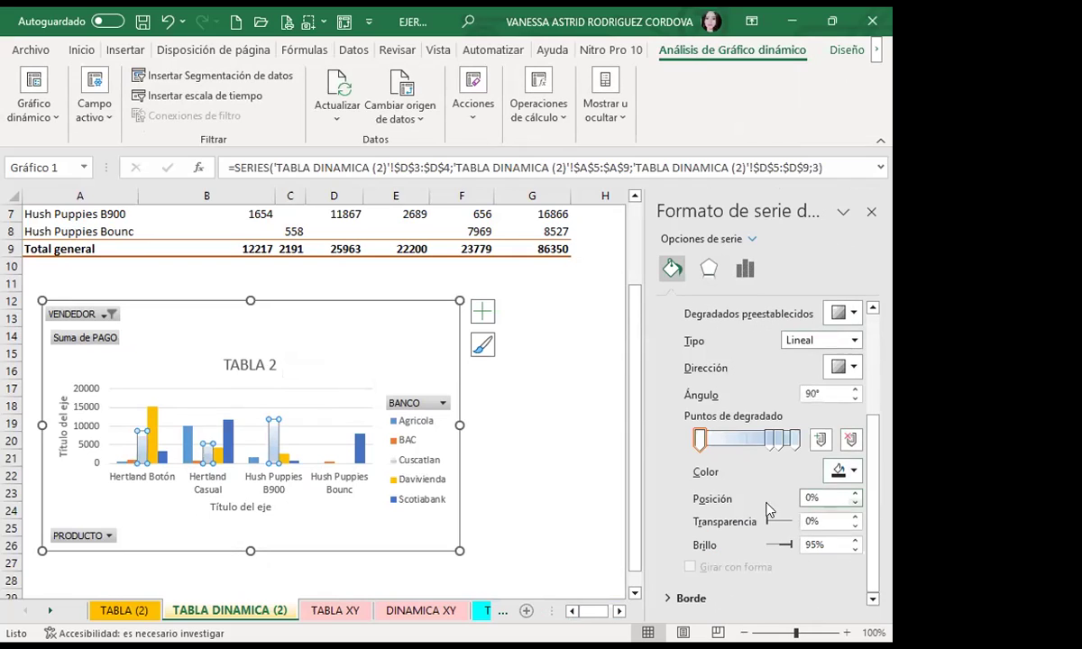
Recolour the Cuscatlan gradient stops red, brown and yellow
click(770, 439)
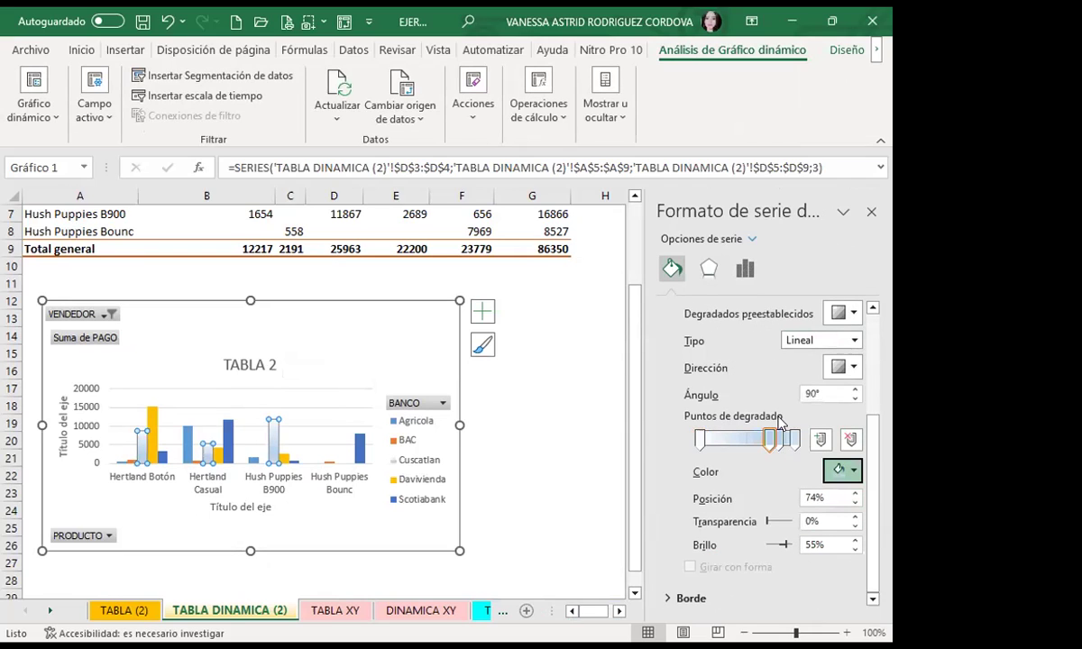
click(839, 470)
click(844, 476)
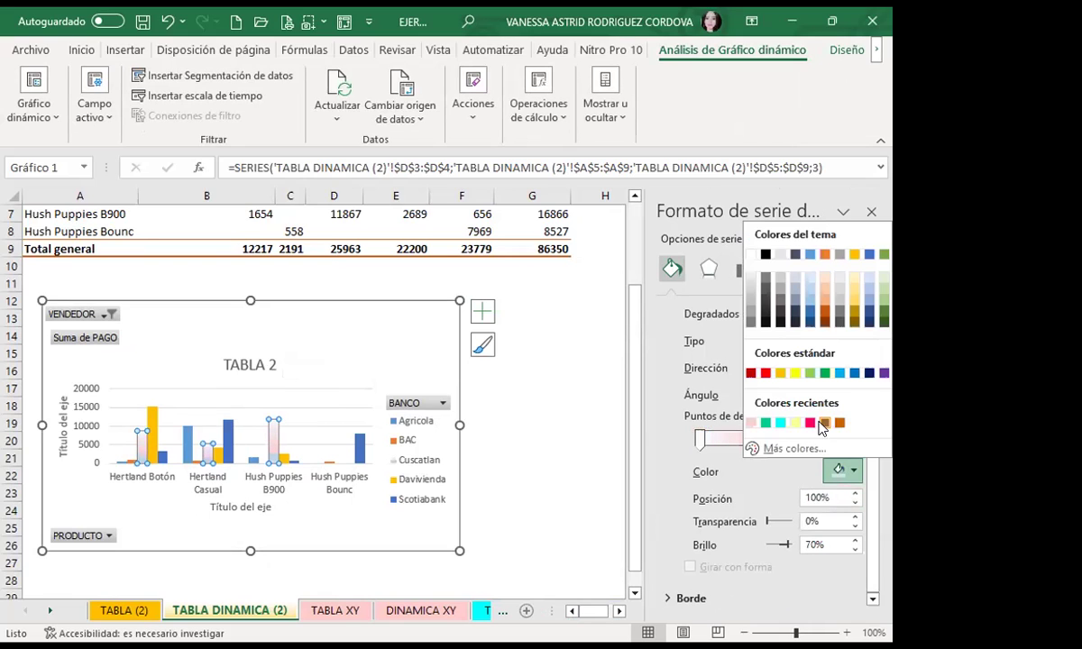
click(811, 423)
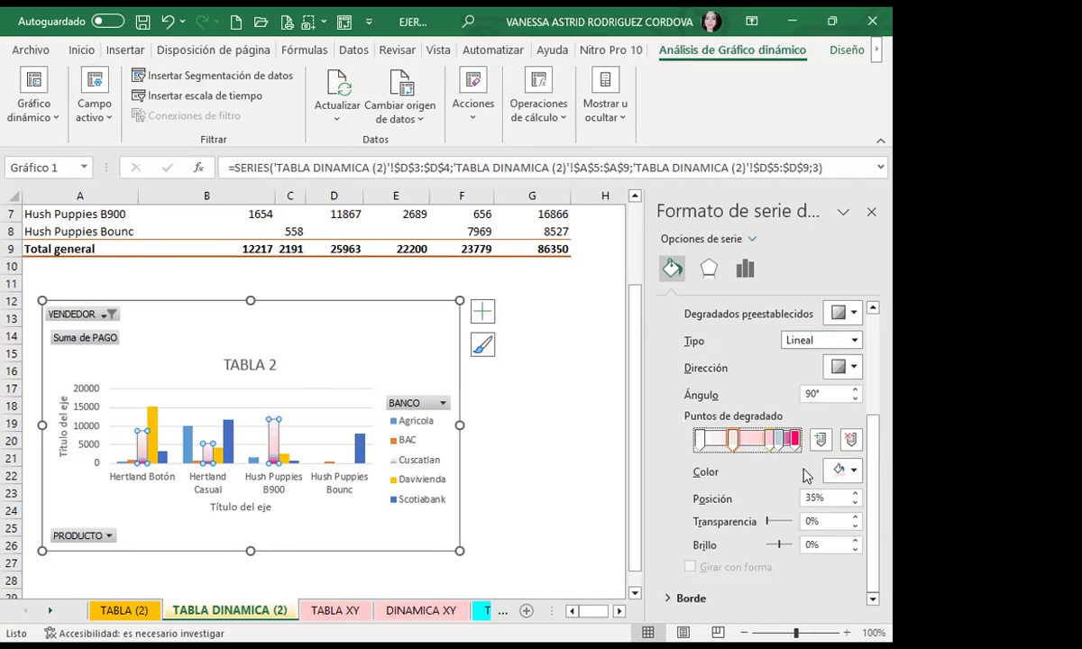
click(852, 474)
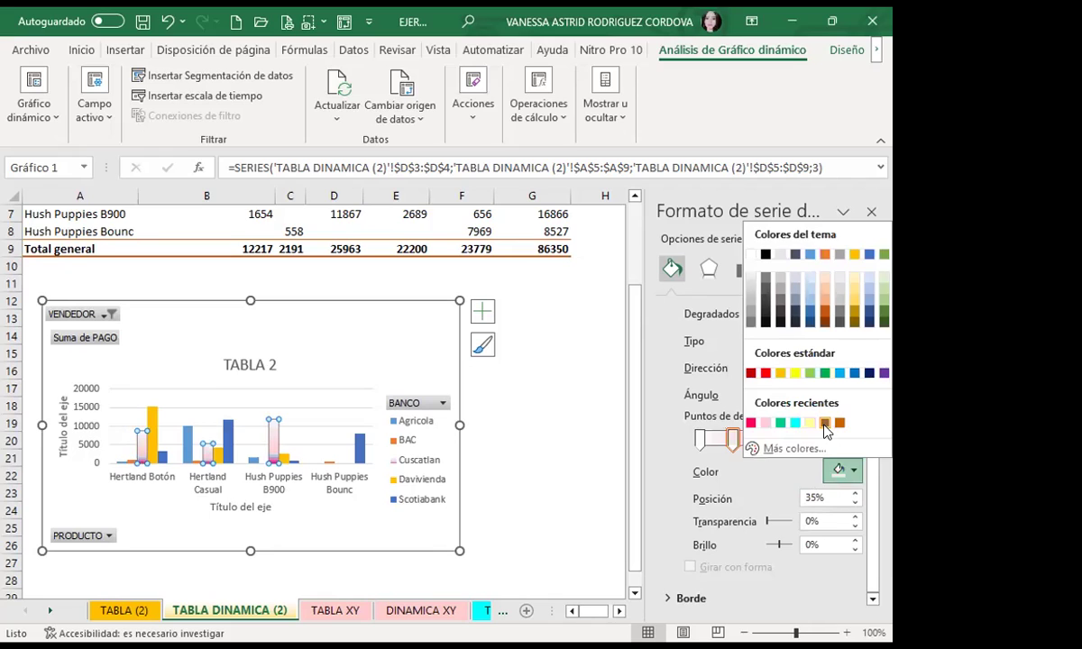
click(825, 423)
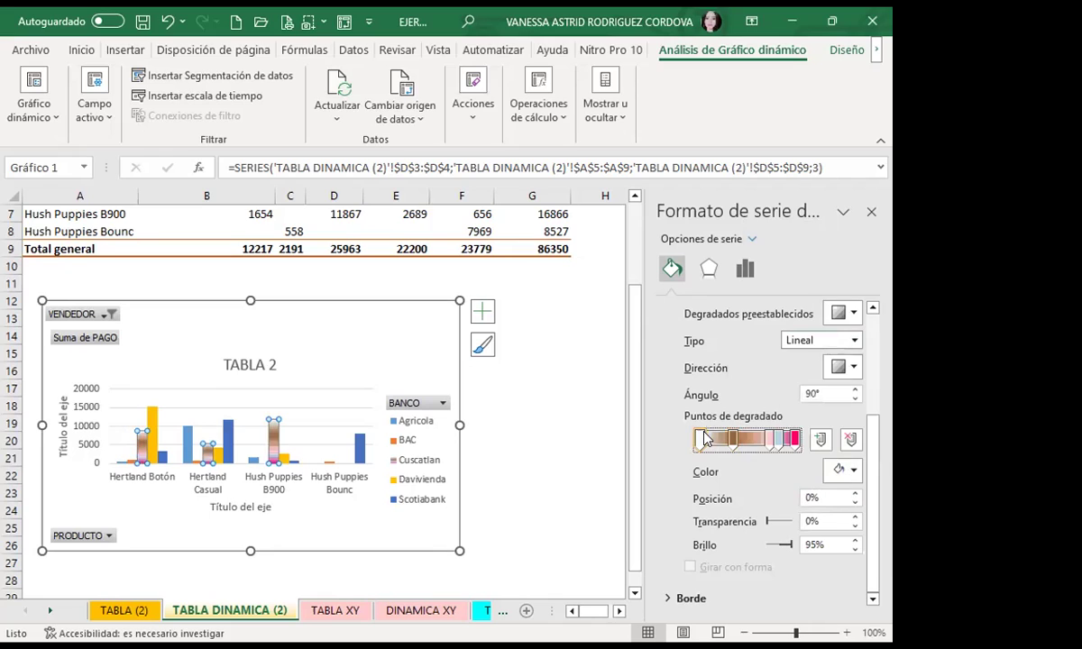
click(853, 474)
click(834, 424)
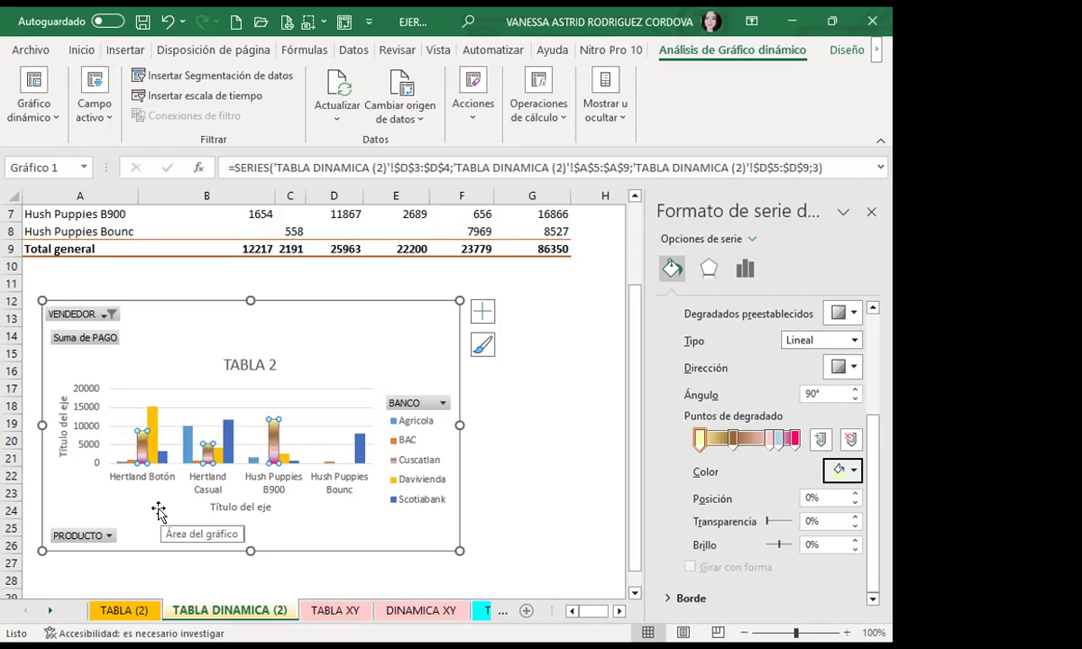
click(189, 443)
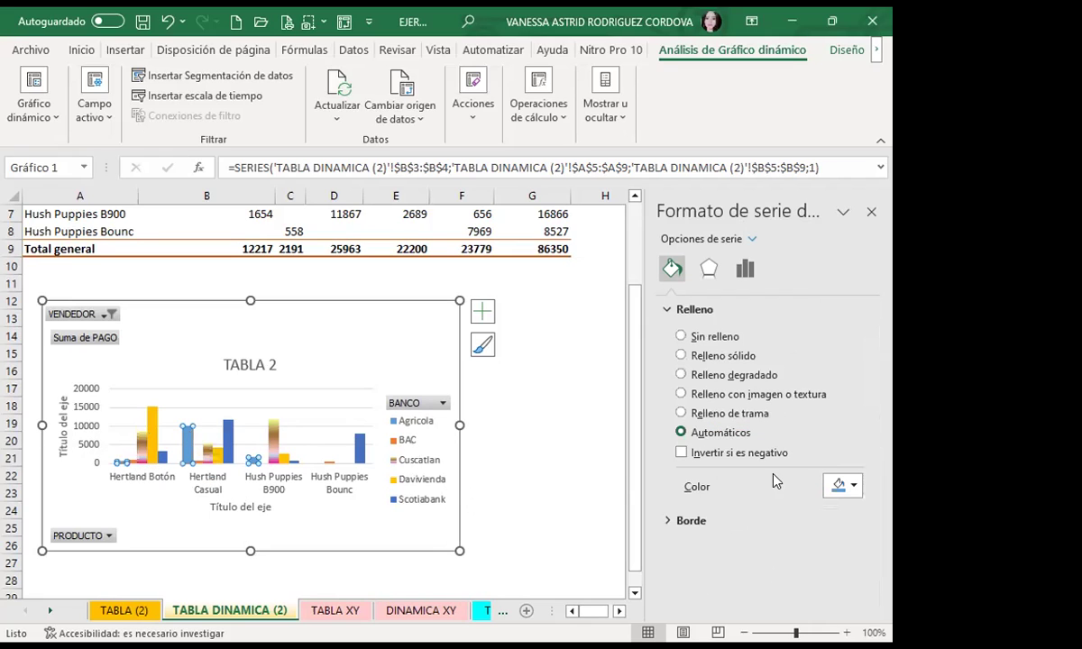
Fill the Agricola bars with a light-blue texture from the Texture gallery
click(687, 394)
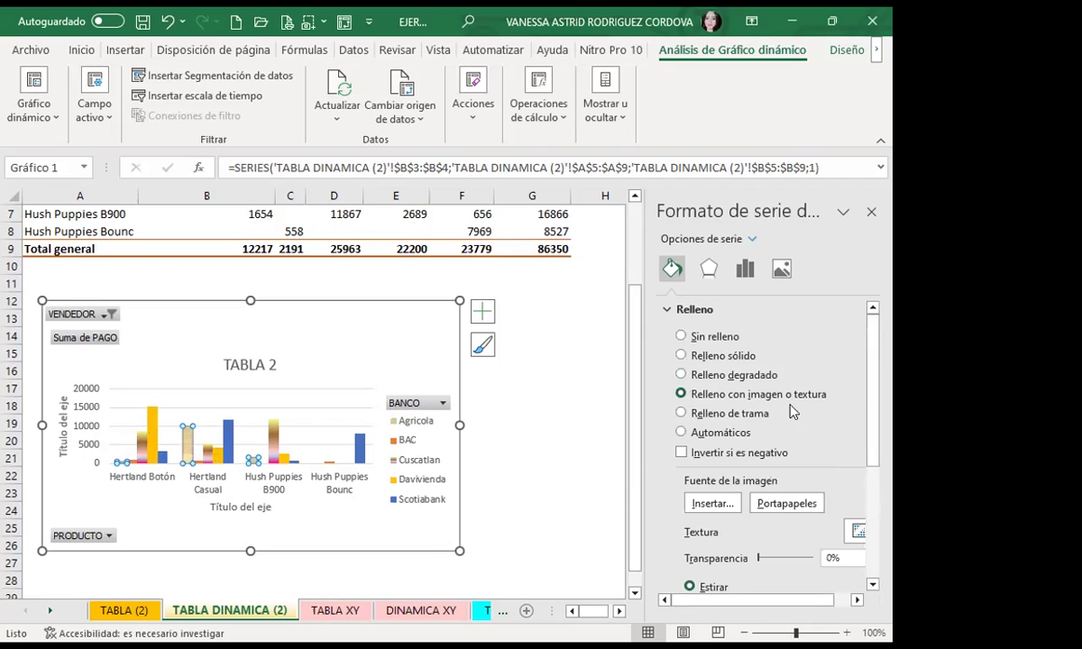
click(852, 533)
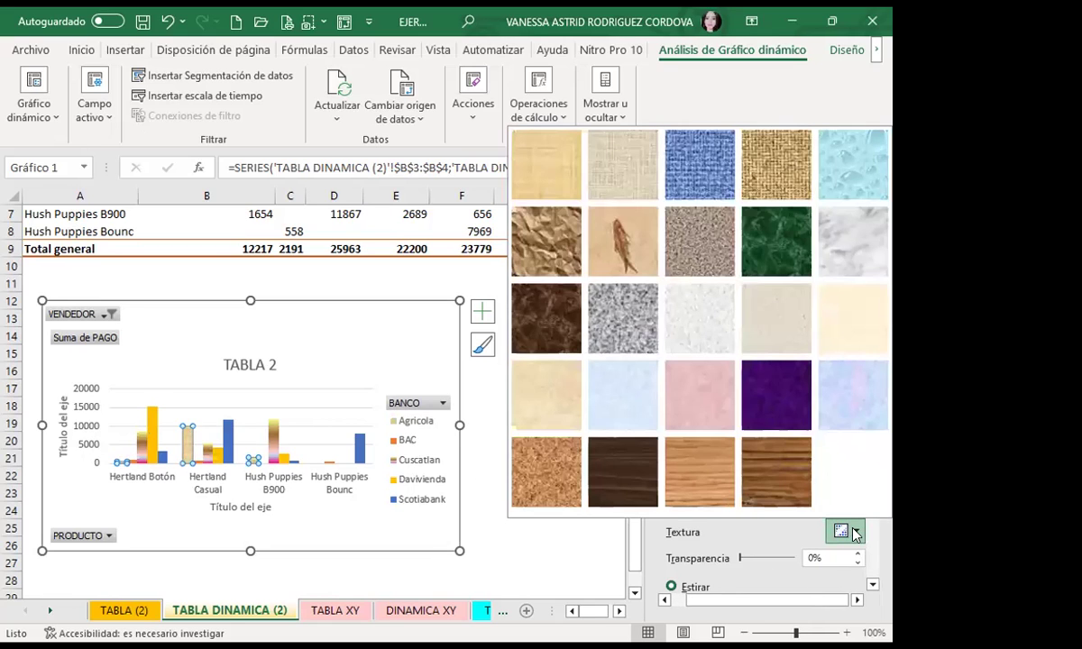
click(837, 396)
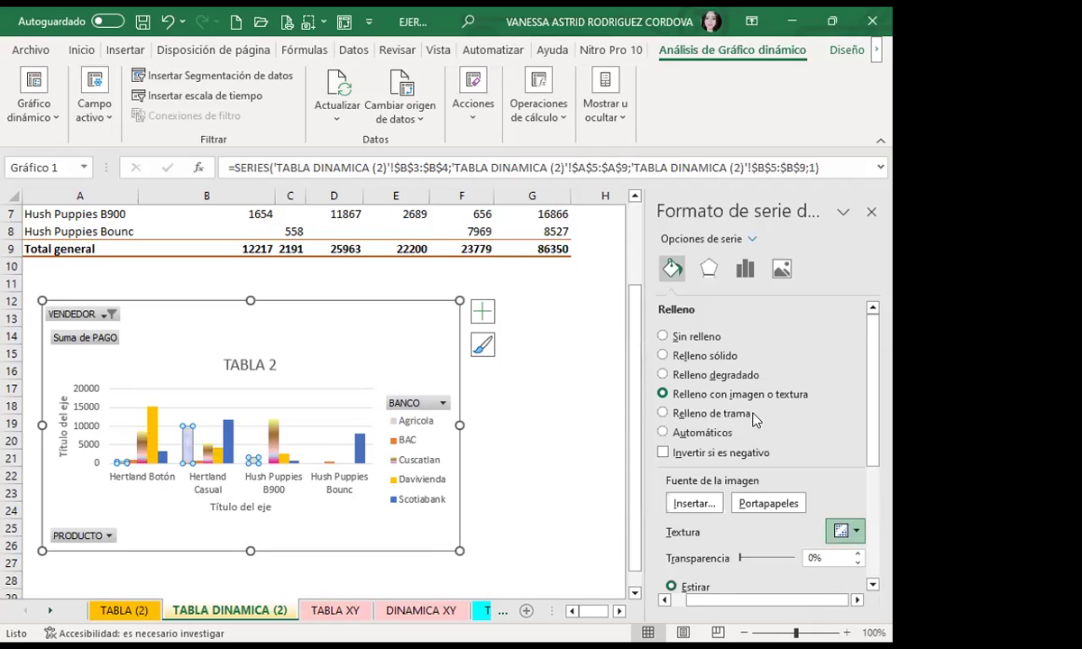
click(845, 532)
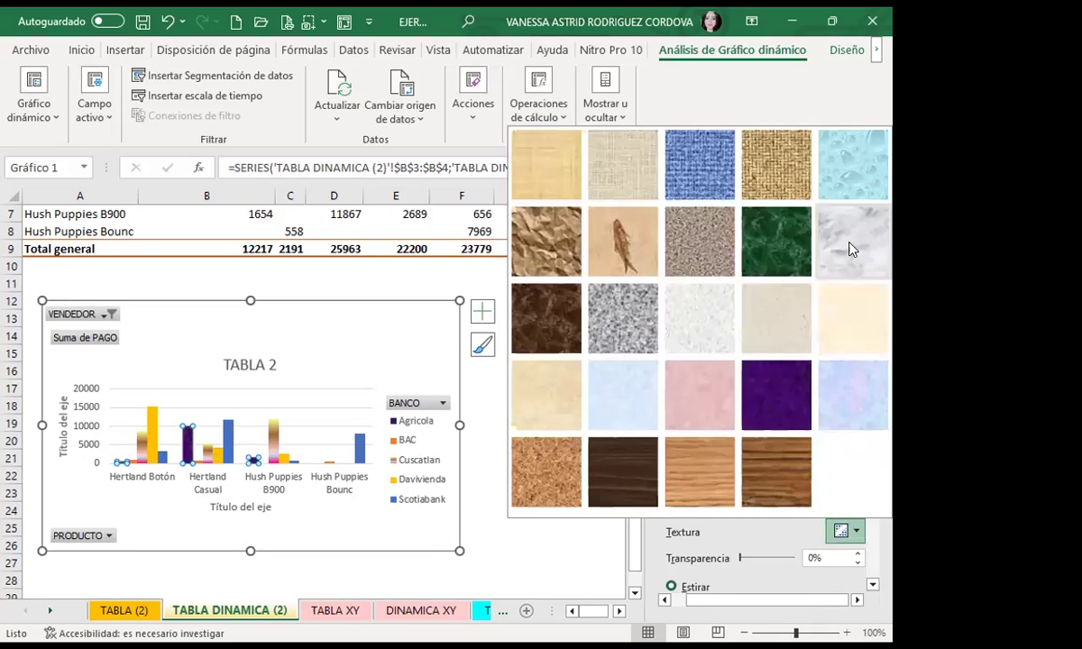
click(789, 166)
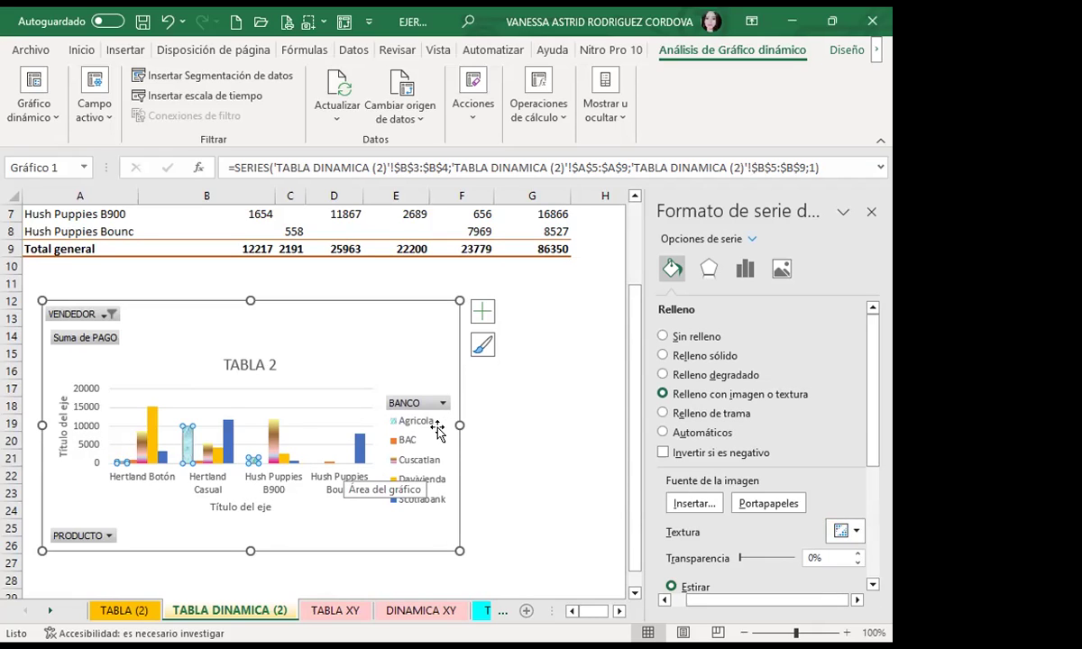
click(229, 440)
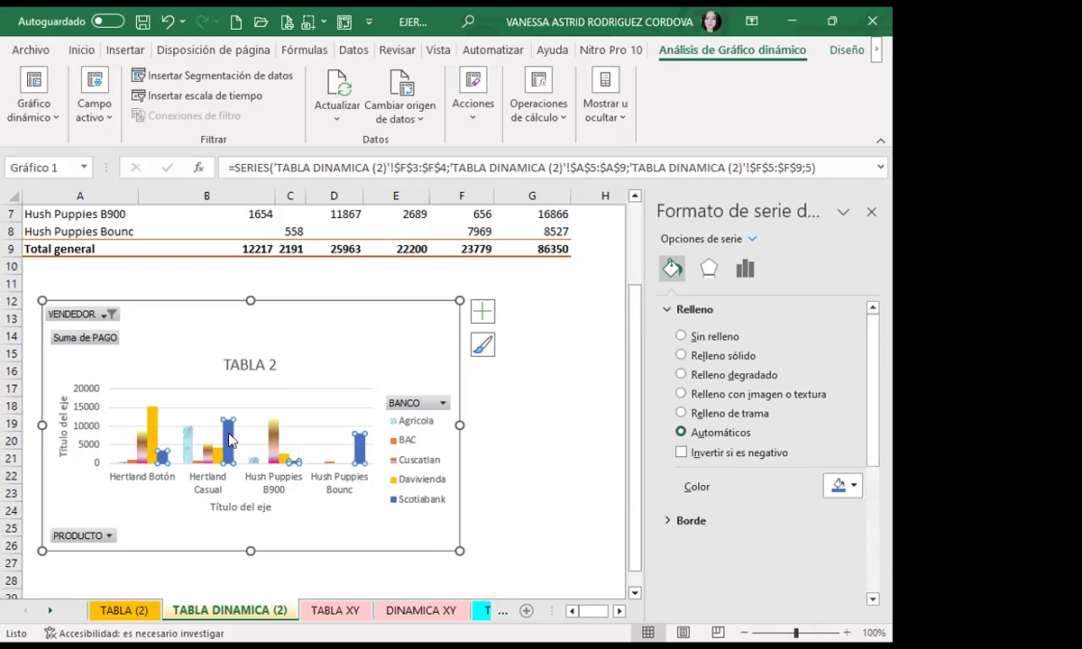
Give the Scotiabank bars a pattern fill with a light-pink foreground and a grid pattern
click(692, 414)
scroll(826, 481, down, 2)
scroll(851, 489, down, 2)
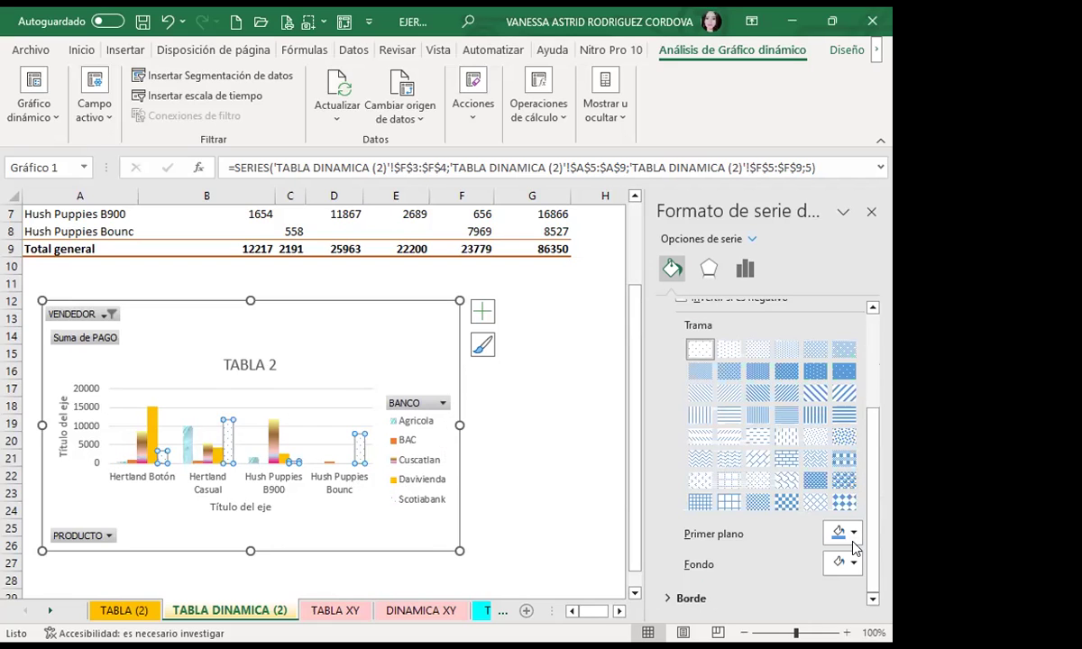
click(841, 532)
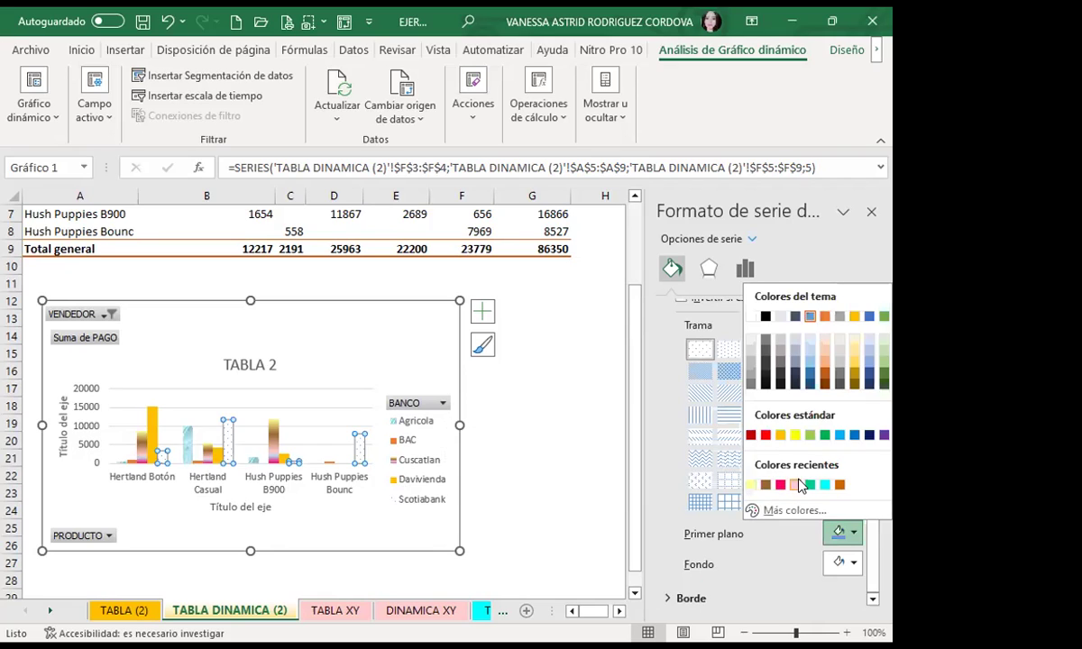
click(798, 480)
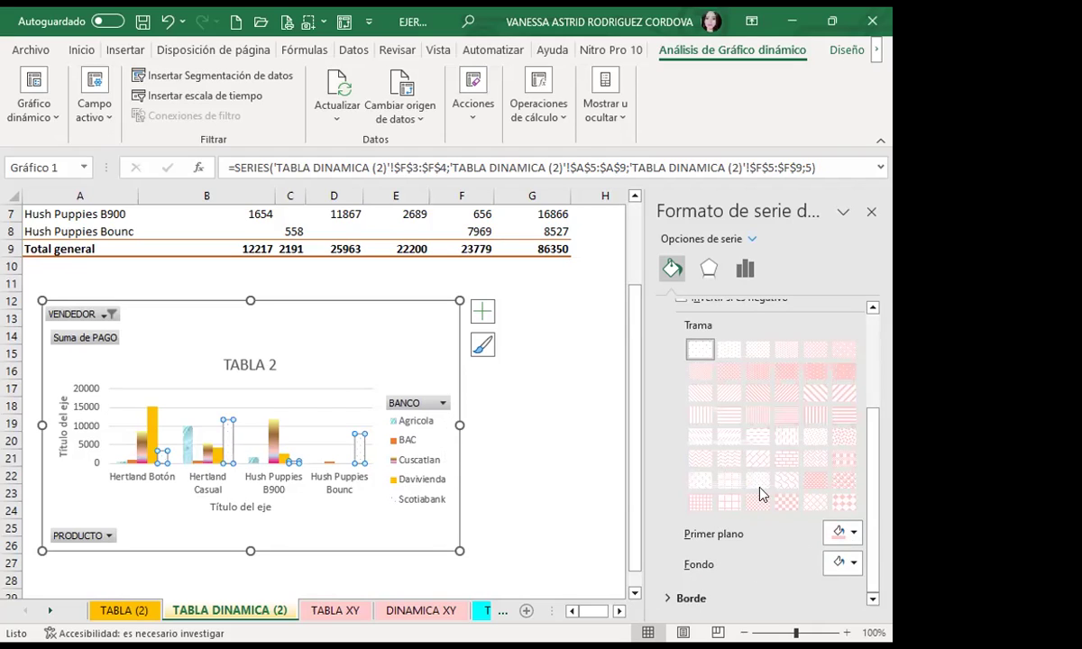
click(721, 498)
click(700, 480)
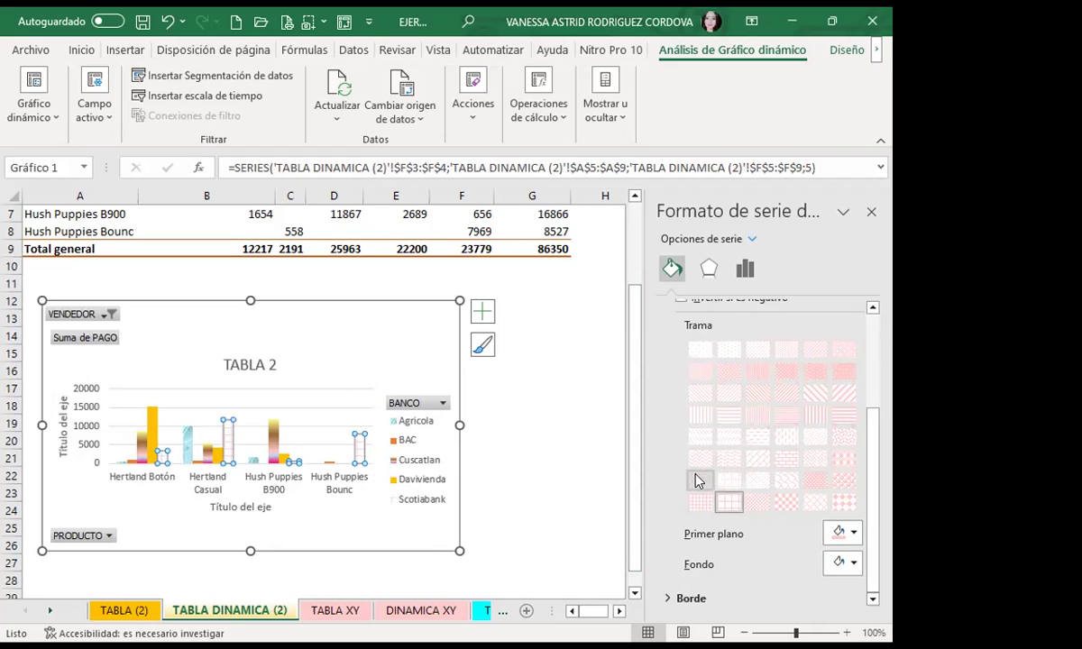
click(760, 460)
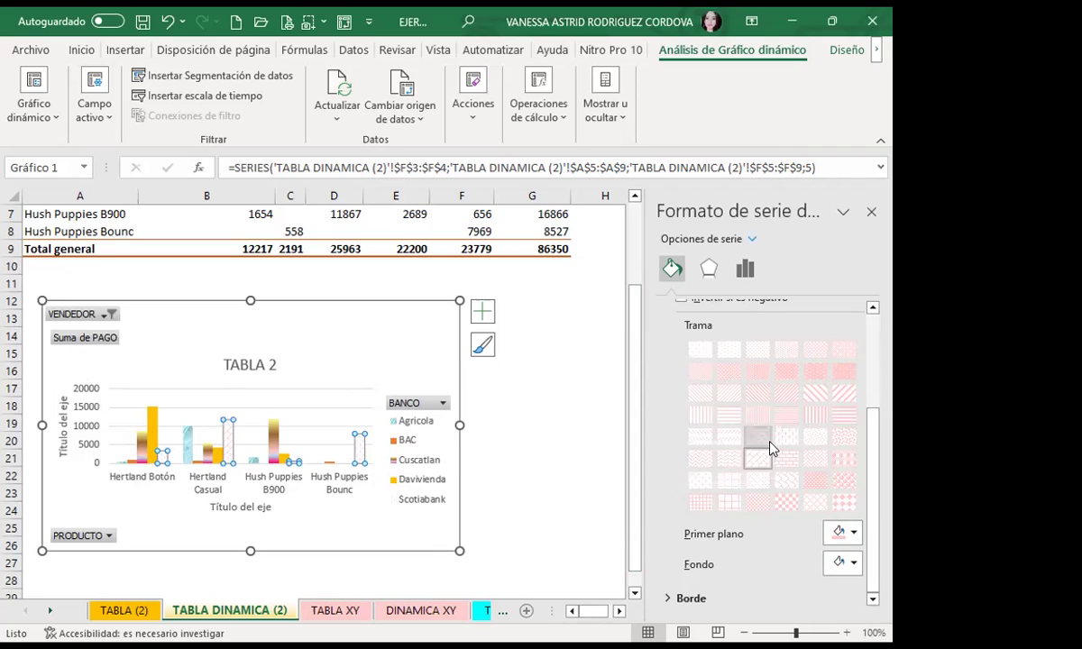
click(701, 503)
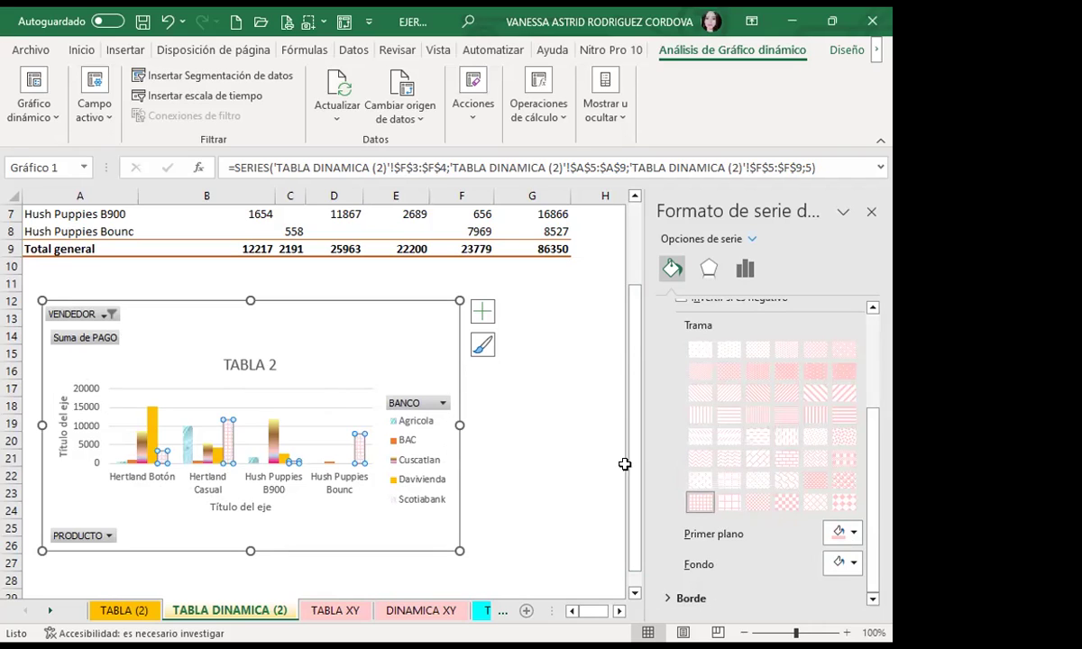
click(538, 433)
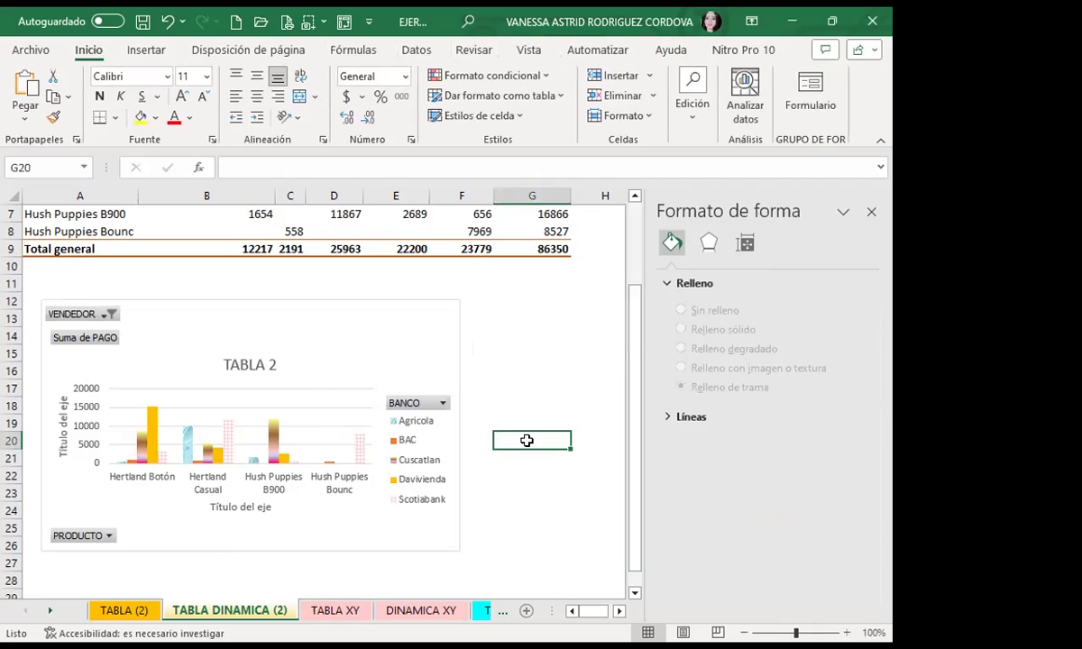
Apply the water-drop texture fill to the whole TABLA 2 chart area
click(300, 331)
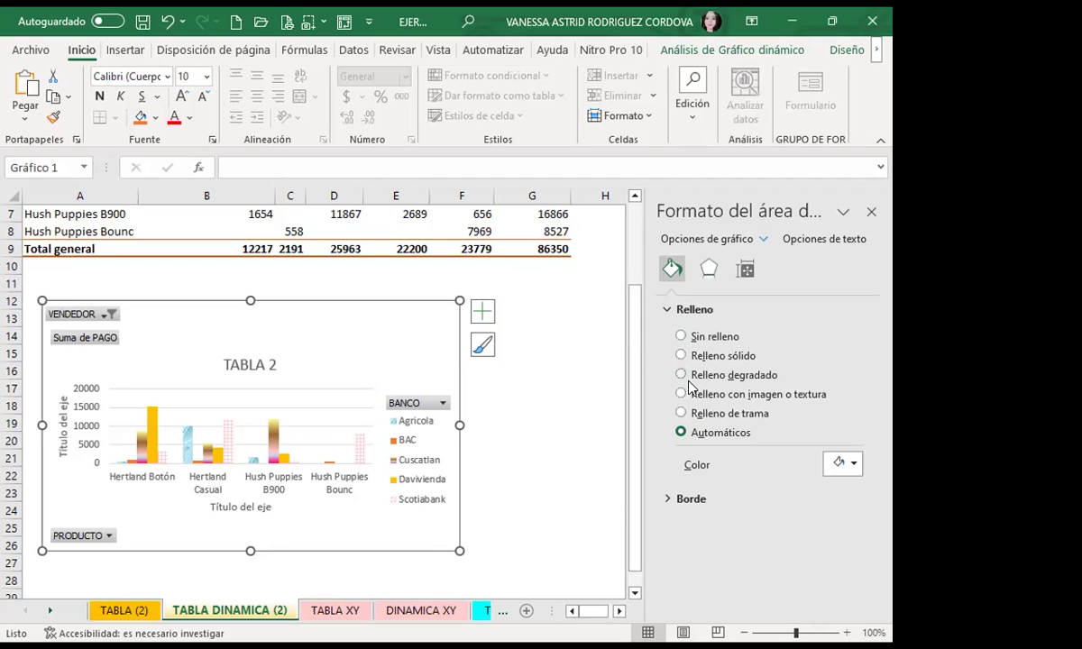
click(689, 395)
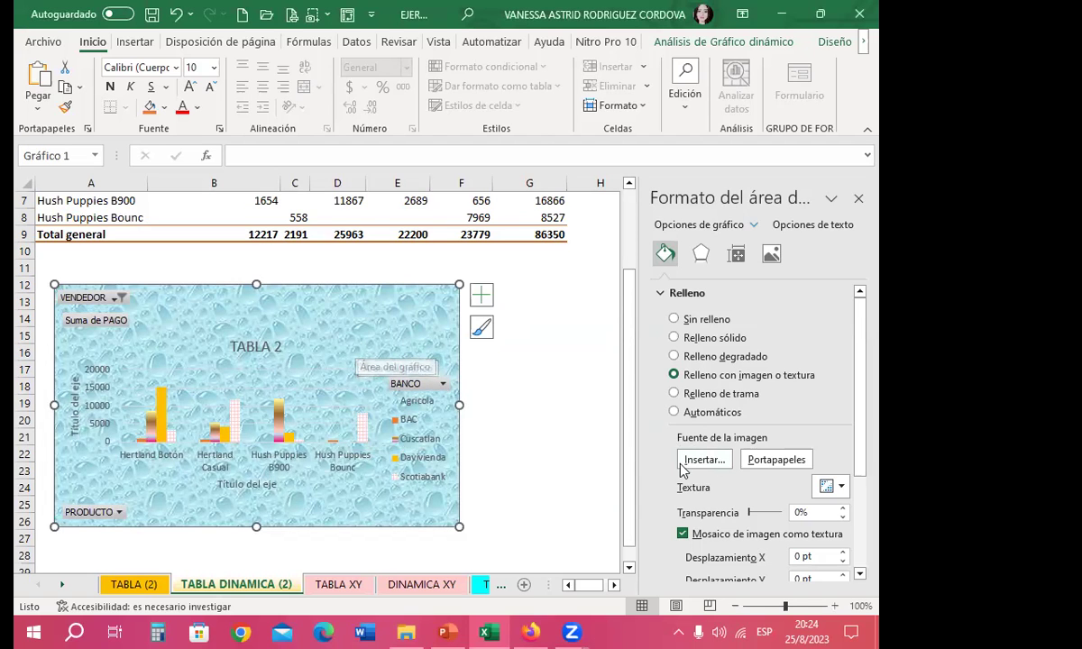
Start a picture fill from a file and open the local C: drive
click(704, 459)
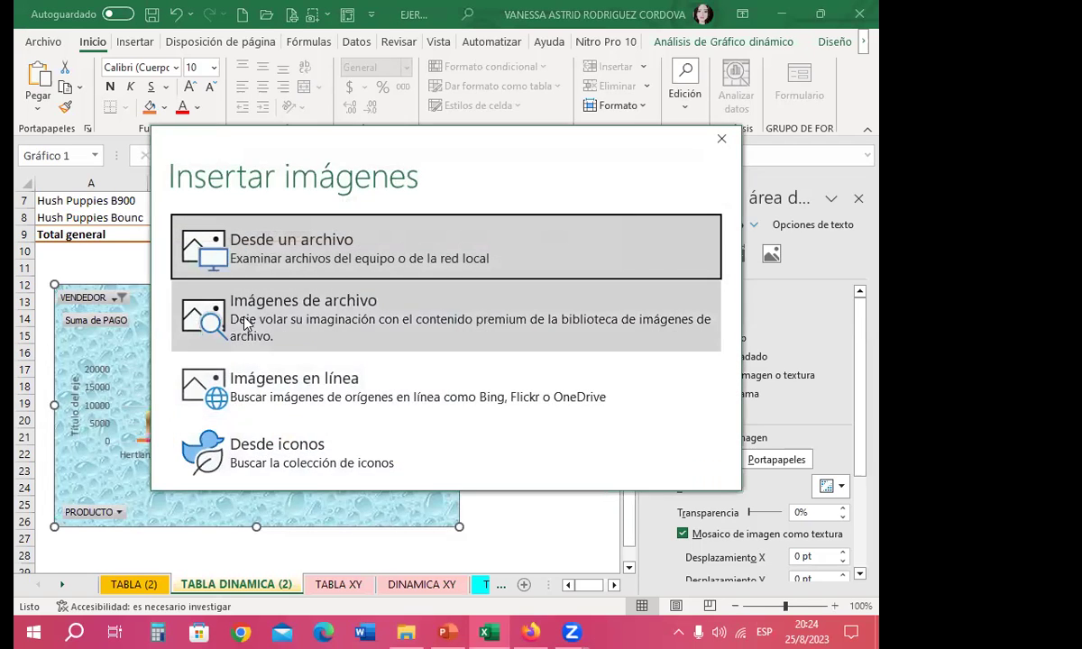
click(268, 259)
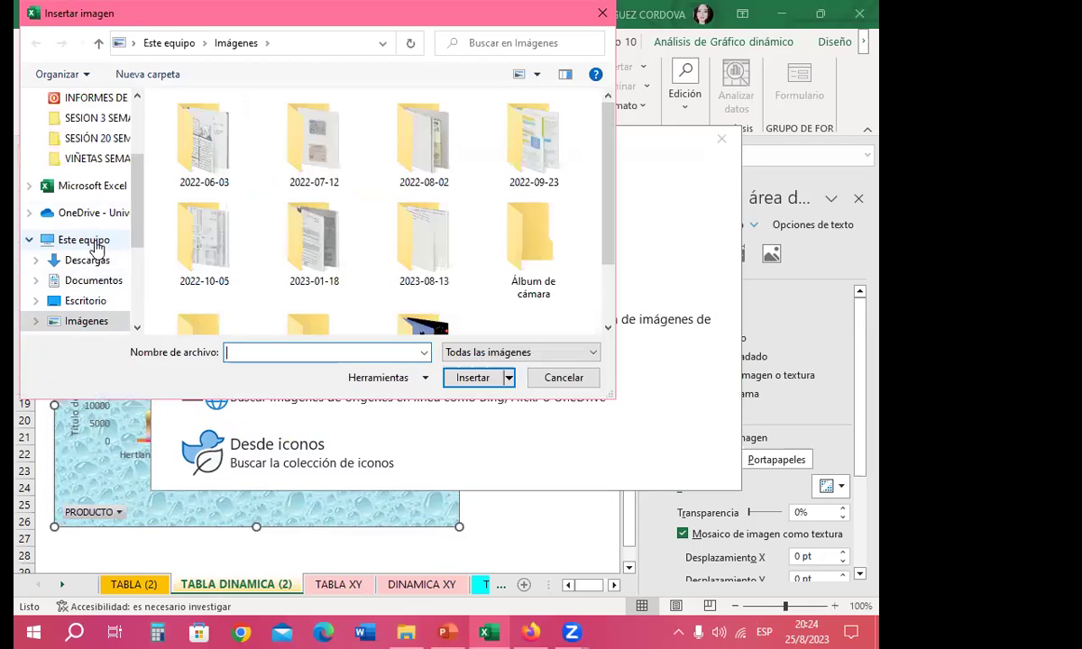
click(94, 242)
scroll(309, 252, down, 2)
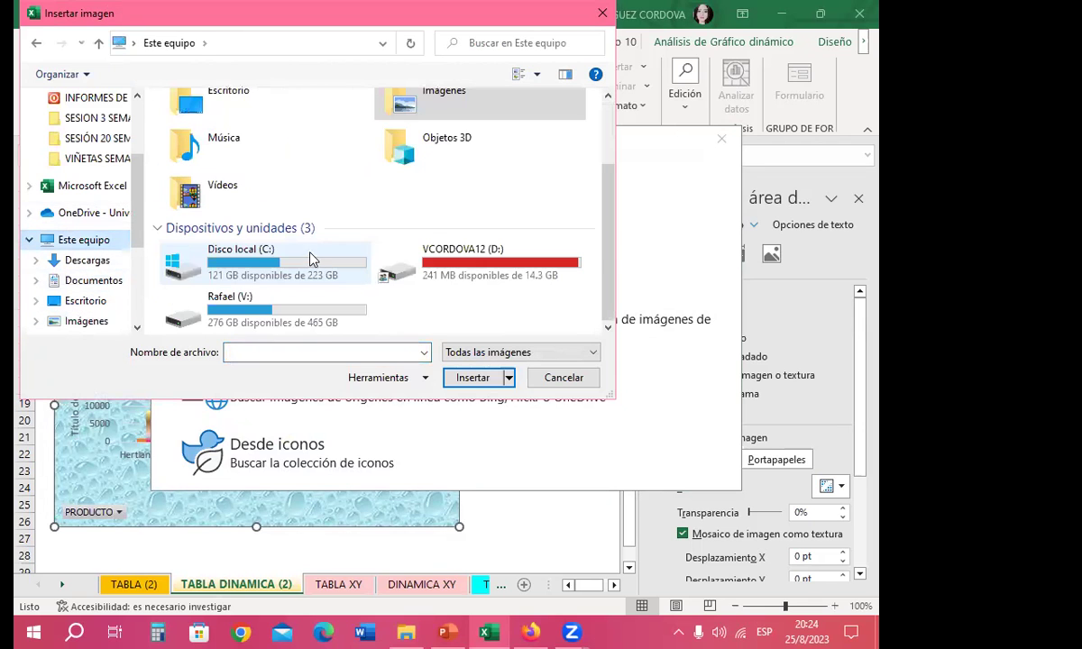
double_click(239, 261)
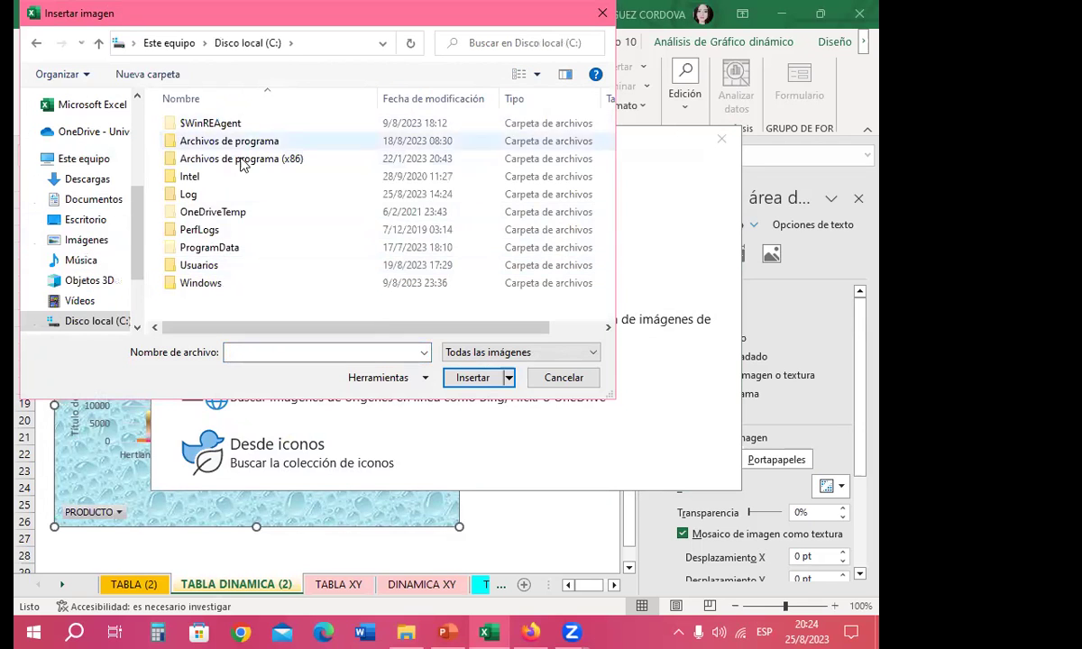
Check the Office15 and Office16 folders under Archivos de programa (x86), then return to C:
double_click(228, 166)
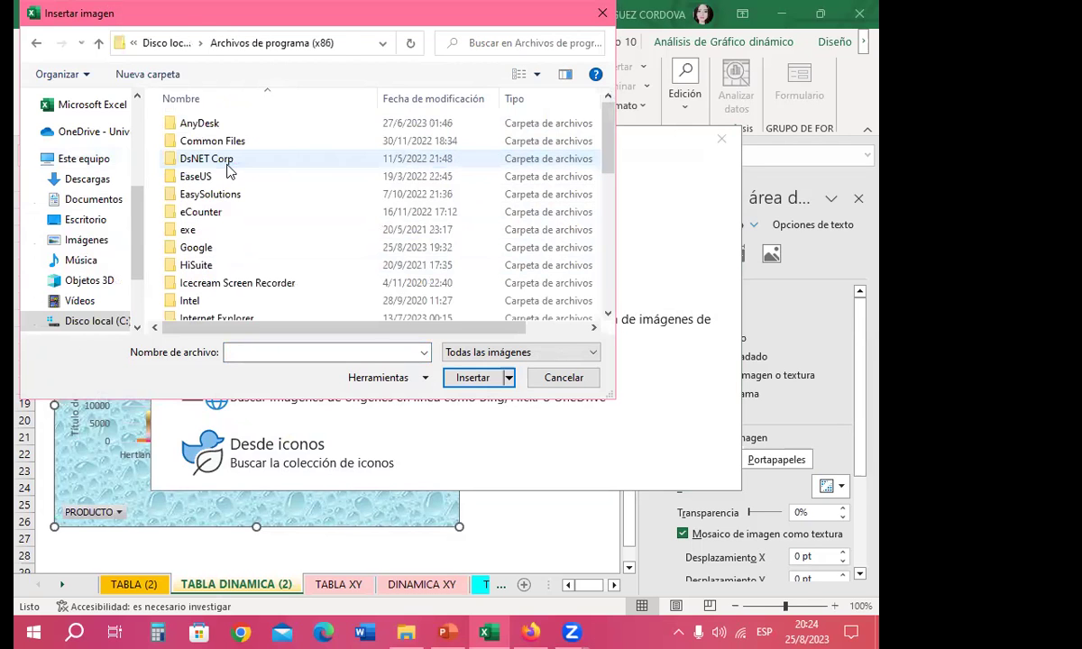
scroll(223, 194, down, 3)
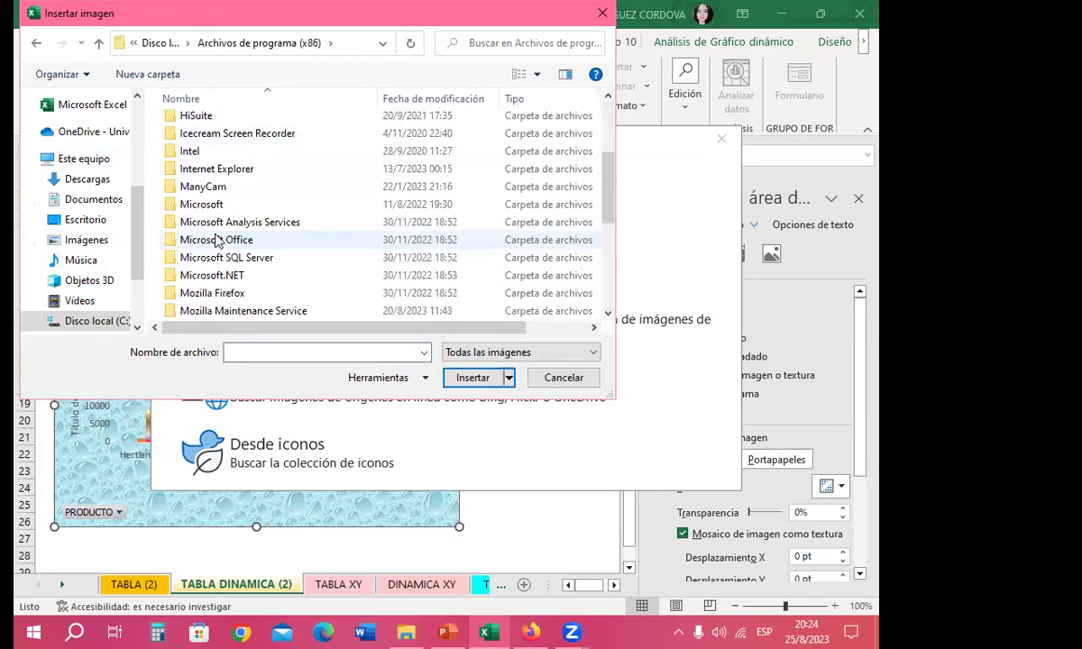
scroll(216, 236, down, 3)
scroll(217, 248, down, 1)
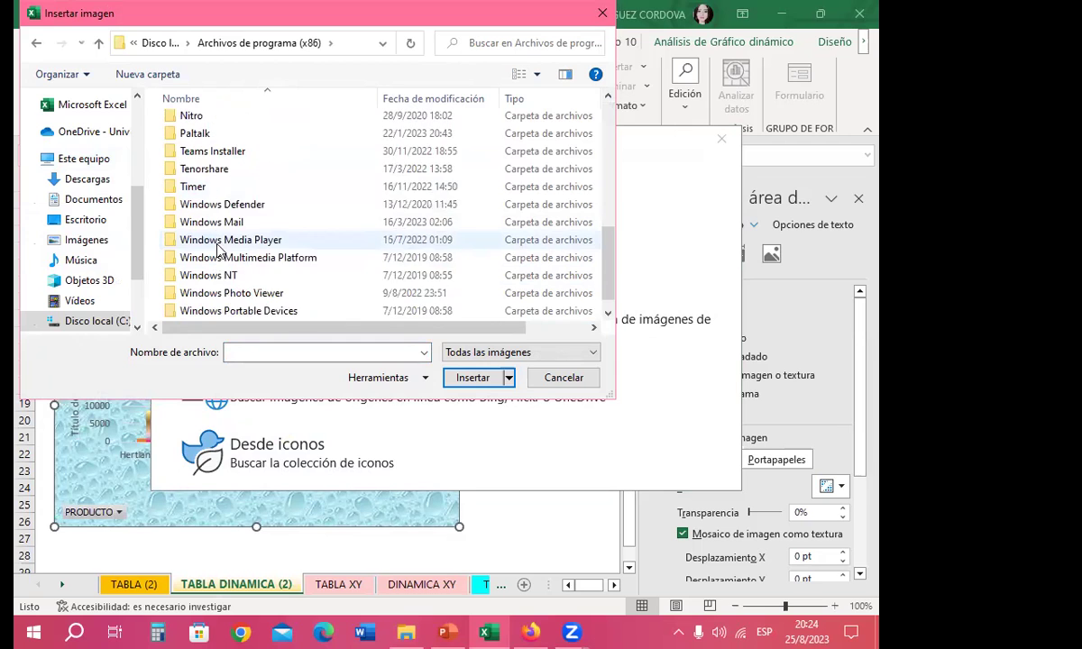
scroll(219, 258, down, 1)
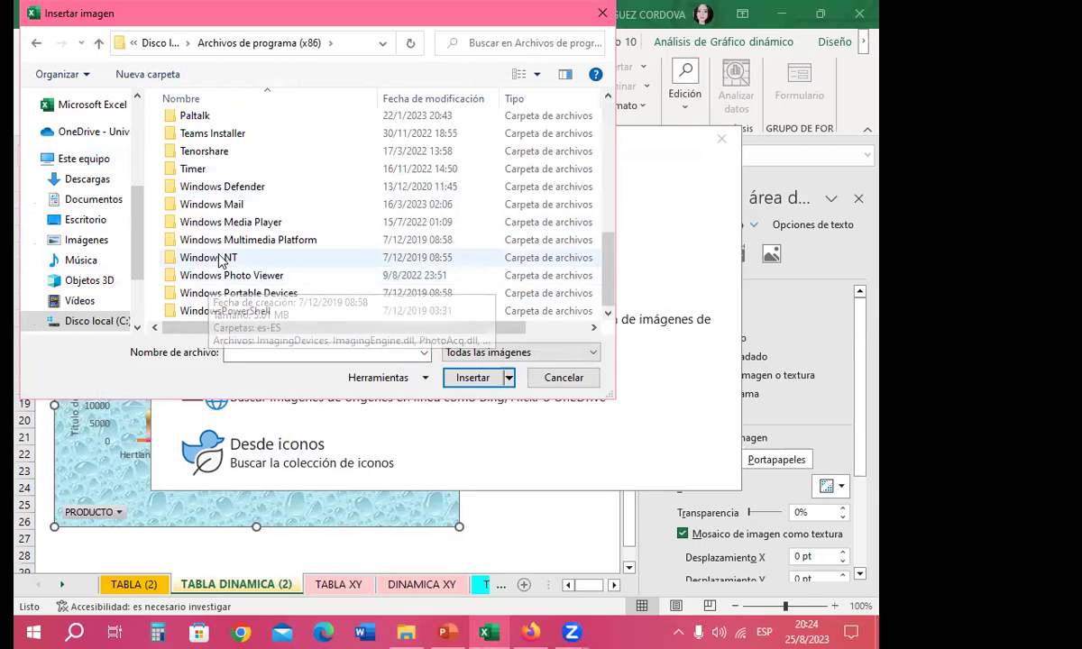
scroll(224, 251, up, 2)
scroll(224, 250, up, 1)
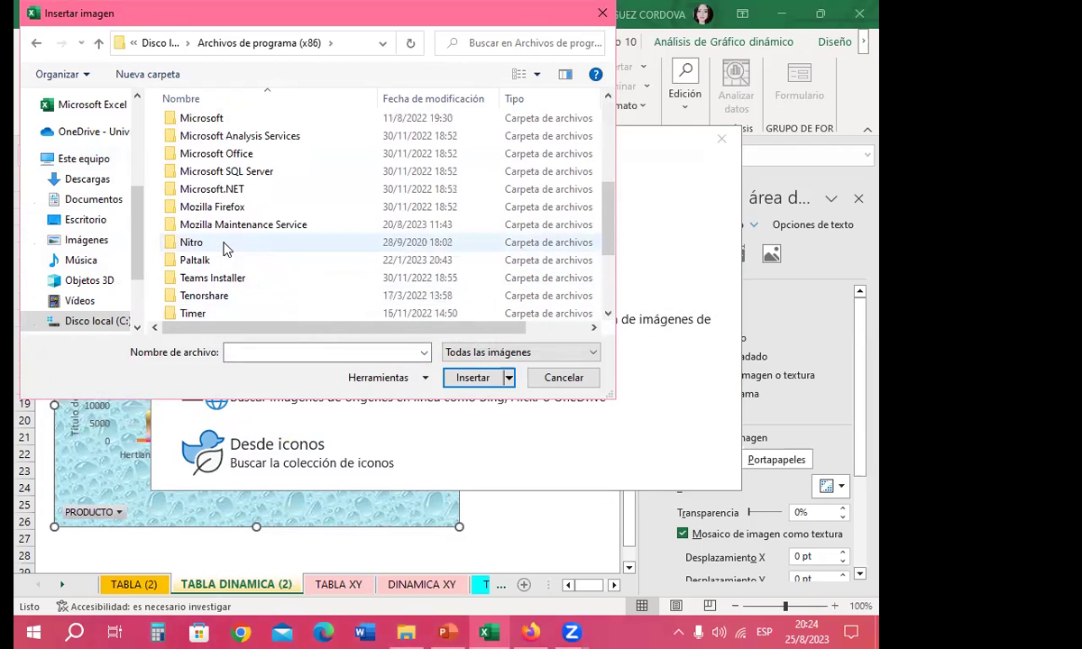
double_click(212, 153)
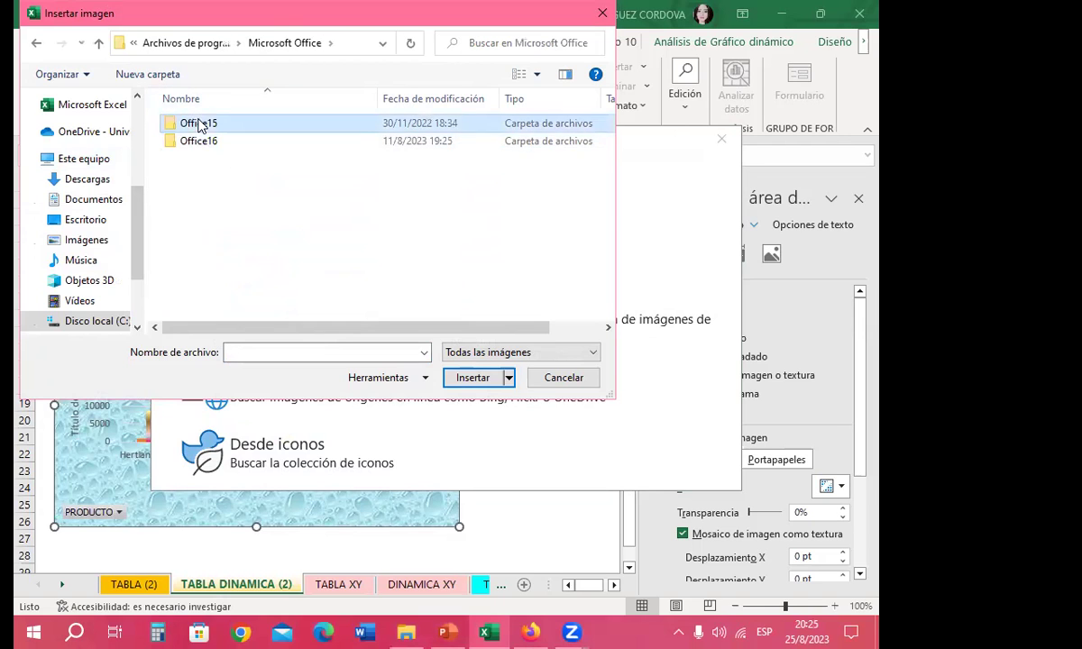
double_click(200, 123)
key(alt+Left)
double_click(194, 142)
click(33, 45)
click(34, 46)
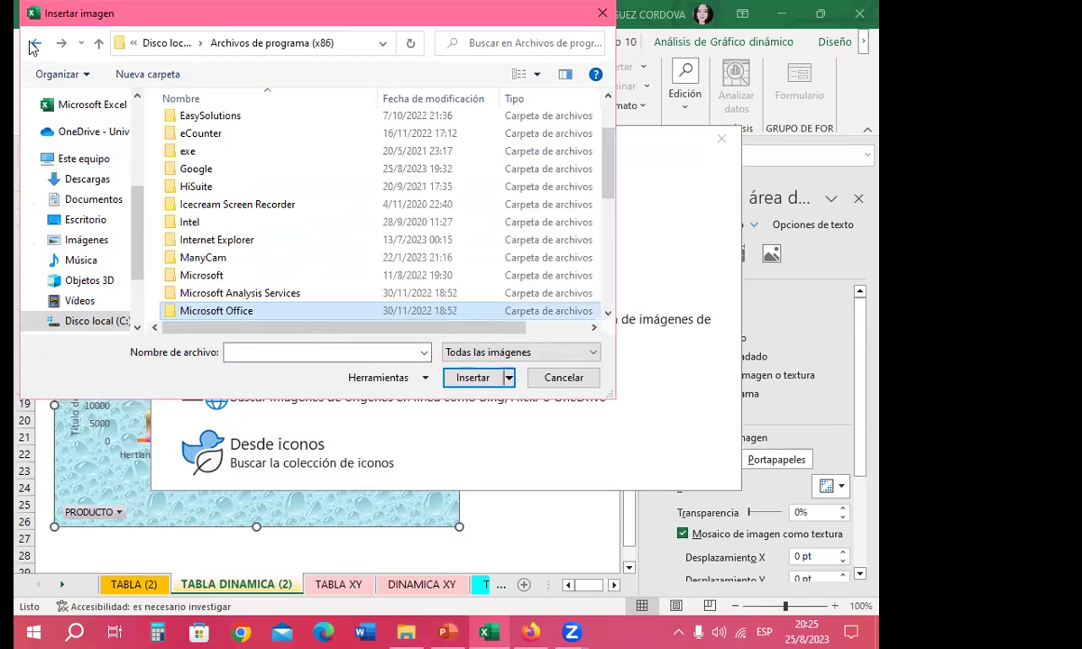
click(33, 45)
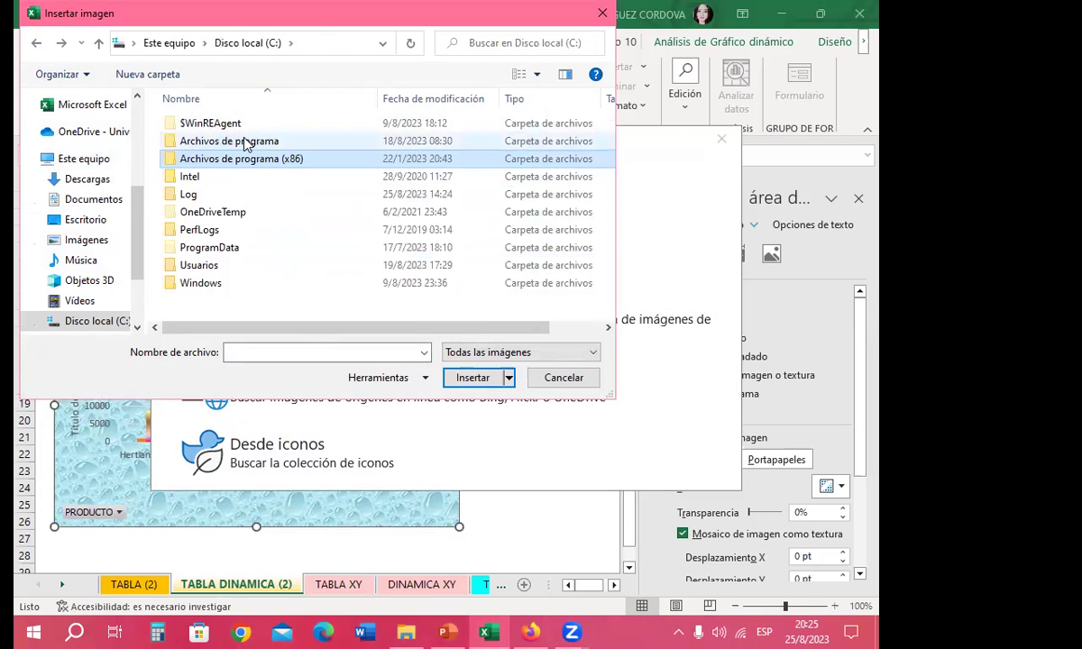
Open Archivos de programa > Microsoft Office > root > CLIPART > PUB60COR
double_click(233, 139)
scroll(233, 239, down, 2)
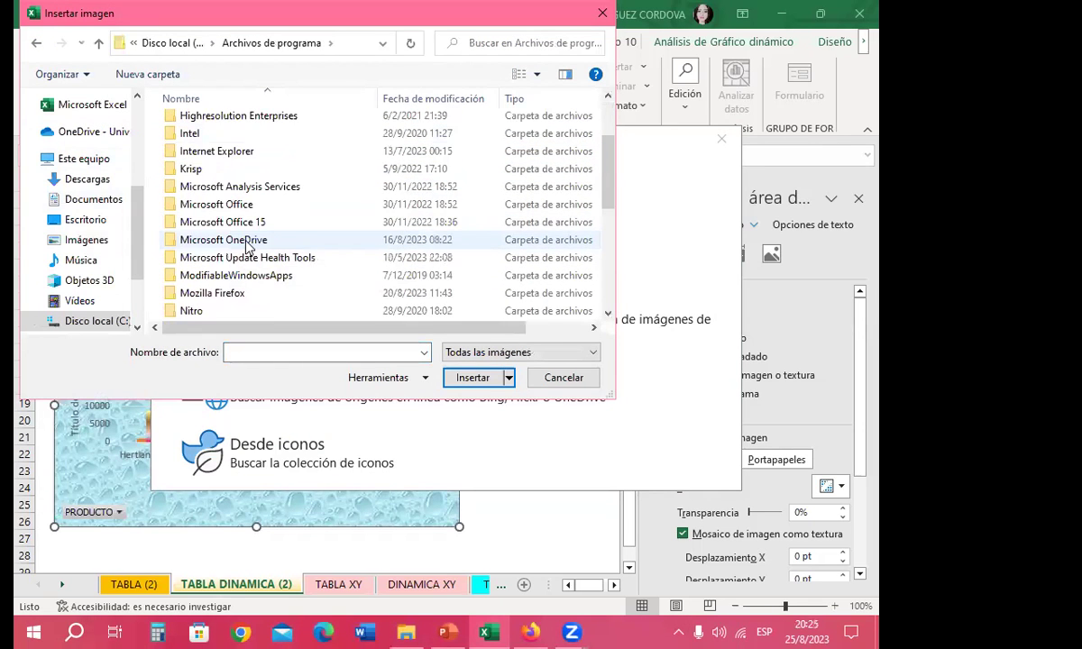
double_click(232, 206)
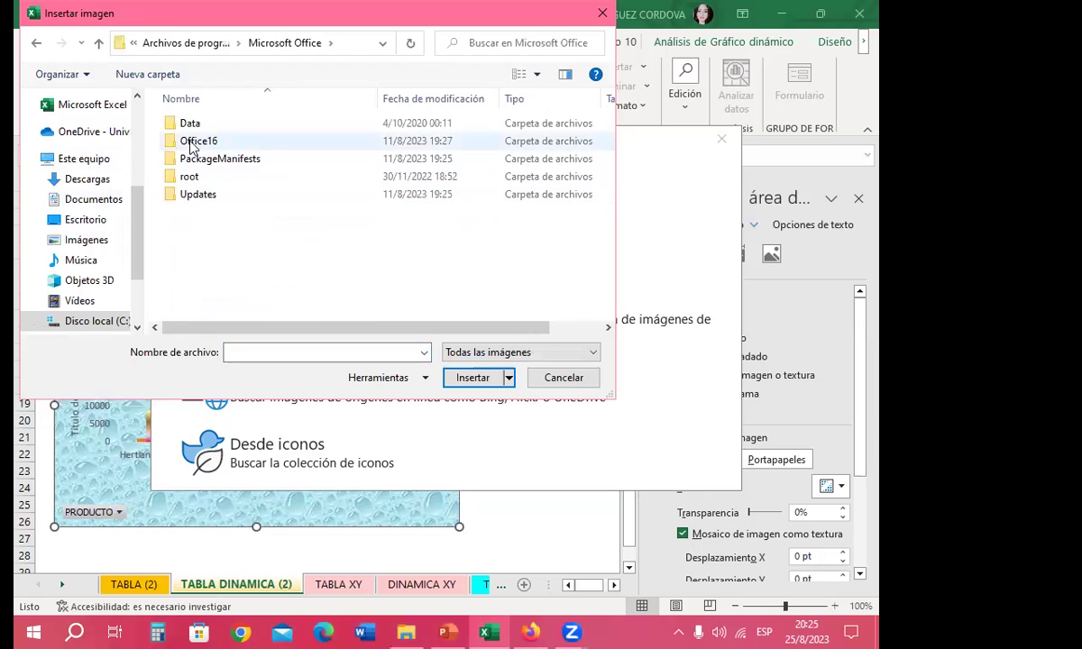
double_click(216, 177)
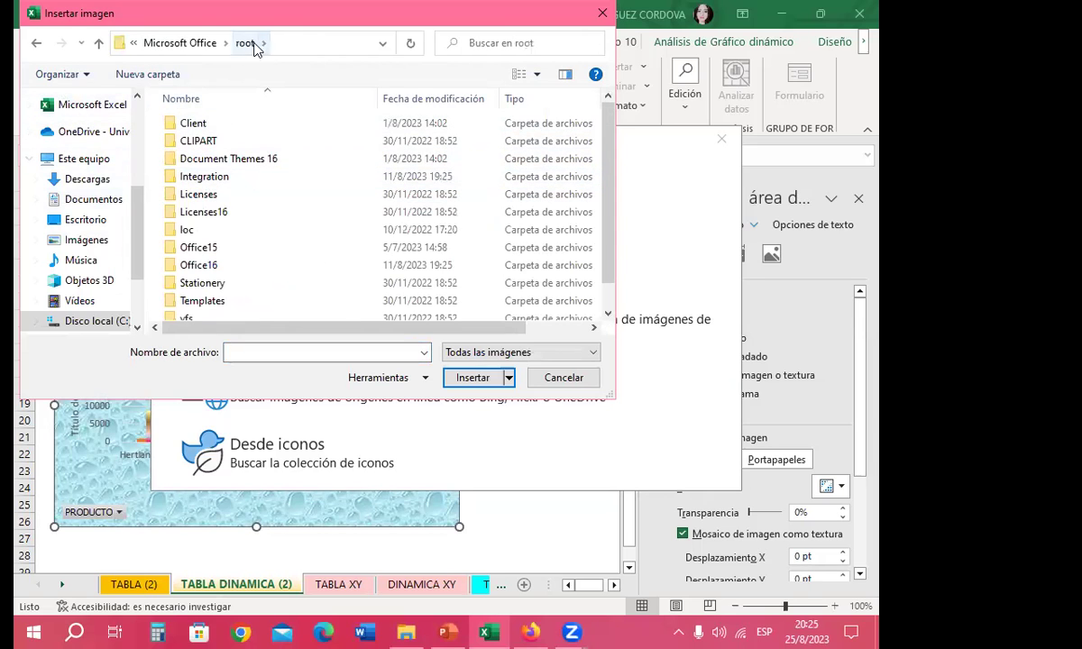
double_click(196, 145)
double_click(206, 125)
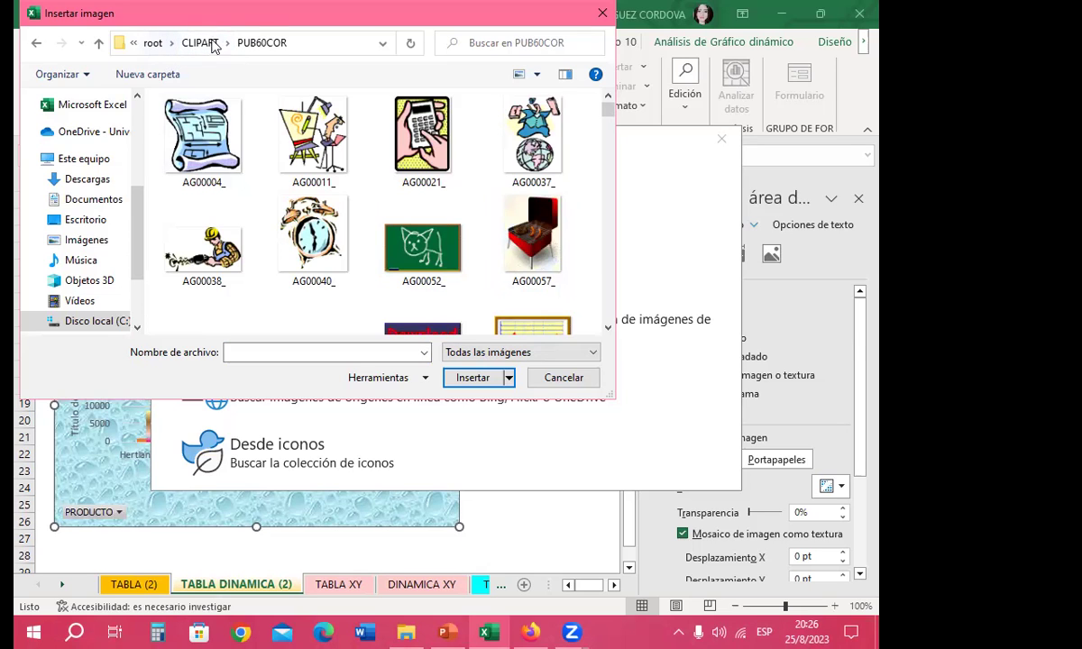
Find the PH02470U night photo in PUB60COR and insert it as the chart background
drag(608, 112, 603, 268)
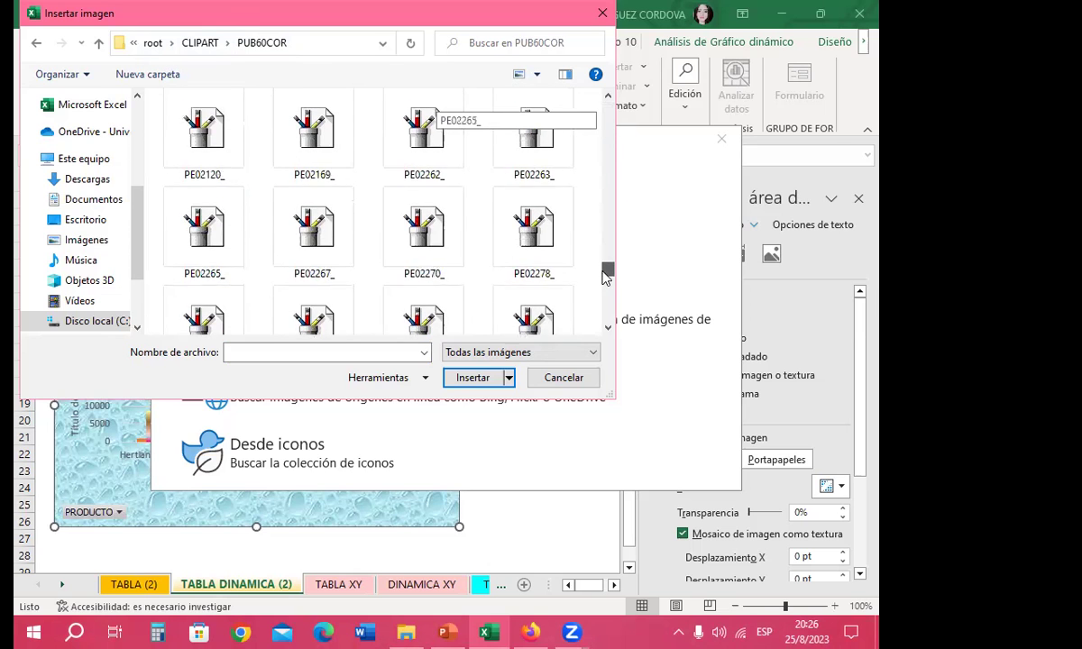
drag(604, 268, 606, 272)
scroll(250, 238, down, 2)
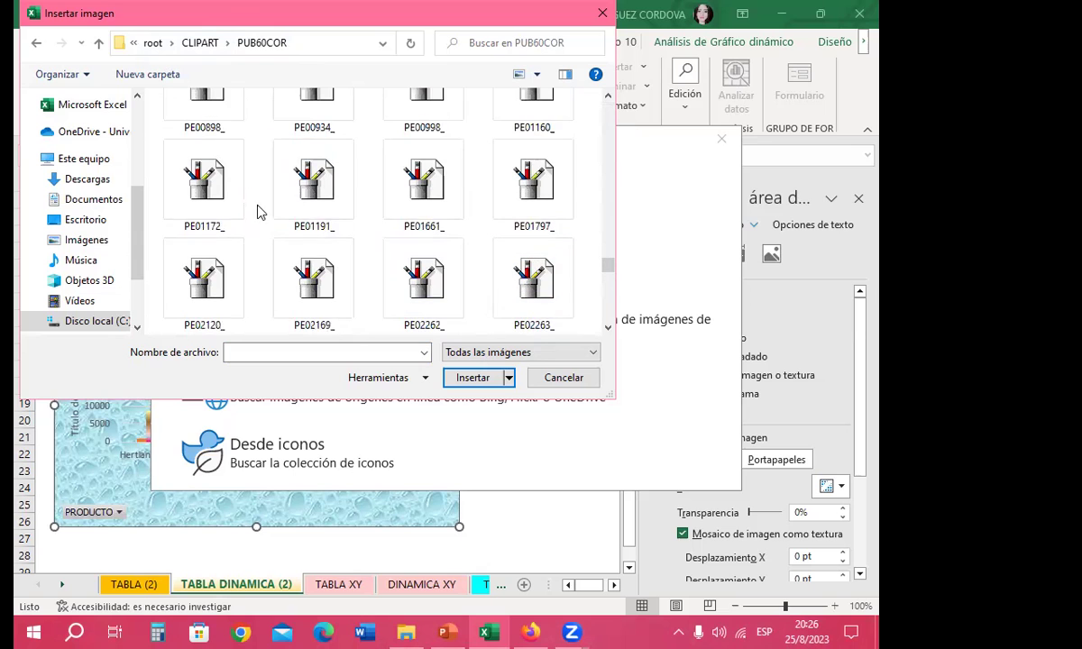
scroll(250, 237, down, 3)
scroll(250, 237, down, 5)
scroll(250, 237, down, 5)
scroll(250, 237, down, 5)
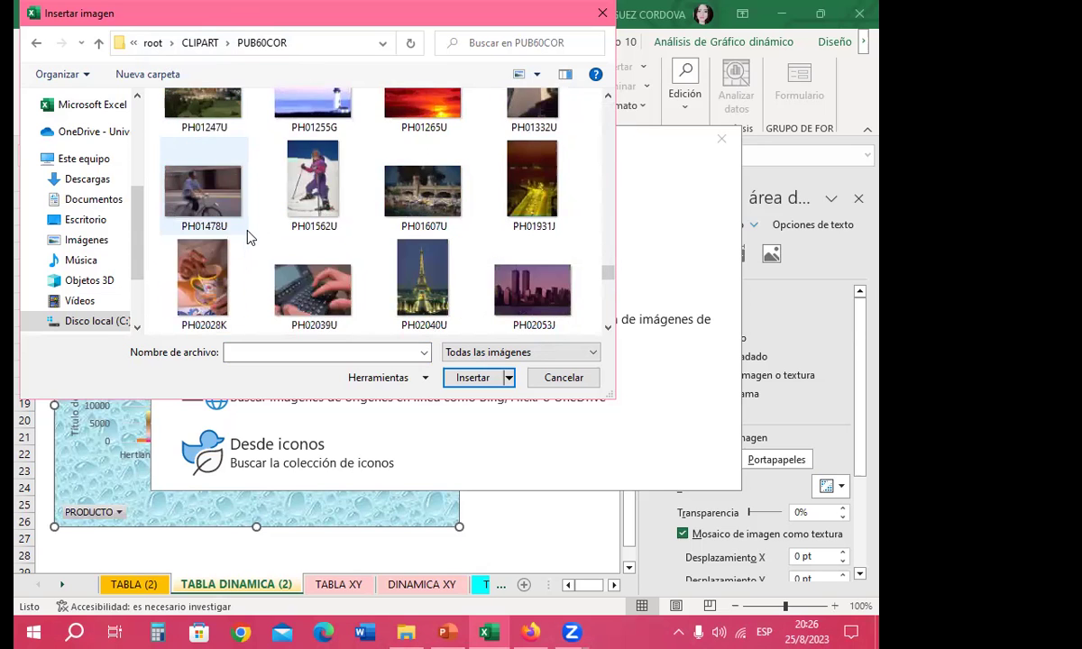
scroll(242, 256, up, 2)
scroll(224, 241, up, 4)
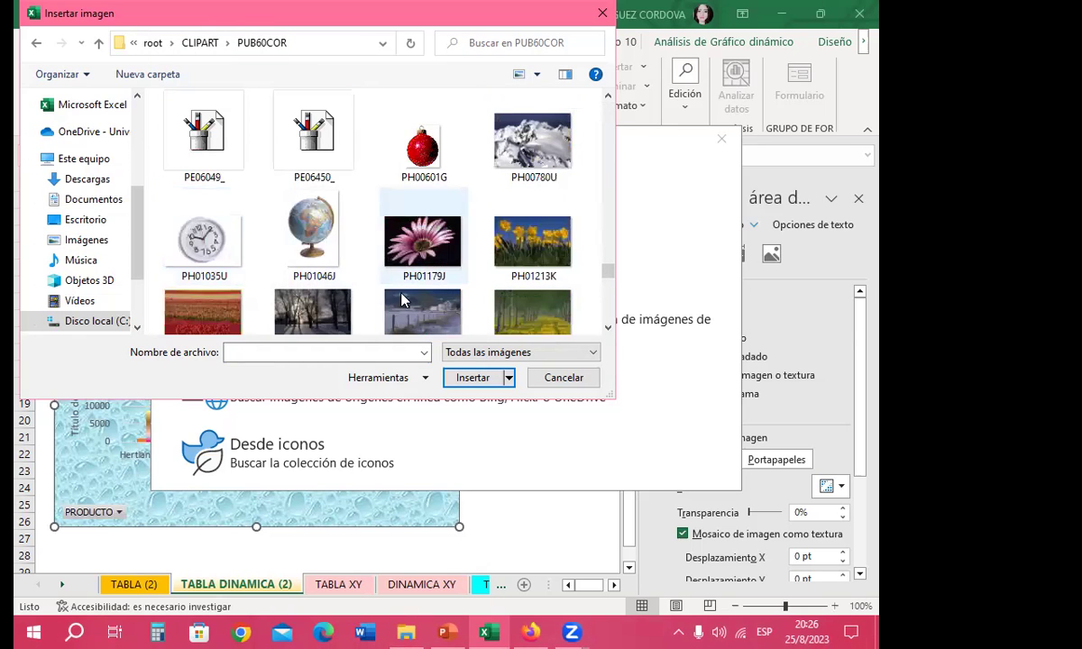
scroll(361, 245, down, 1)
scroll(424, 271, down, 1)
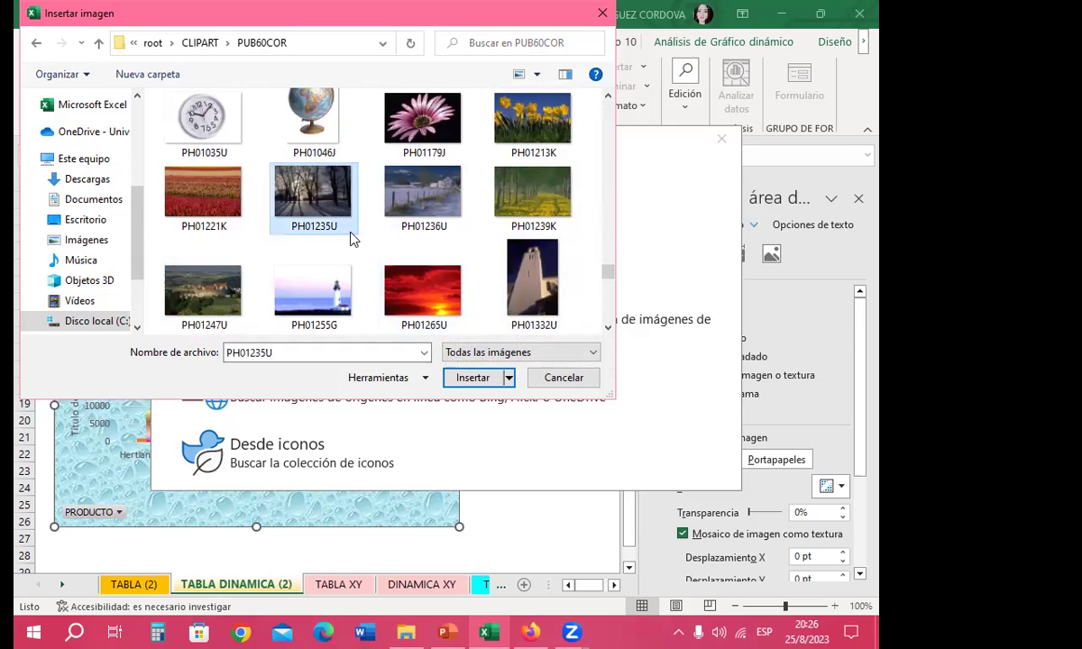
scroll(400, 266, down, 2)
scroll(400, 270, down, 2)
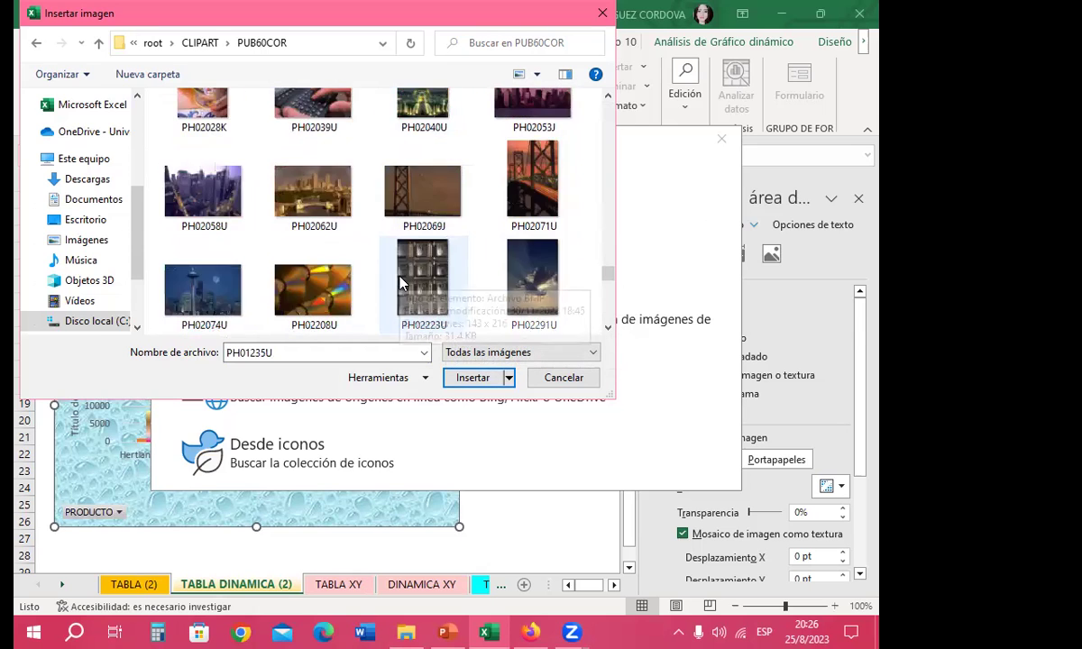
scroll(374, 273, down, 1)
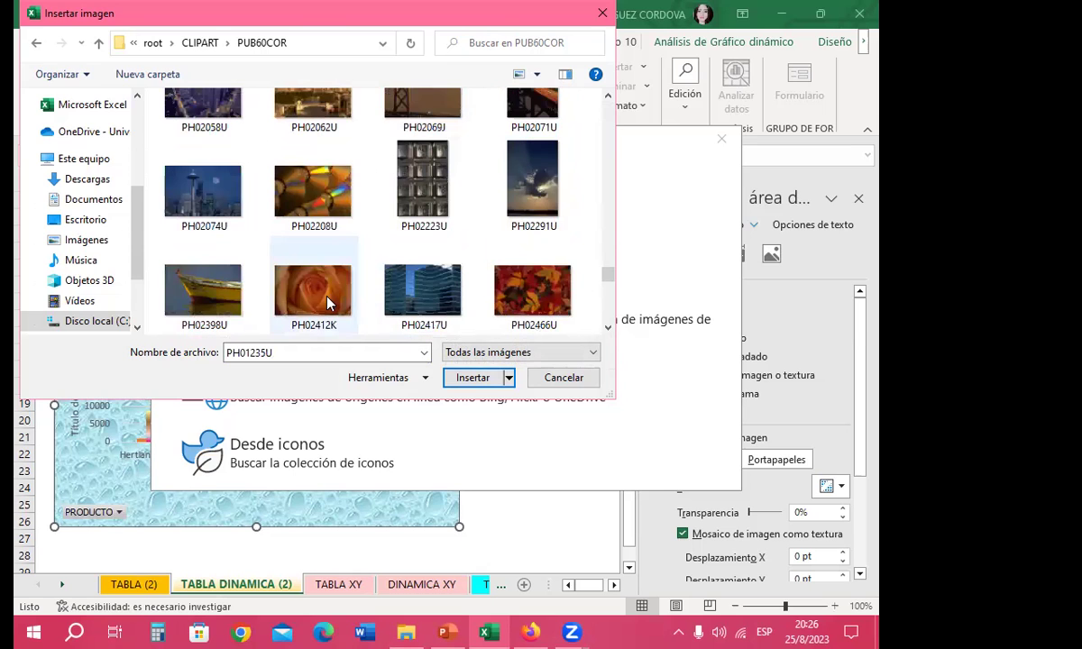
scroll(307, 287, down, 1)
click(221, 277)
click(467, 377)
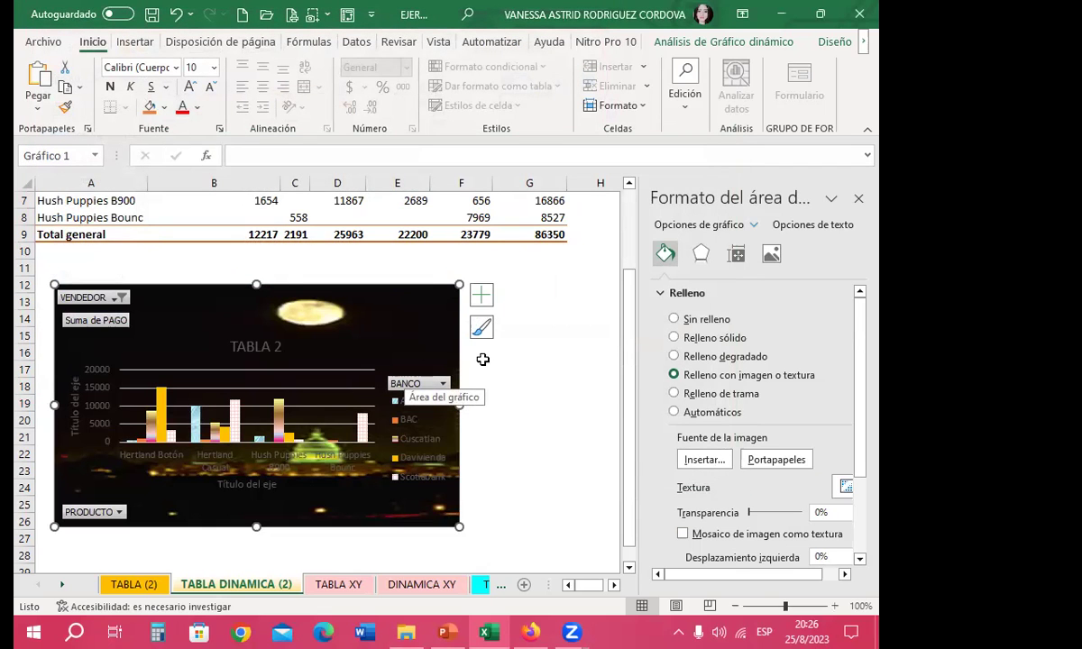
Replace the chart background with the candles picture J0341447 from a file
click(706, 461)
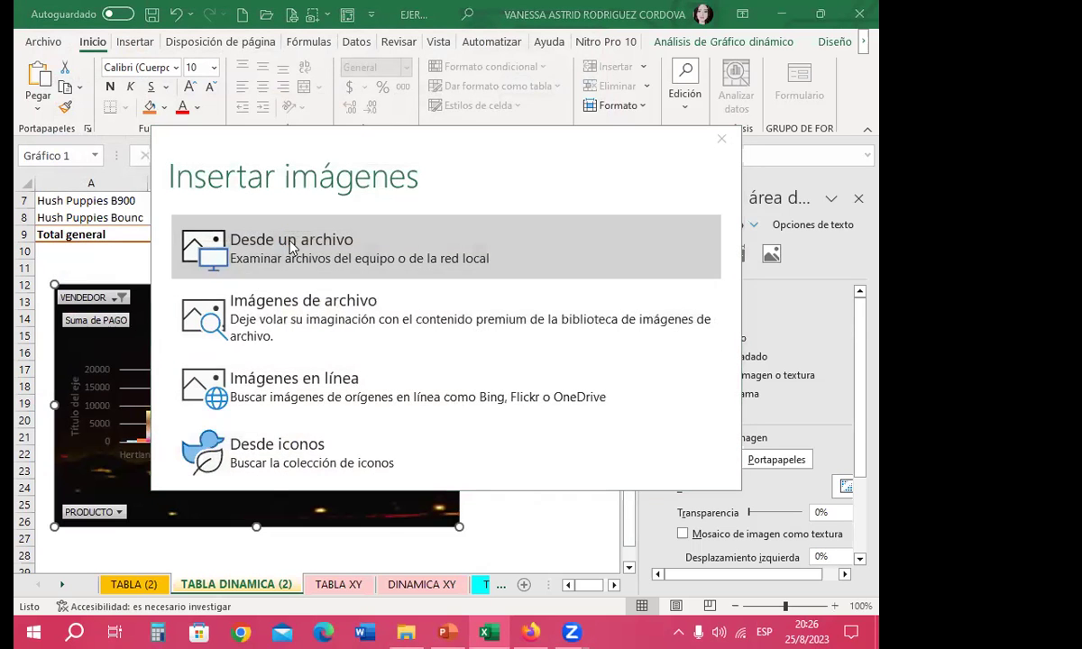
click(292, 249)
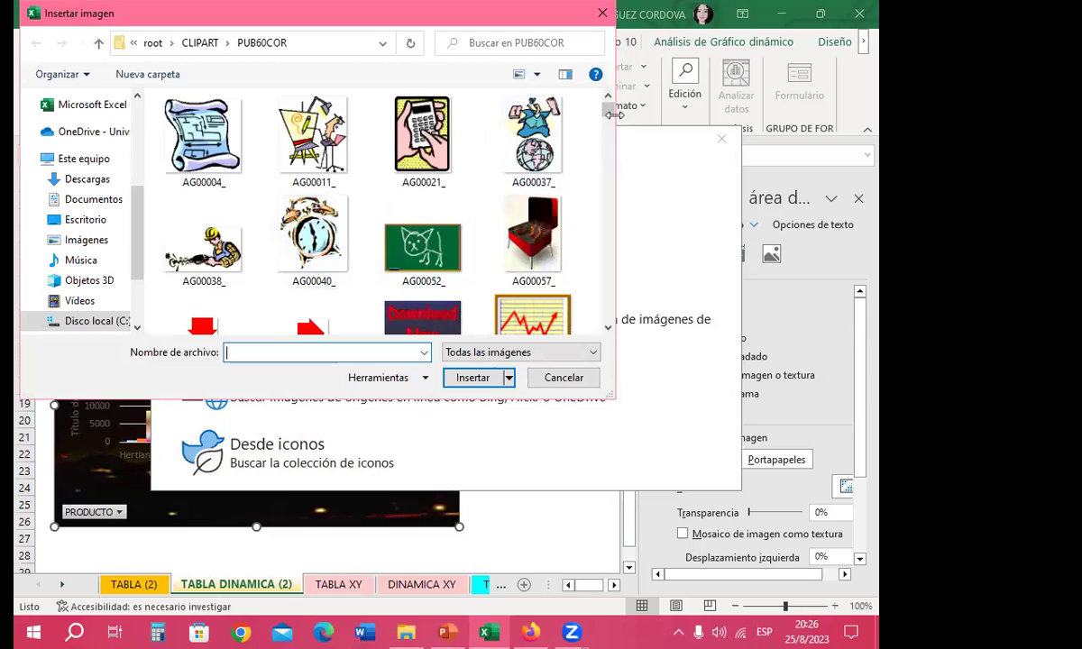
mouse_move(607, 110)
mouse_down()
mouse_move(606, 301)
mouse_move(616, 254)
mouse_up()
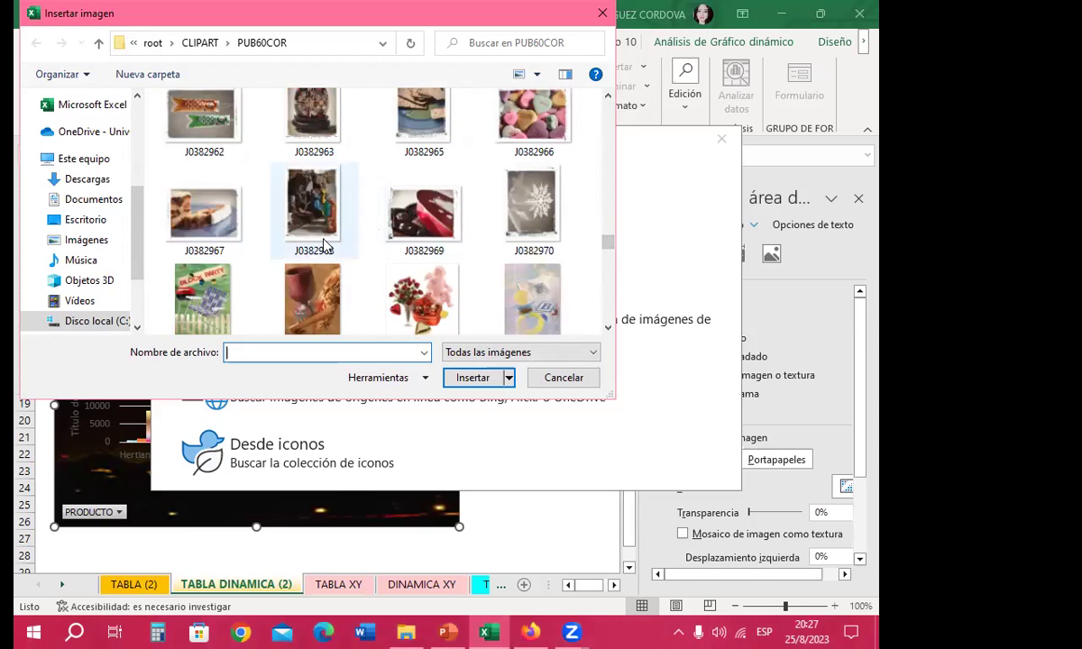
scroll(325, 245, up, 1)
scroll(324, 246, up, 1)
scroll(327, 246, up, 2)
scroll(326, 246, up, 1)
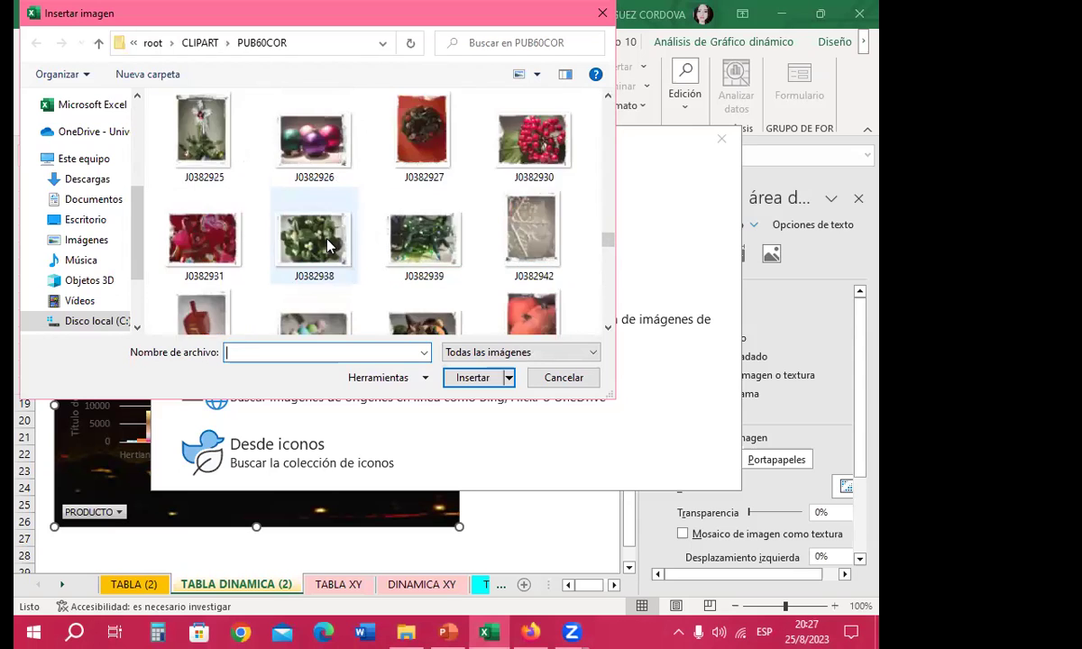
scroll(330, 248, up, 3)
scroll(307, 246, up, 3)
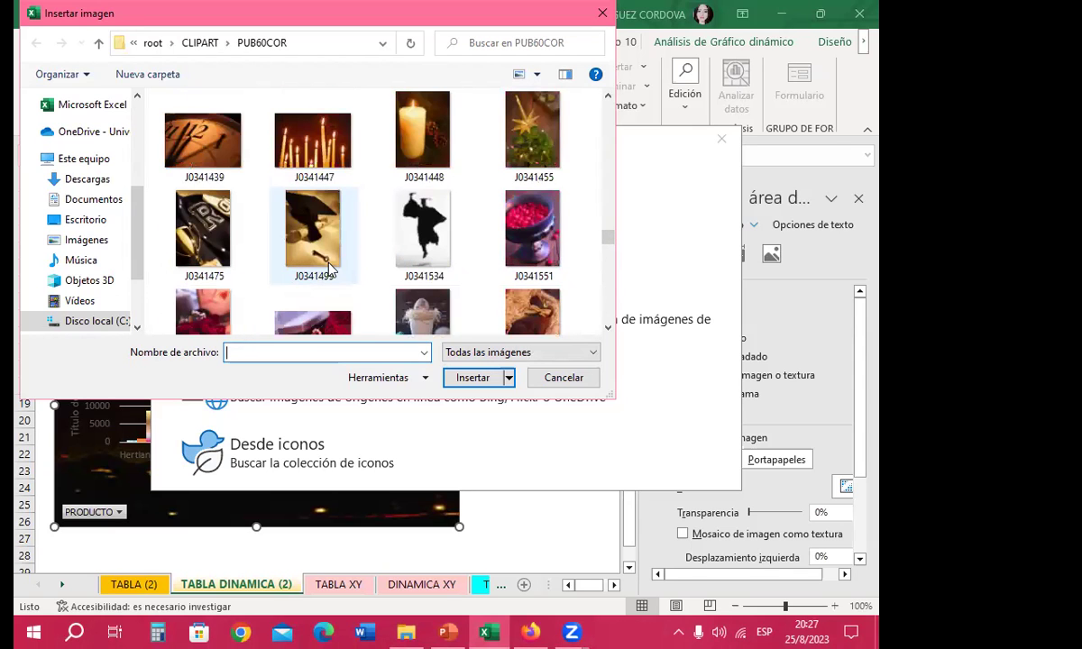
scroll(308, 262, up, 5)
scroll(316, 293, down, 2)
click(316, 294)
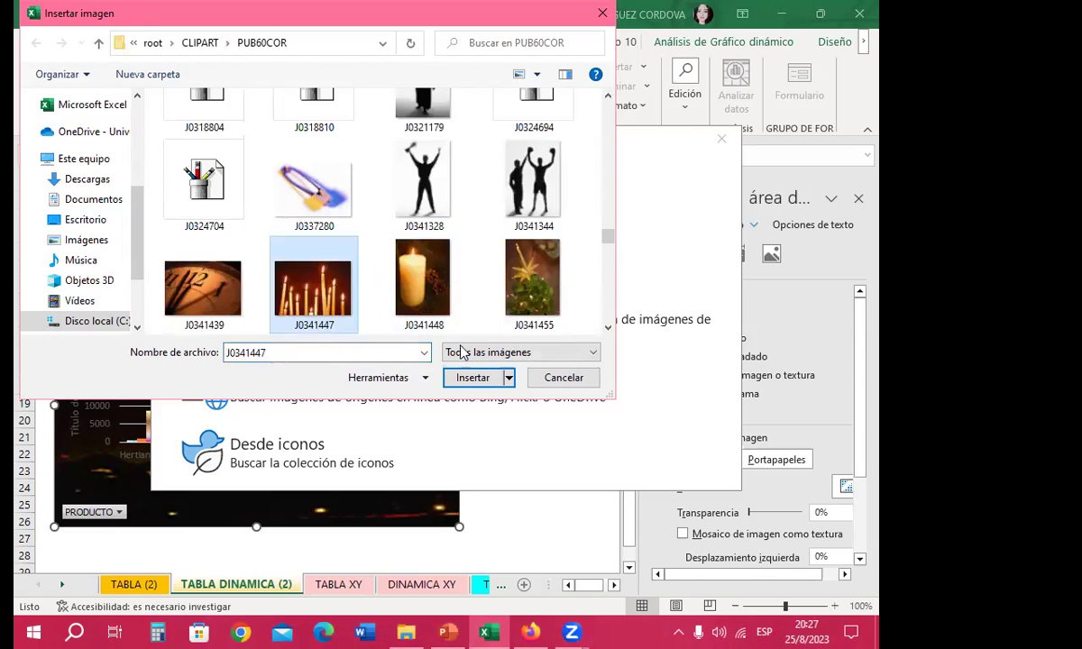
click(475, 377)
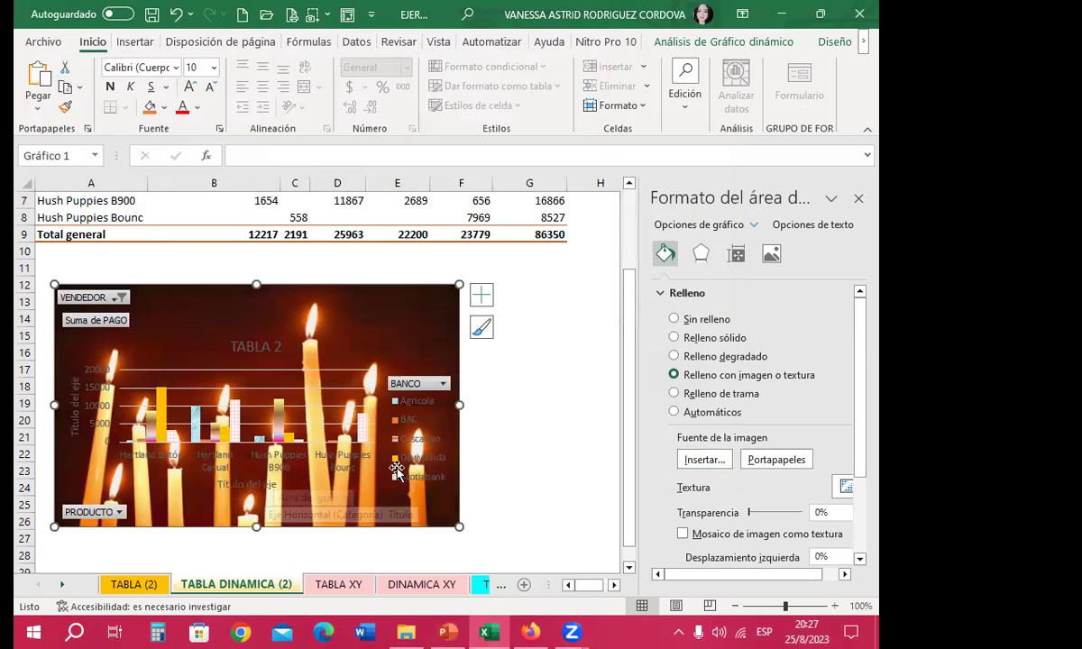
Select the chart legend and bring up its font colour choices
click(413, 460)
scroll(314, 359, down, 2)
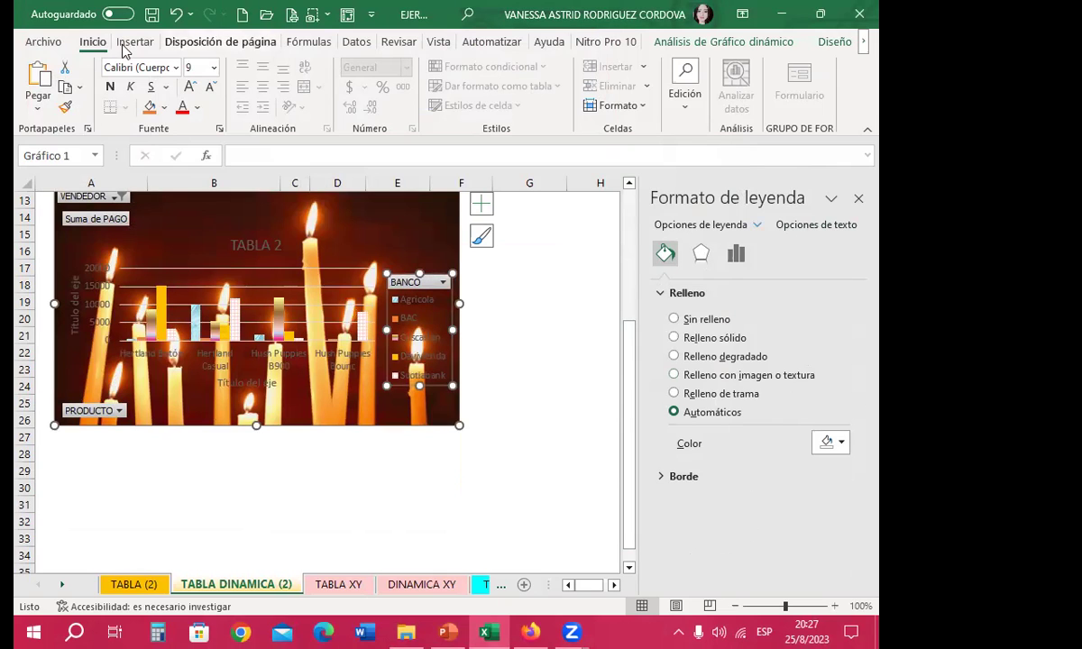
click(196, 108)
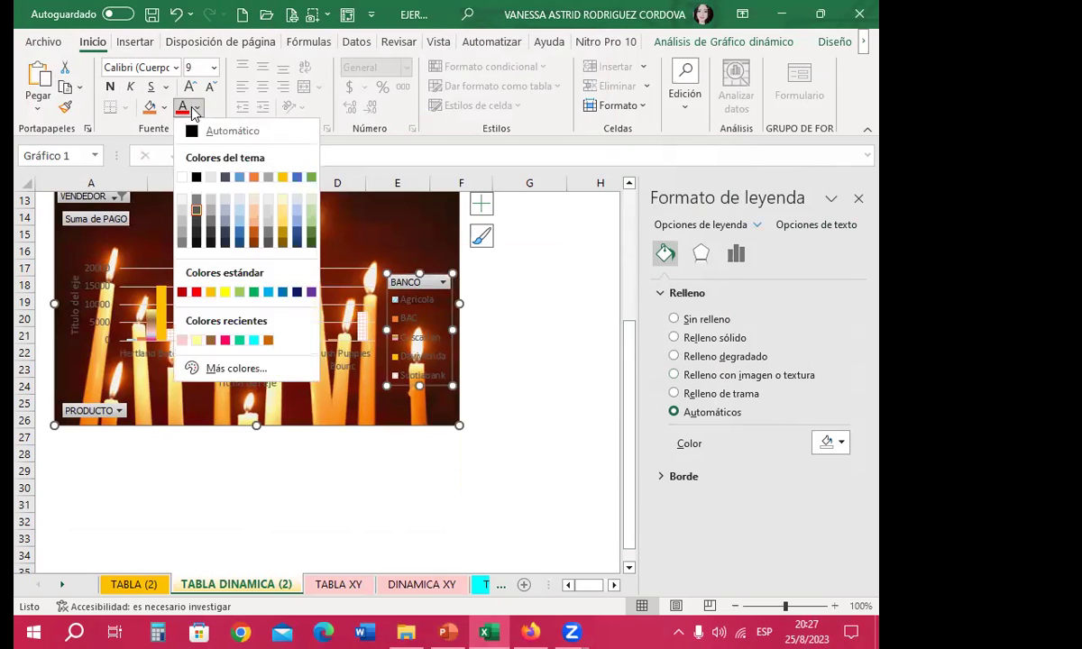
Make the legend and axis labels white and bold, with legend text at 10.5
click(181, 177)
click(110, 87)
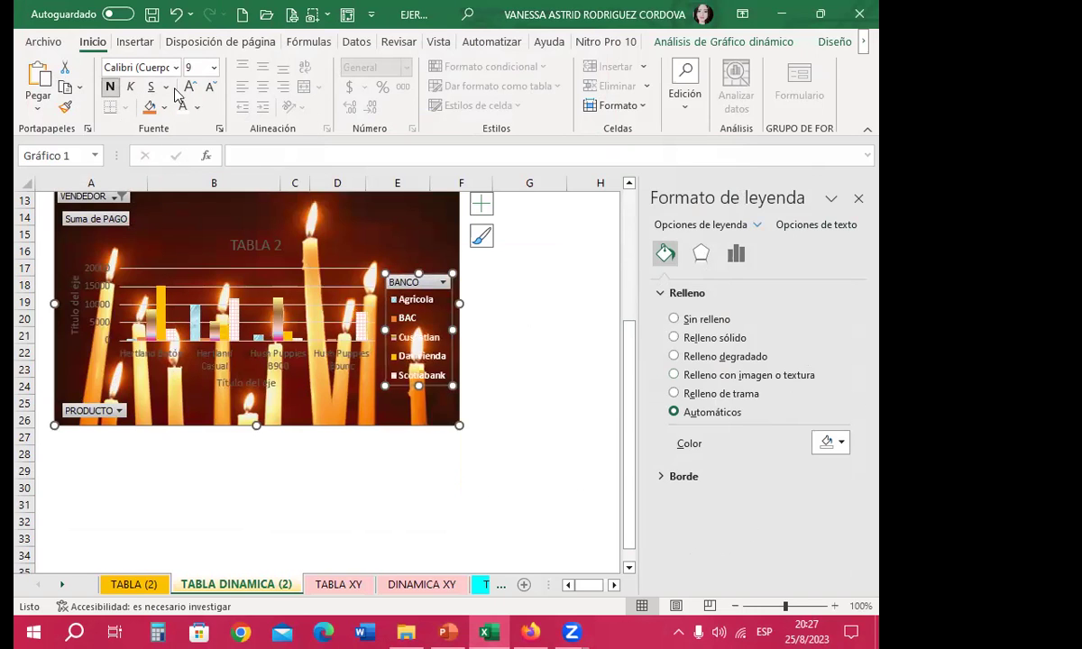
click(189, 86)
click(189, 86)
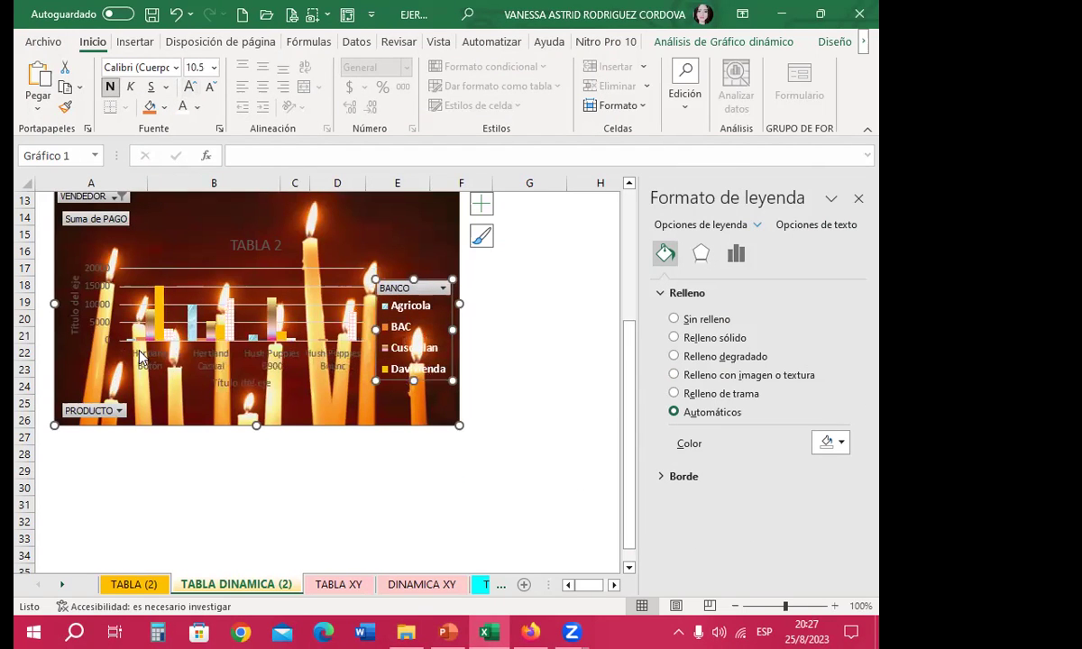
click(132, 343)
click(183, 108)
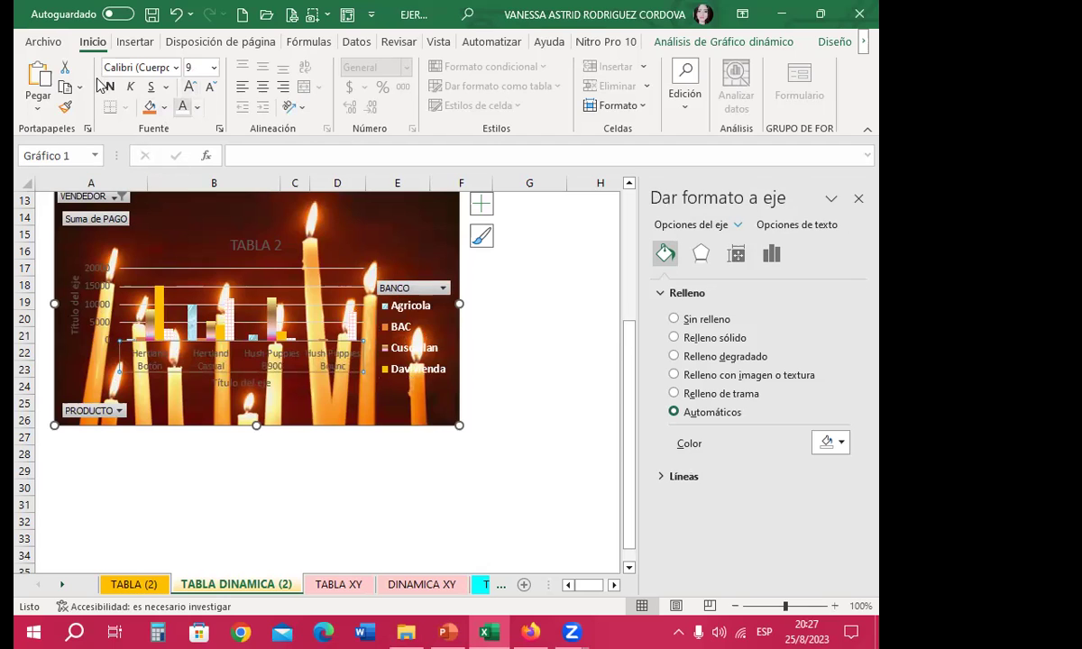
click(110, 86)
click(98, 320)
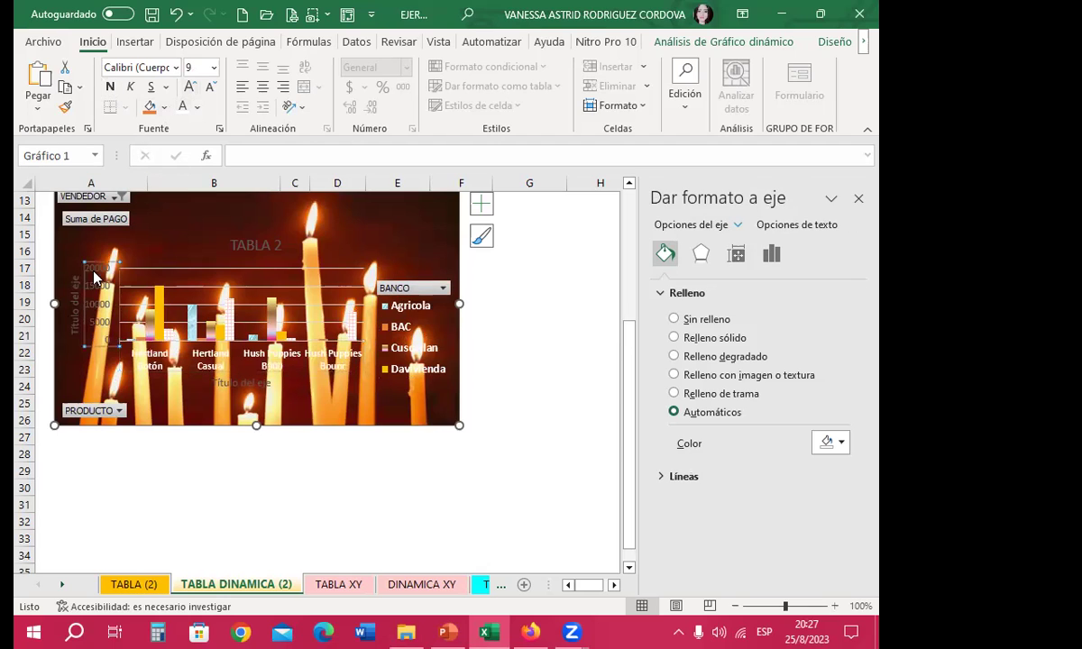
click(184, 108)
Give the TABLA 2 title an orange fill and white 20 pt text, raise it, and enlarge the chart
click(244, 242)
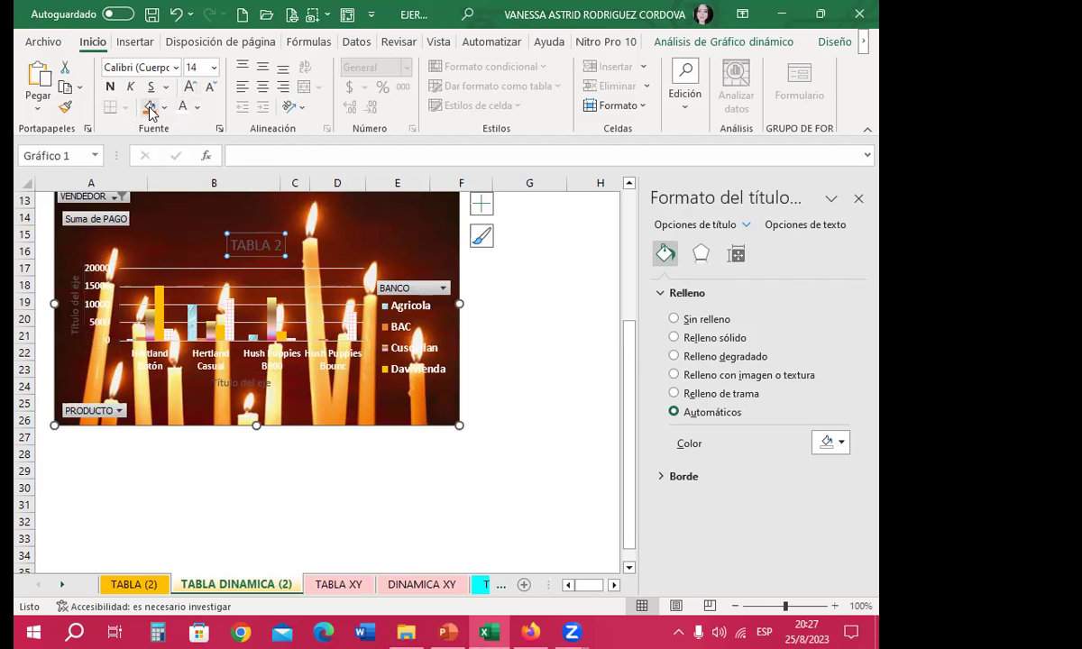
click(150, 107)
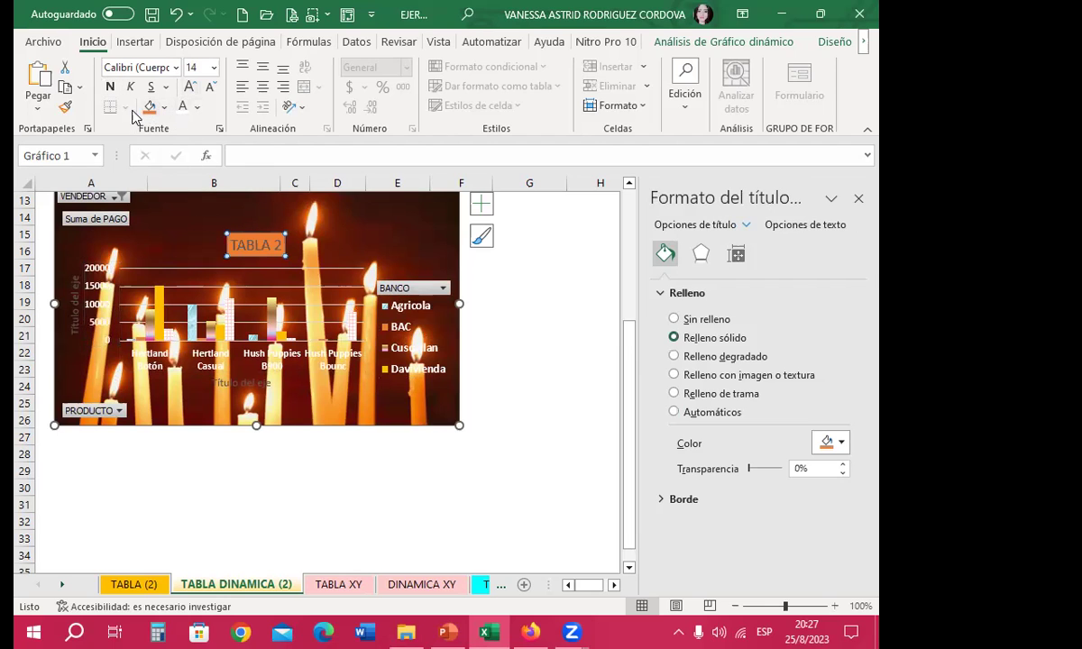
click(179, 109)
click(189, 87)
click(189, 87)
click(188, 86)
drag(231, 231, 231, 210)
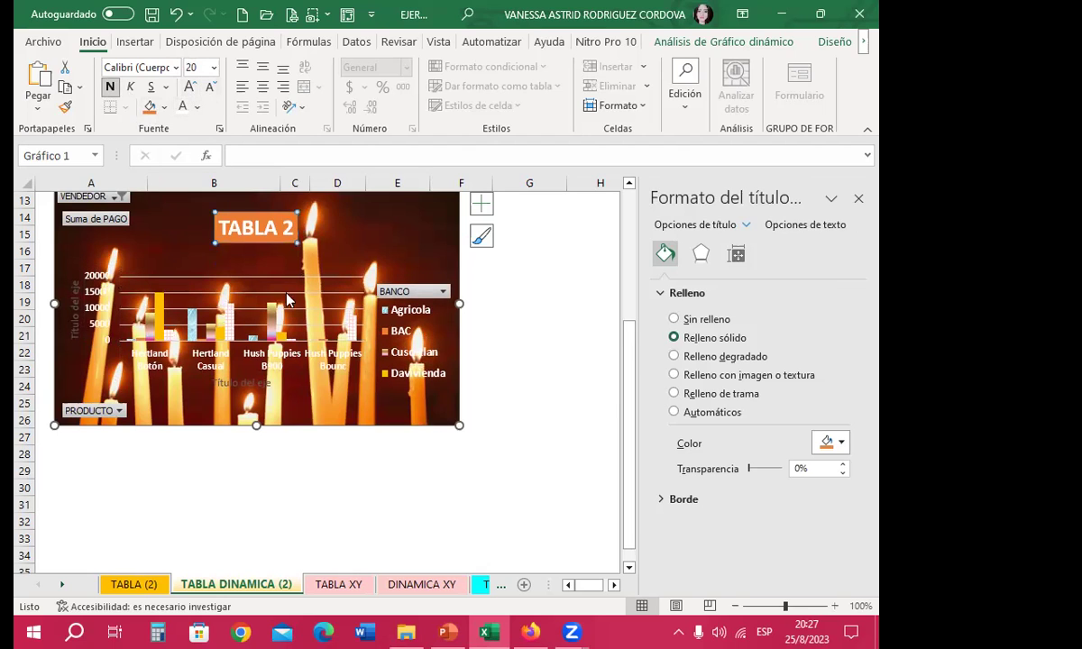
drag(458, 434, 505, 479)
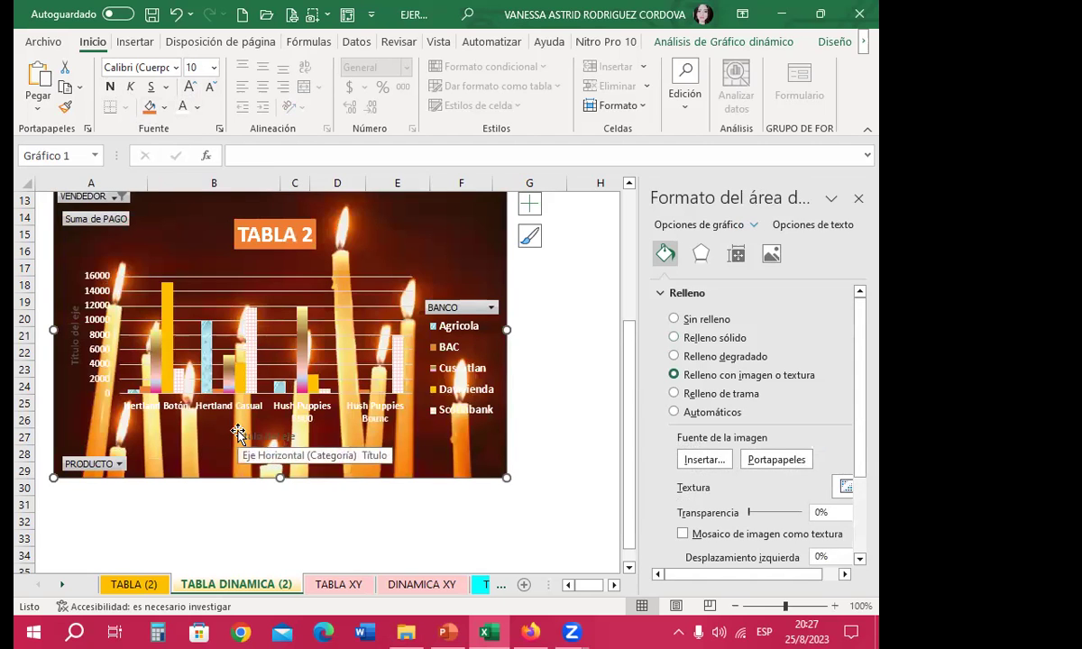
Delete the horizontal and vertical axis titles and enlarge the chart further
click(219, 434)
key(Delete)
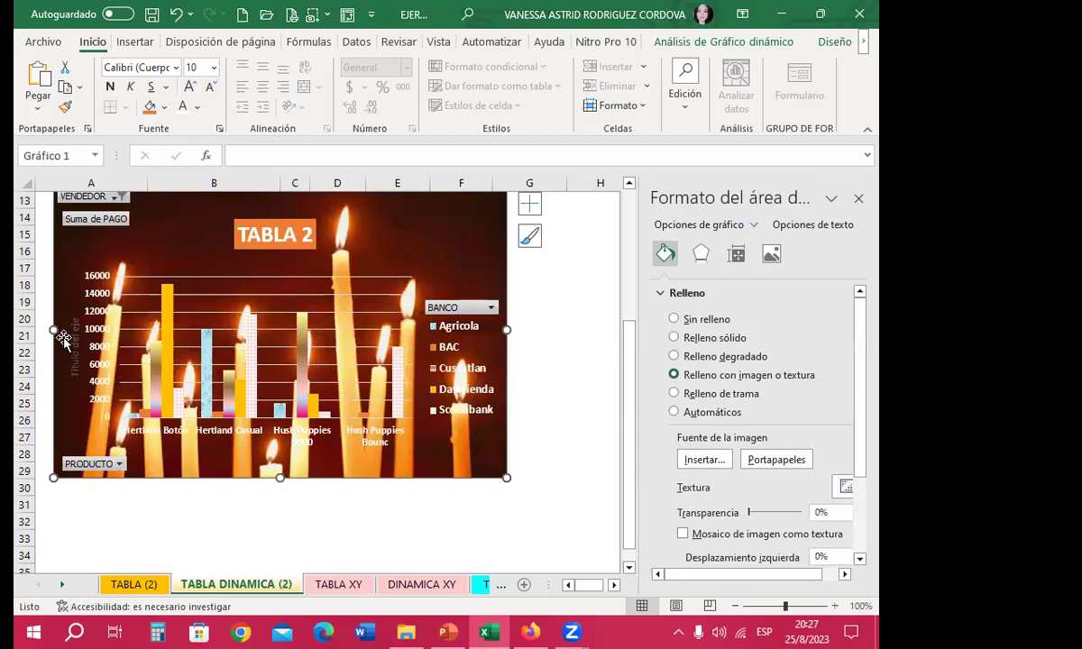
click(67, 345)
key(Delete)
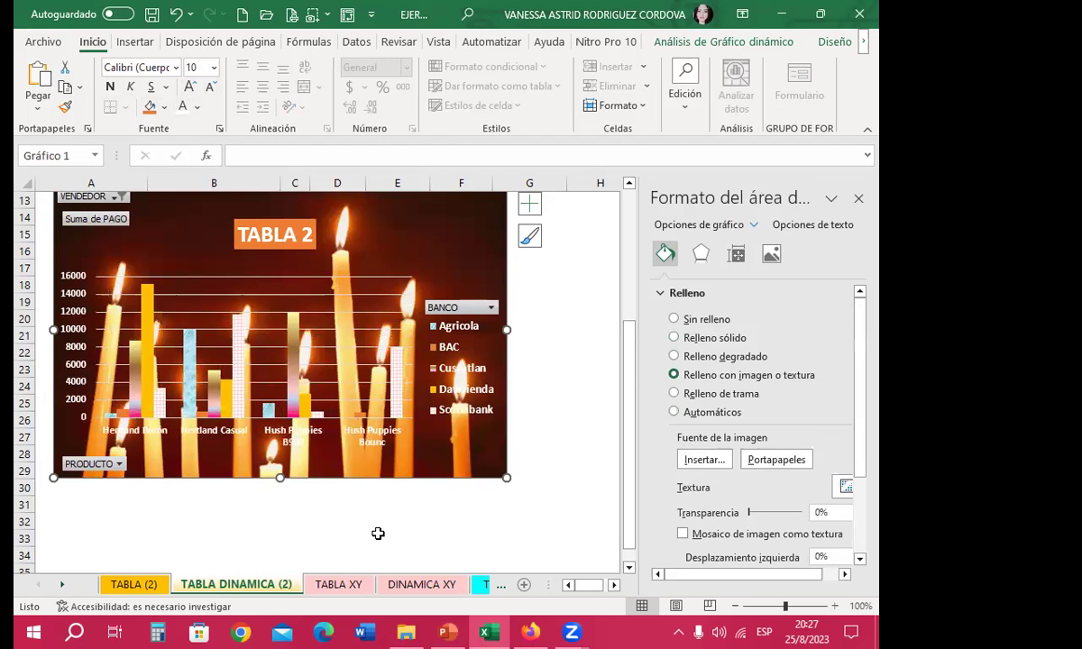
drag(507, 479, 600, 509)
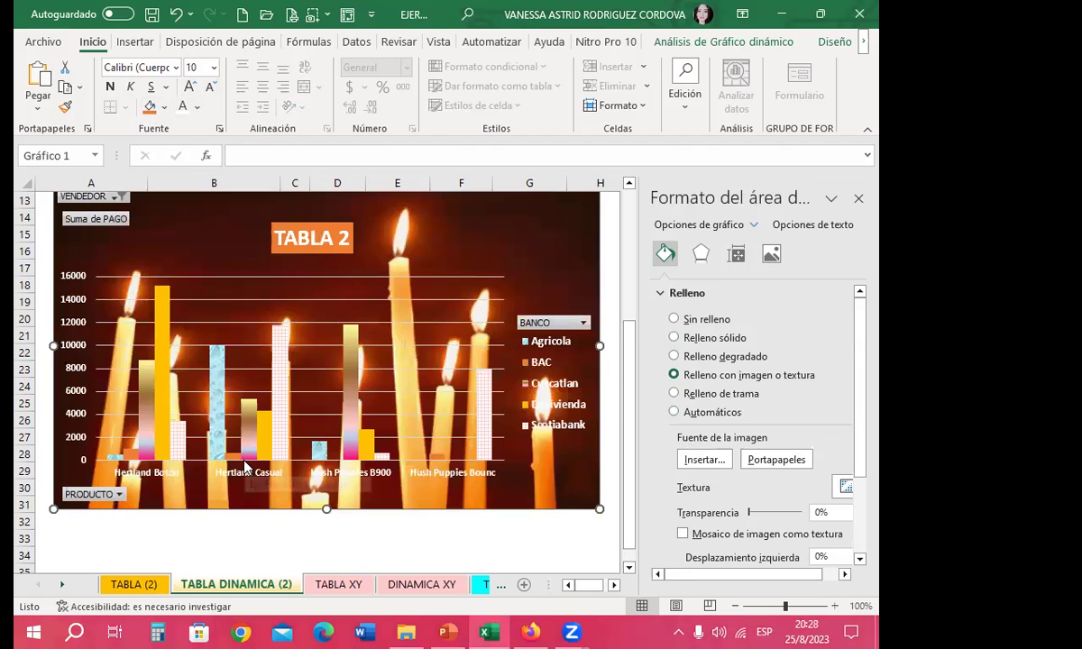
Colour the Davivienda bars cyan
click(160, 403)
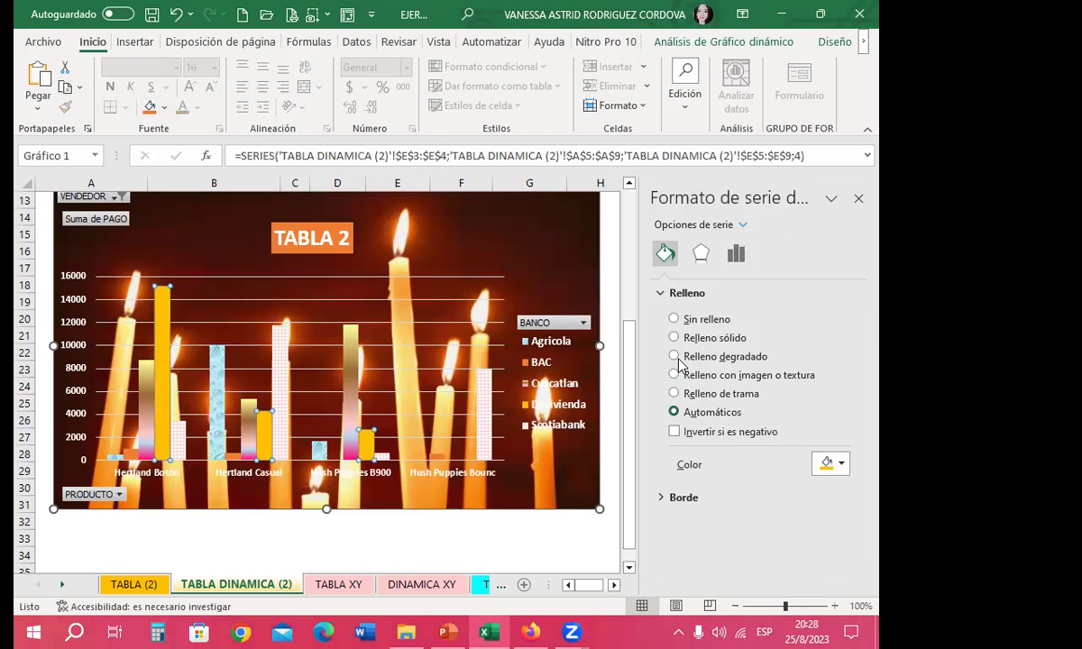
click(839, 464)
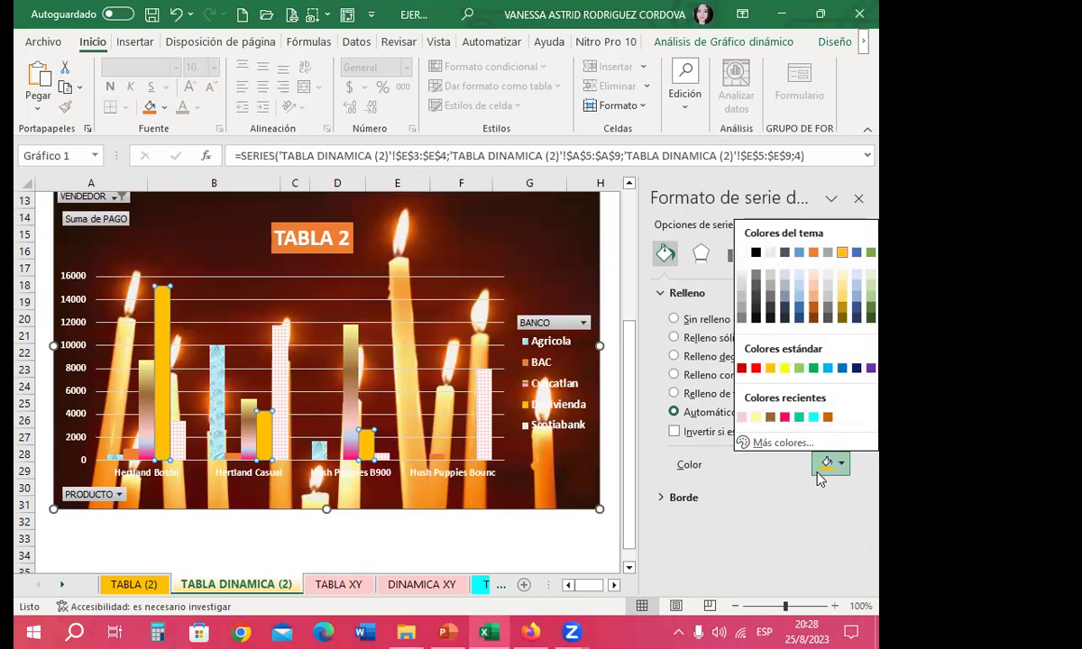
click(813, 417)
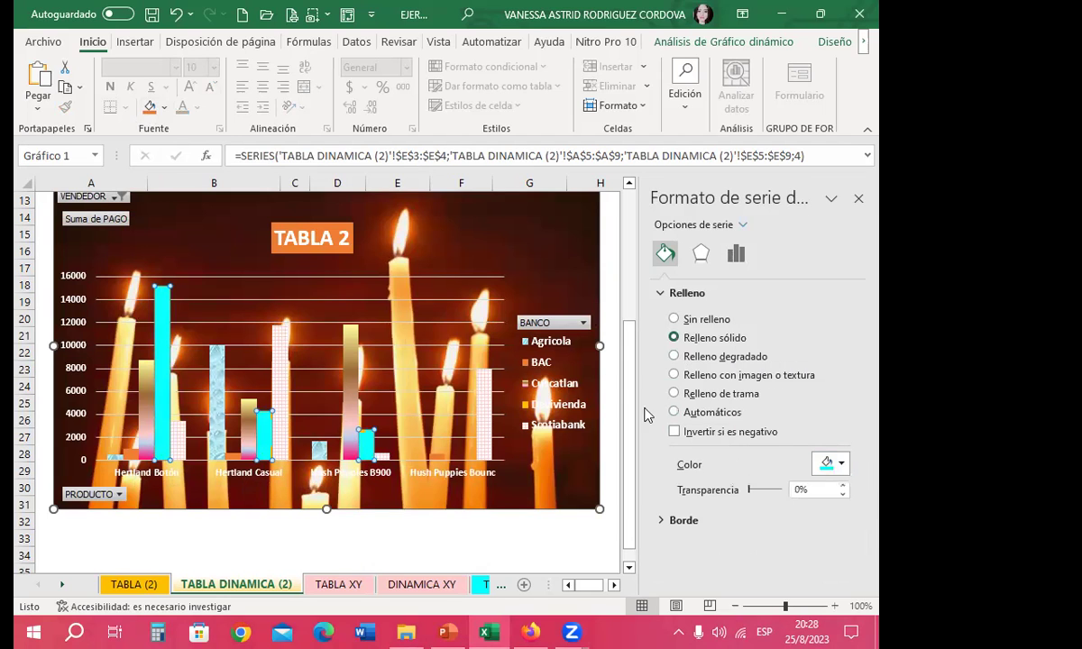
Colour the BAC bars standard green, then select the chart area
click(439, 456)
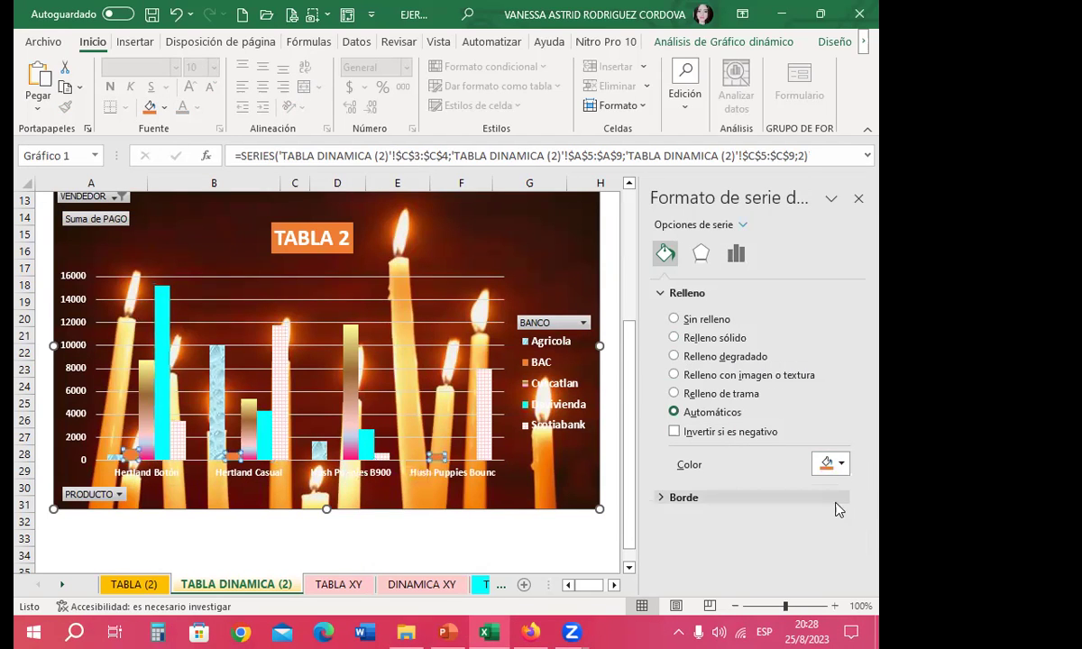
click(844, 465)
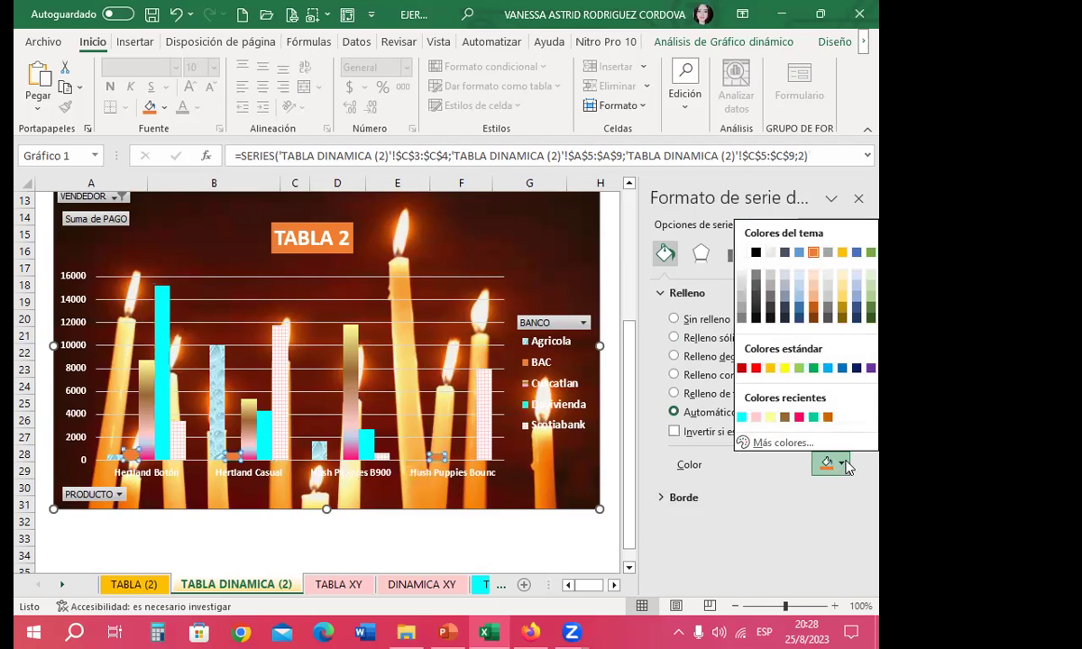
click(799, 421)
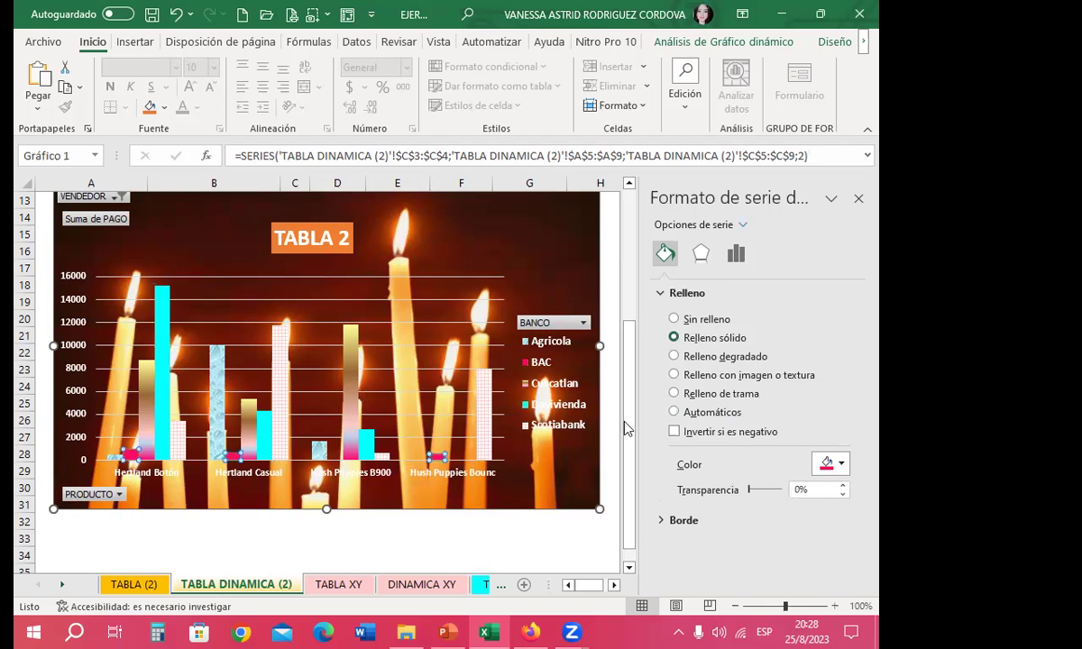
click(842, 466)
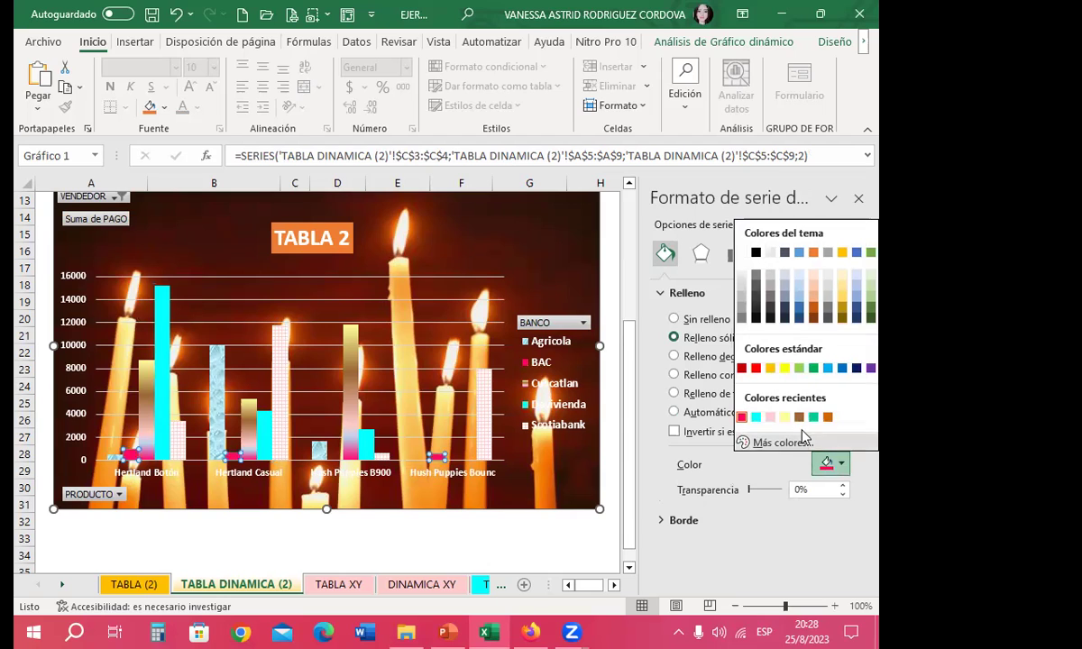
click(813, 368)
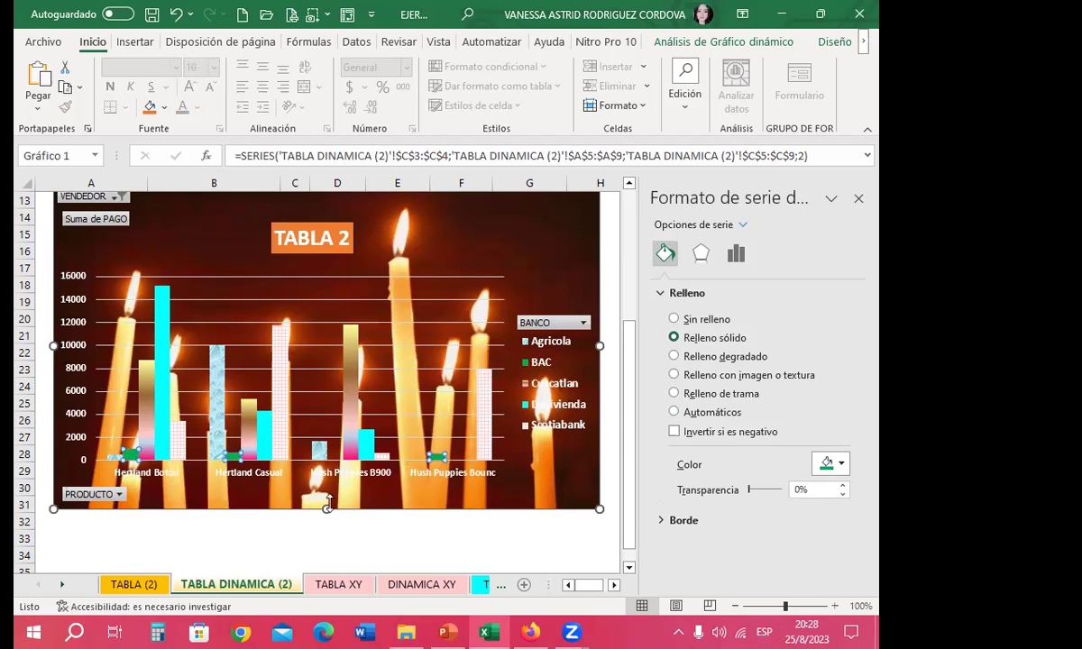
click(570, 280)
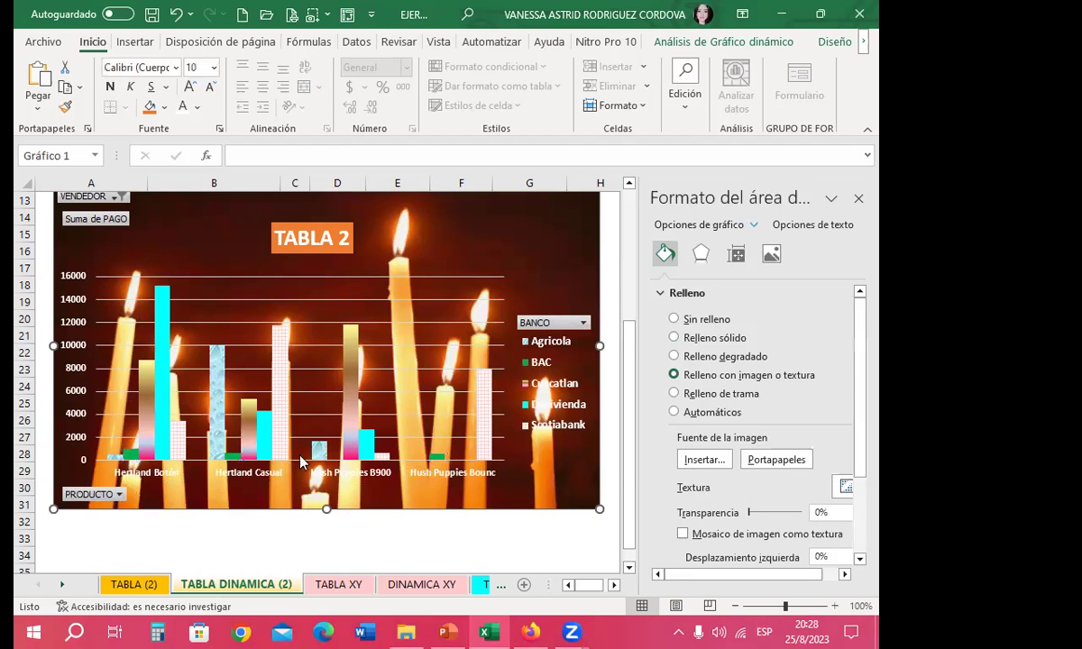
scroll(434, 458, up, 3)
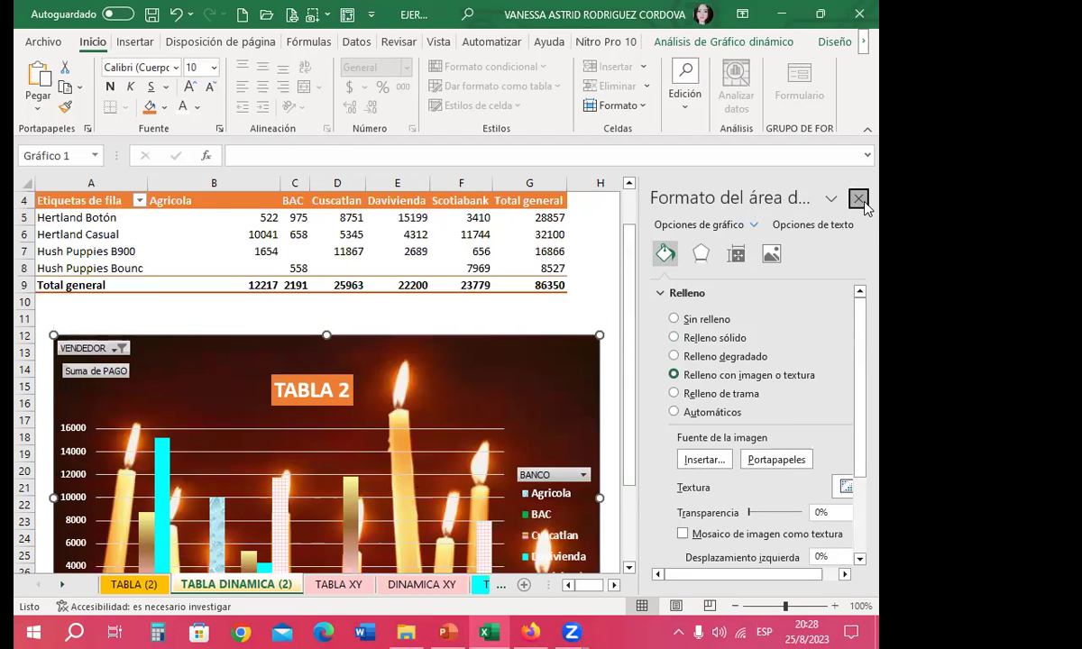
Close the Format Chart Area pane and reselect the pivot chart
click(858, 198)
click(683, 299)
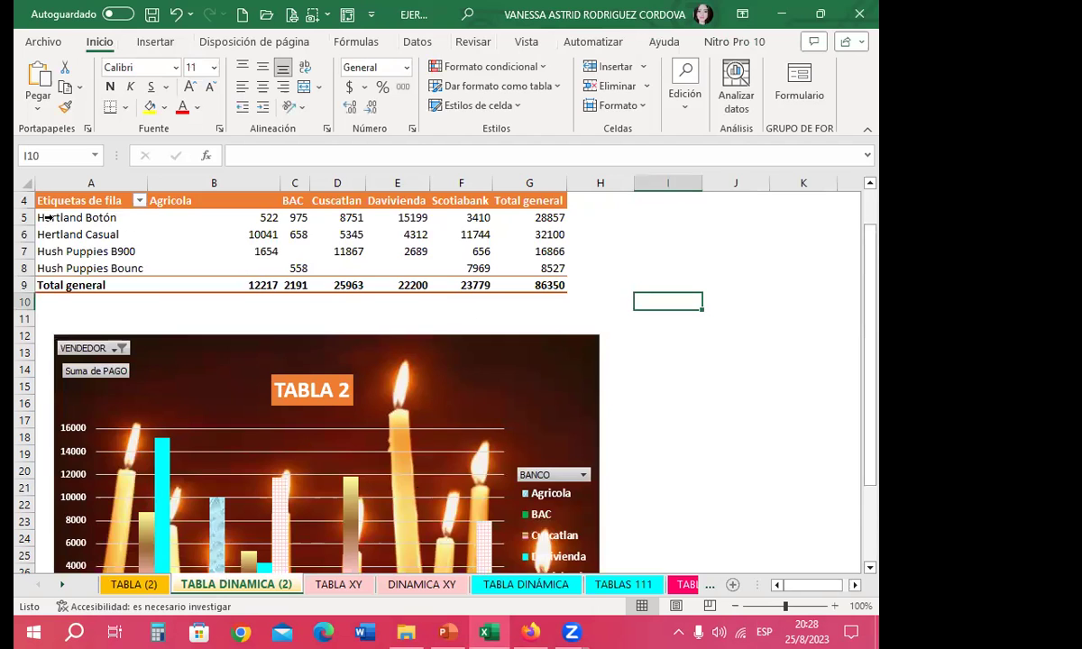
scroll(271, 343, up, 1)
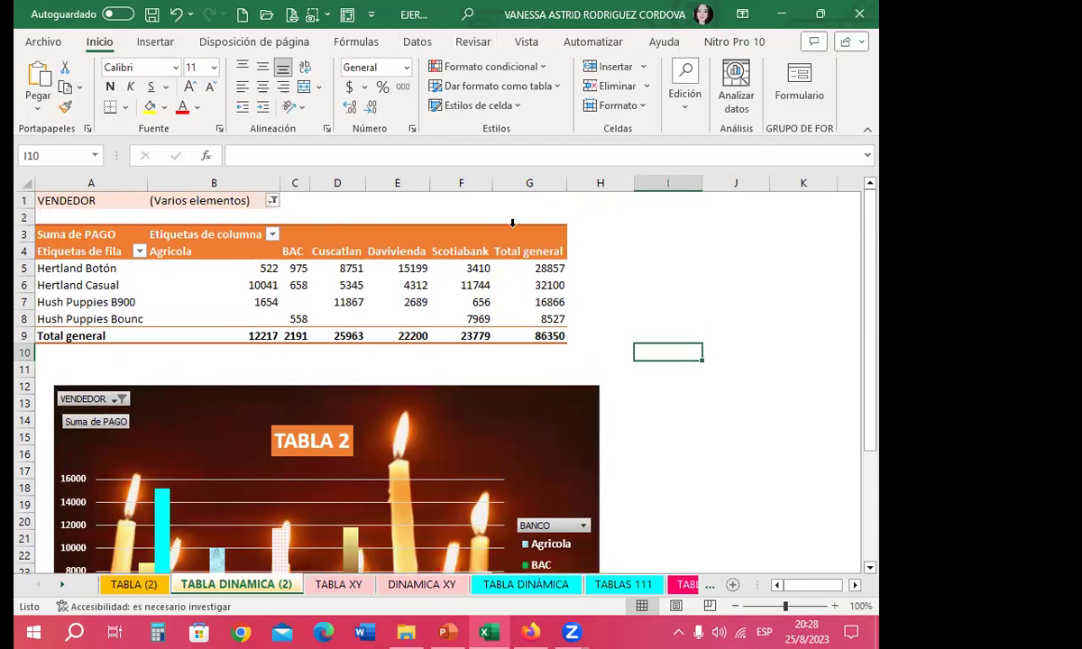
scroll(422, 306, down, 3)
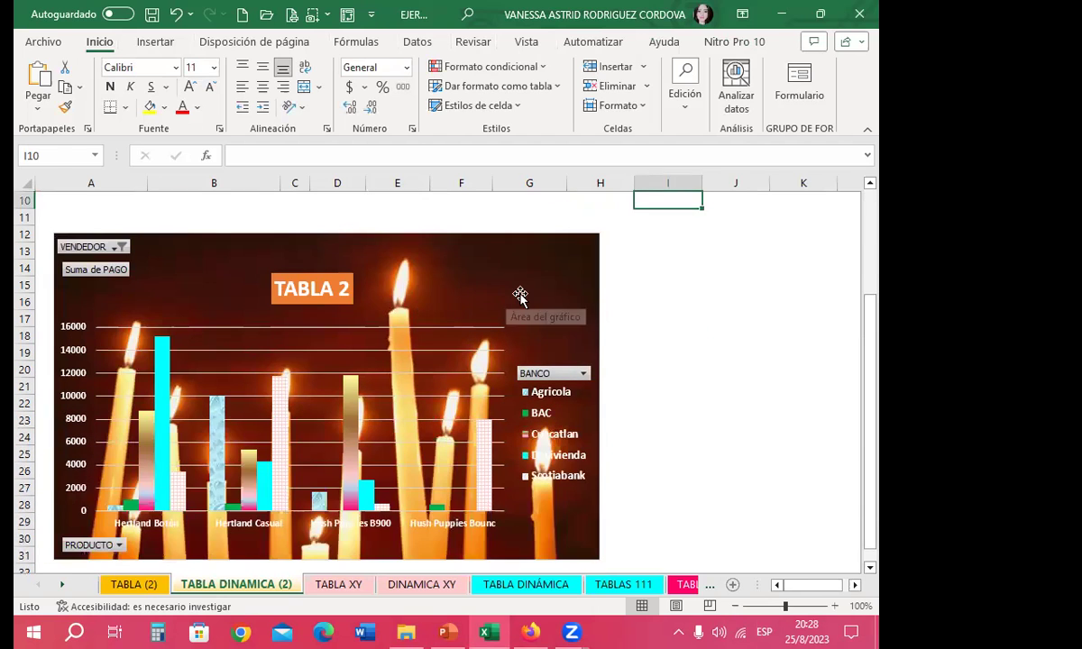
click(510, 336)
scroll(523, 370, down, 2)
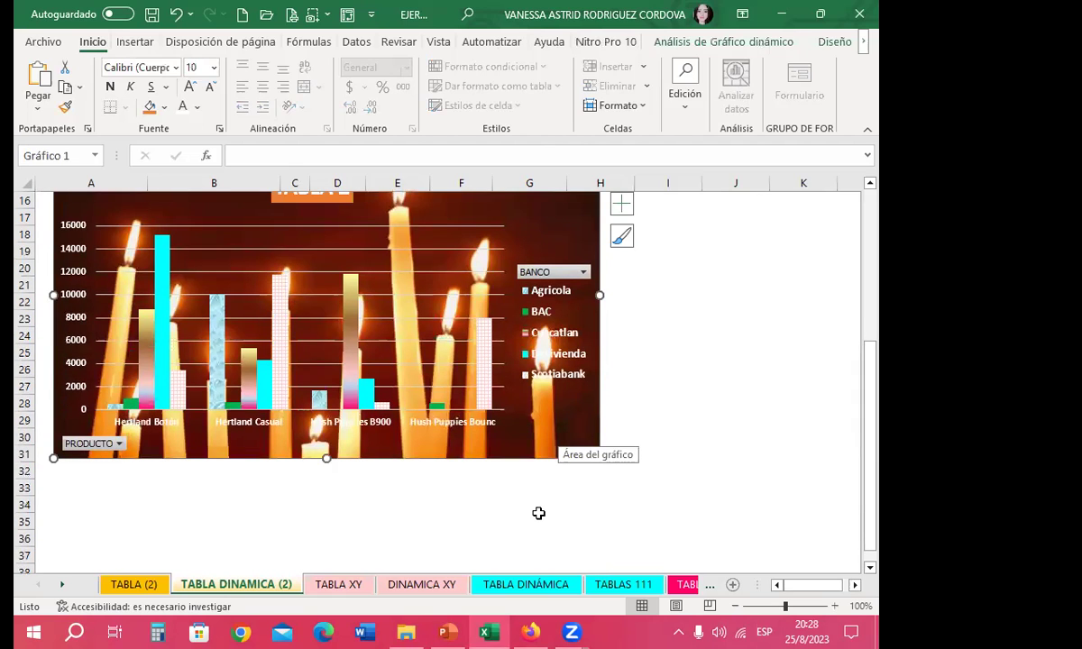
Add a new blank sheet Hoja1, then return to TABLA DINAMICA (2) and select the whole chart
click(732, 588)
click(233, 585)
click(347, 284)
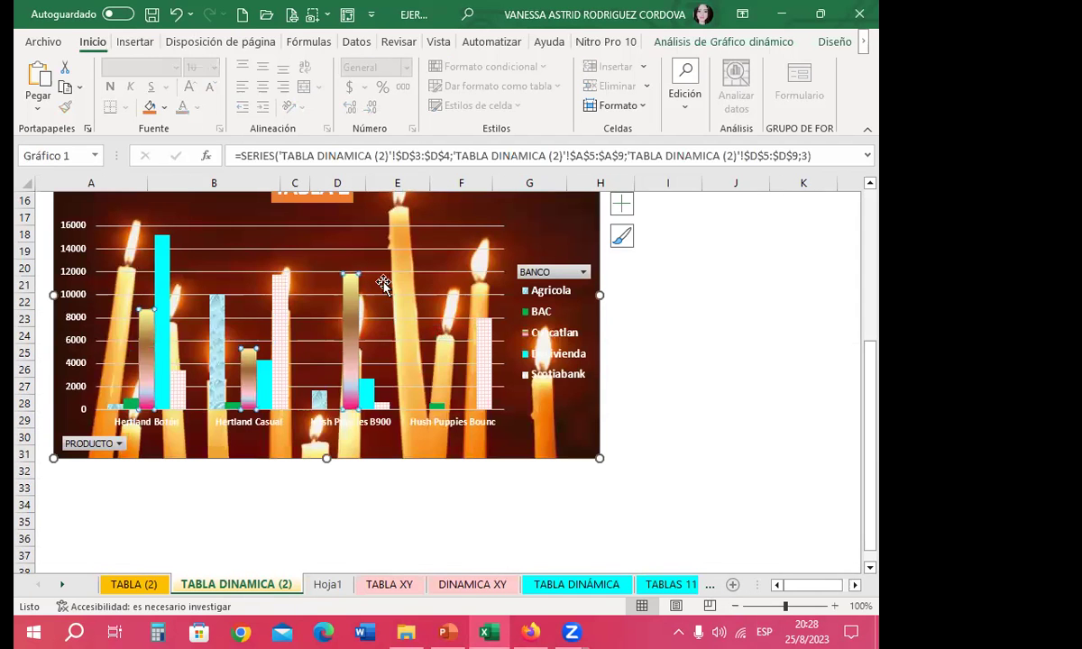
click(537, 229)
scroll(539, 294, up, 1)
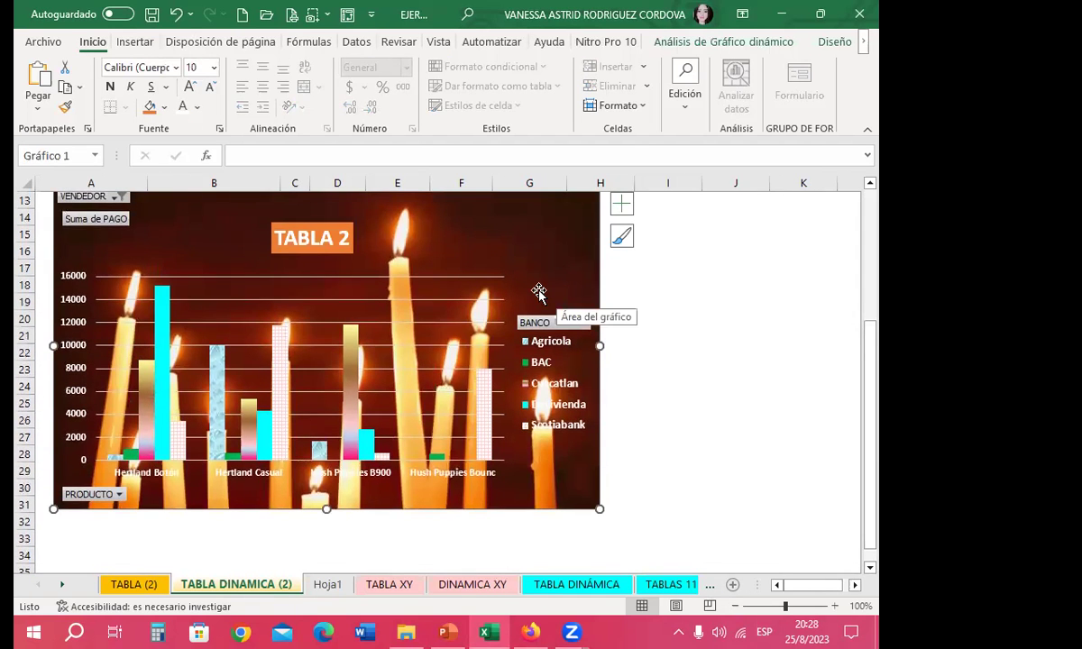
scroll(539, 285, up, 2)
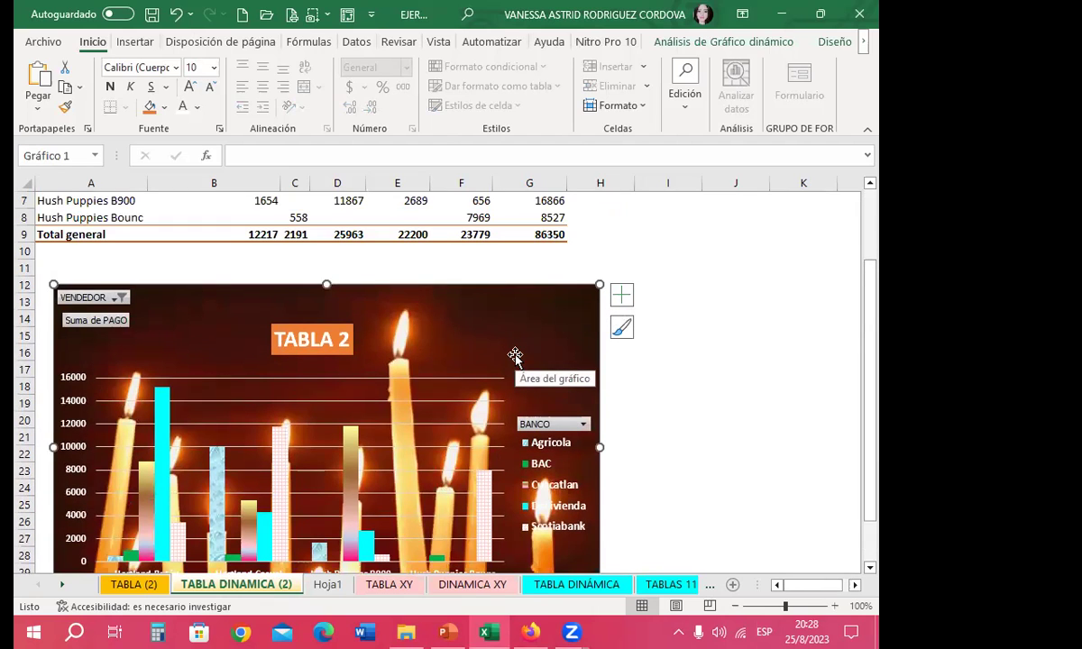
Bring up the chart Design options for the selected pivot chart
click(833, 42)
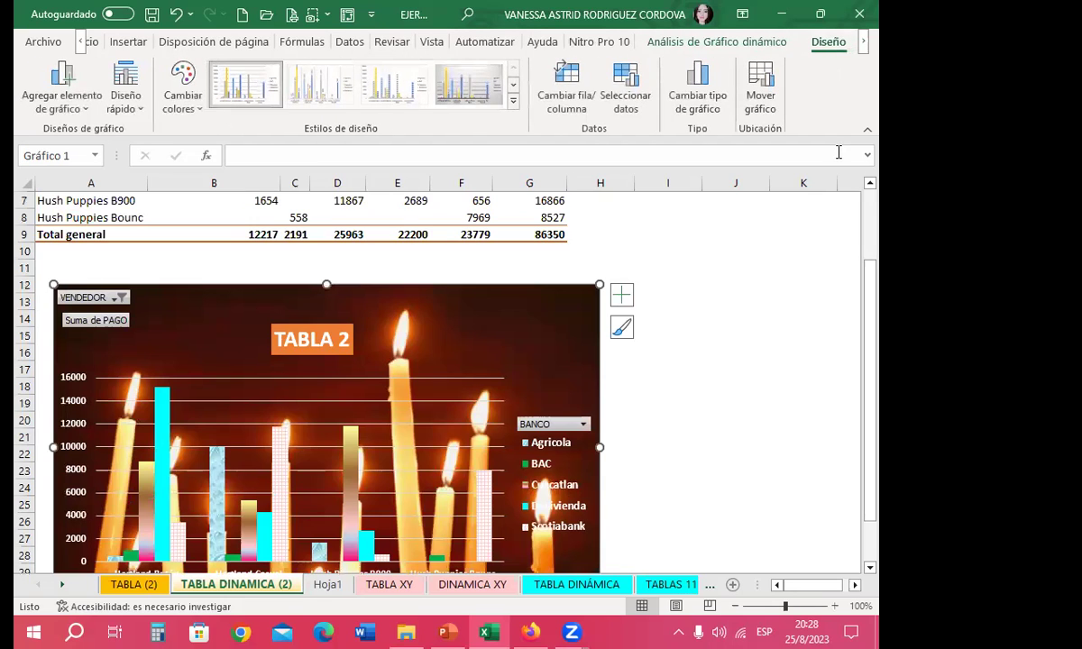
scroll(811, 54, up, 1)
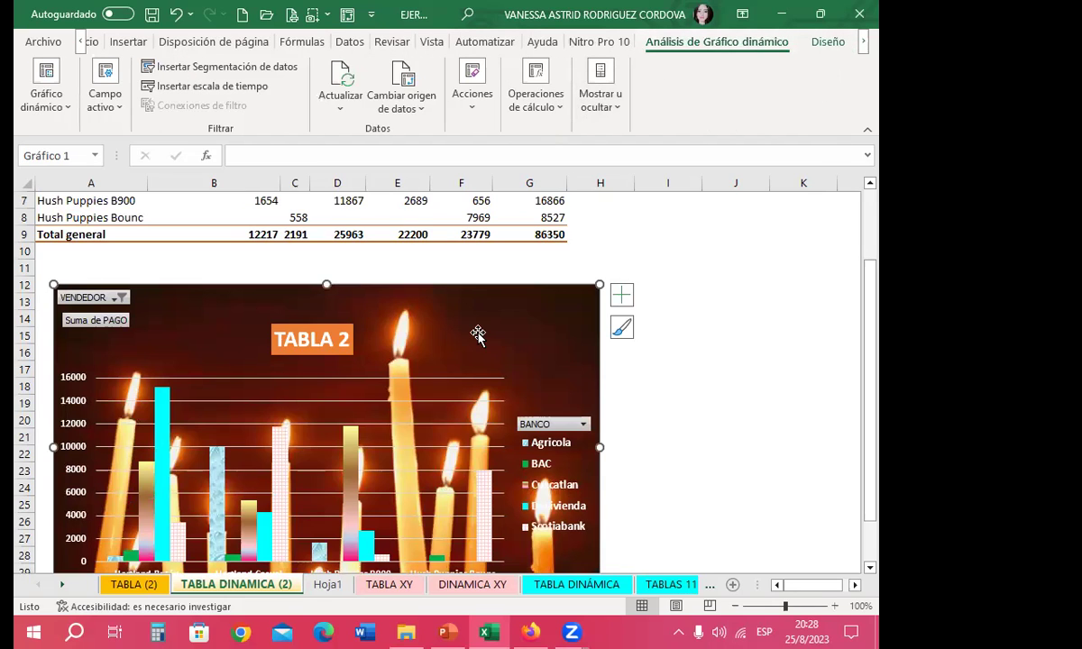
click(823, 43)
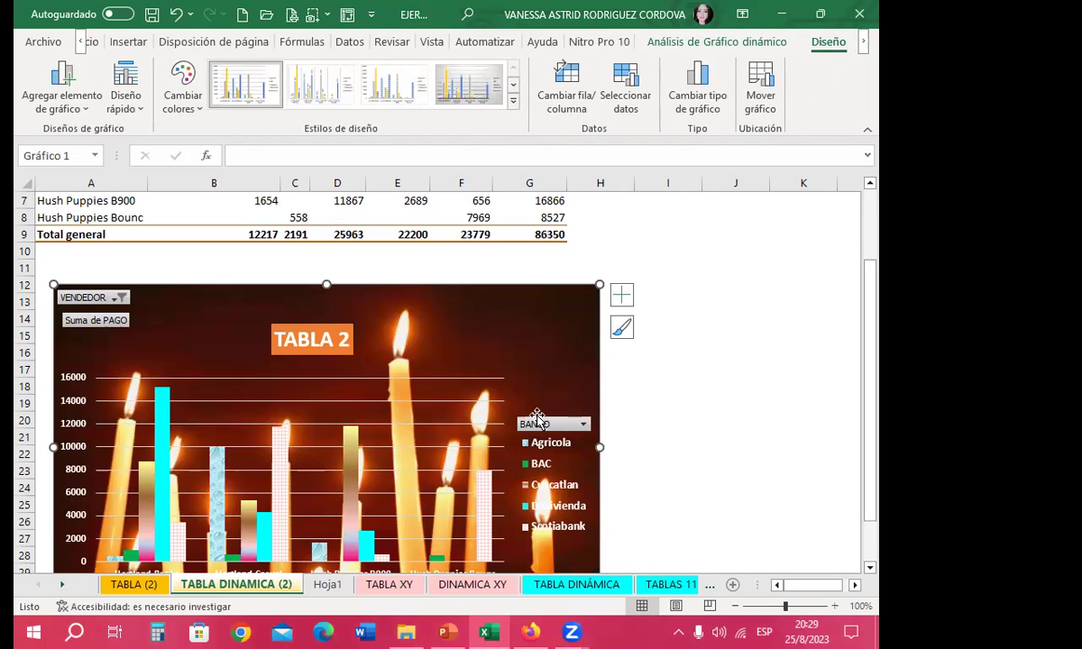
mouse_move(572, 632)
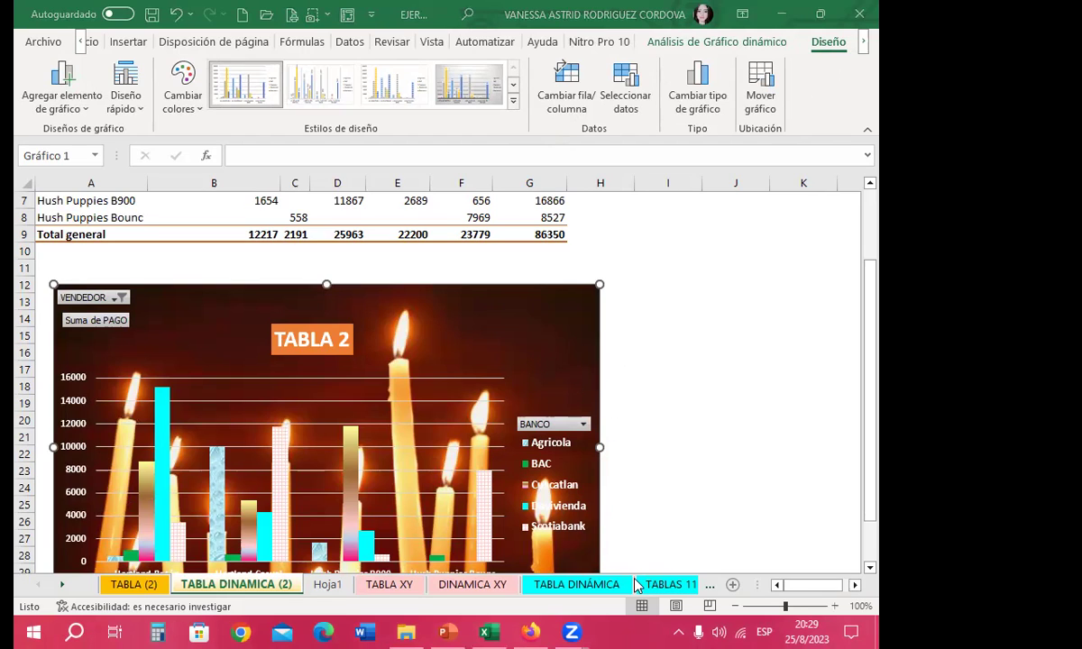
mouse_move(616, 356)
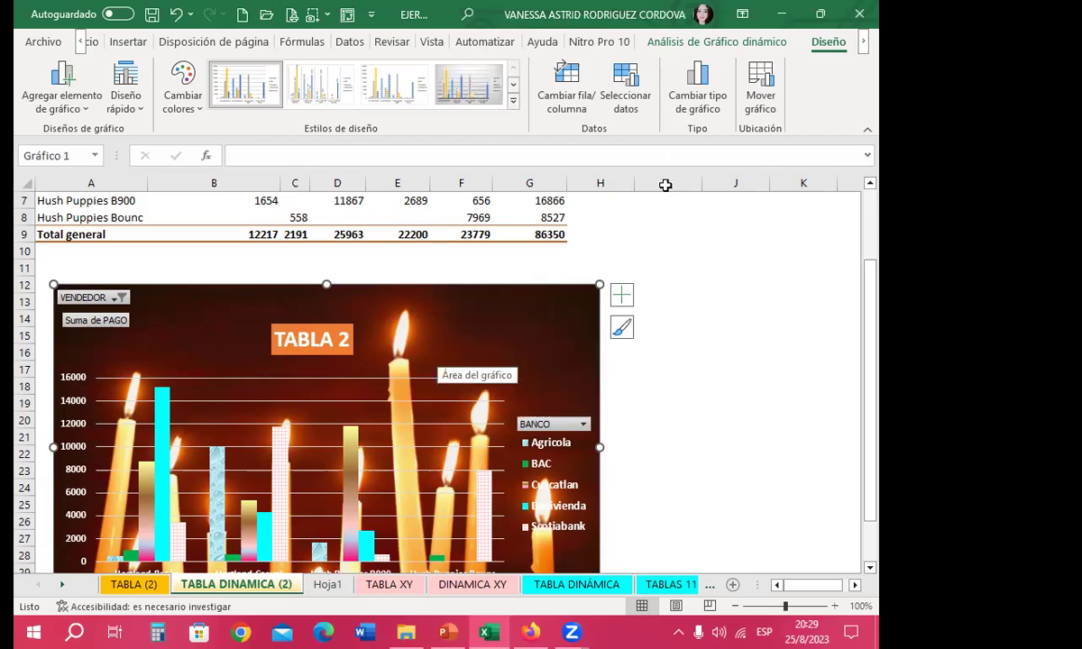
Use Move Chart to place the chart as an object in Hoja1
click(762, 89)
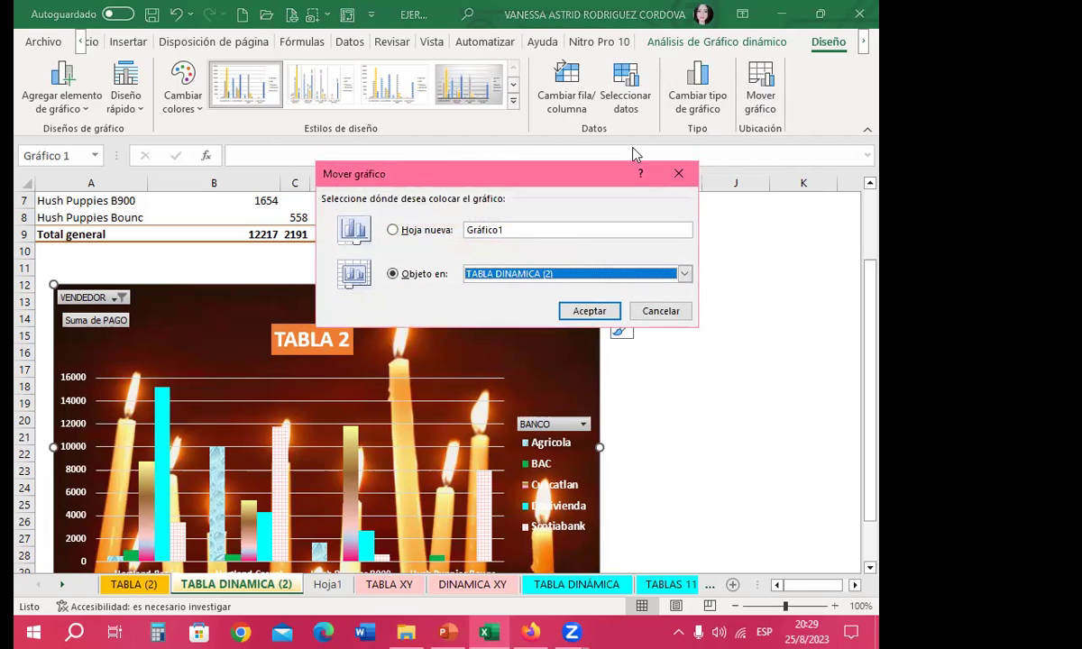
click(685, 273)
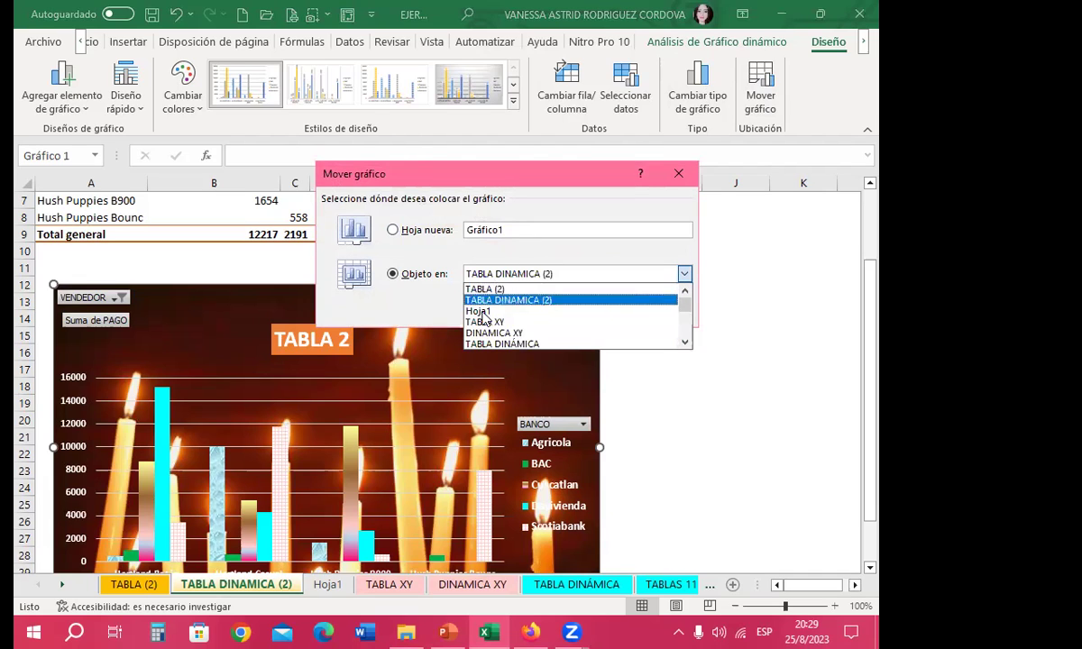
click(481, 312)
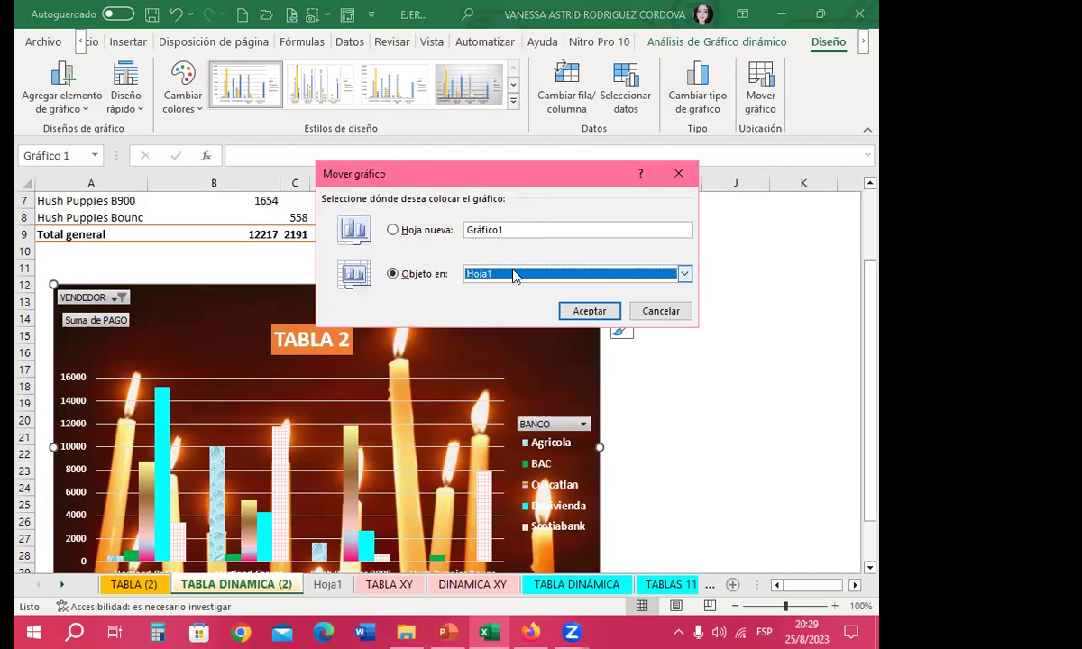
click(582, 311)
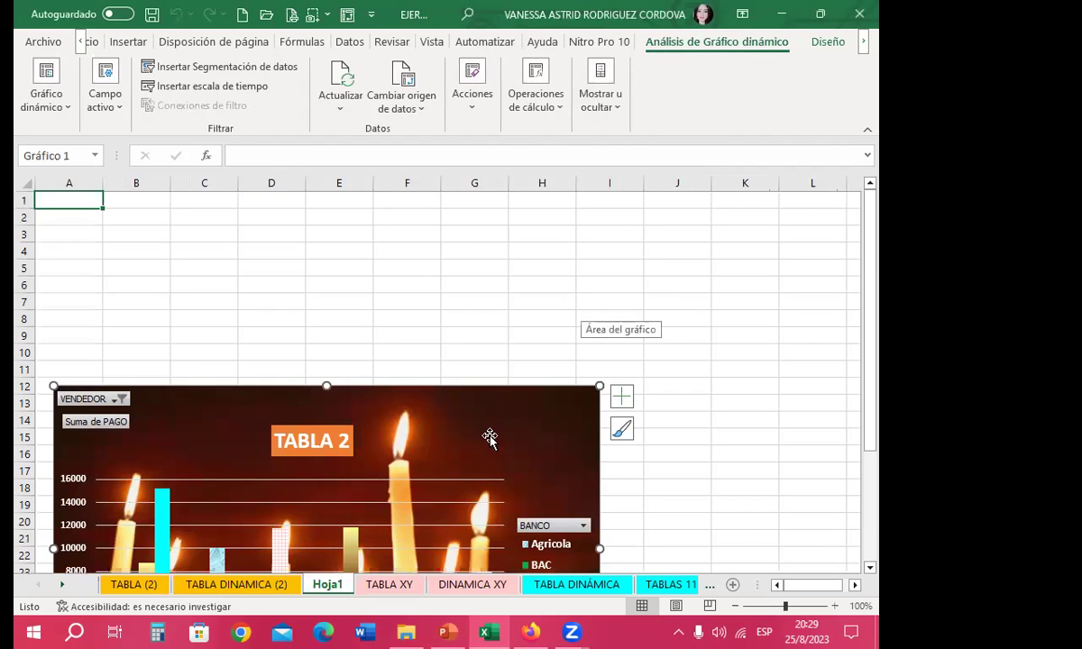
Drag the TABLA 2 chart so its top edge sits at row 1 across columns A–H
drag(488, 438, 510, 303)
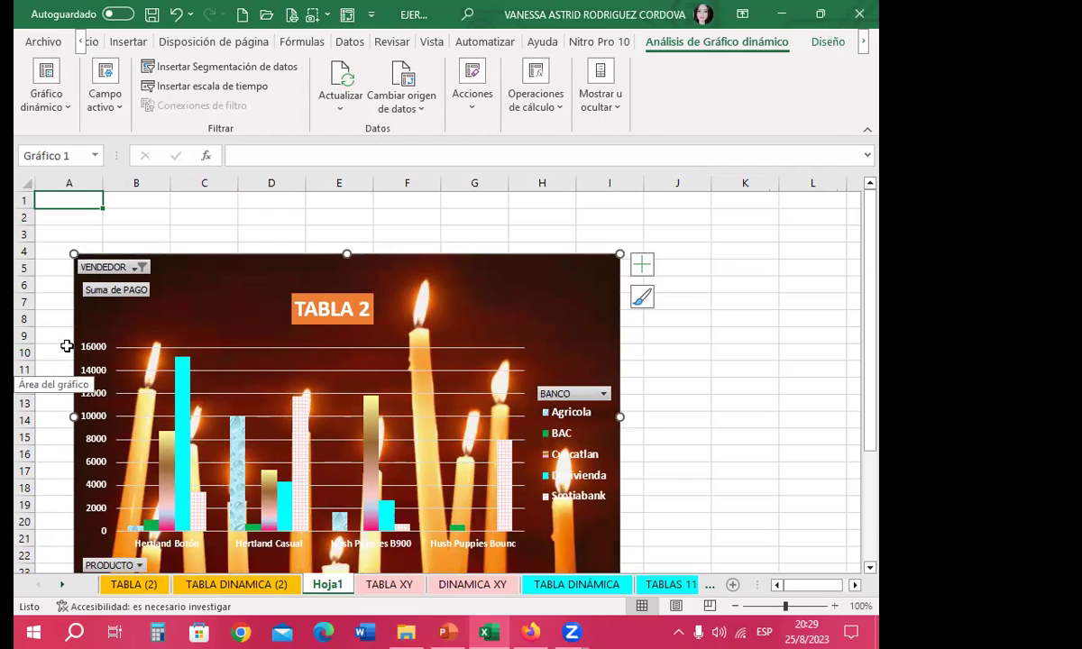
drag(475, 264, 498, 374)
click(534, 382)
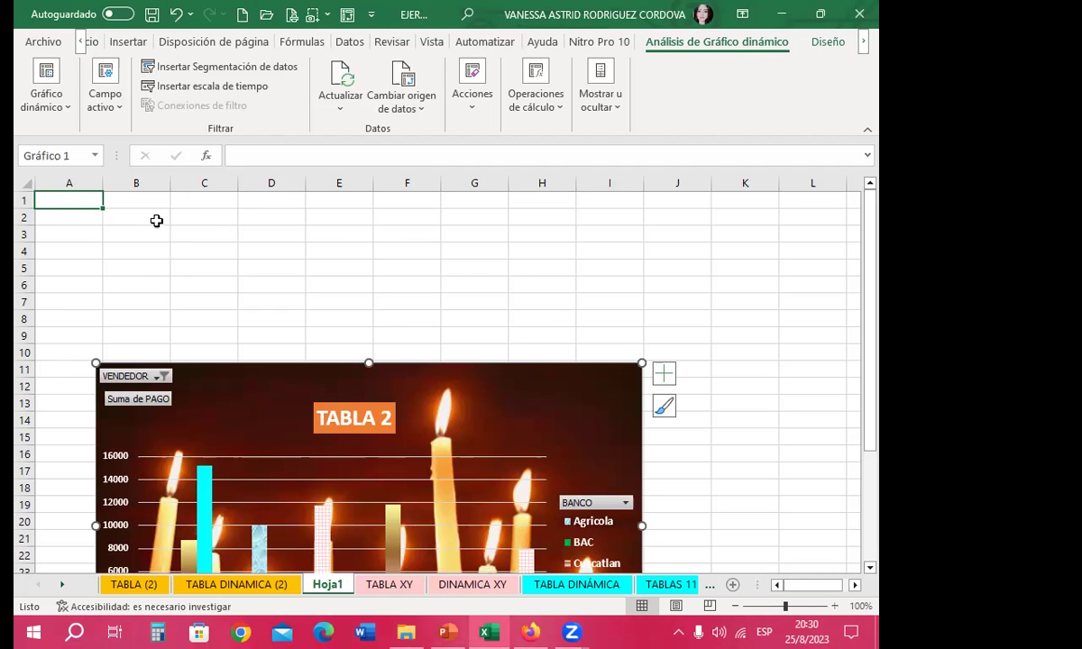
scroll(527, 330, down, 2)
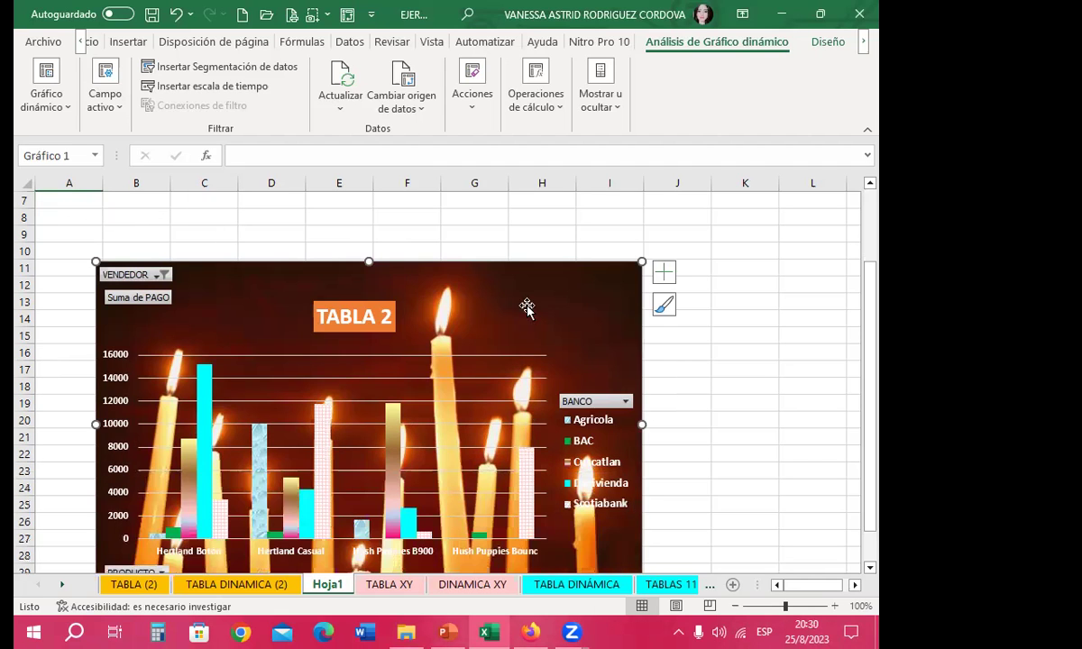
drag(528, 308, 814, 286)
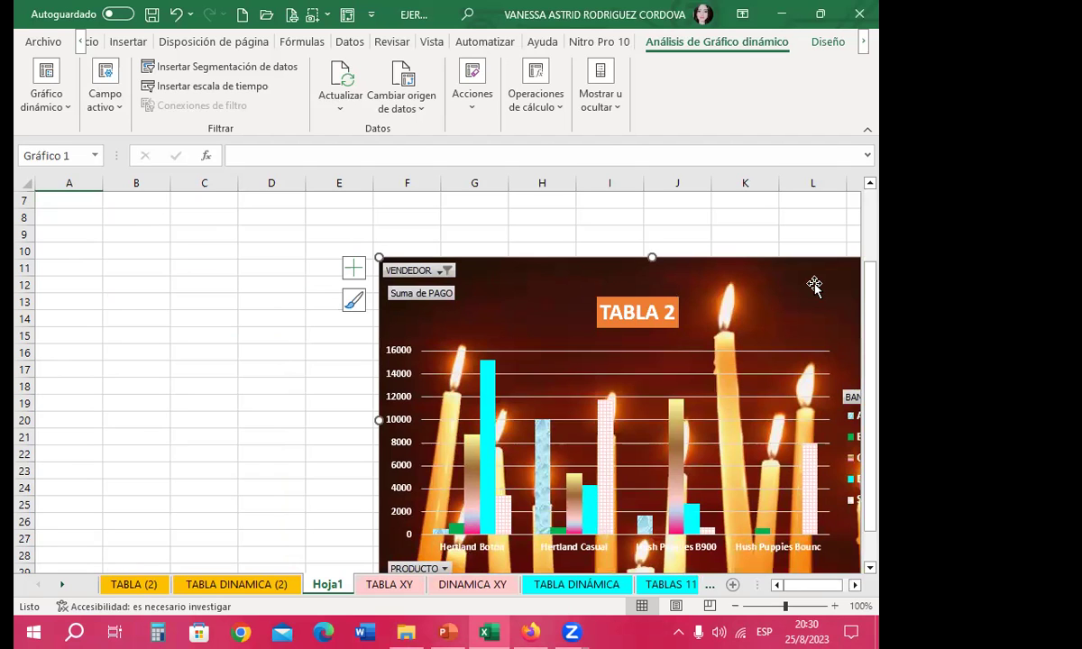
drag(768, 293, 417, 267)
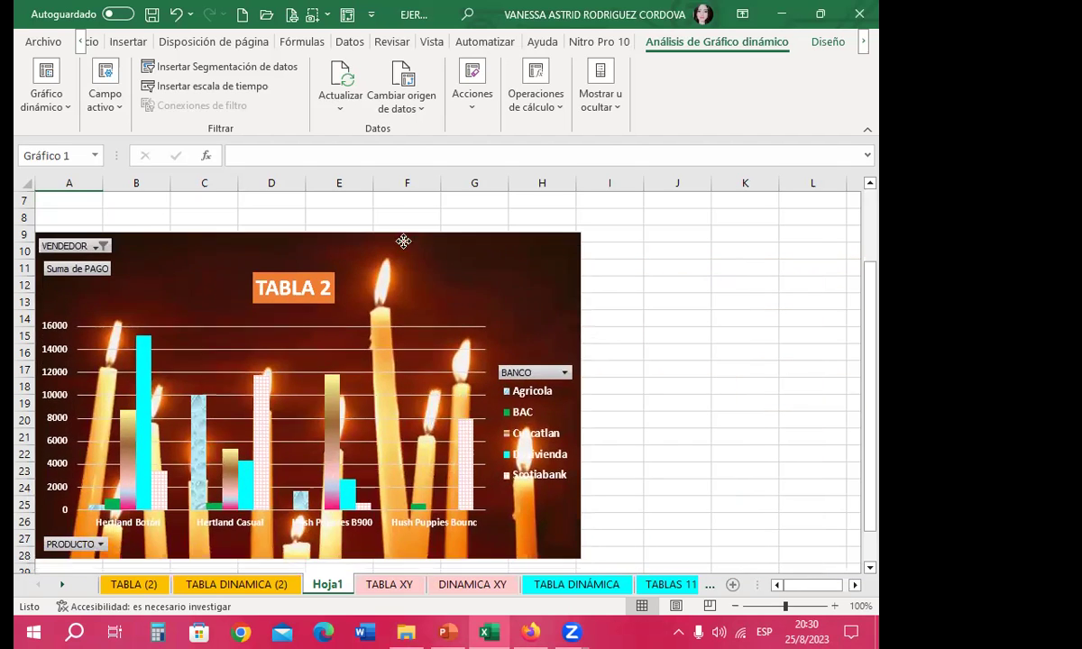
scroll(416, 267, up, 2)
mouse_move(418, 338)
mouse_down()
mouse_move(425, 259)
mouse_move(439, 275)
mouse_up()
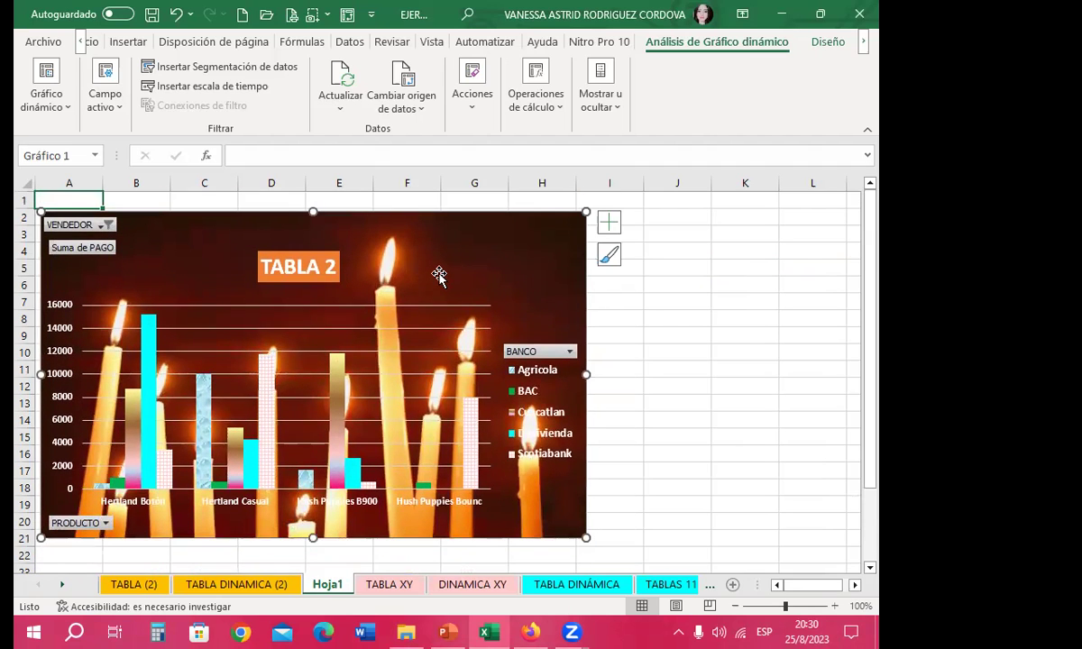
click(600, 103)
Show the pivot chart field list and rename the Hoja1 sheet to 'GRAFICO DINÁMICO 2'
click(597, 167)
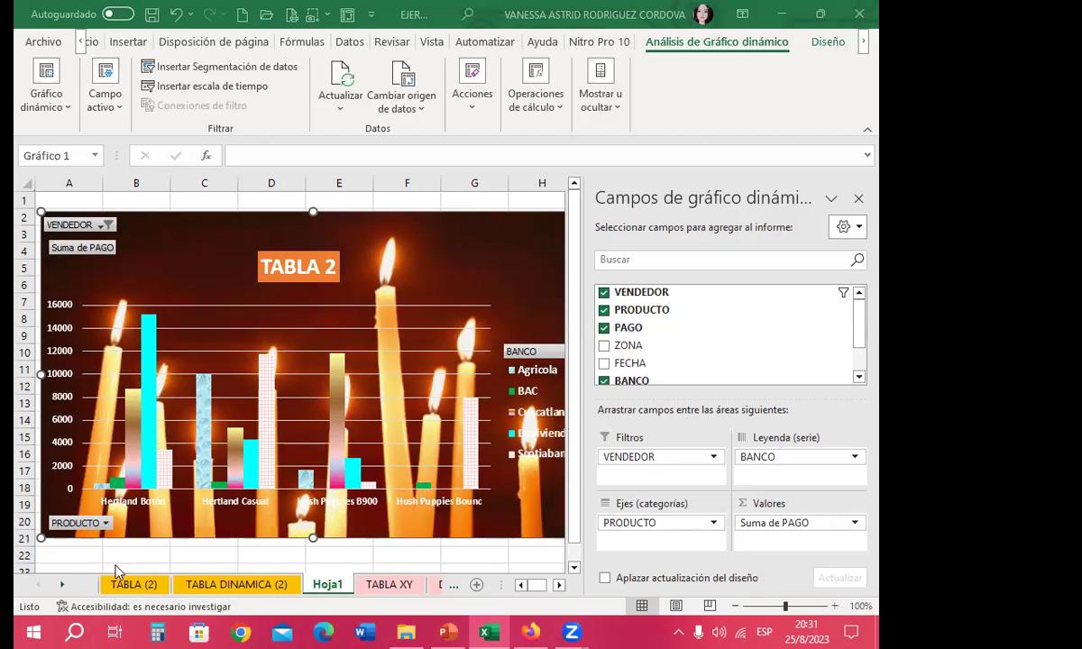
double_click(339, 585)
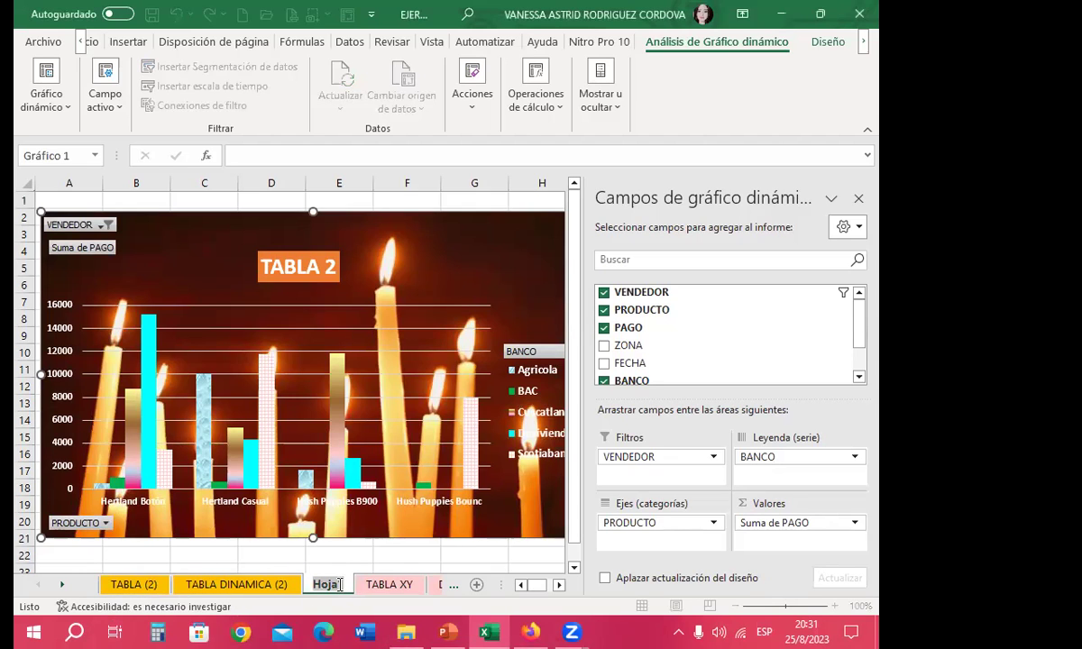
text(GRAFICO )
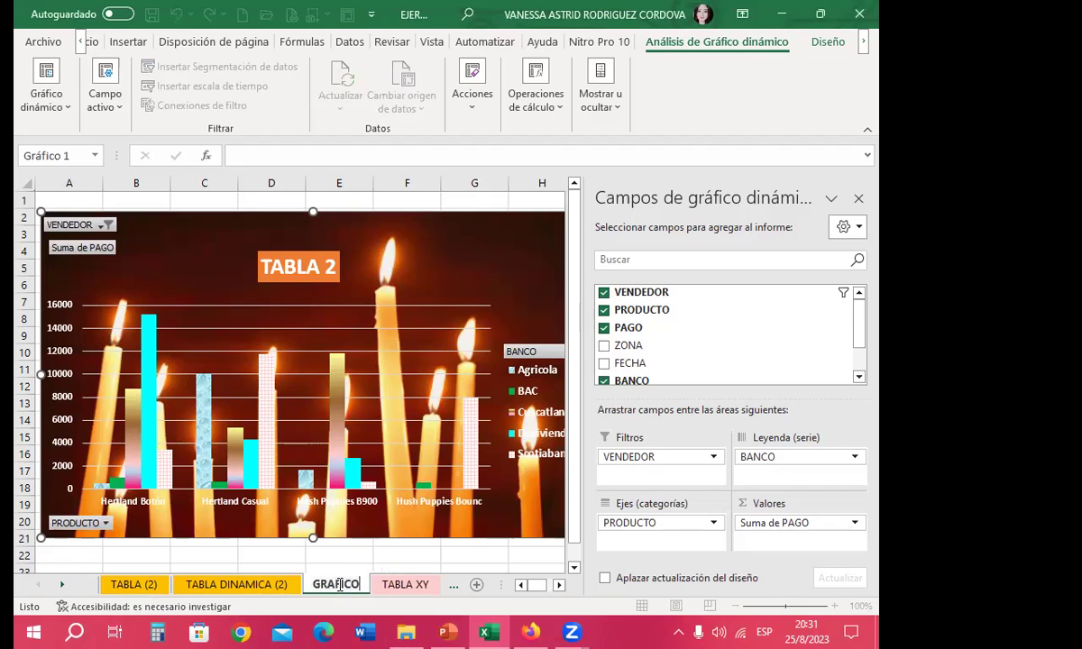
text(DIN)
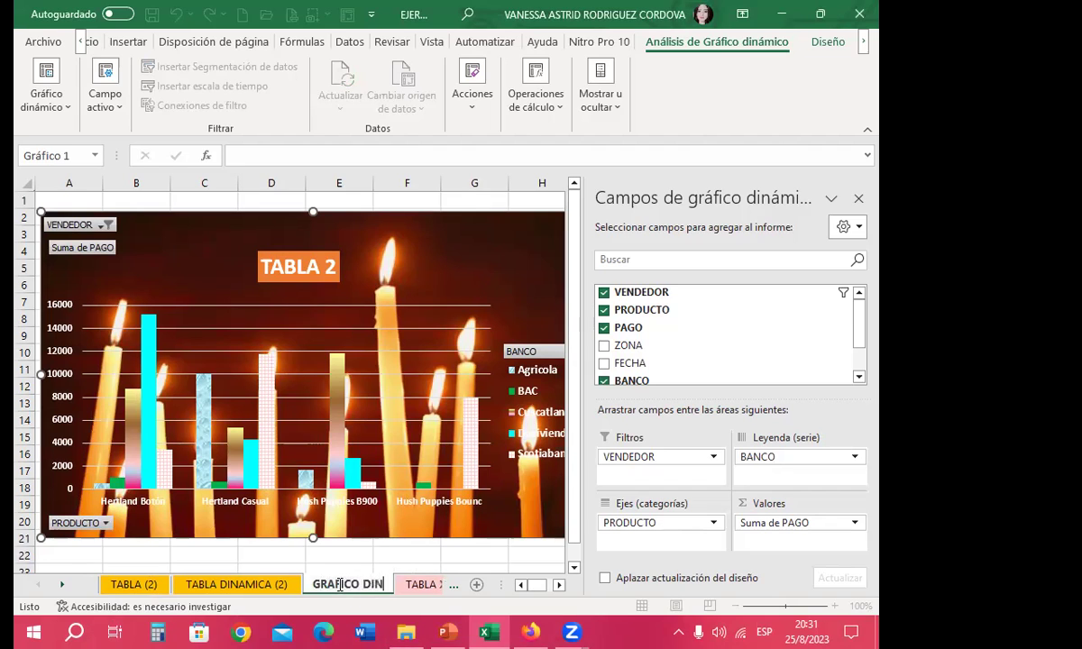
text(ÁMICO)
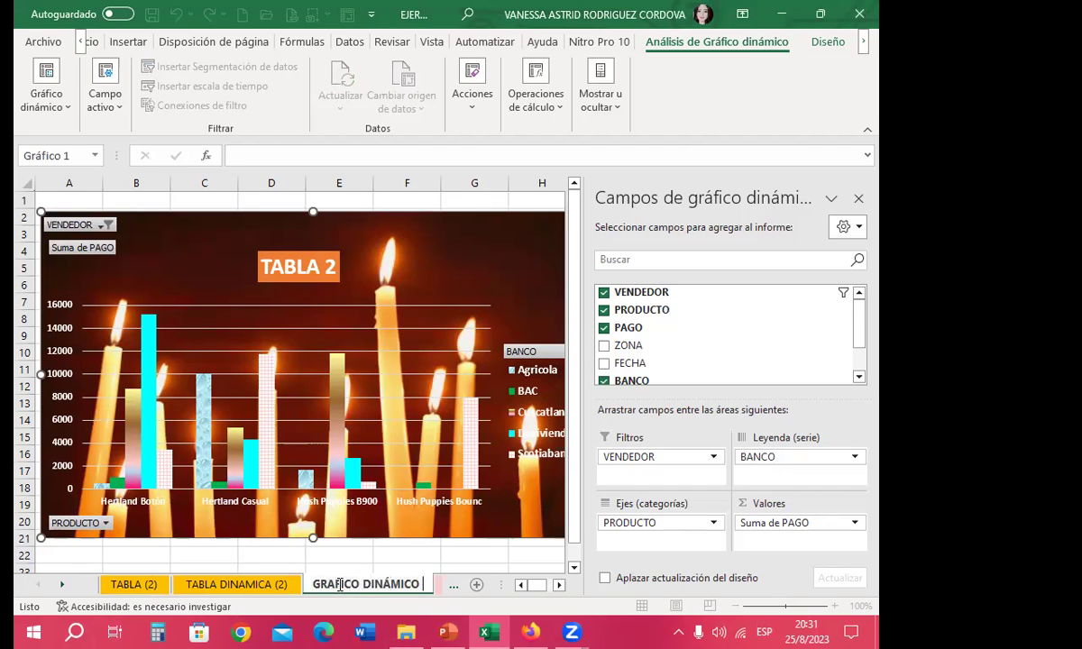
text( 2)
Give the GRAFICO DINÁMICO 2 sheet tab a yellow/gold tab colour
right_click(330, 585)
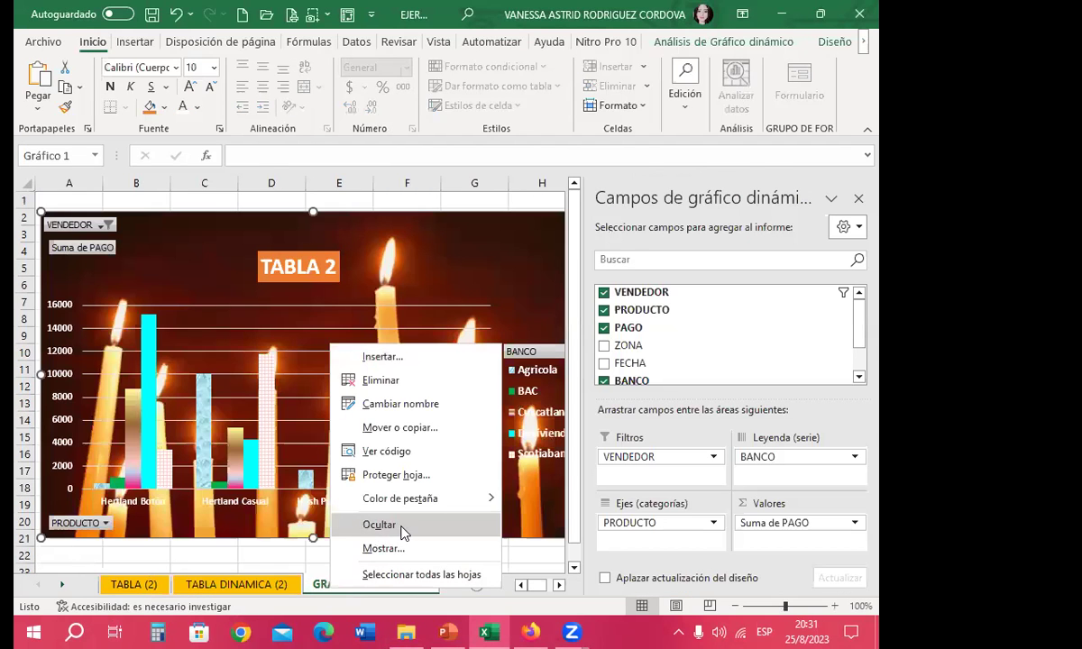
mouse_move(442, 499)
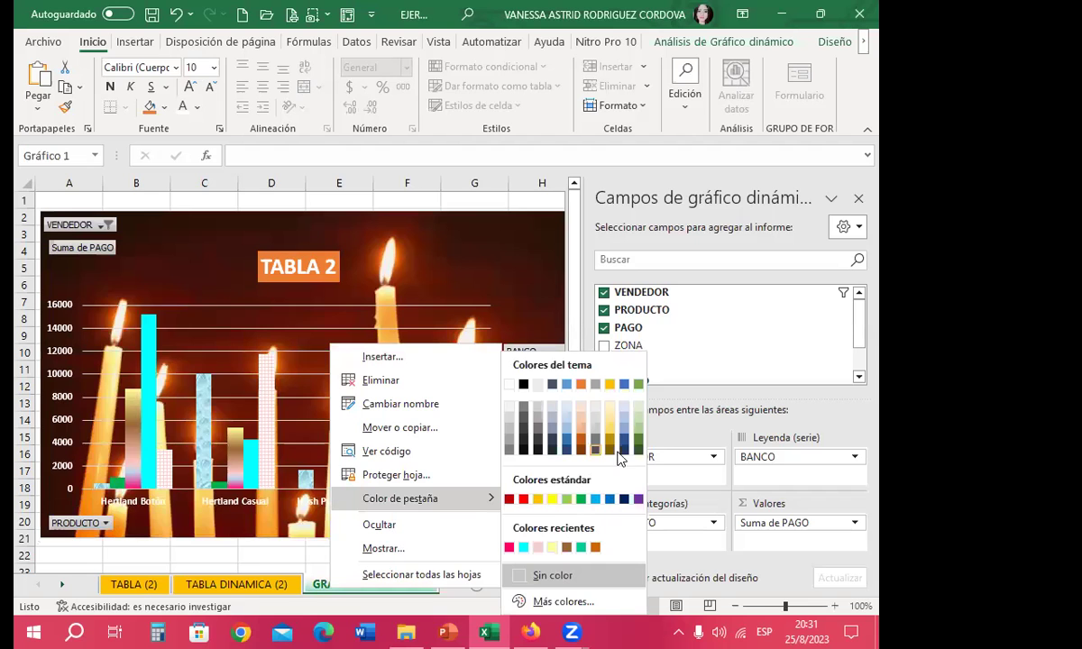
click(495, 502)
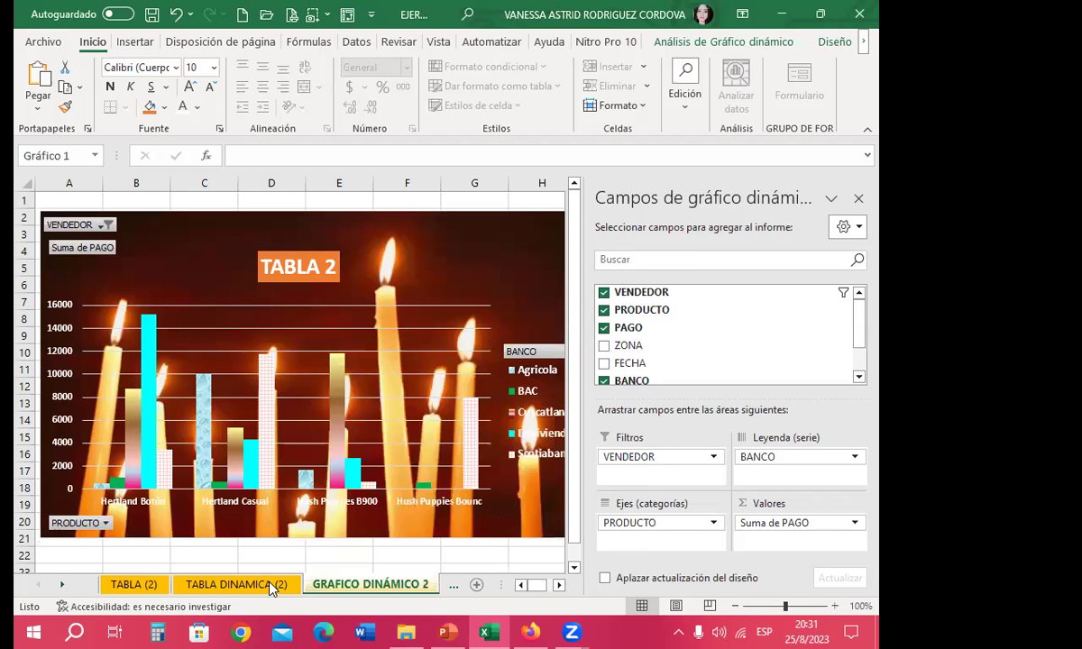
Visit the TABLA (2) and TABLA DINAMICA (2) sheets, then return to GRAFICO DINÁMICO 2 to check the gold tab
click(272, 587)
click(135, 584)
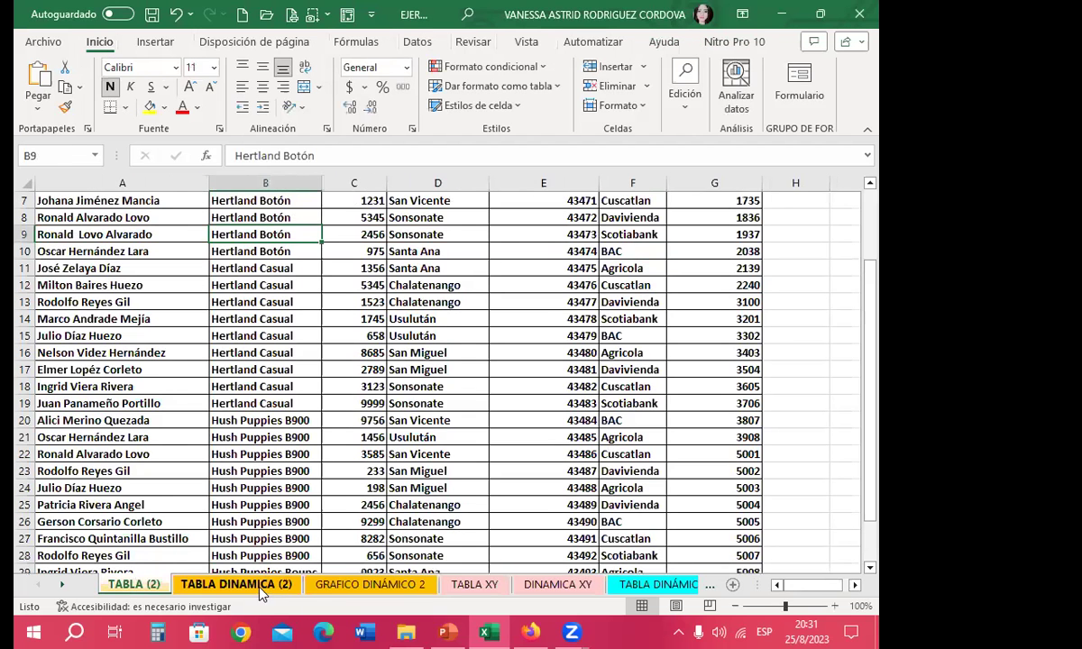
click(260, 588)
click(377, 594)
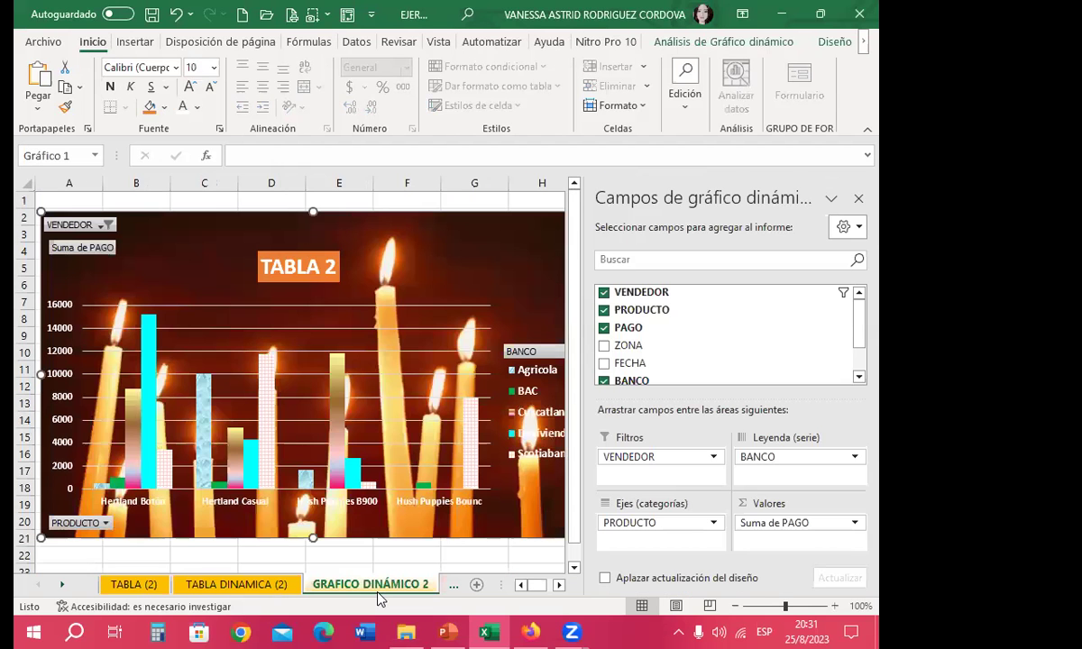
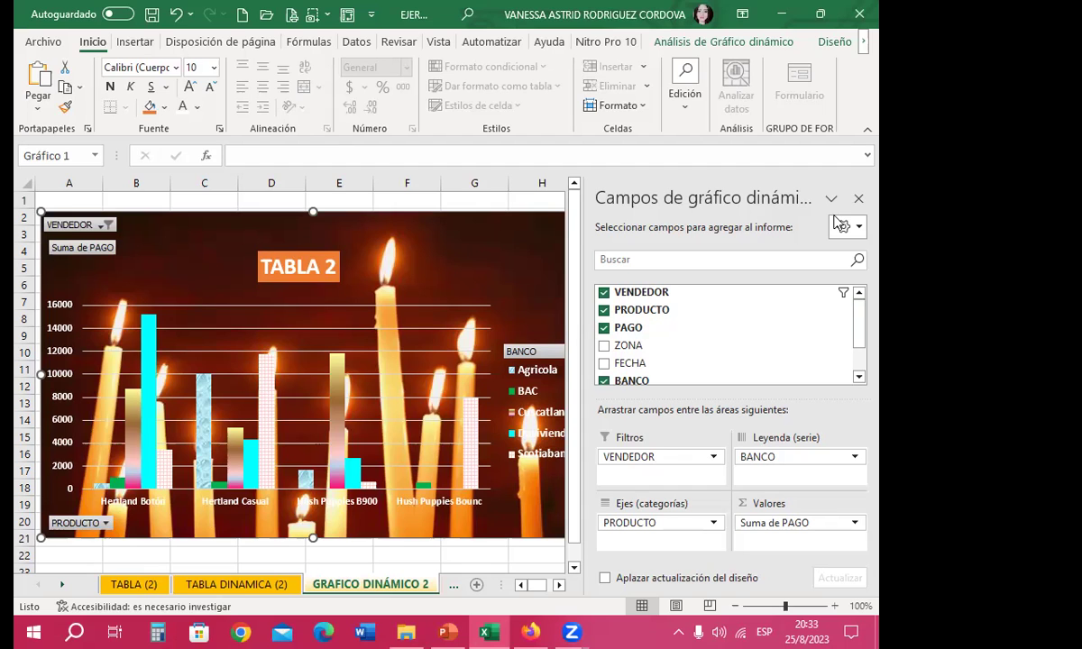
Close the pivot chart field list, deselect the chart and look over the DINAMICA XY sheet
click(858, 198)
click(688, 379)
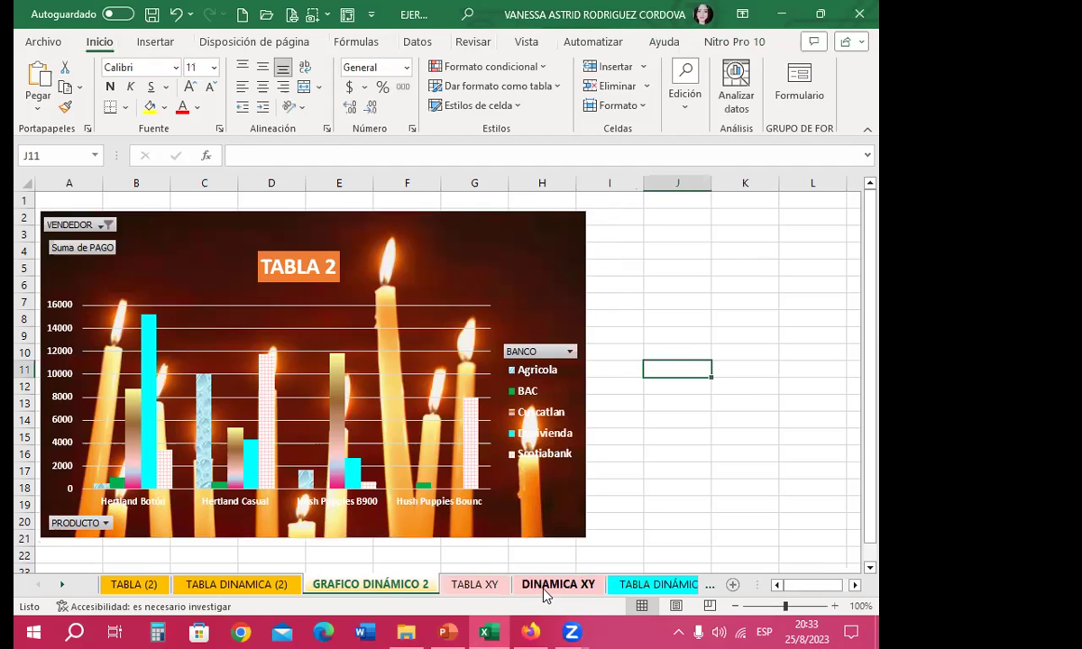
click(546, 584)
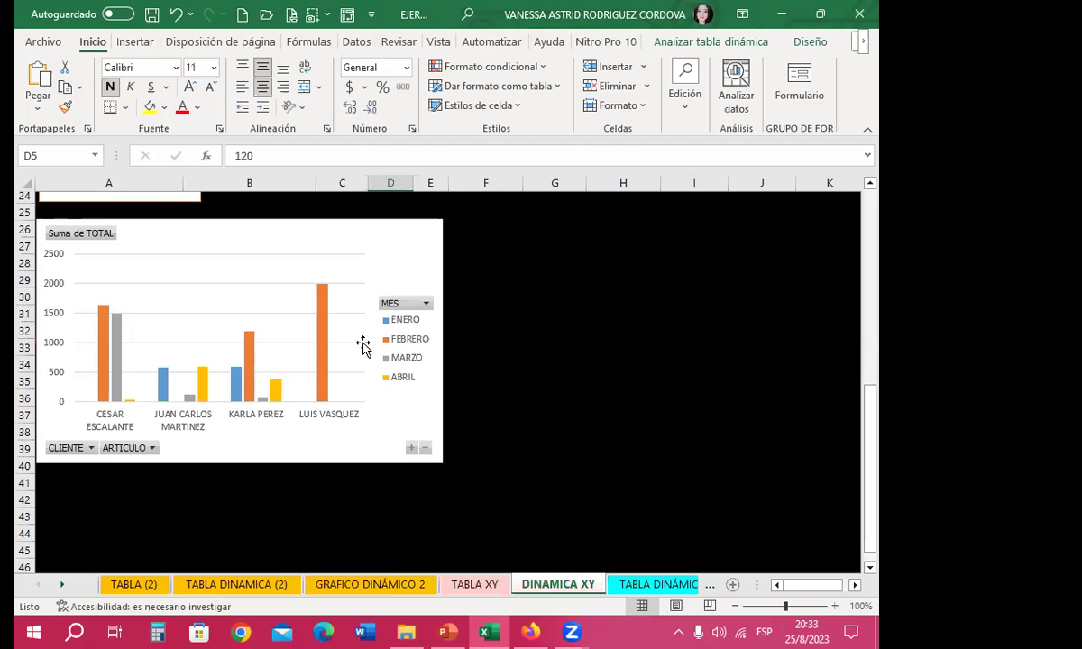
scroll(447, 338, up, 7)
scroll(472, 335, up, 1)
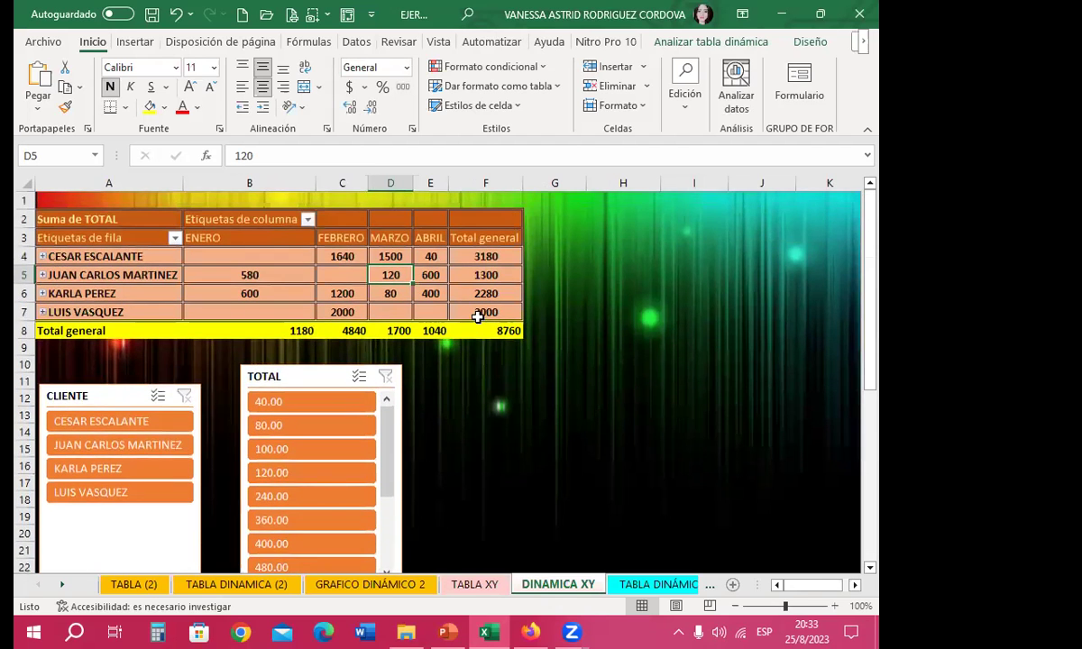
scroll(478, 314, down, 4)
scroll(477, 317, down, 4)
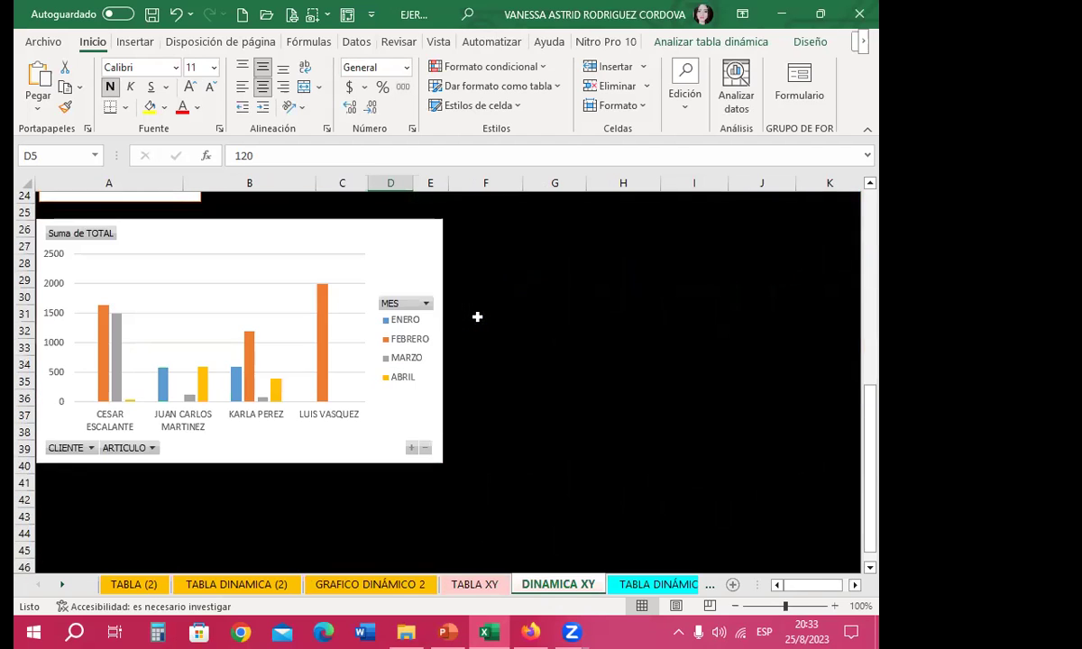
Browse the TABLA DINÁMICA, TABLAS 111 and TABLA DINAMICA 1 sheets, then return to GRAFICO DINÁMICO 2
click(645, 585)
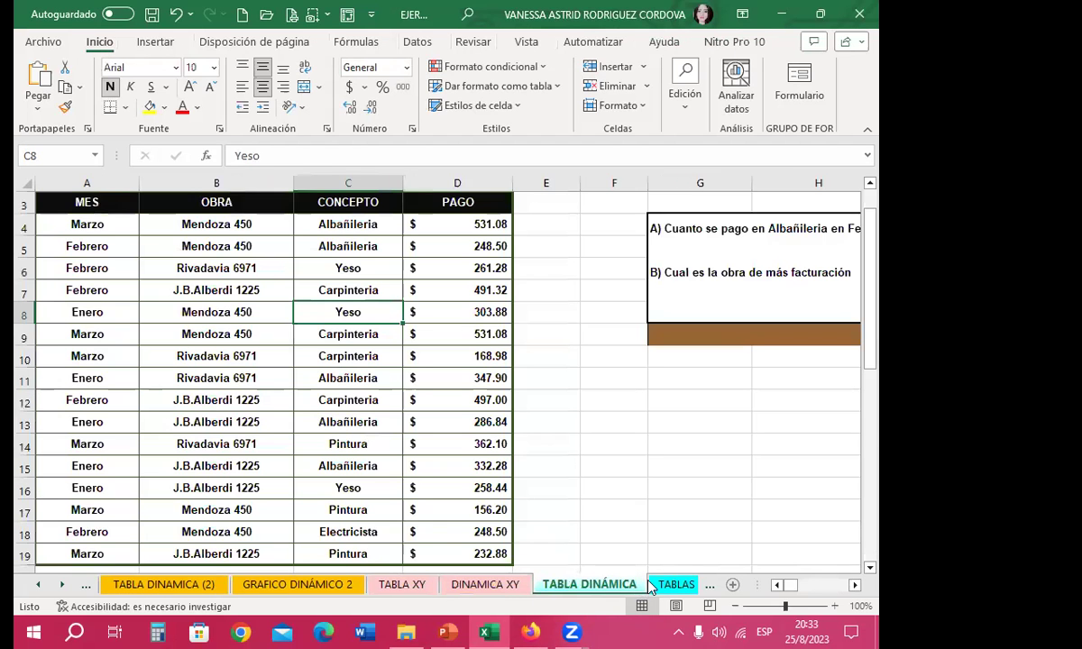
key(ctrl+Page_Down)
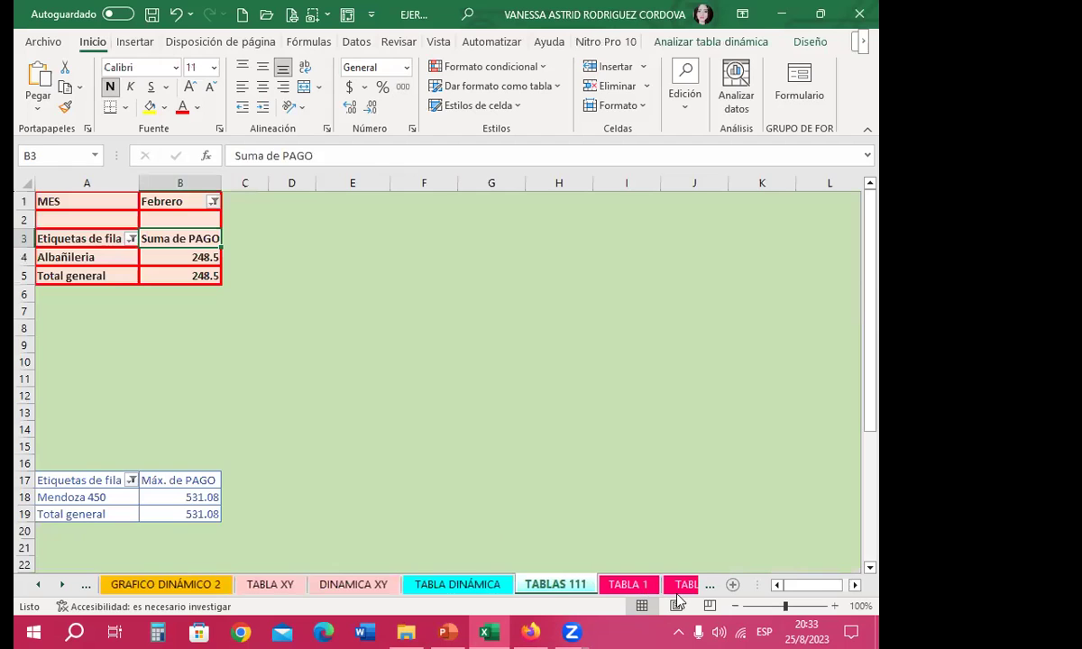
click(684, 586)
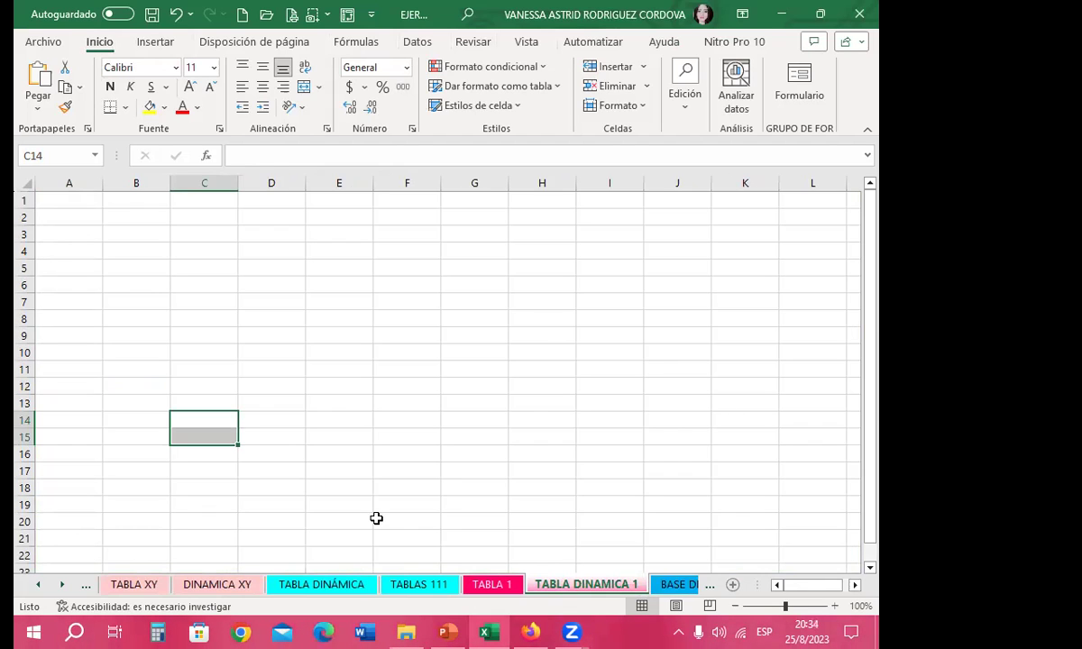
click(36, 585)
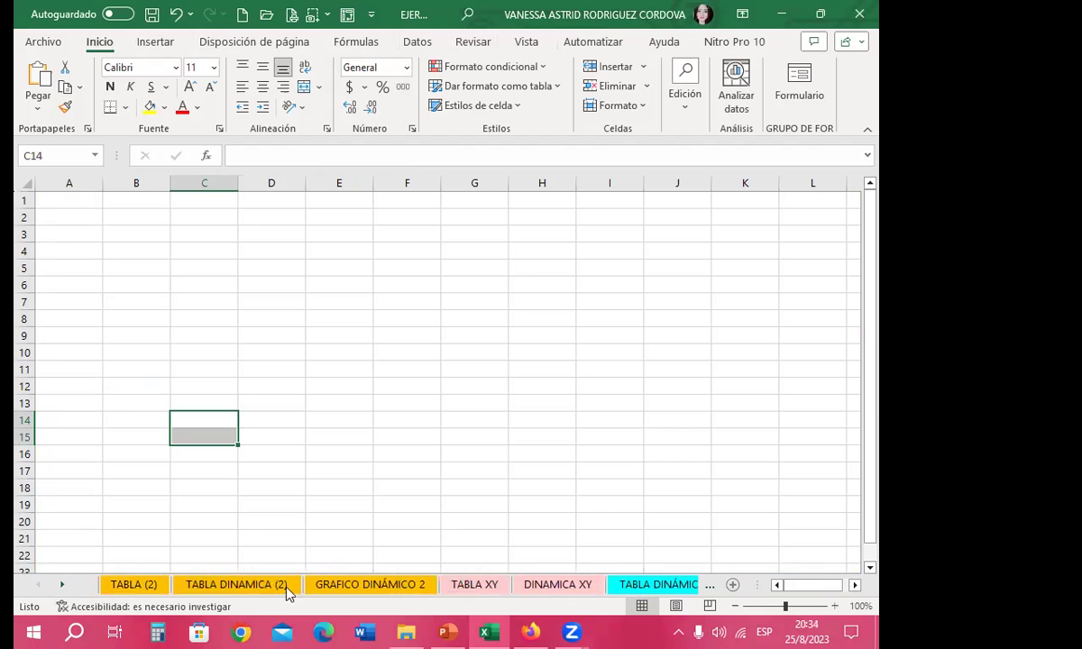
click(334, 585)
Select the TABLA 2 chart's major gridlines and open their Format Major Gridlines pane
click(330, 358)
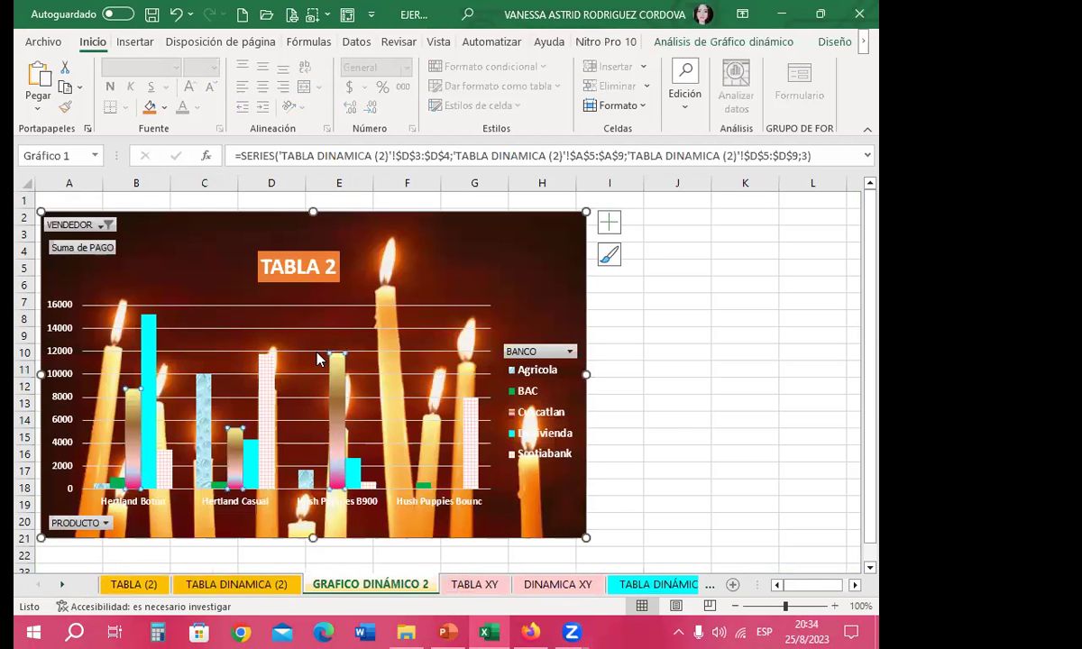
click(358, 361)
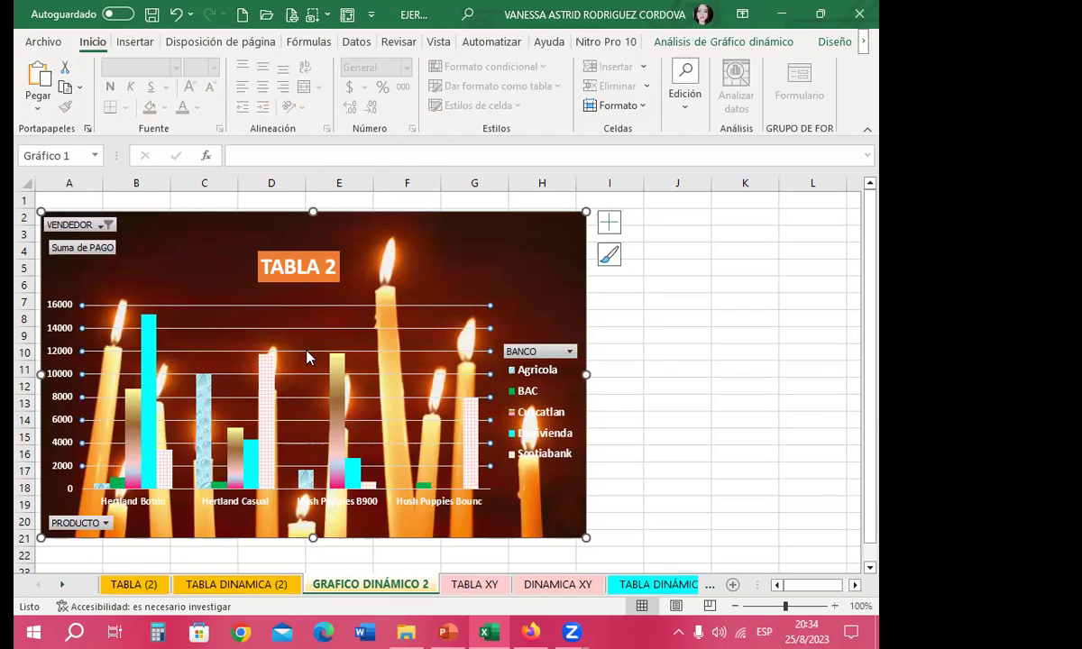
double_click(307, 352)
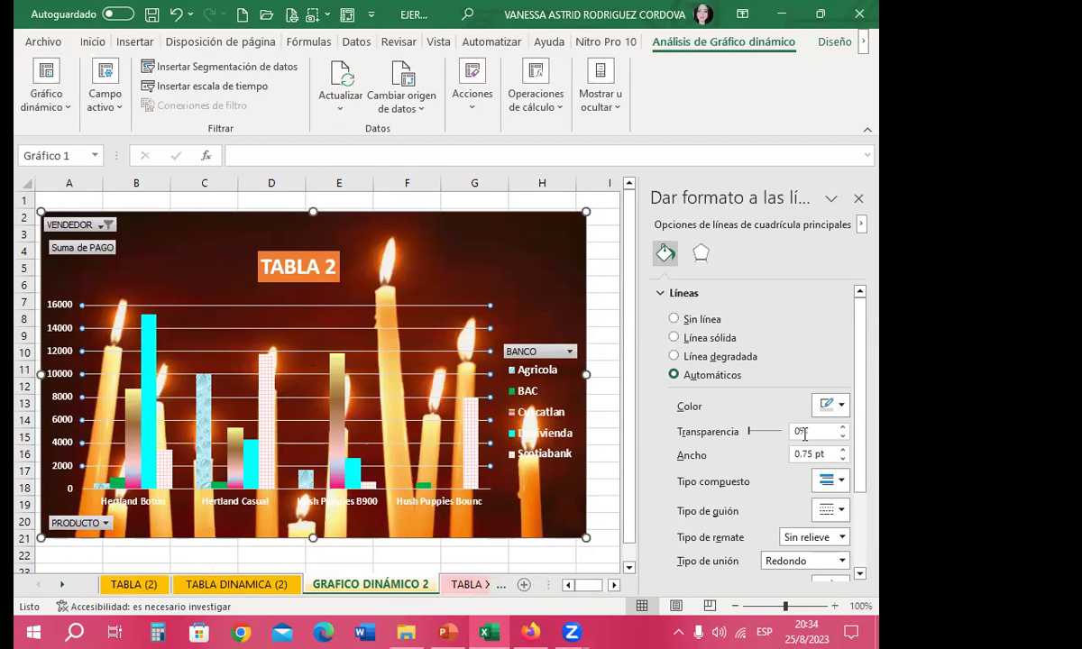
click(80, 364)
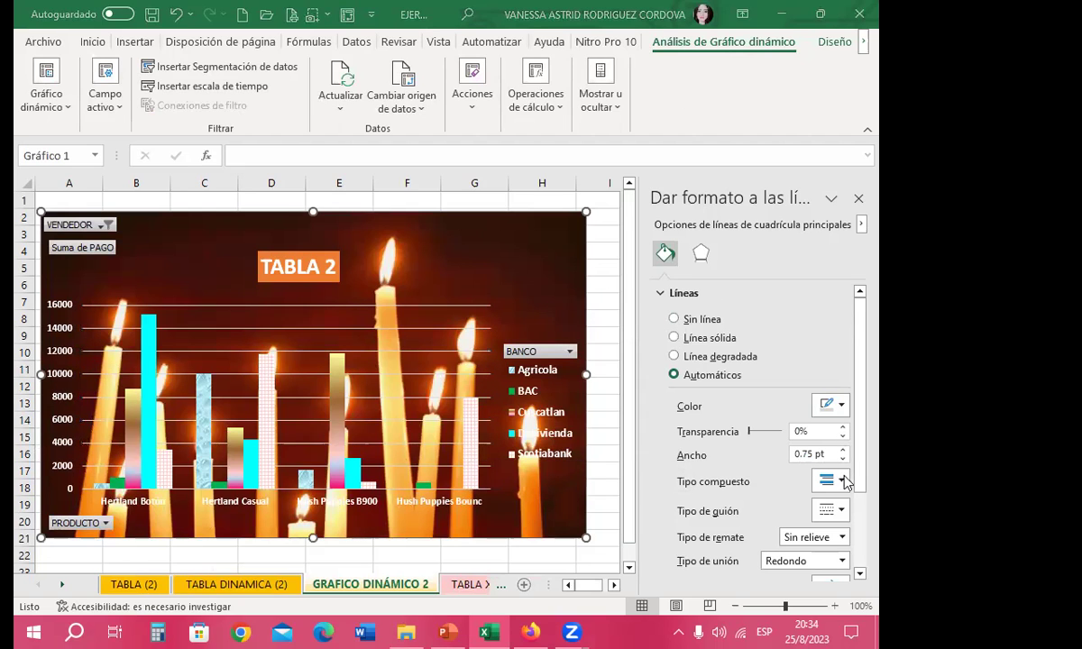
Try teal, light, dark green and yellow solid colours on the gridlines
click(839, 405)
click(813, 360)
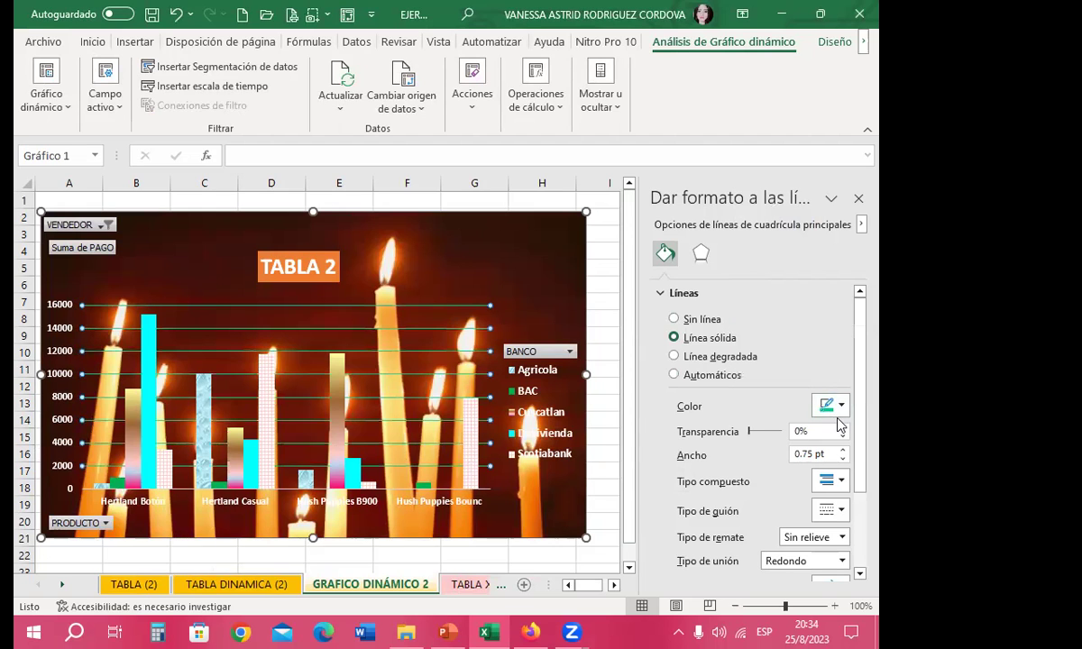
click(830, 406)
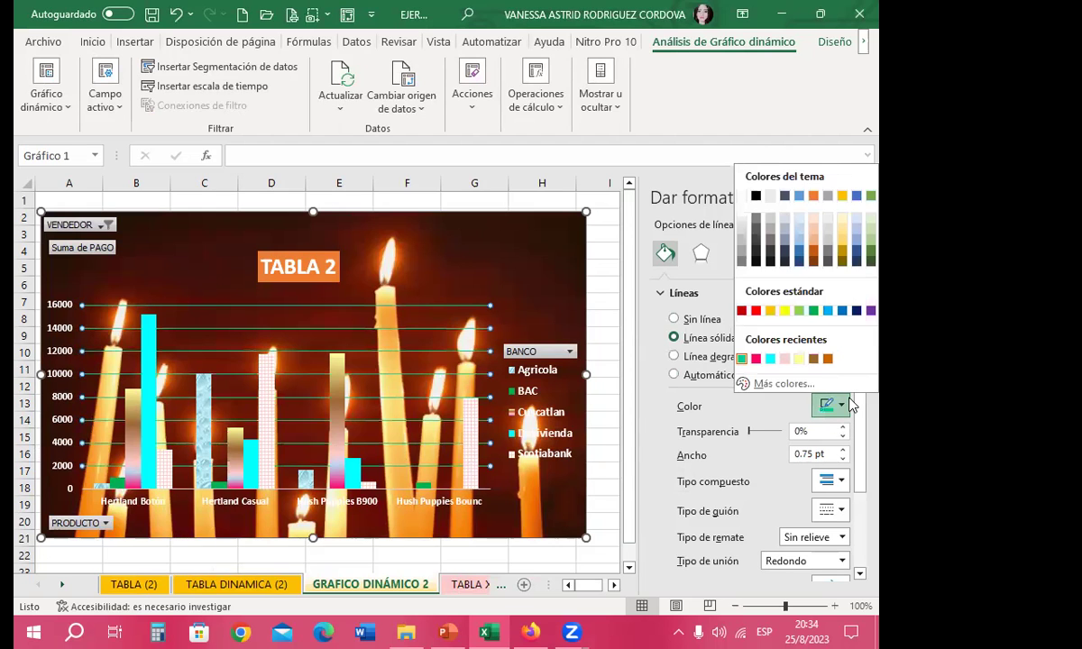
click(785, 359)
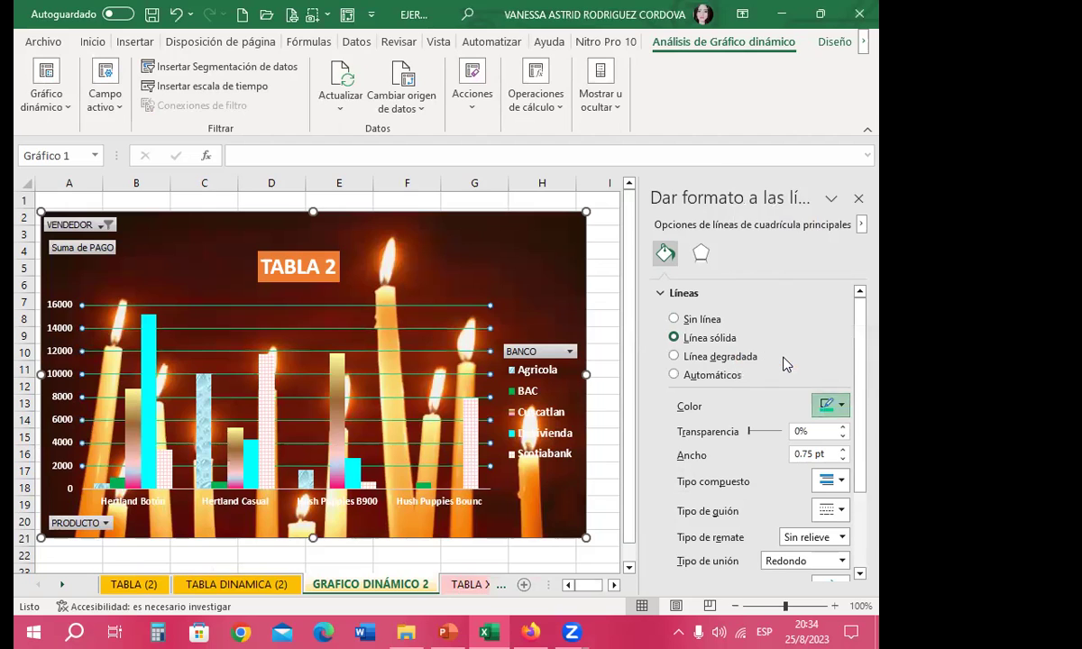
click(830, 405)
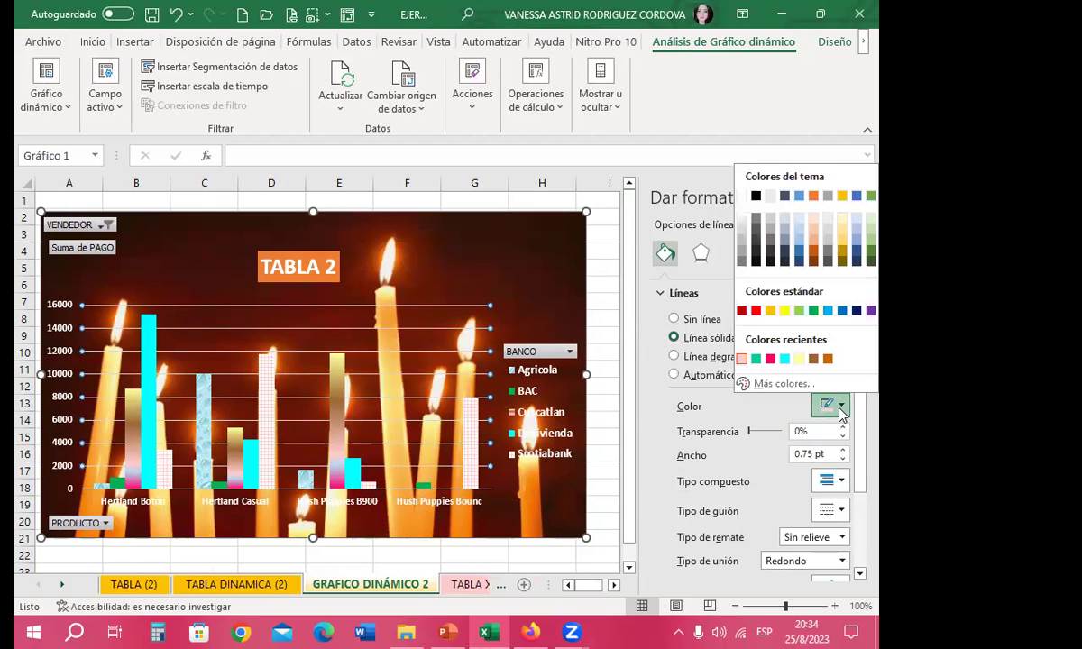
click(871, 264)
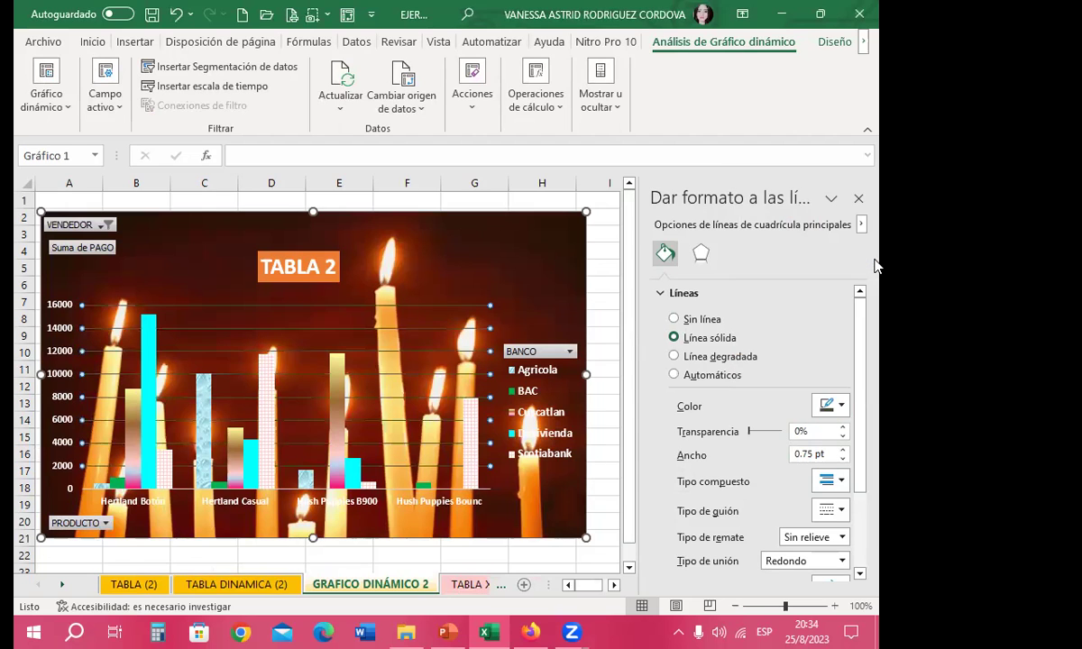
click(830, 406)
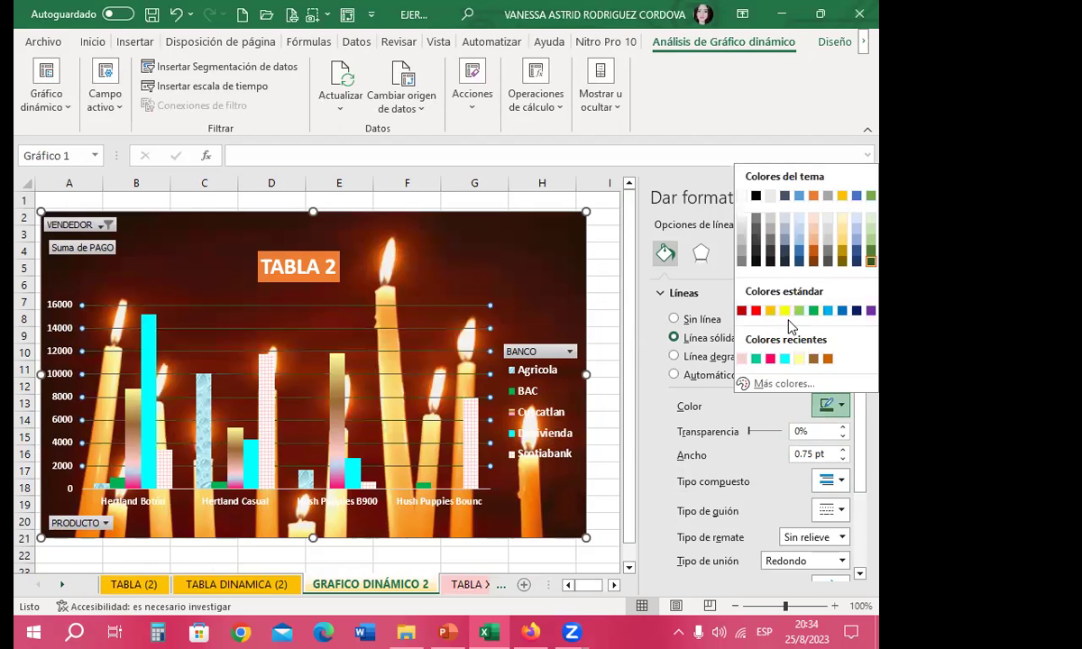
click(785, 310)
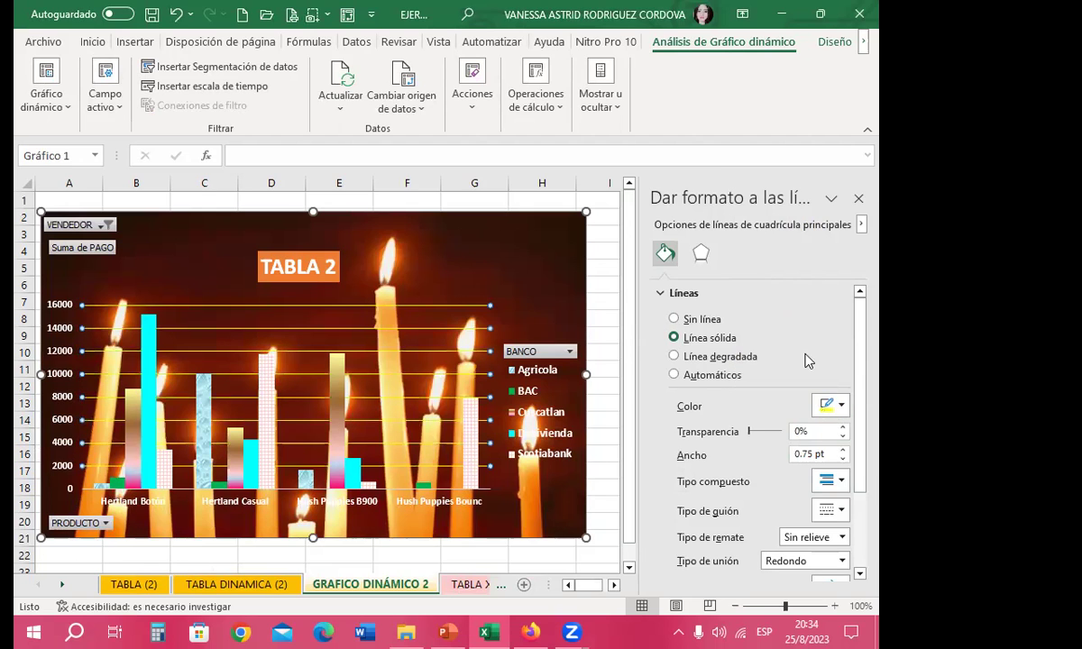
click(837, 408)
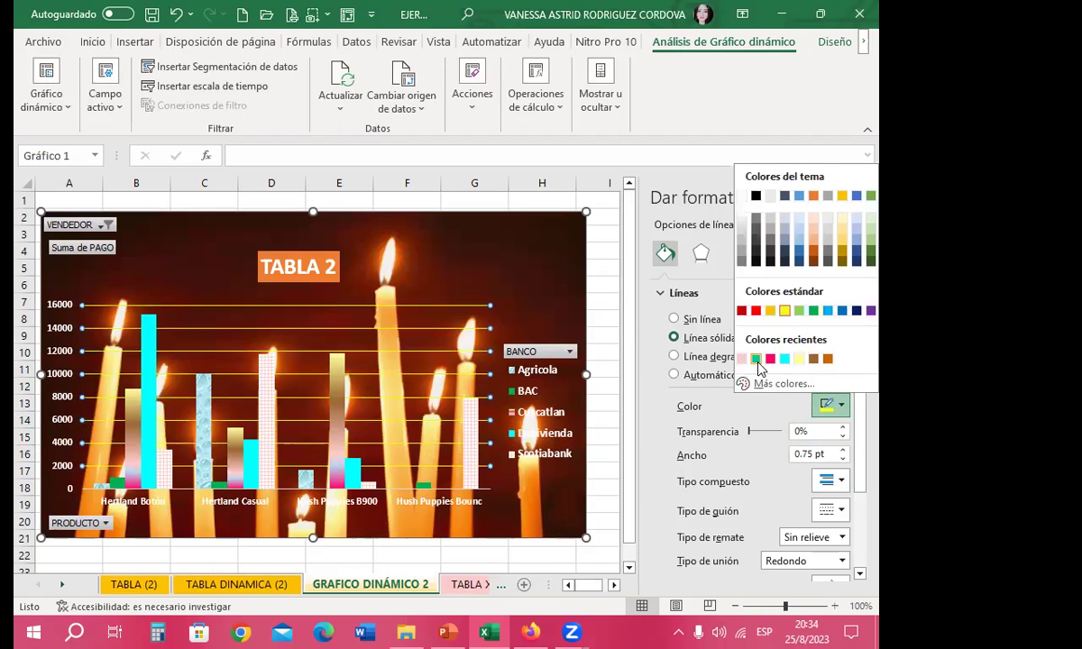
click(713, 356)
Switch the gridlines to a gradient line and look over the preset gradients
click(713, 356)
click(837, 408)
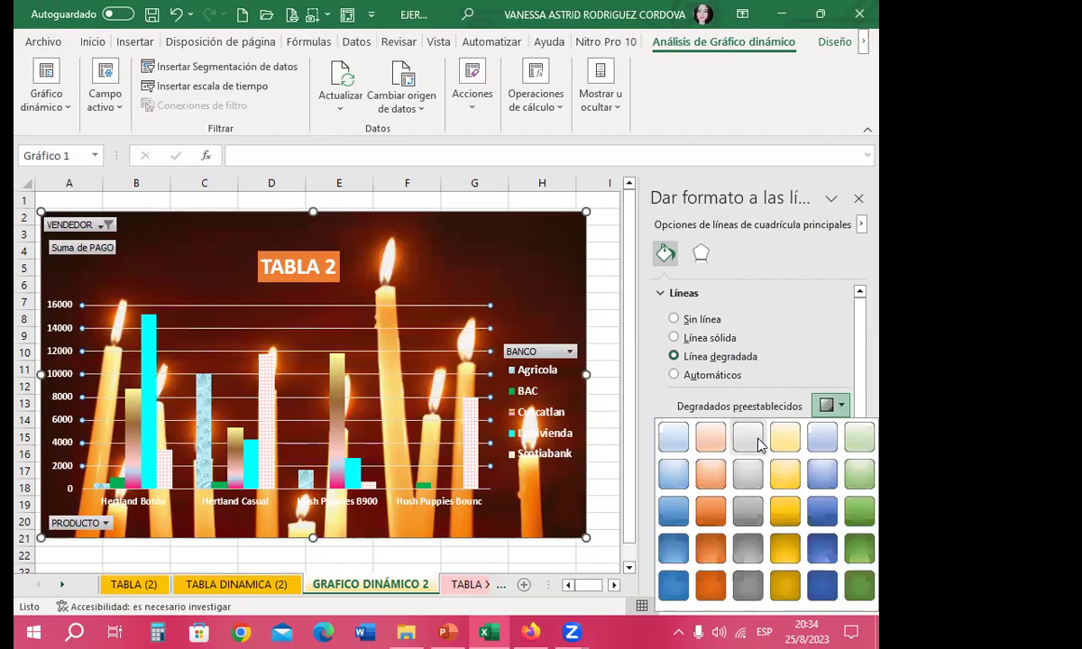
click(846, 409)
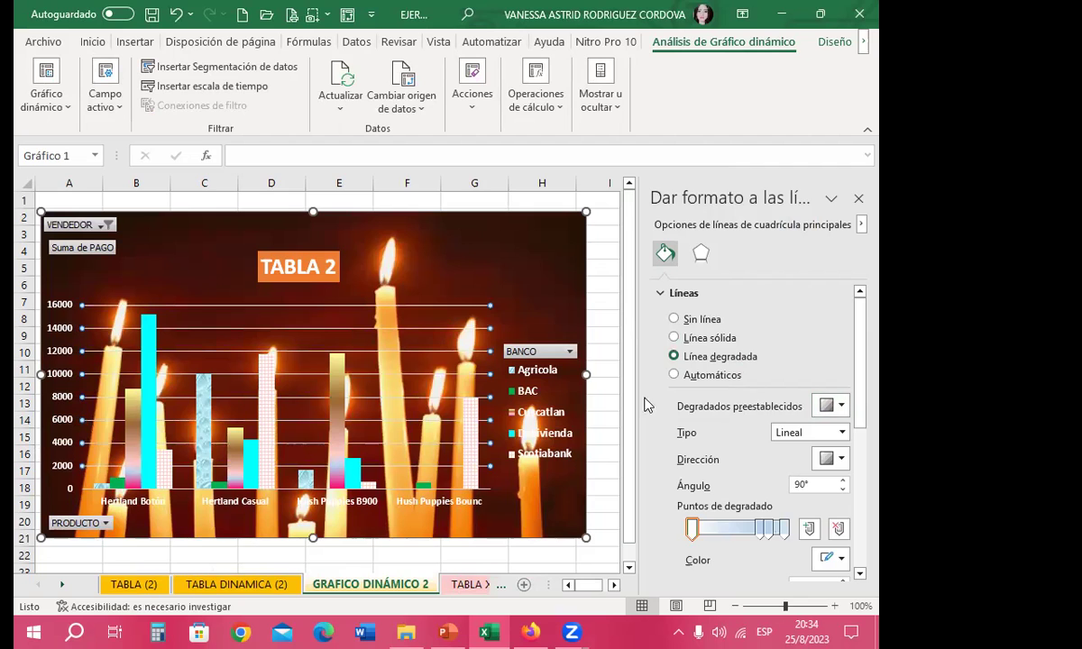
Fill the plot area light pink, then remove the fill again
click(429, 377)
click(831, 442)
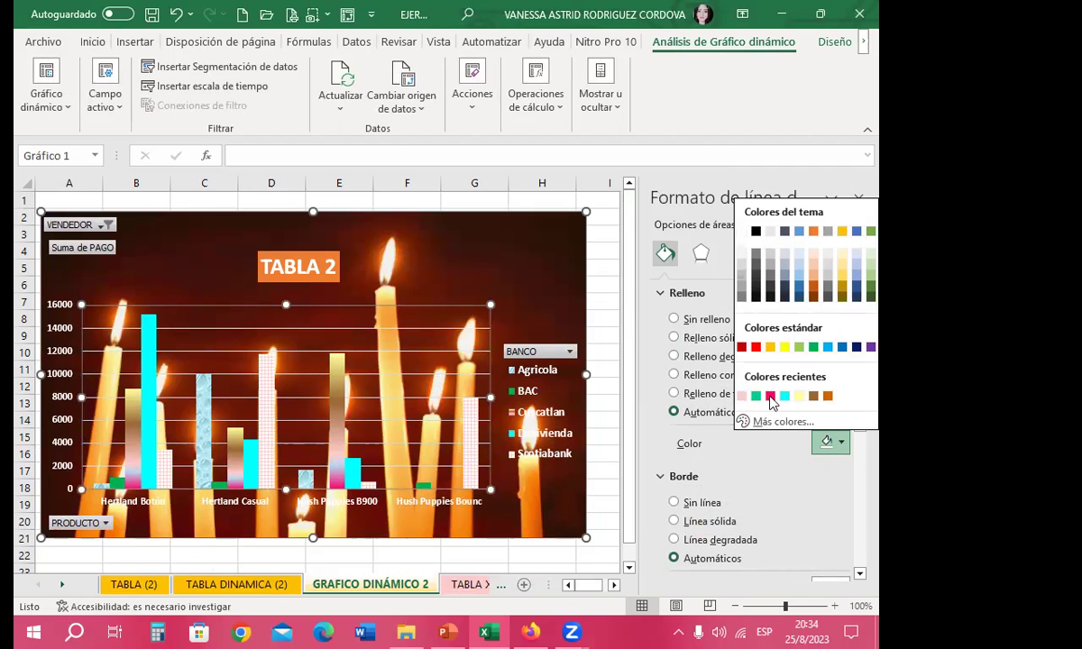
click(740, 397)
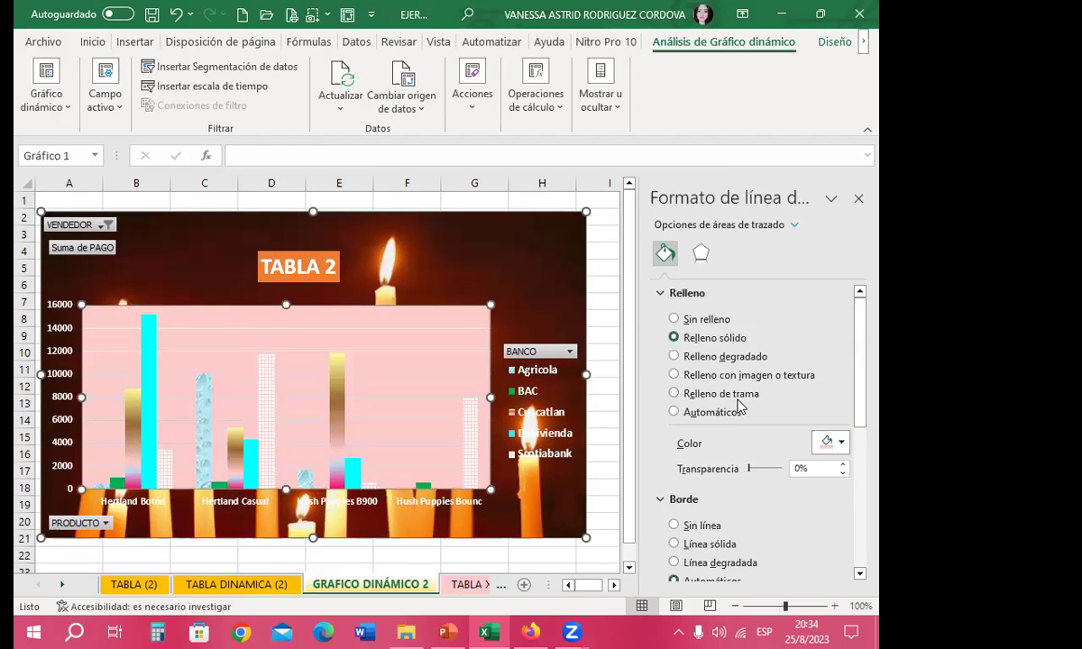
click(740, 407)
Try a light gold gradient on the gridlines, then make them a solid light pinkish-white line
click(458, 306)
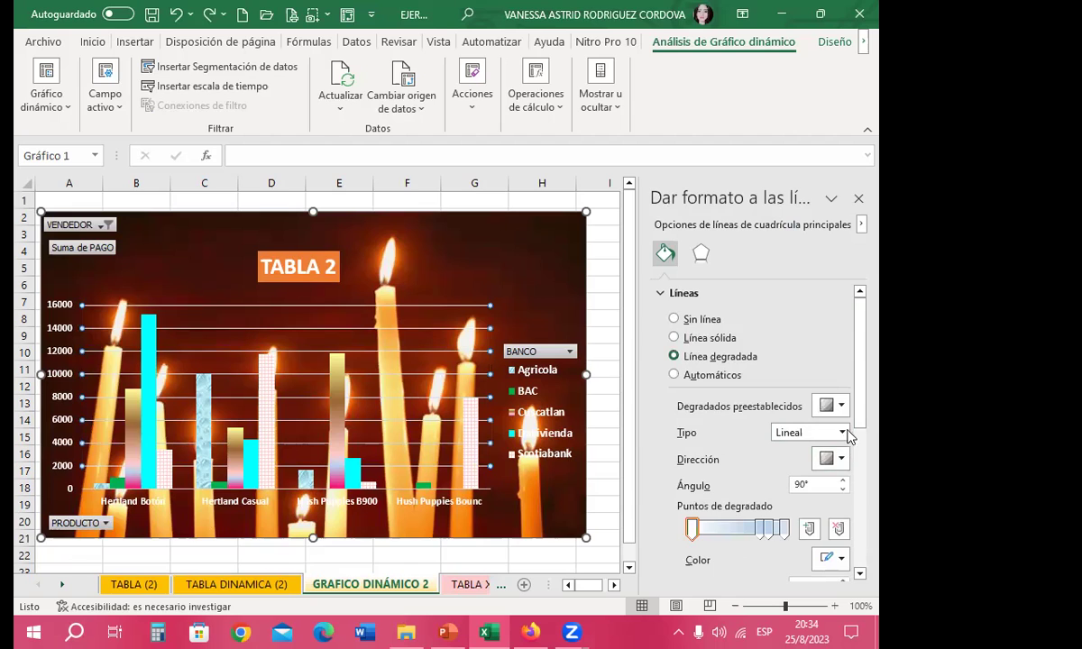
click(846, 406)
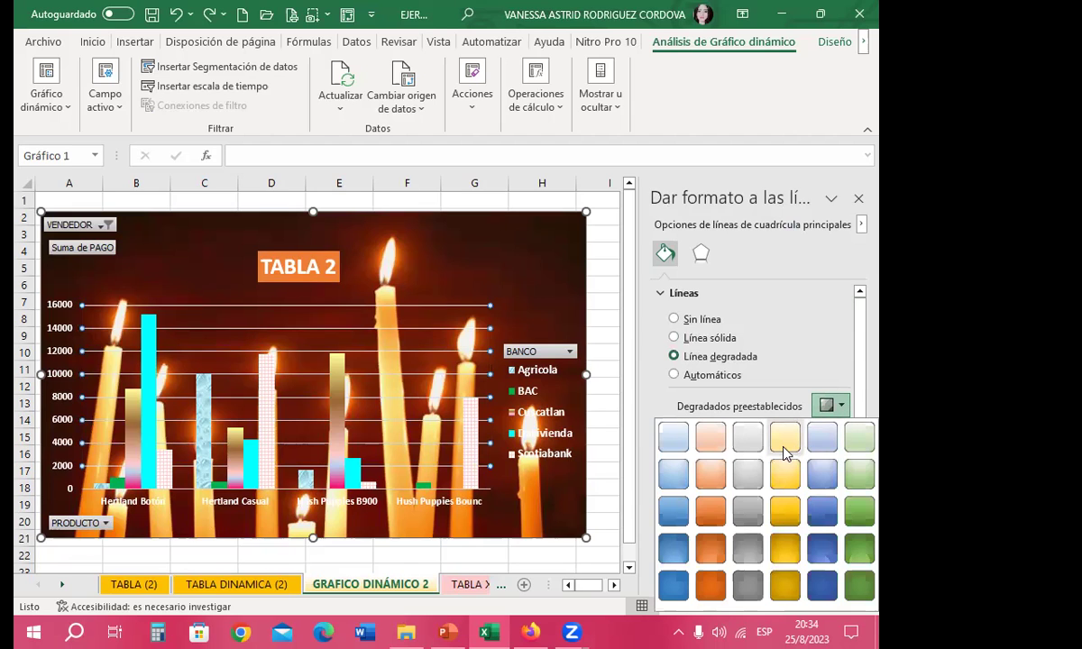
click(785, 444)
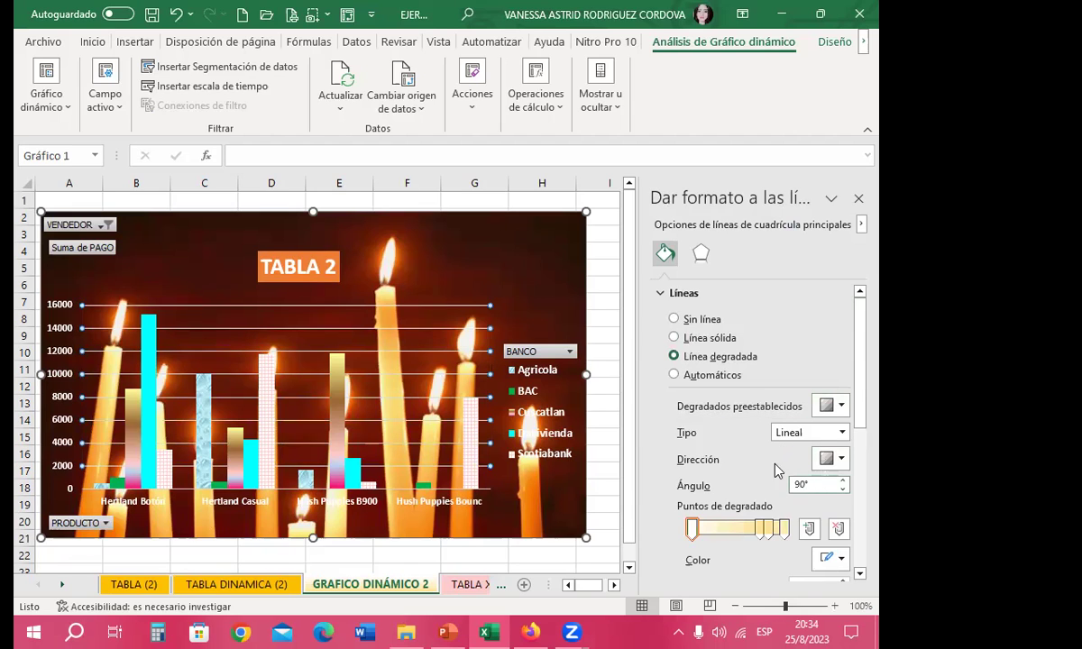
click(689, 338)
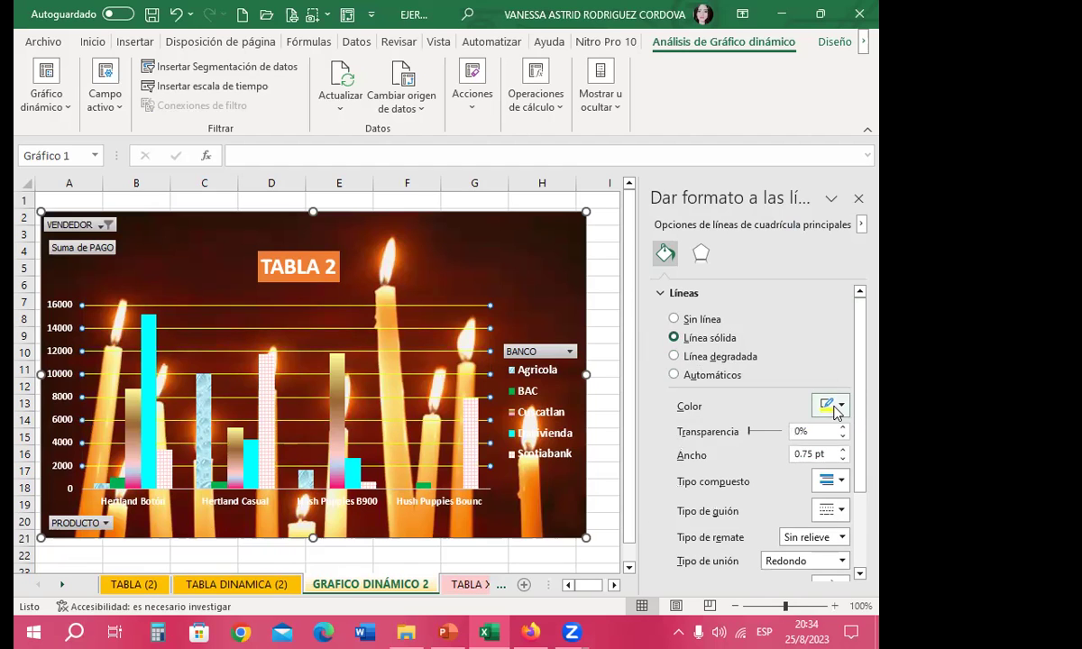
click(836, 411)
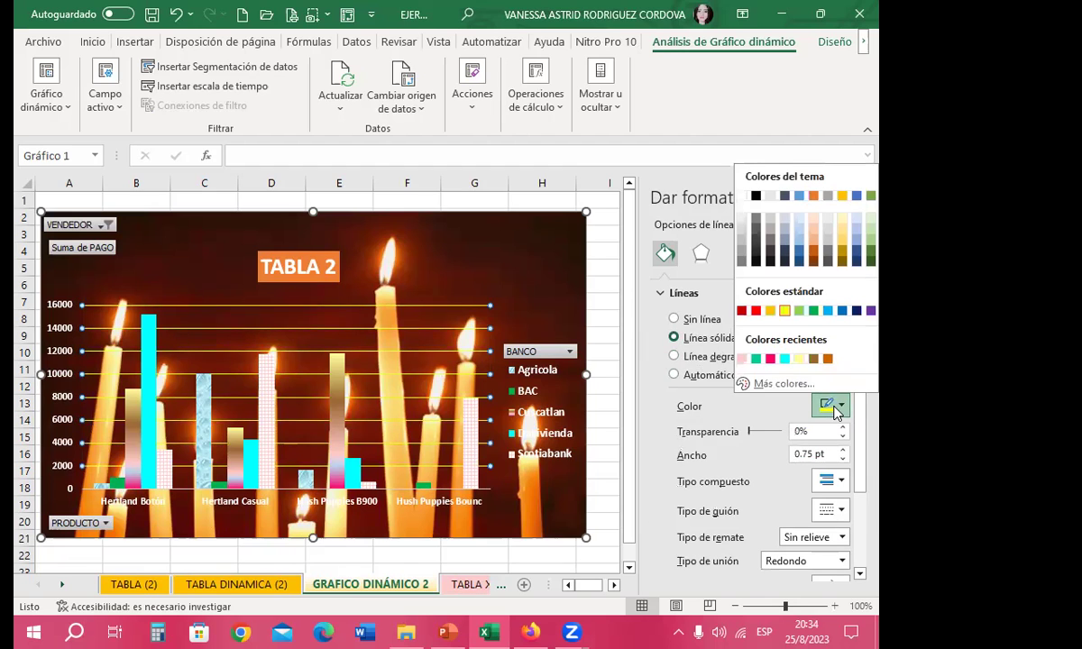
click(742, 358)
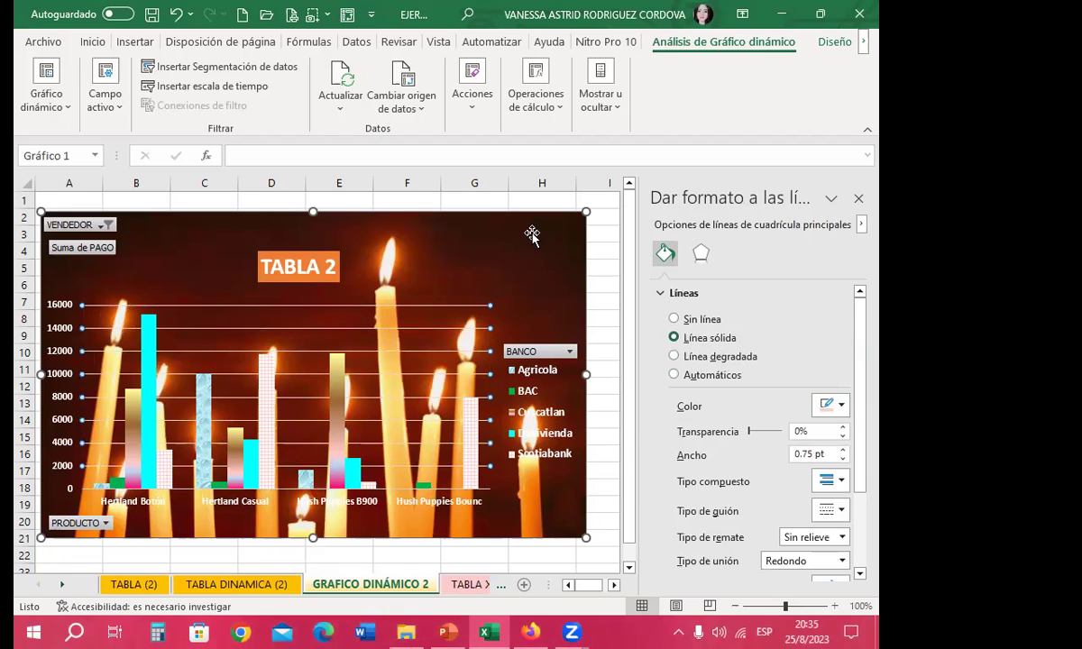
Try compound line types and long dash-dot and other dash styles on the gridlines
click(852, 483)
click(832, 539)
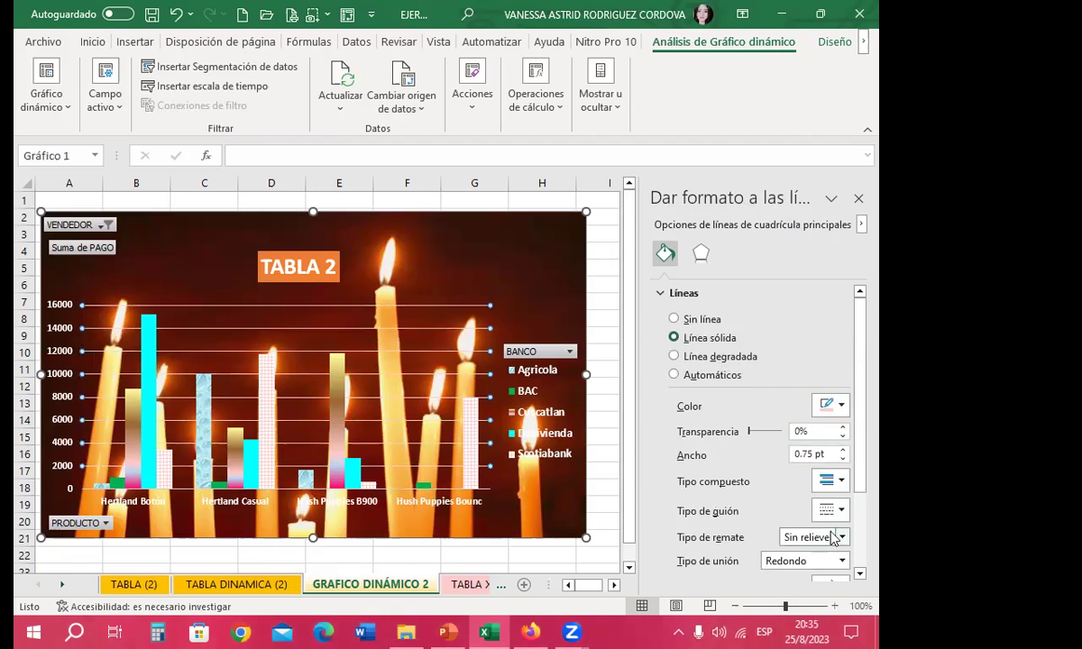
click(830, 511)
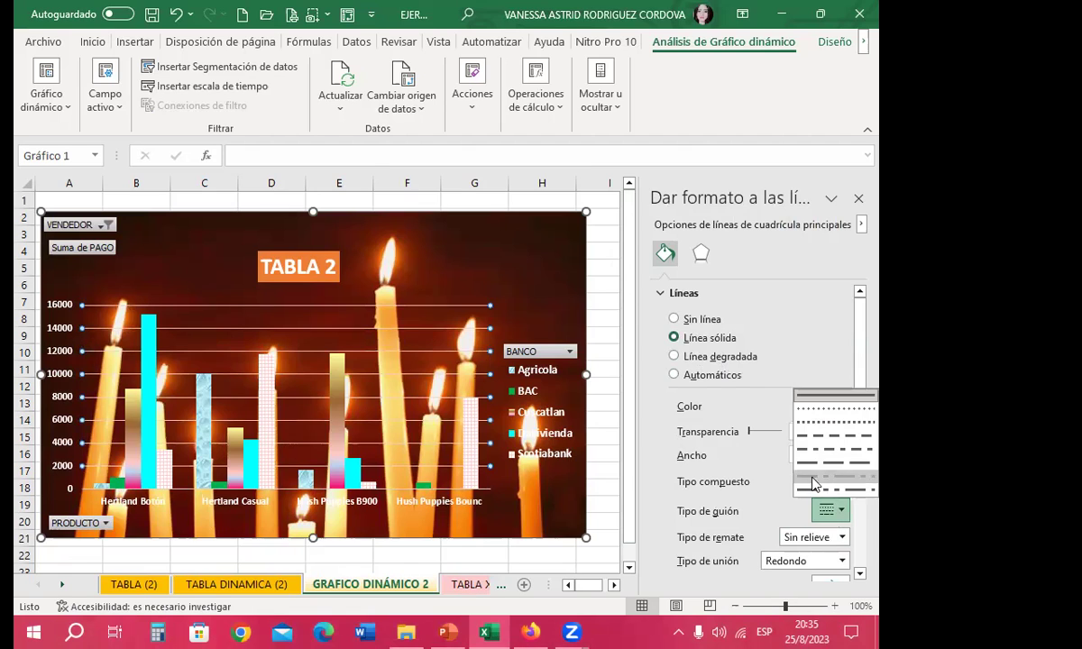
click(812, 478)
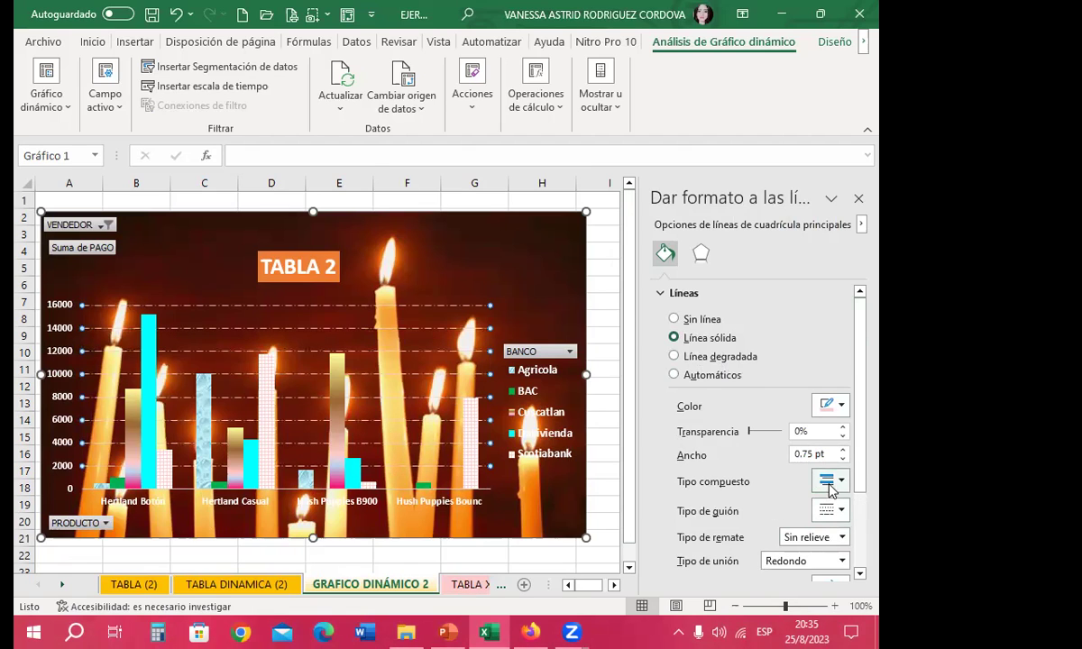
click(830, 481)
click(822, 556)
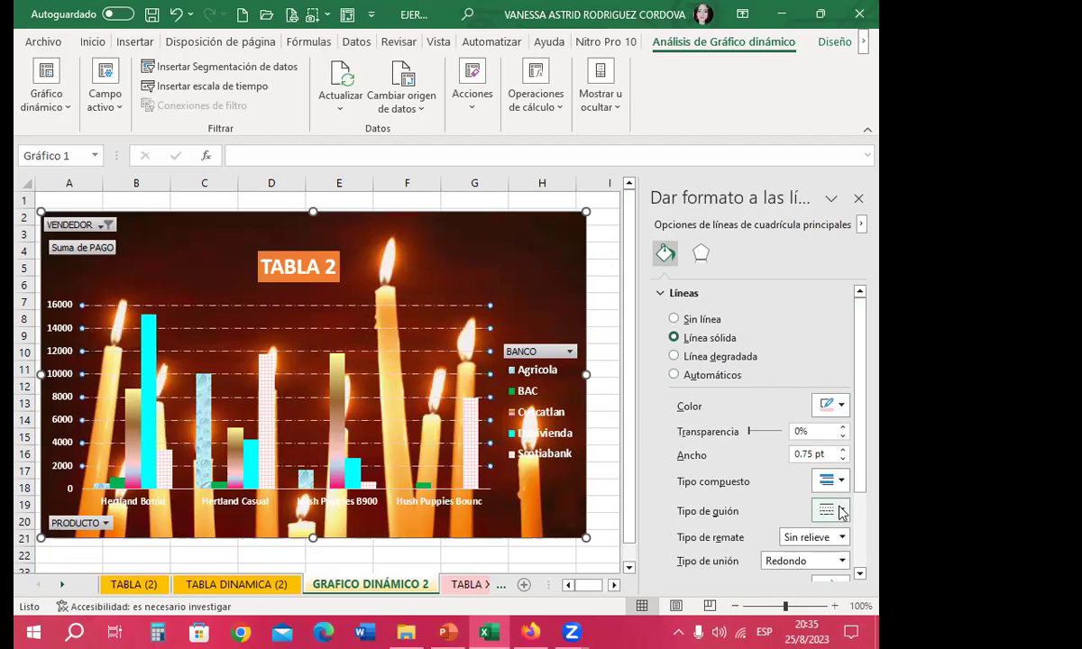
click(830, 510)
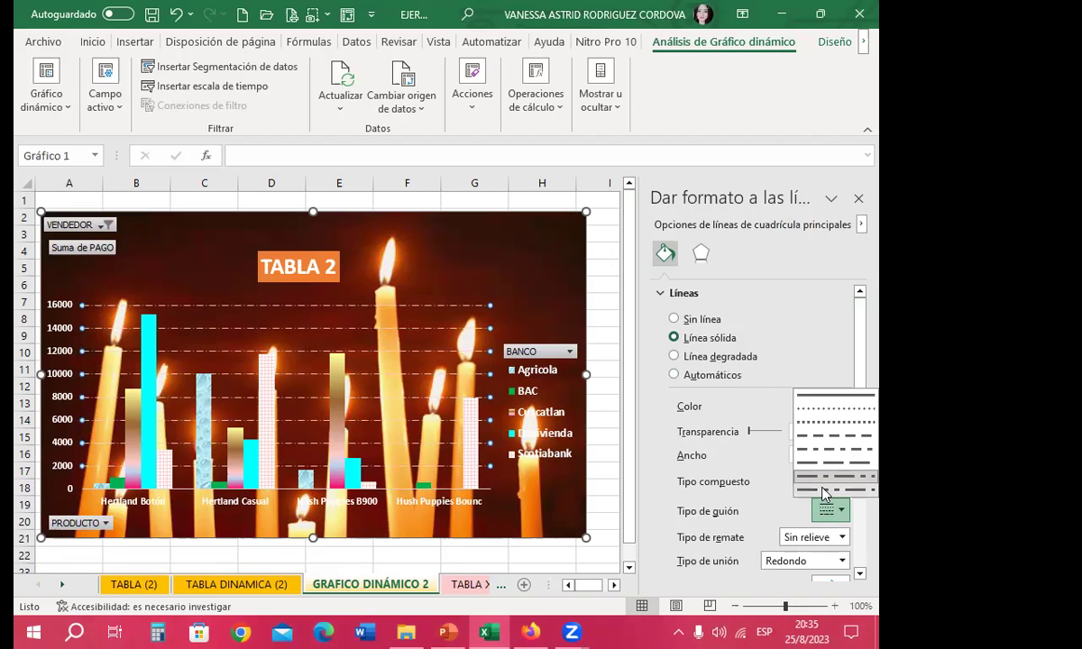
click(830, 490)
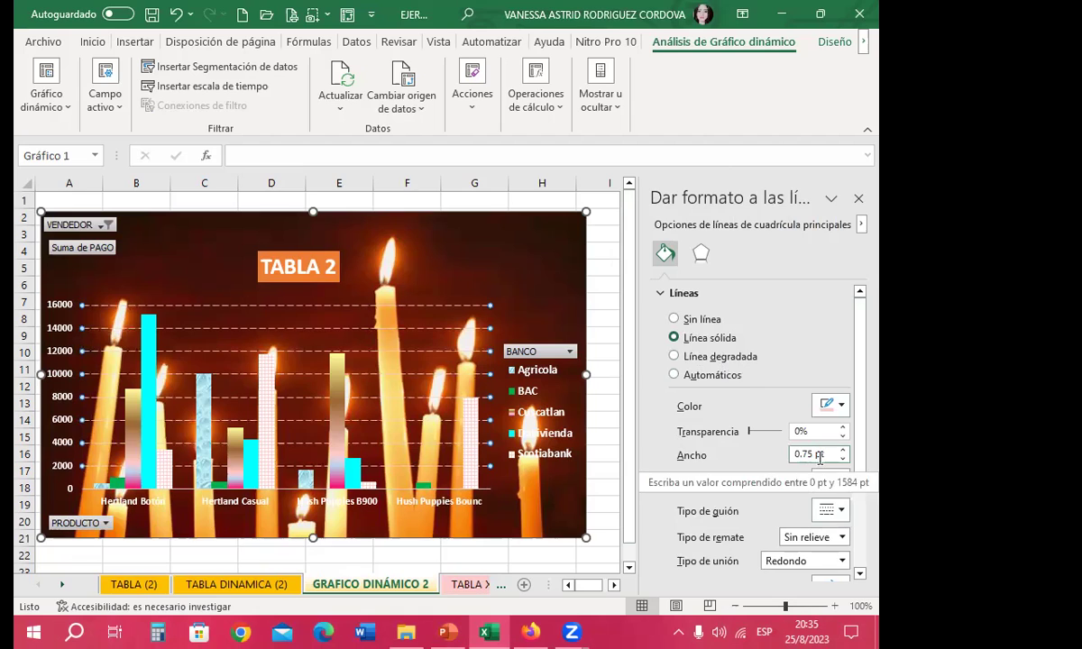
Return to a single compound line and settle on a fine dashed gridline style
click(831, 481)
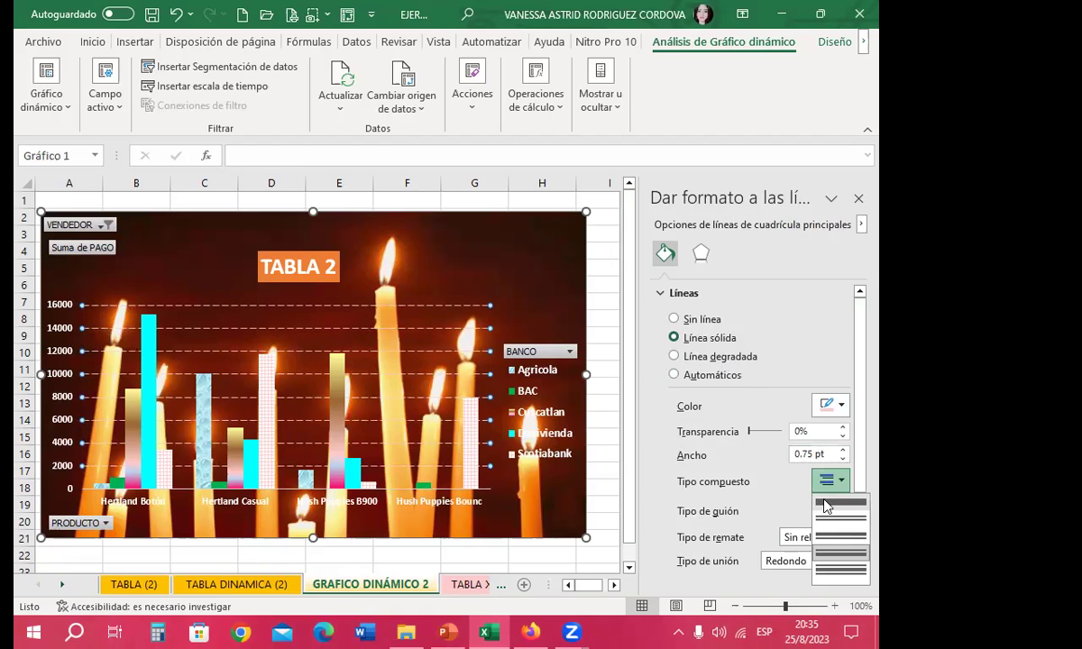
click(825, 502)
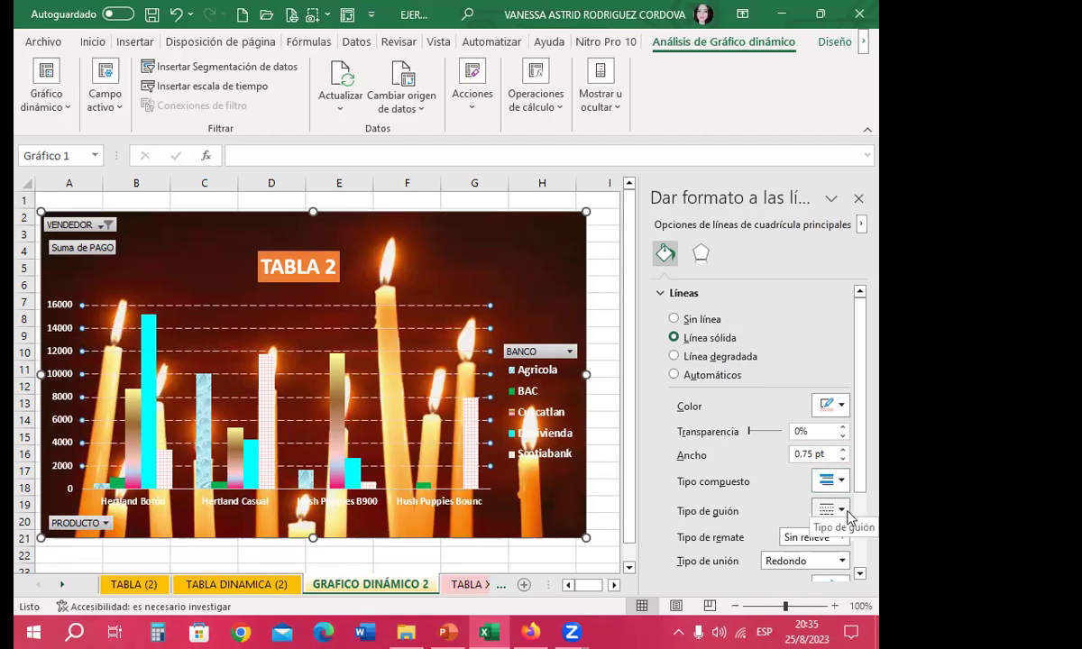
click(828, 510)
click(821, 404)
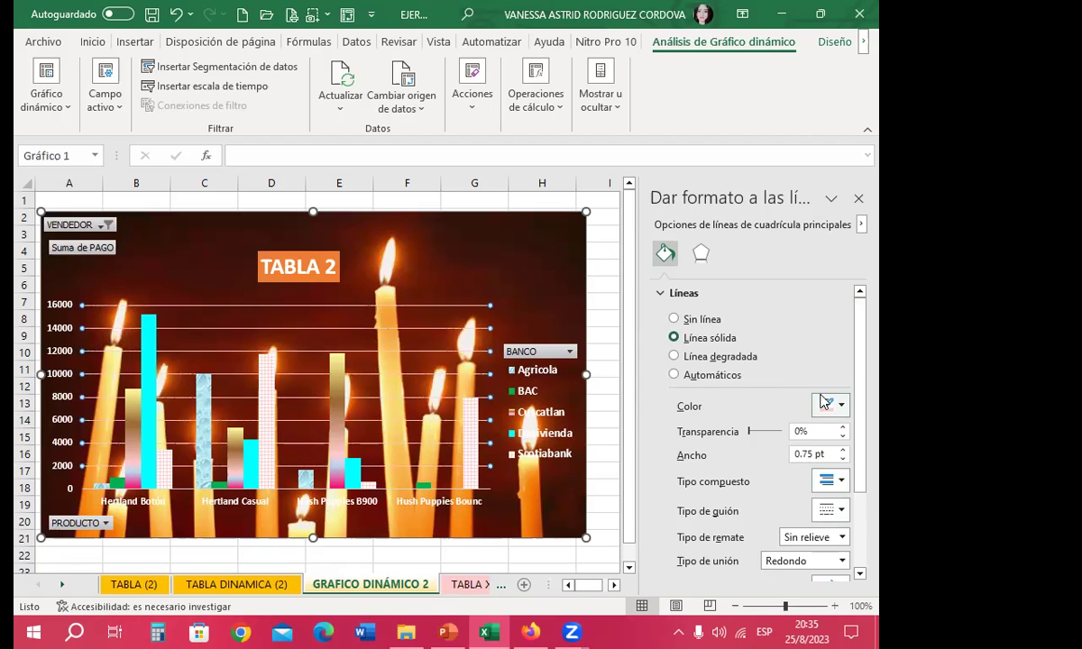
click(827, 511)
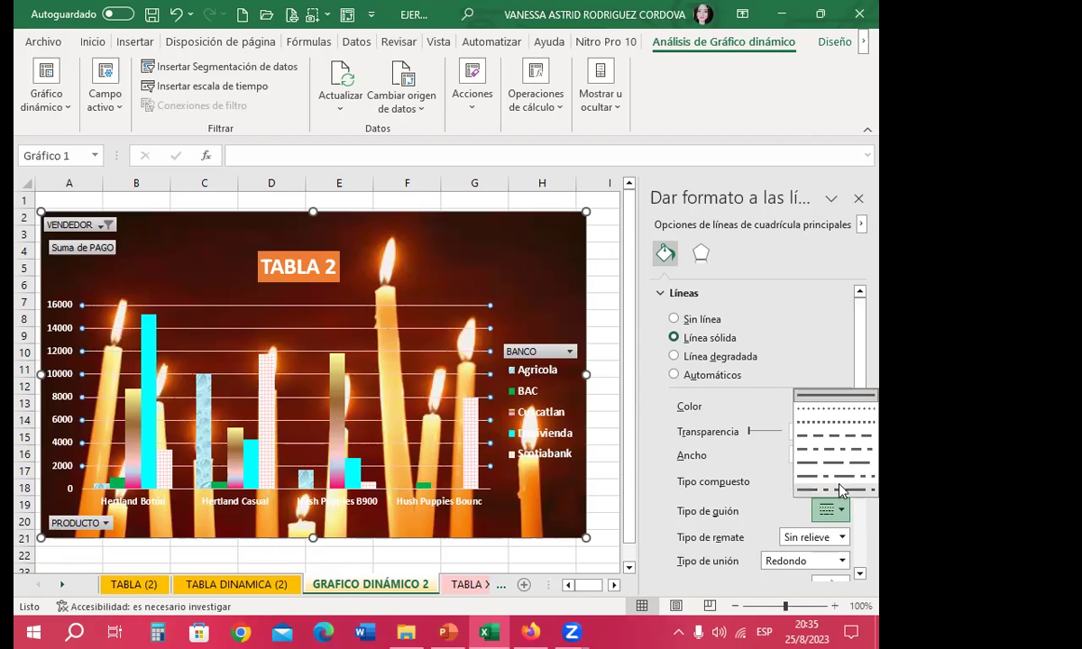
click(838, 430)
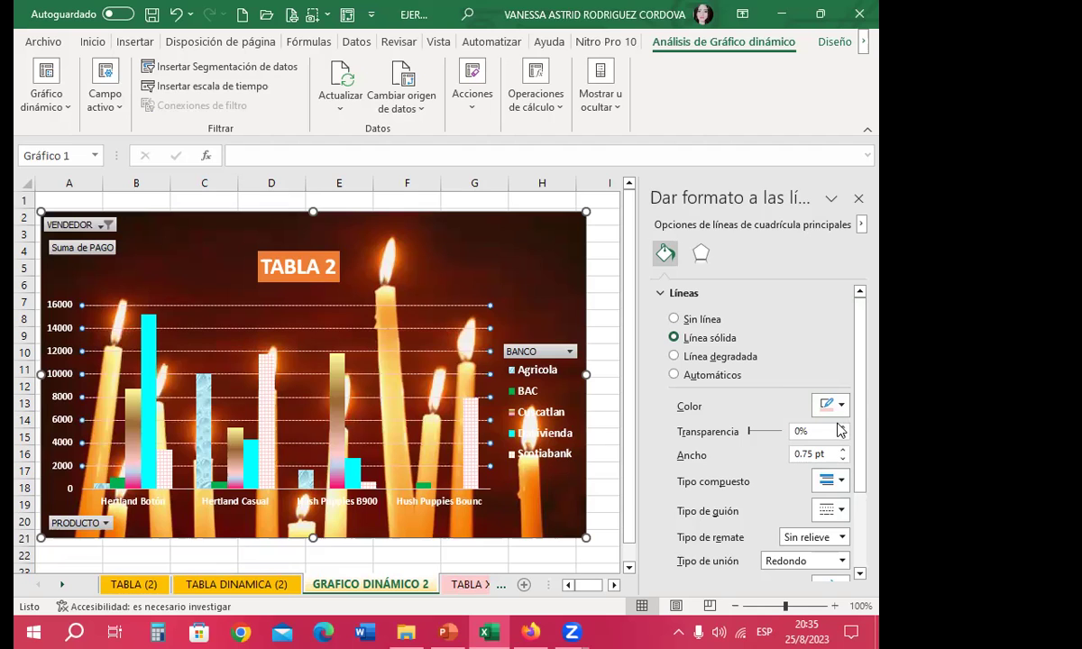
scroll(359, 455, down, 2)
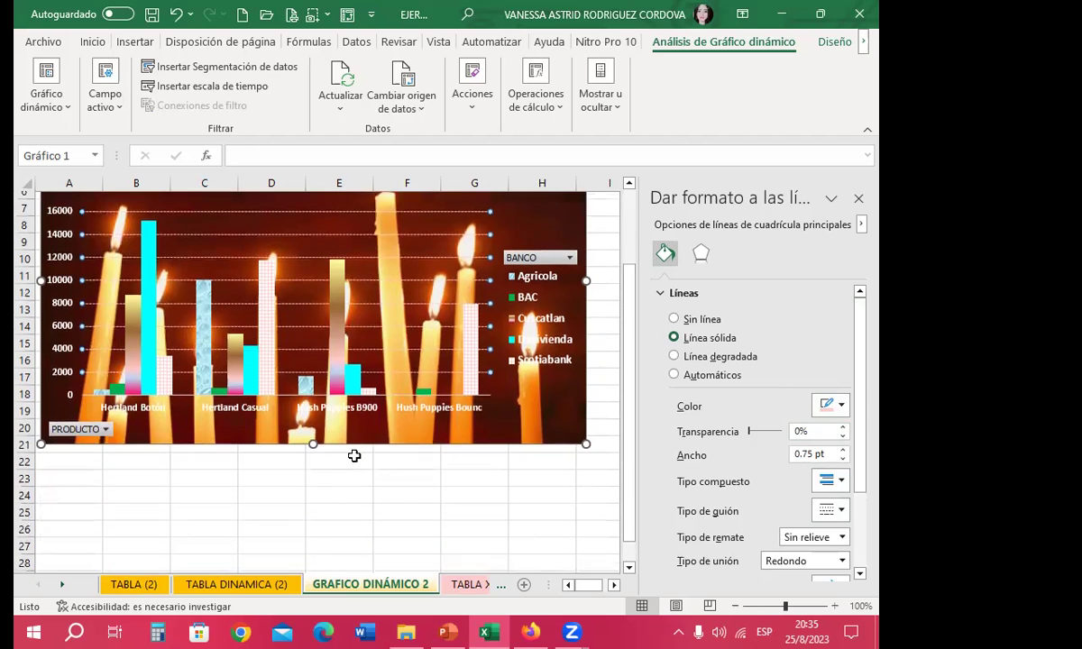
scroll(361, 461, up, 2)
Select the horizontal axis and set its label vertical alignment to Abajo
click(333, 496)
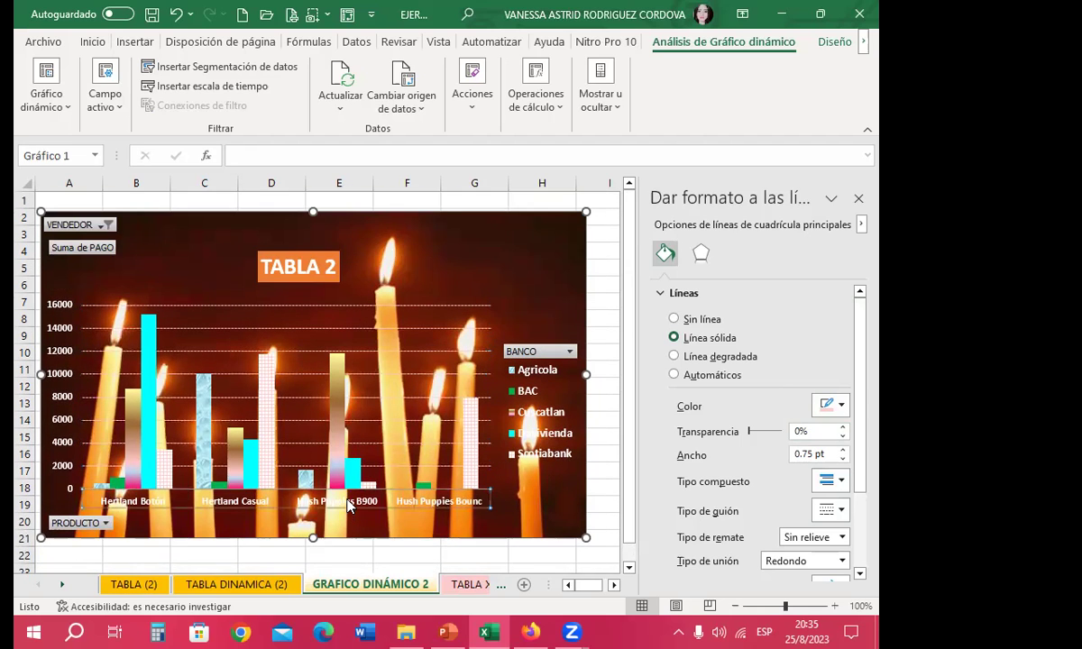
scroll(775, 388, down, 2)
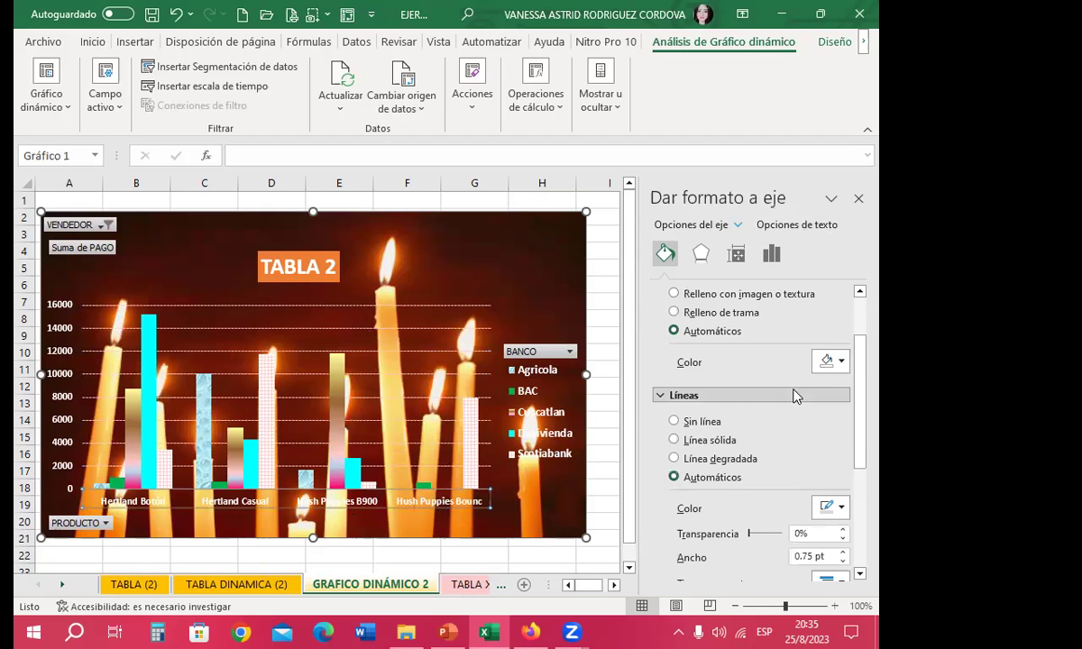
click(700, 253)
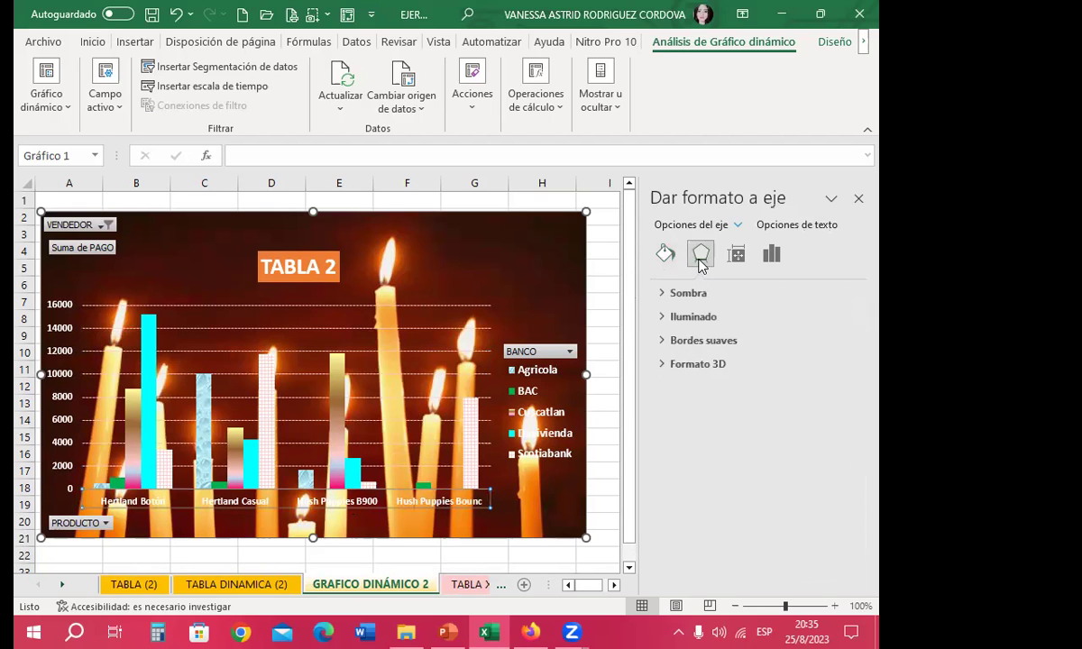
click(736, 255)
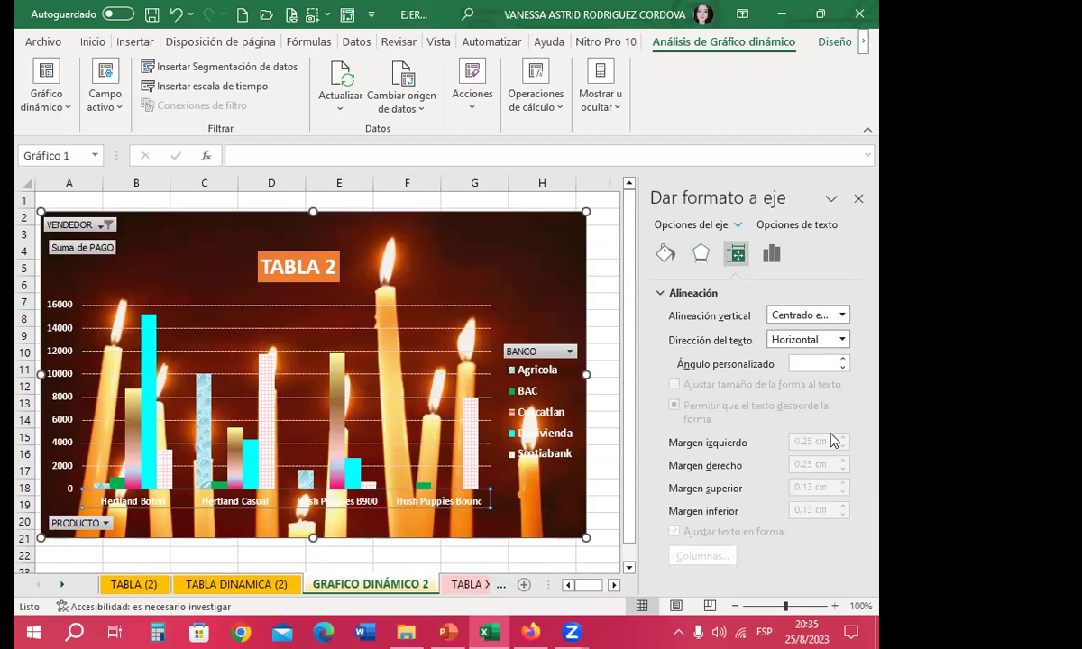
click(851, 313)
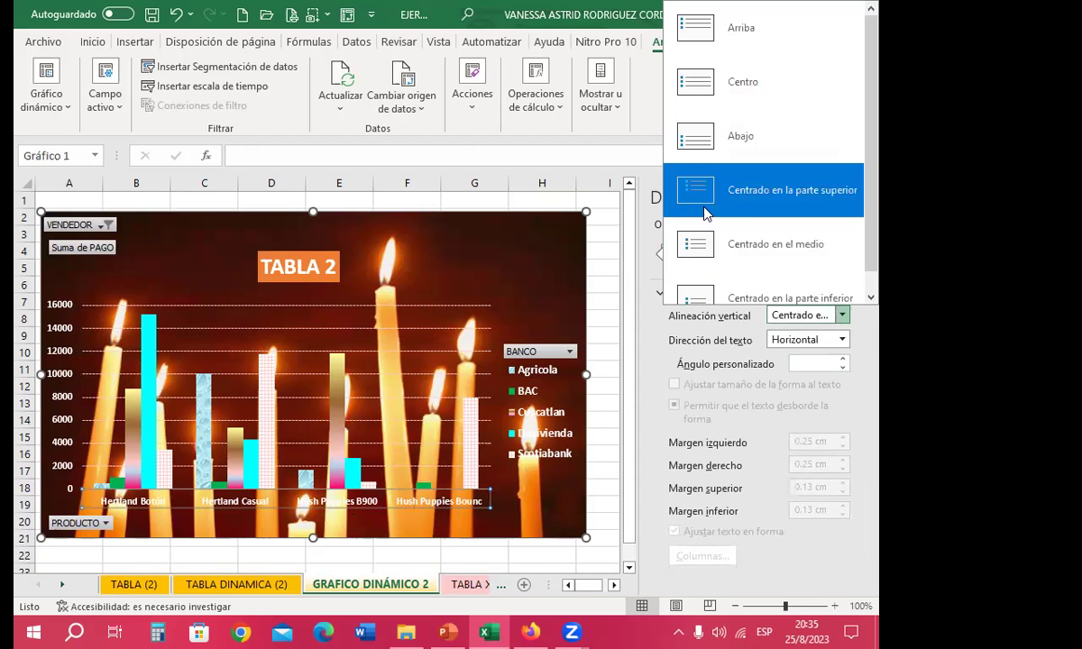
click(704, 151)
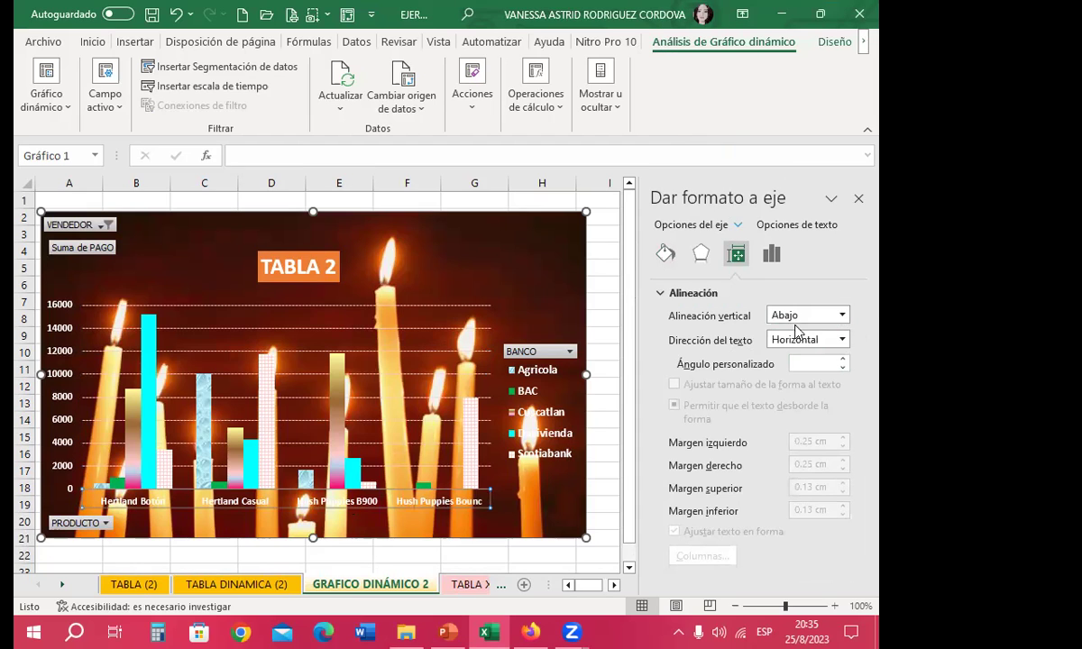
Try 90°, 270° and stacked text directions, ending with axis labels rotated 270°
click(843, 339)
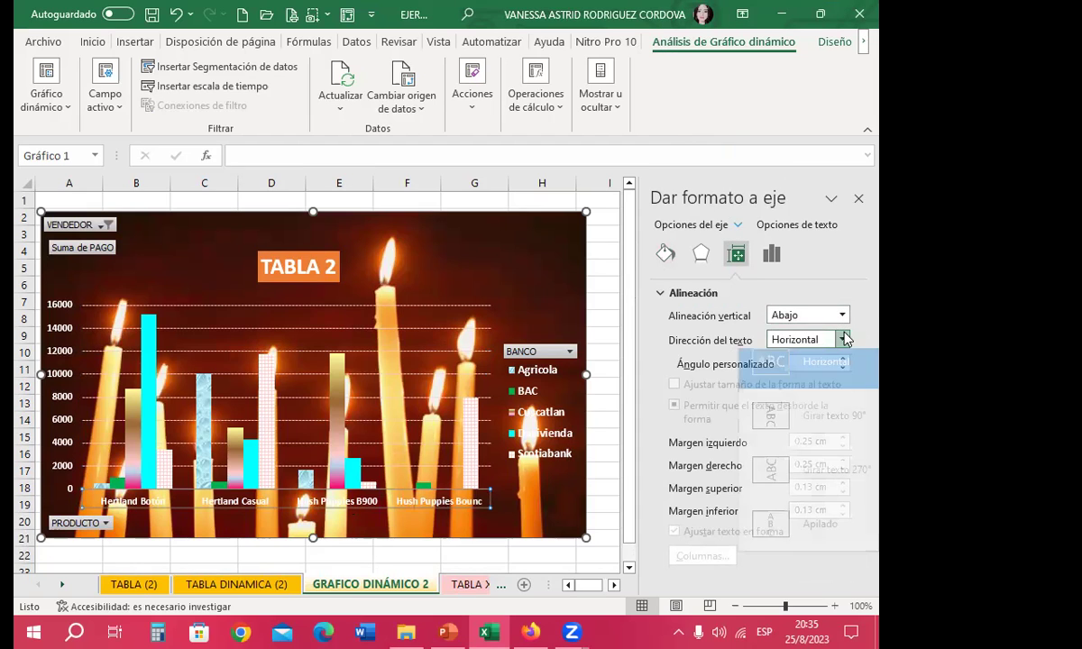
click(783, 432)
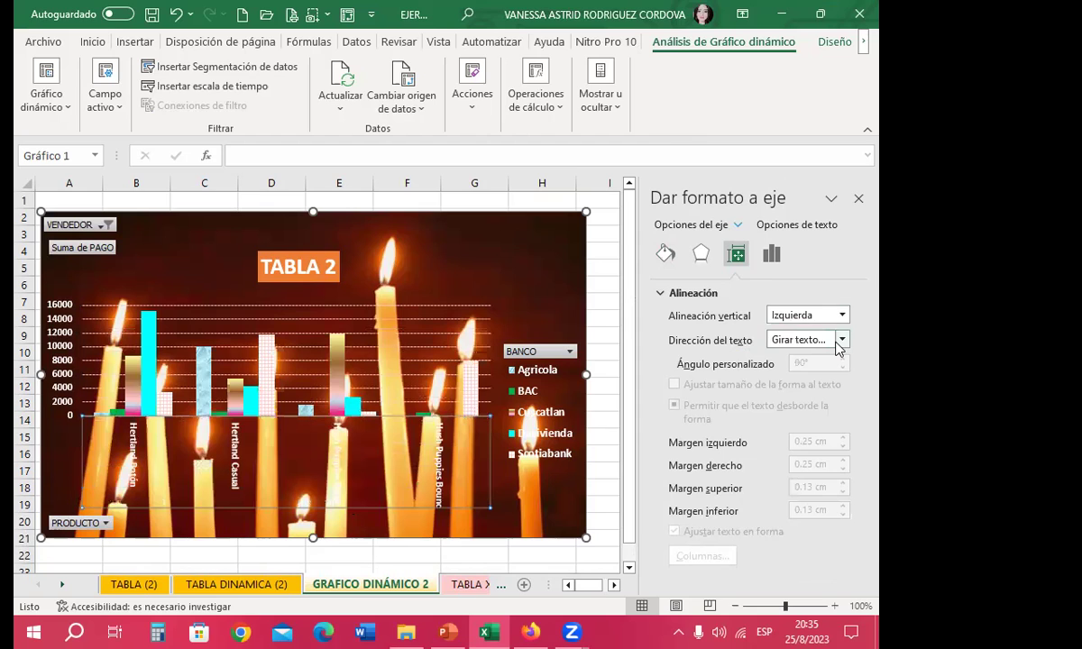
click(842, 339)
click(771, 488)
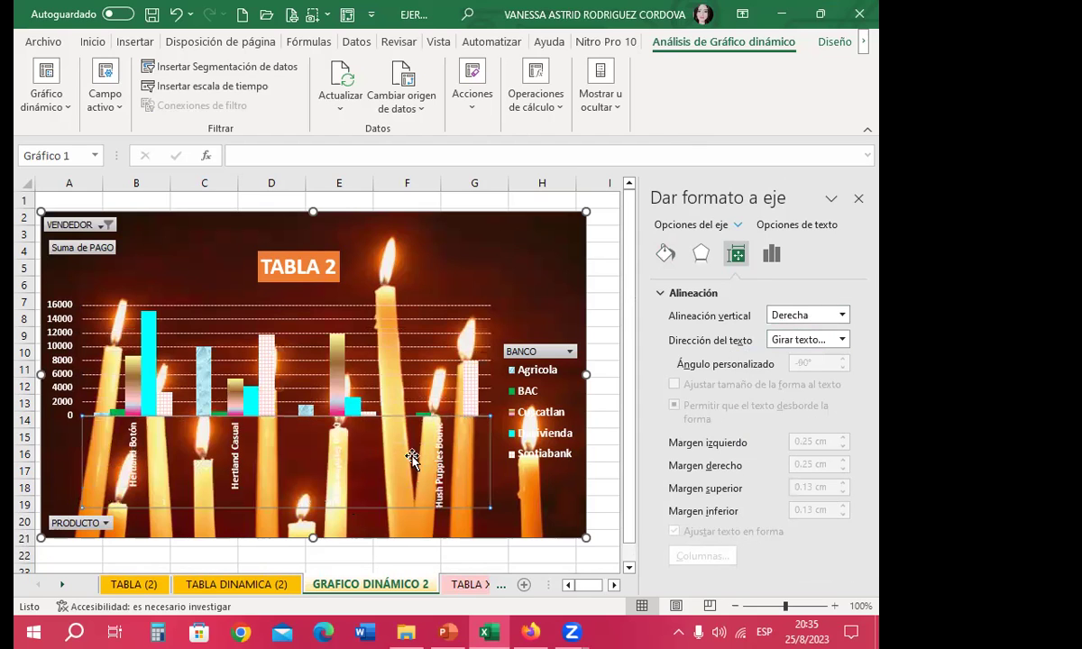
click(842, 339)
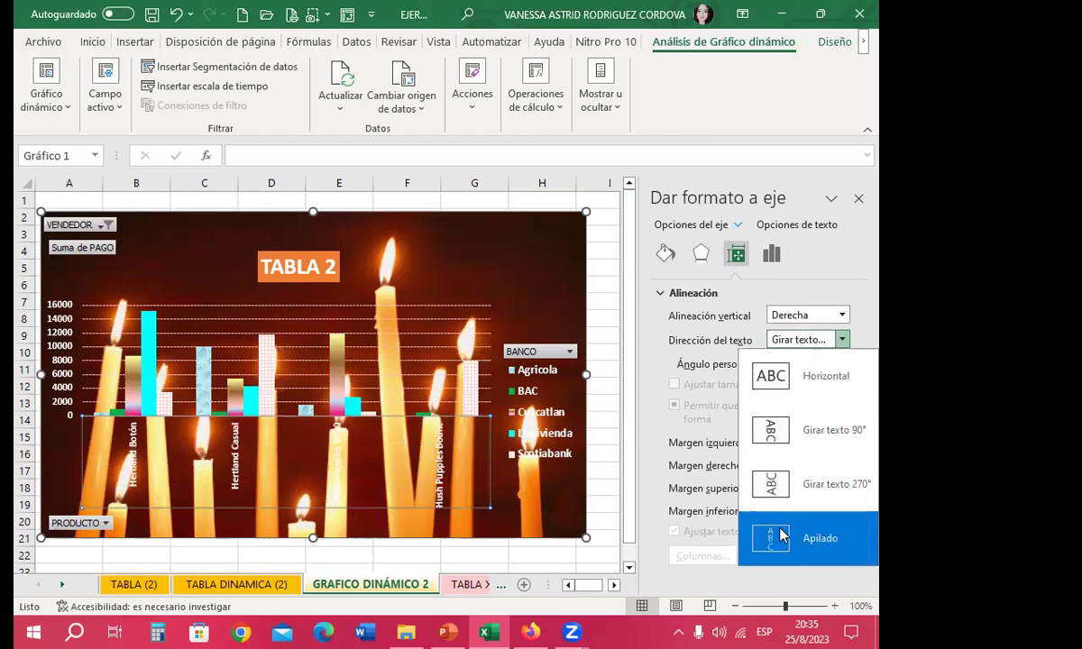
click(771, 534)
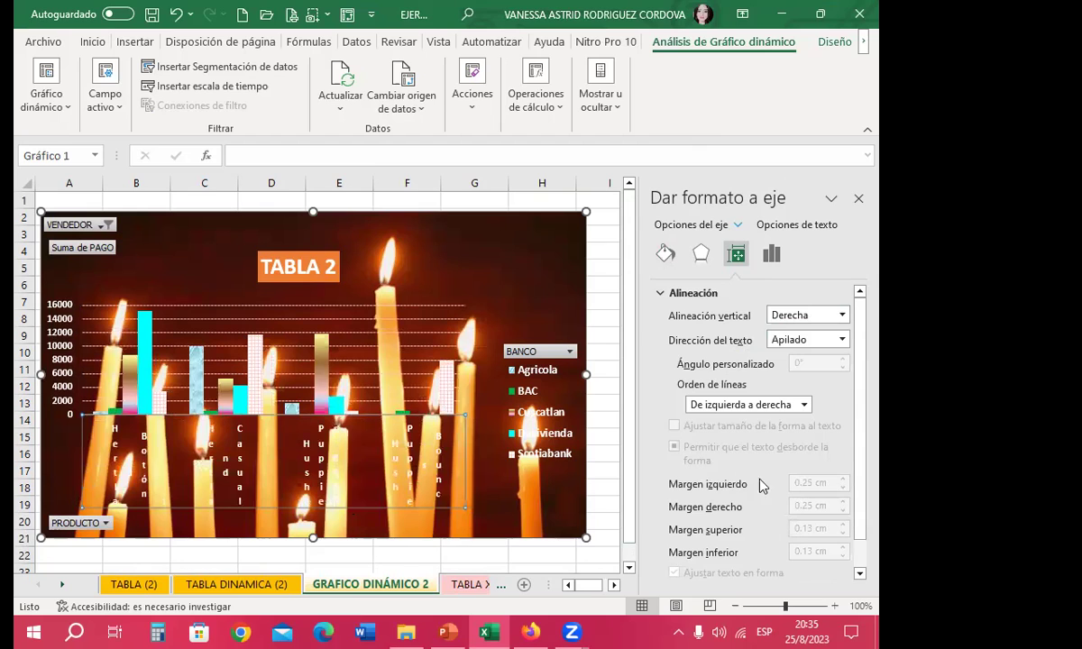
click(816, 340)
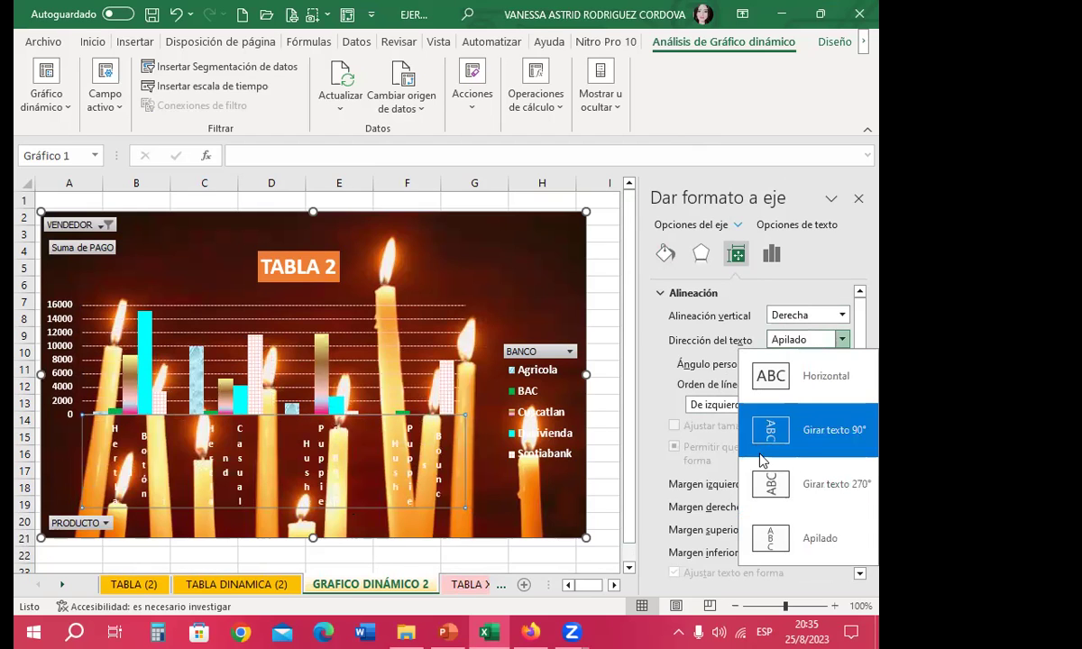
click(777, 484)
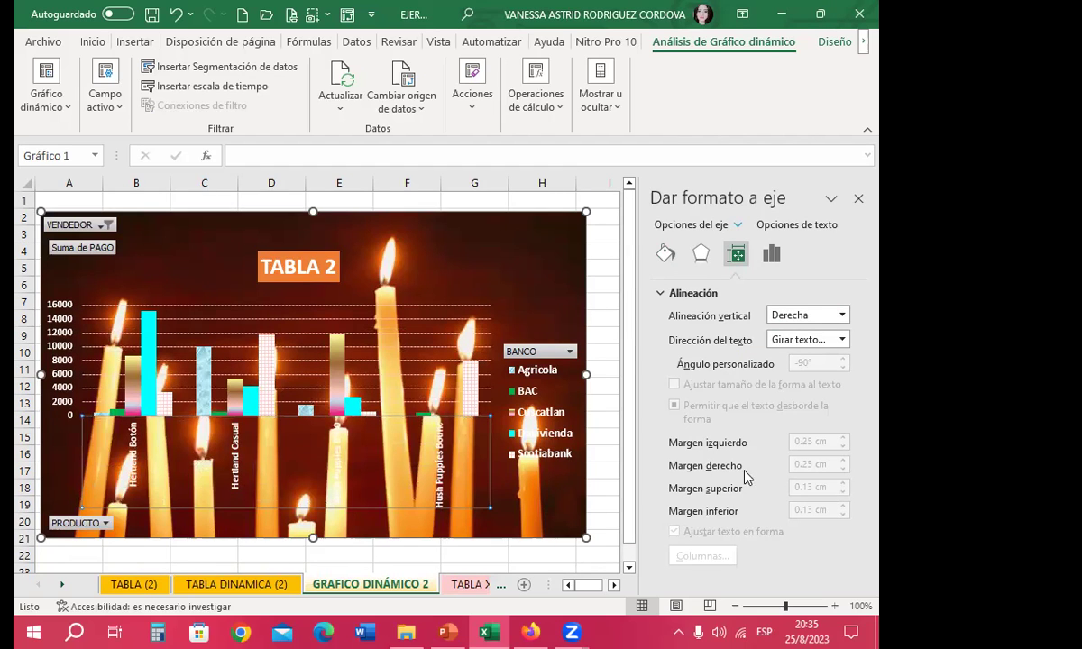
Review the axis scale and effect settings, then select the whole chart area
click(772, 254)
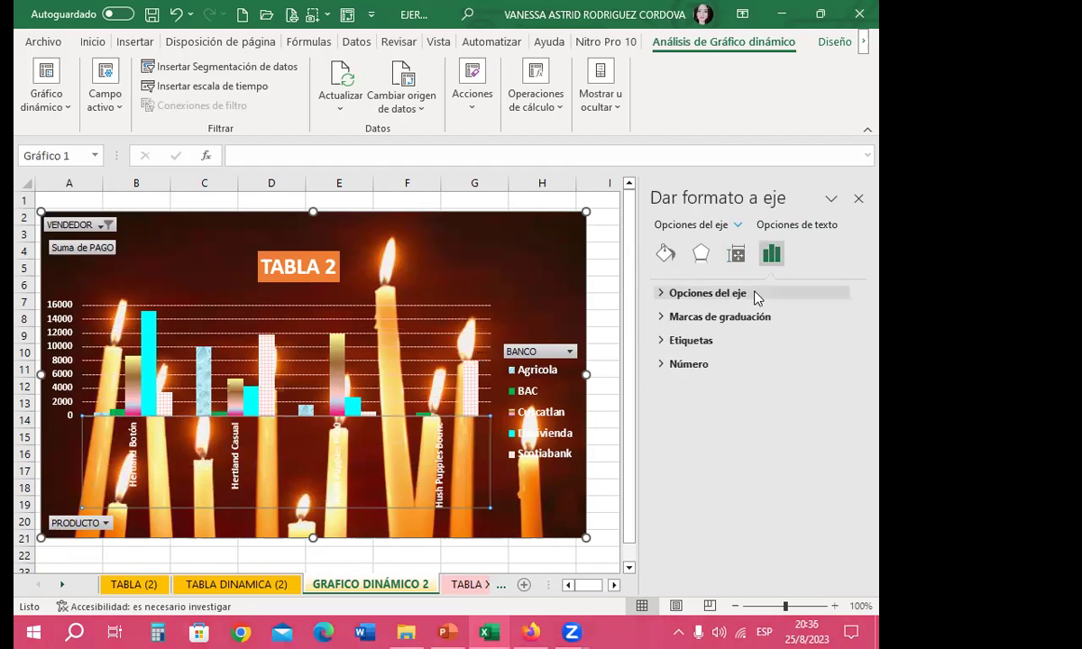
click(736, 254)
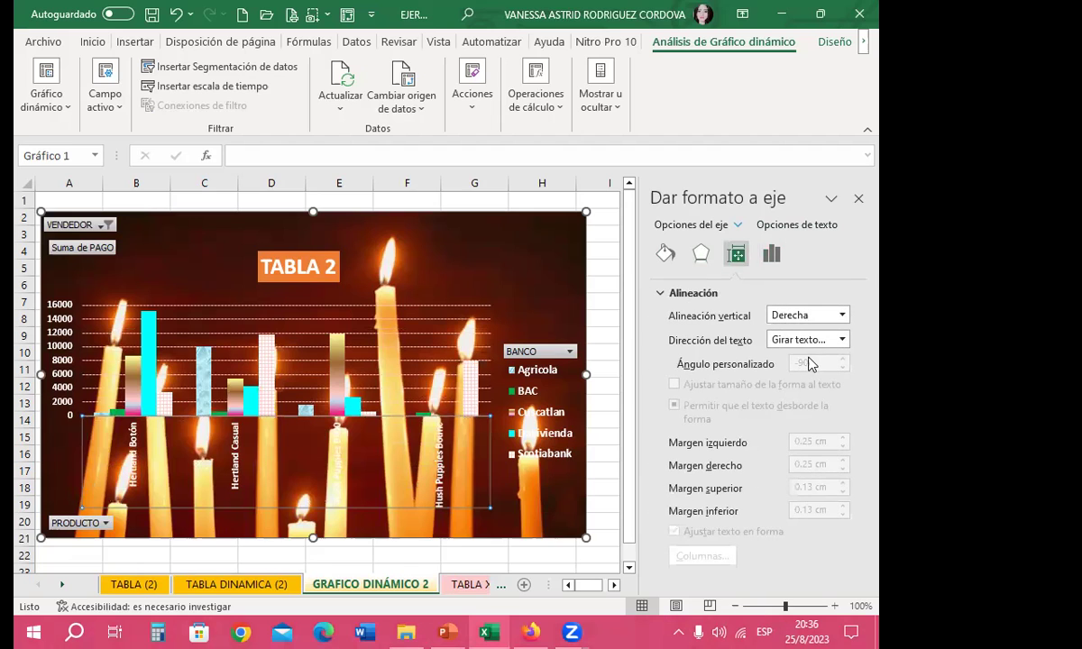
click(406, 440)
click(424, 433)
click(701, 253)
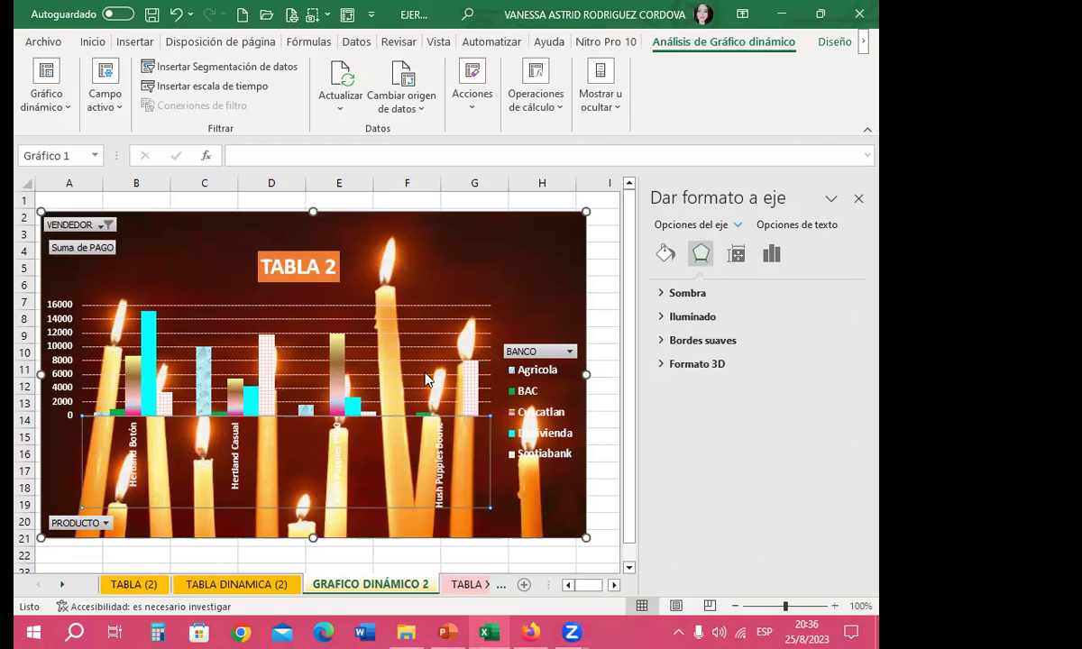
click(546, 271)
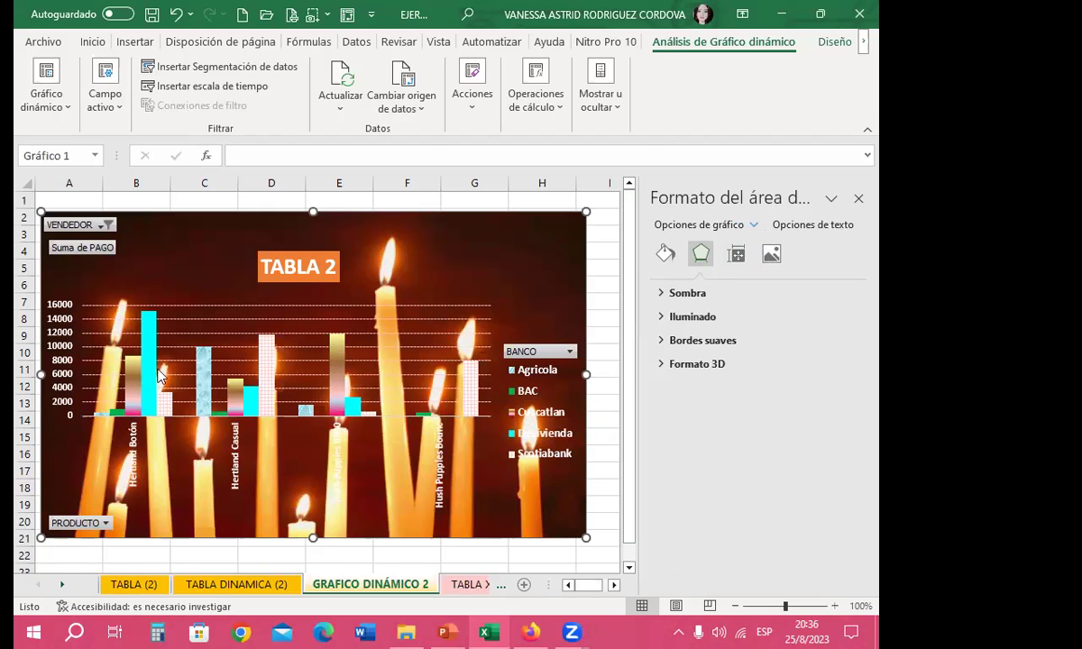
scroll(406, 352, down, 3)
scroll(487, 378, up, 2)
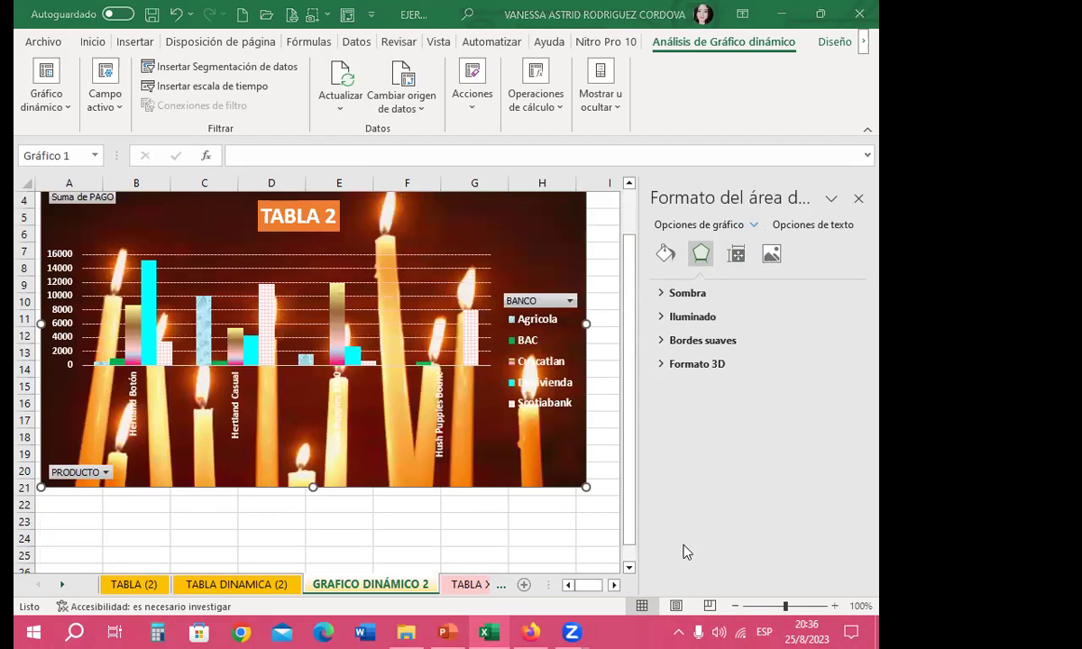
Move through the sheet tabs from TABLA XY toward the TABLA DINAMICA 2 (2) sheet
click(464, 584)
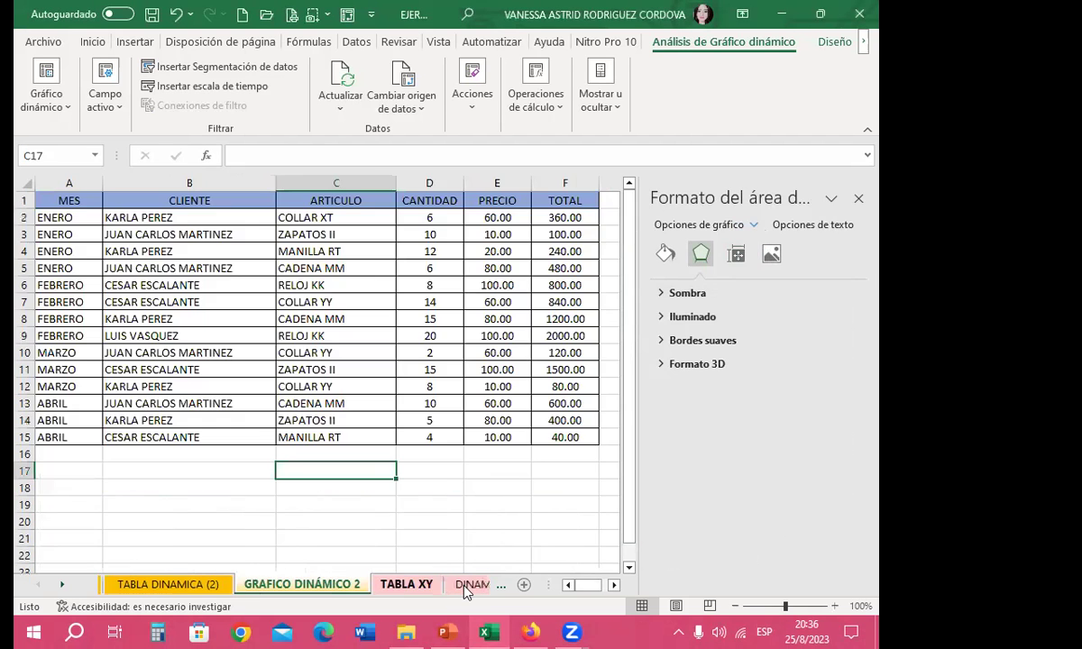
click(465, 584)
click(458, 586)
click(459, 586)
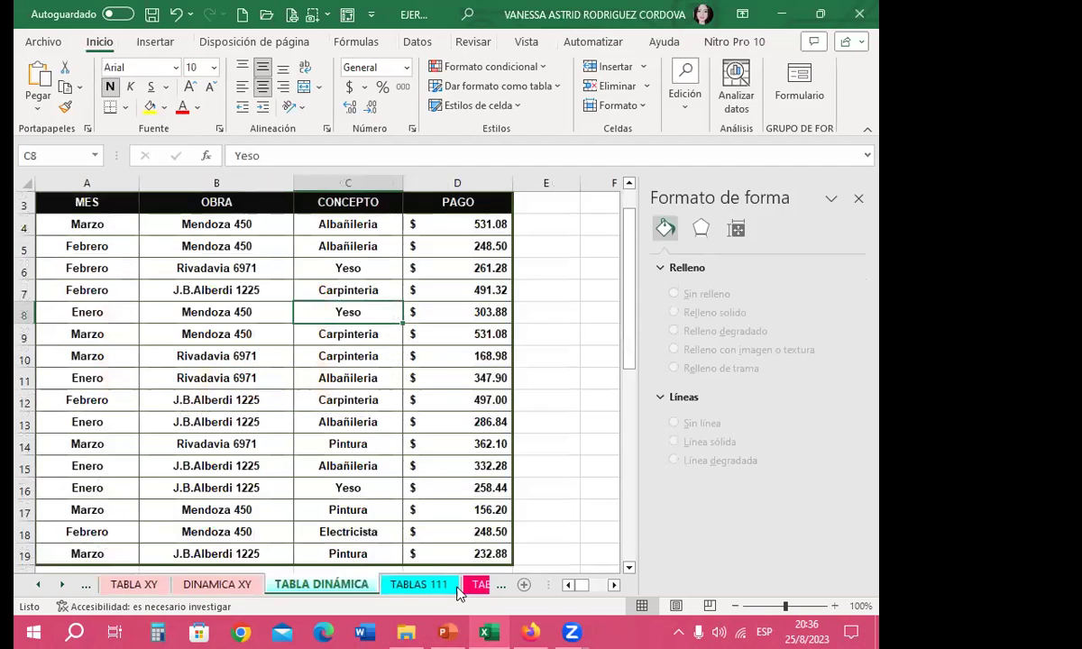
click(458, 586)
click(460, 587)
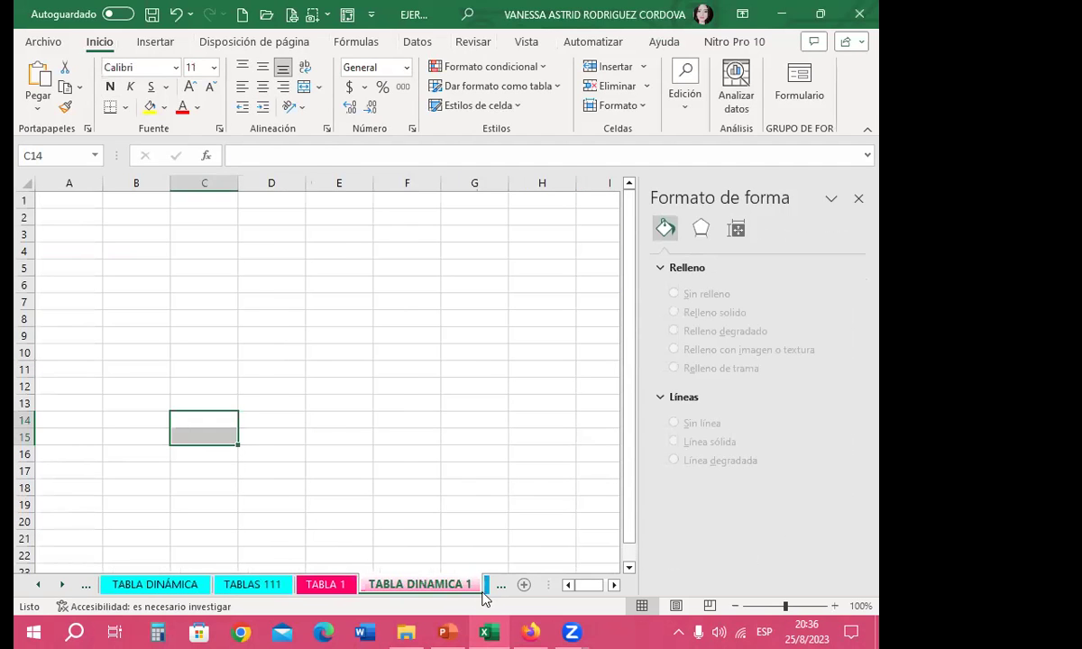
click(485, 586)
click(448, 588)
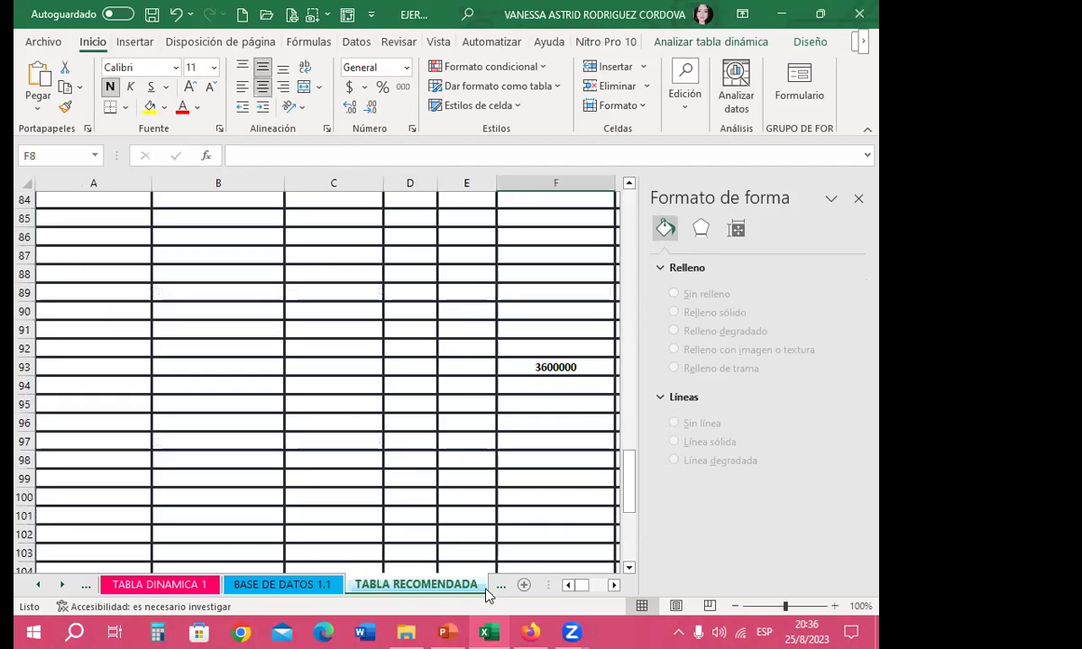
click(501, 588)
click(478, 588)
click(460, 588)
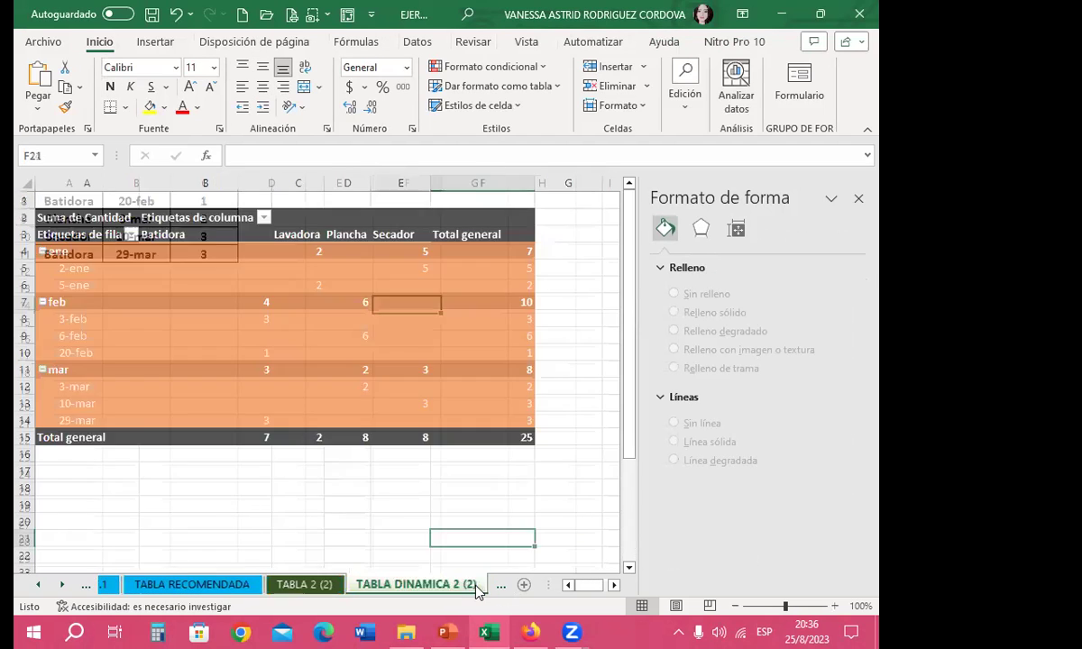
View the TABLA 2 (2) source list, then open the TABLA DINAMICA 2 (2) pivot table
click(304, 588)
scroll(150, 242, up, 3)
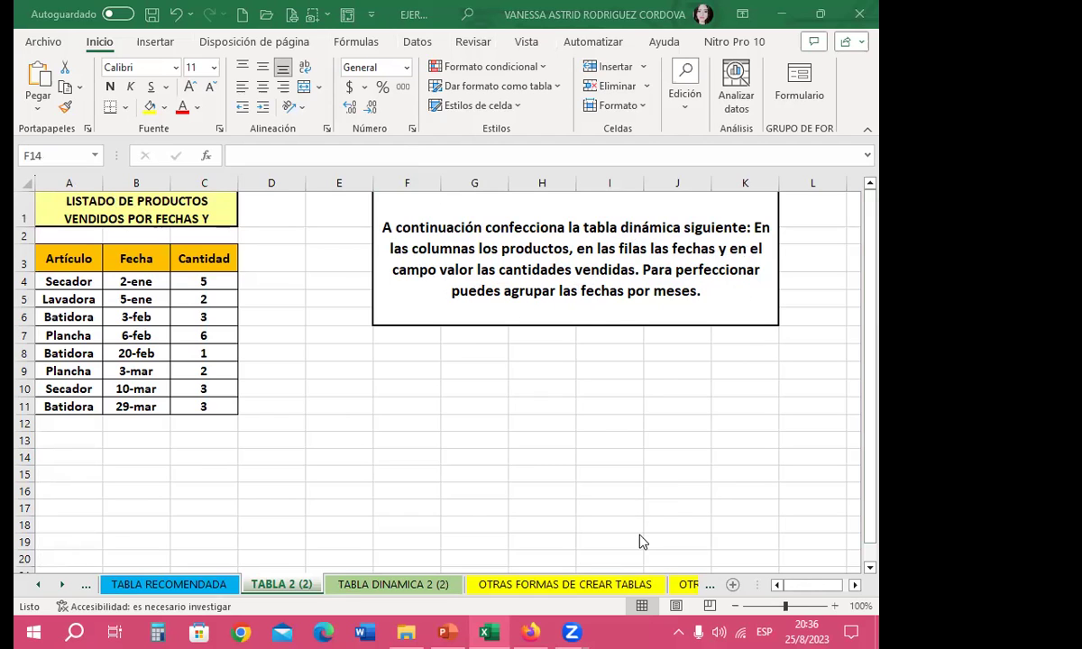
click(351, 585)
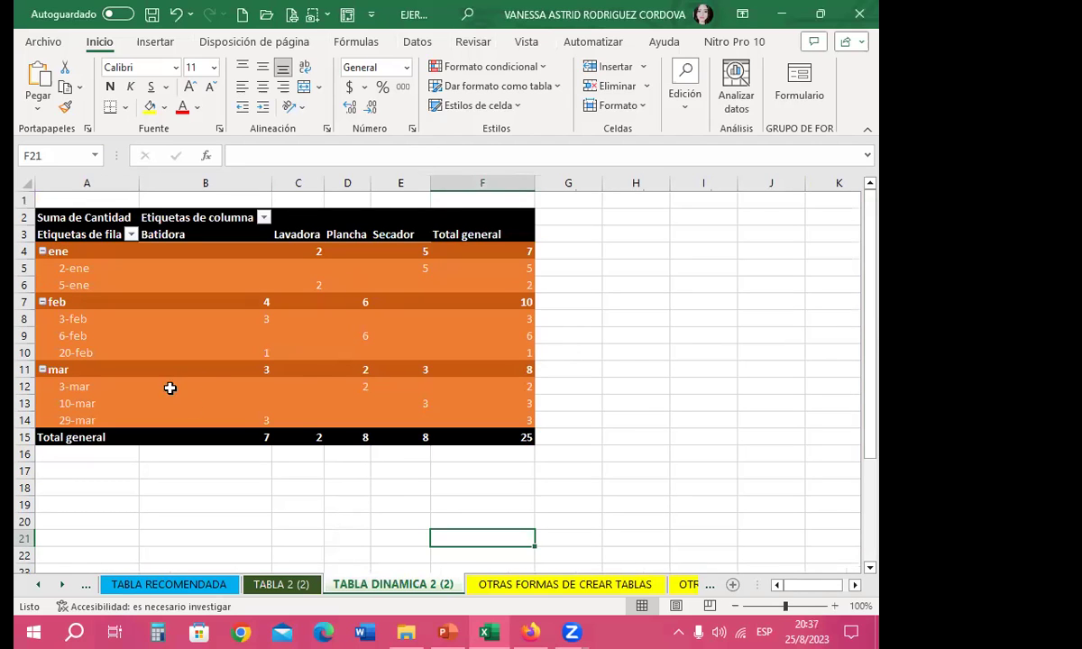
Show the pivot table field list from Analizar tabla dinámica > Mostrar
click(299, 385)
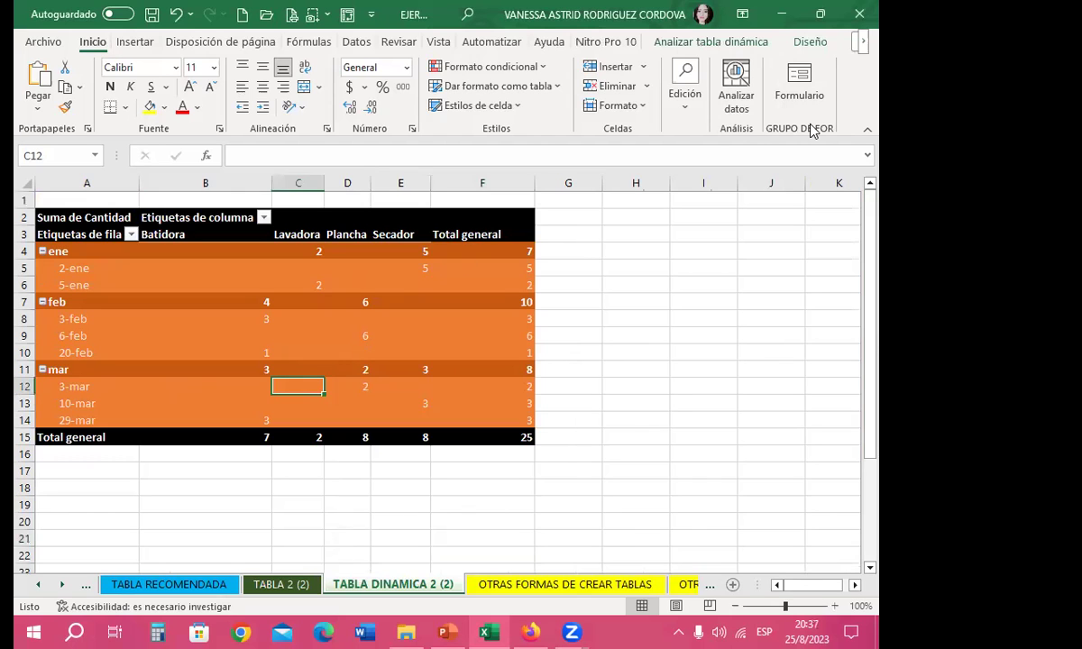
click(710, 41)
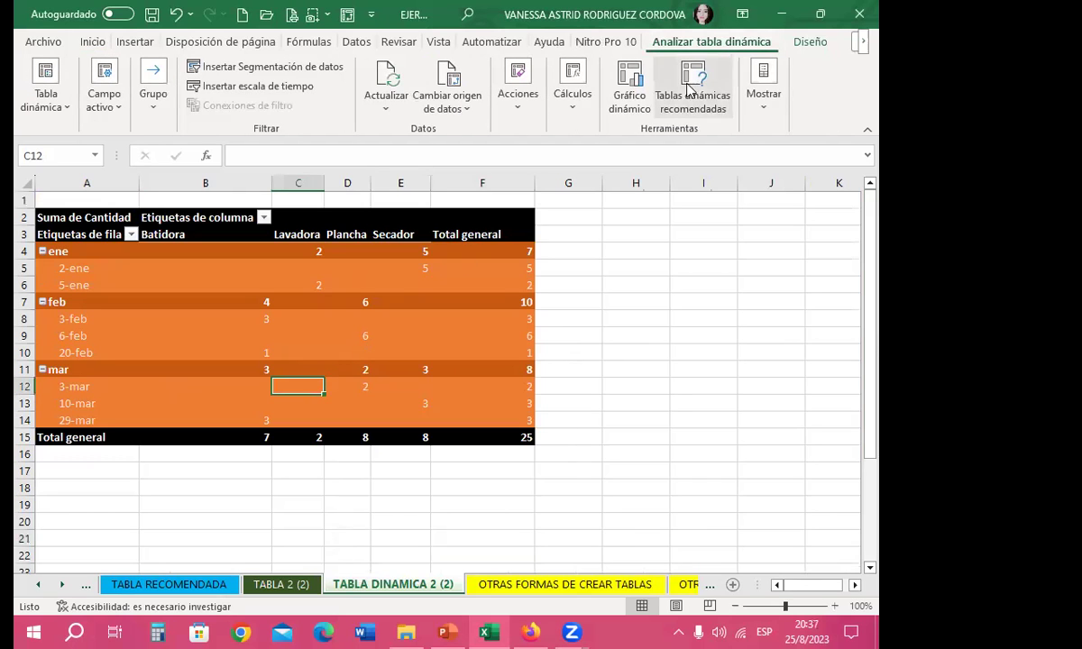
click(764, 99)
click(739, 170)
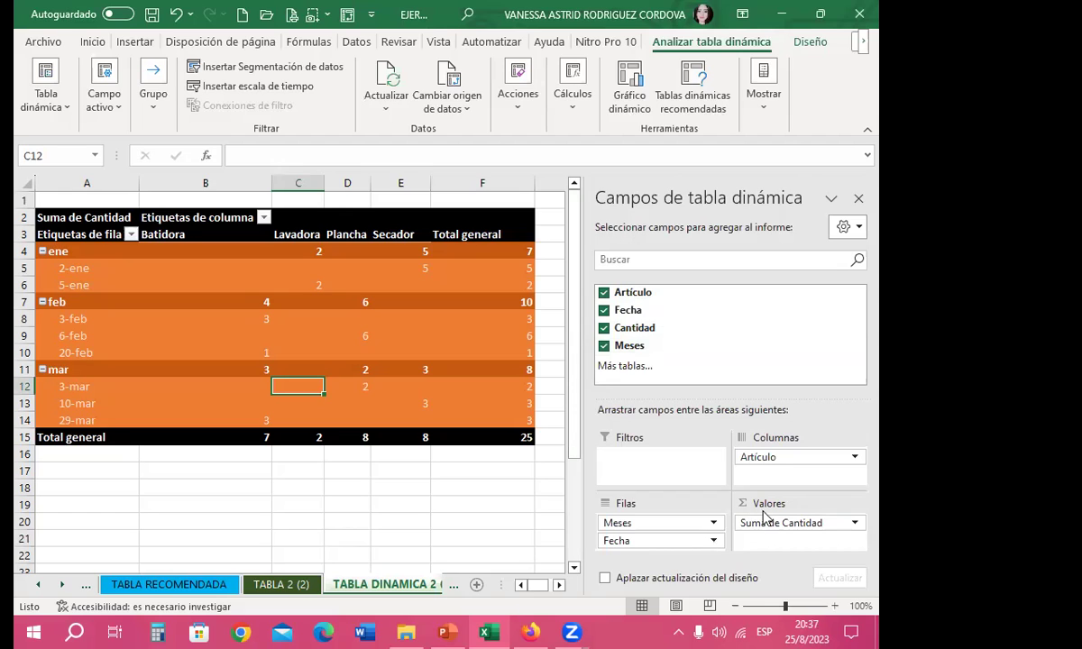
click(730, 545)
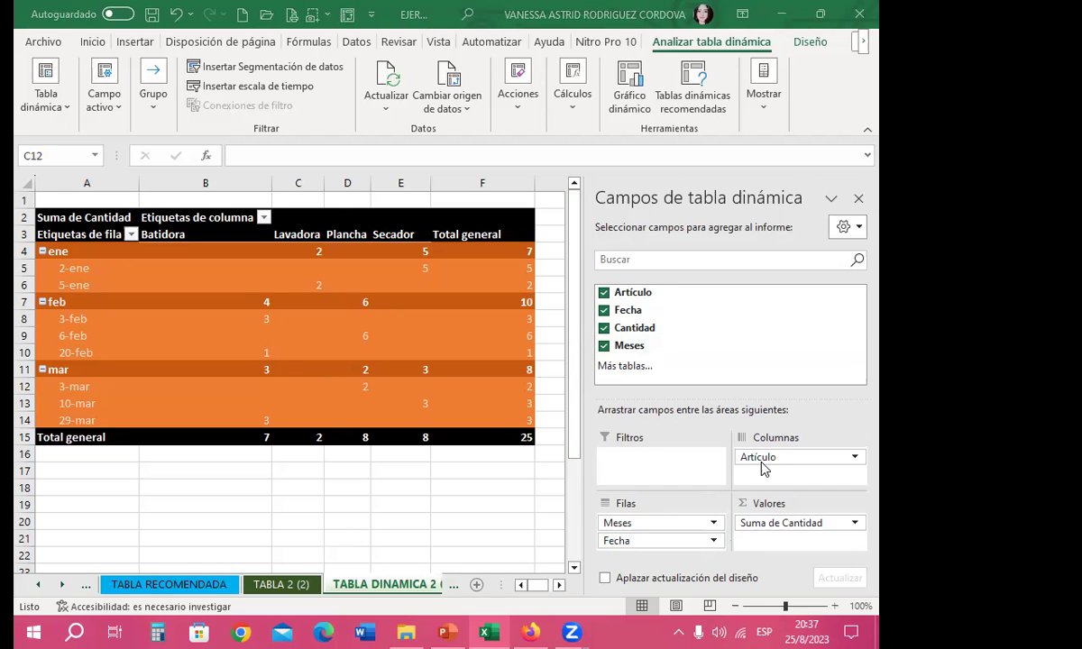
Collapse the ene, feb and mar groups to their totals and look over the grouping options
click(42, 253)
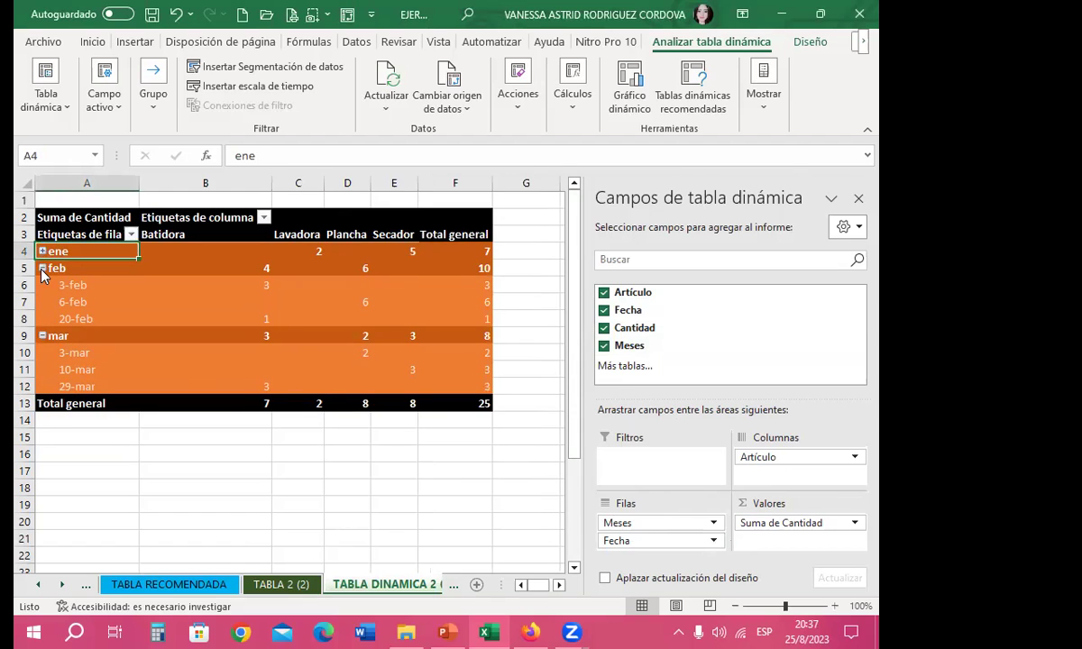
click(42, 268)
click(42, 285)
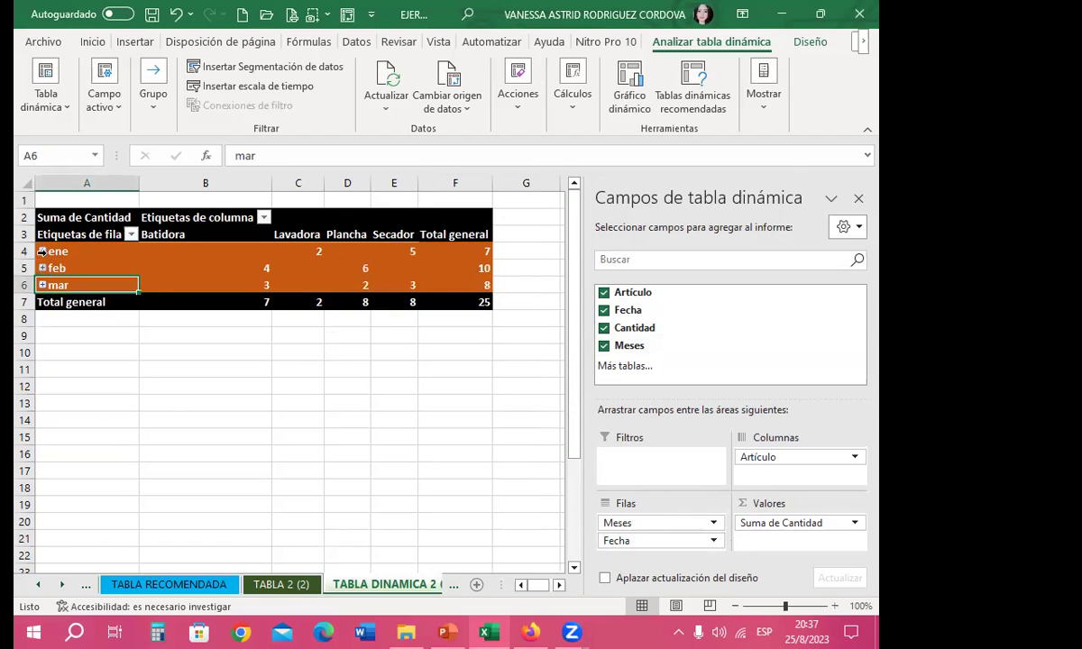
click(520, 106)
click(520, 106)
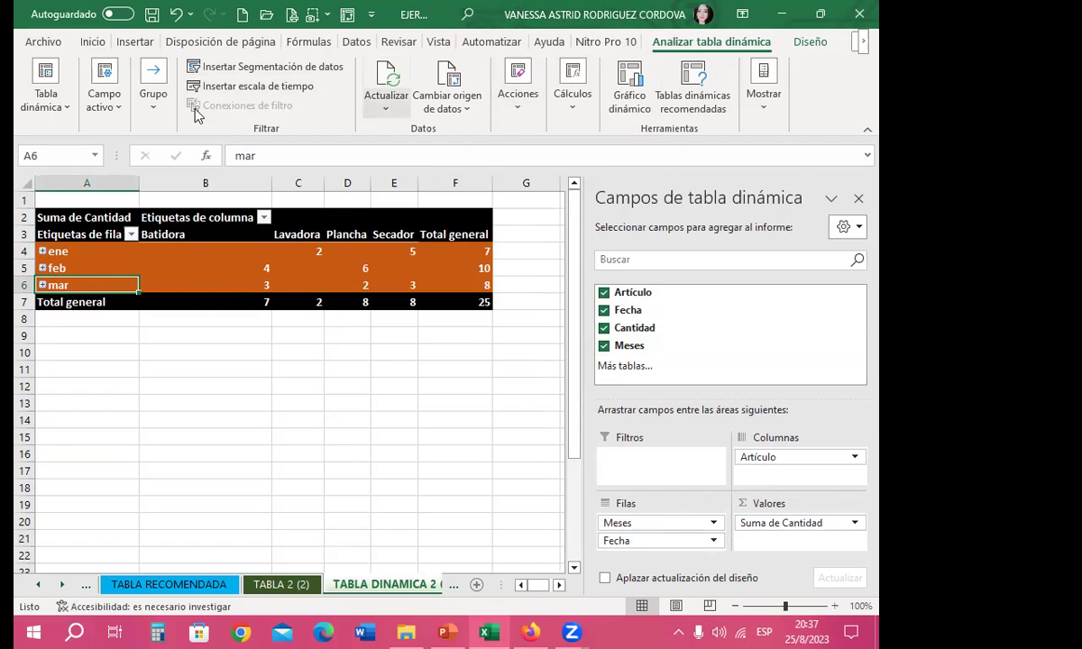
click(154, 99)
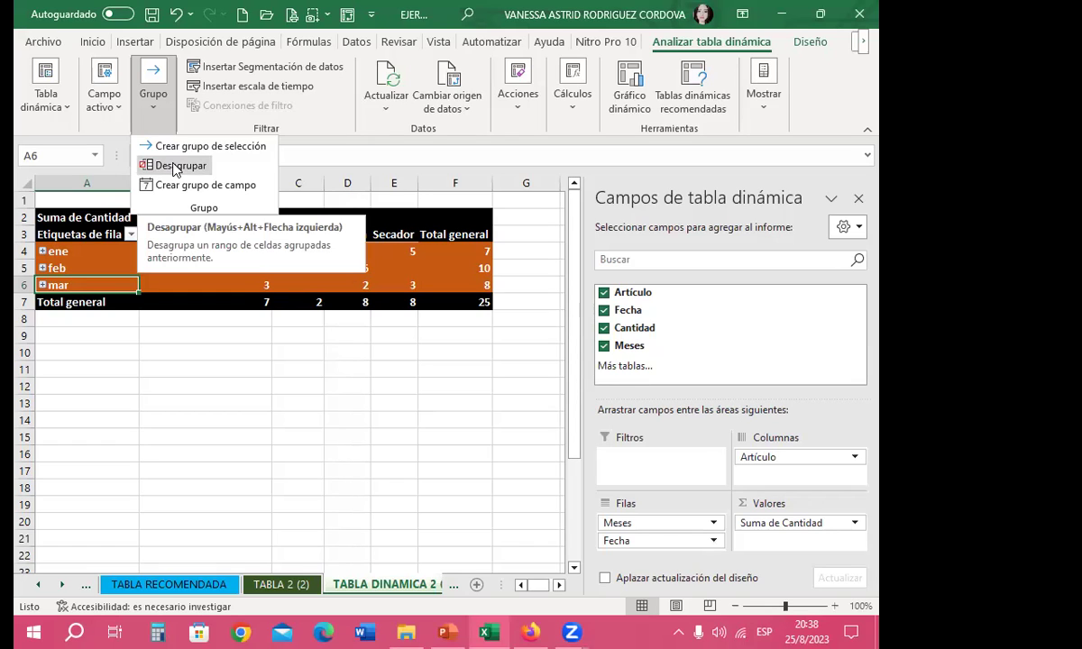
key(Escape)
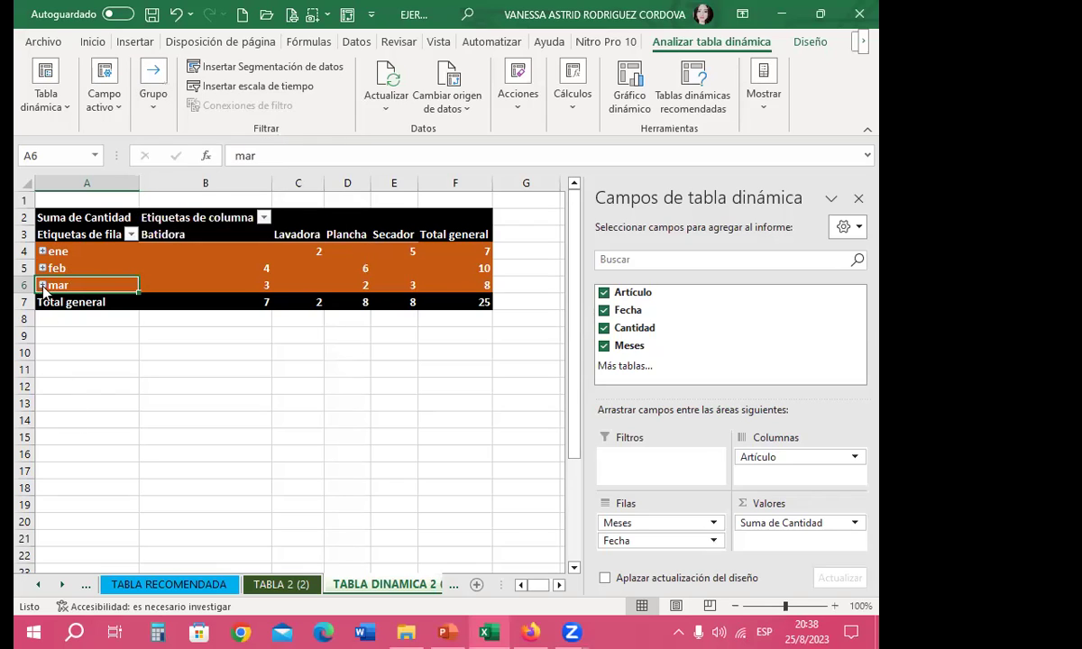
click(43, 285)
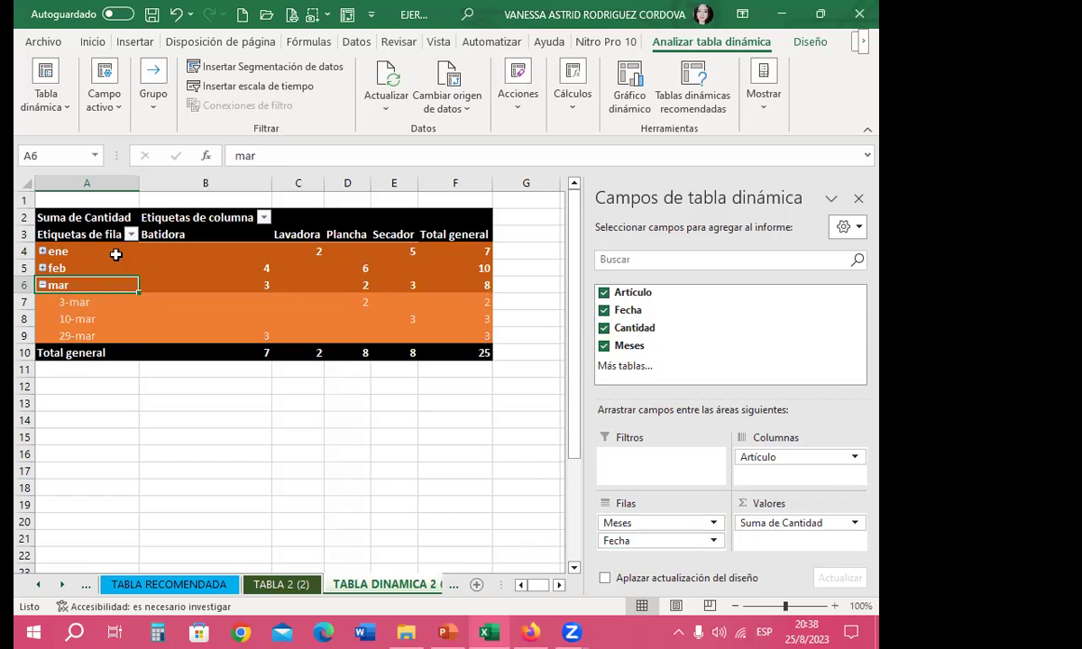
click(42, 285)
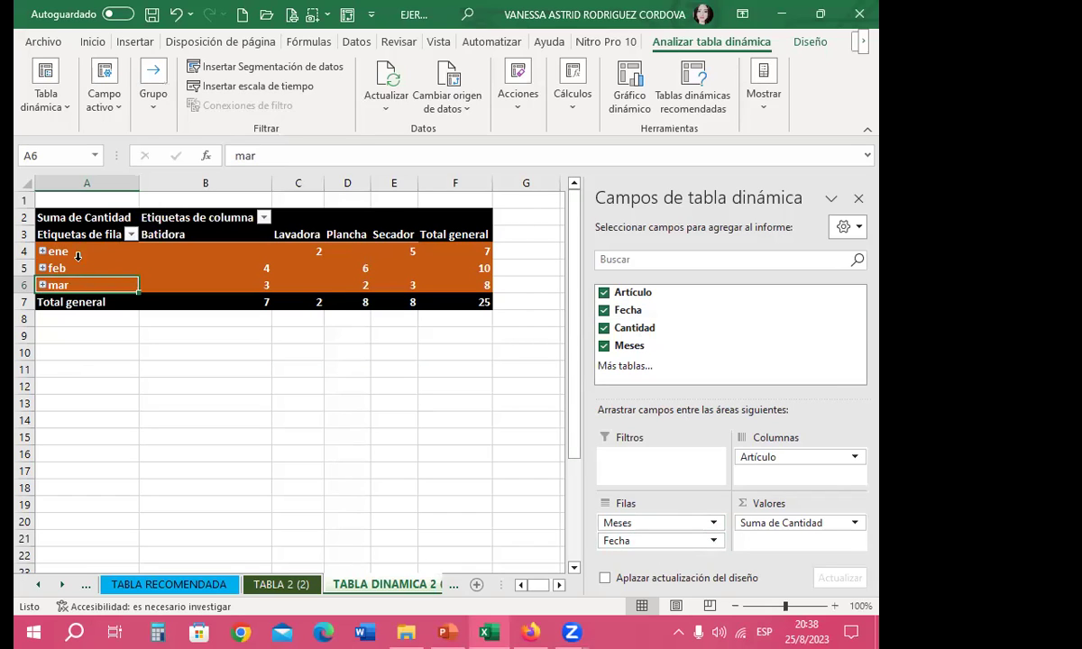
click(162, 255)
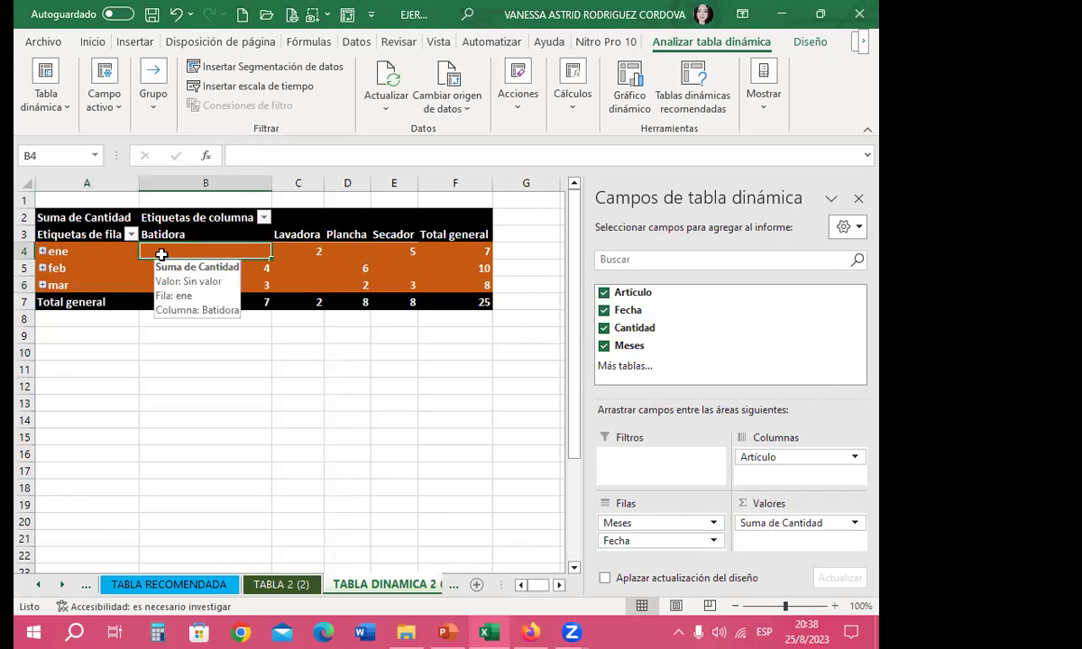
Insert a clustered bar pivot chart (Barras agrupadas) and drag it below the pivot table
click(625, 86)
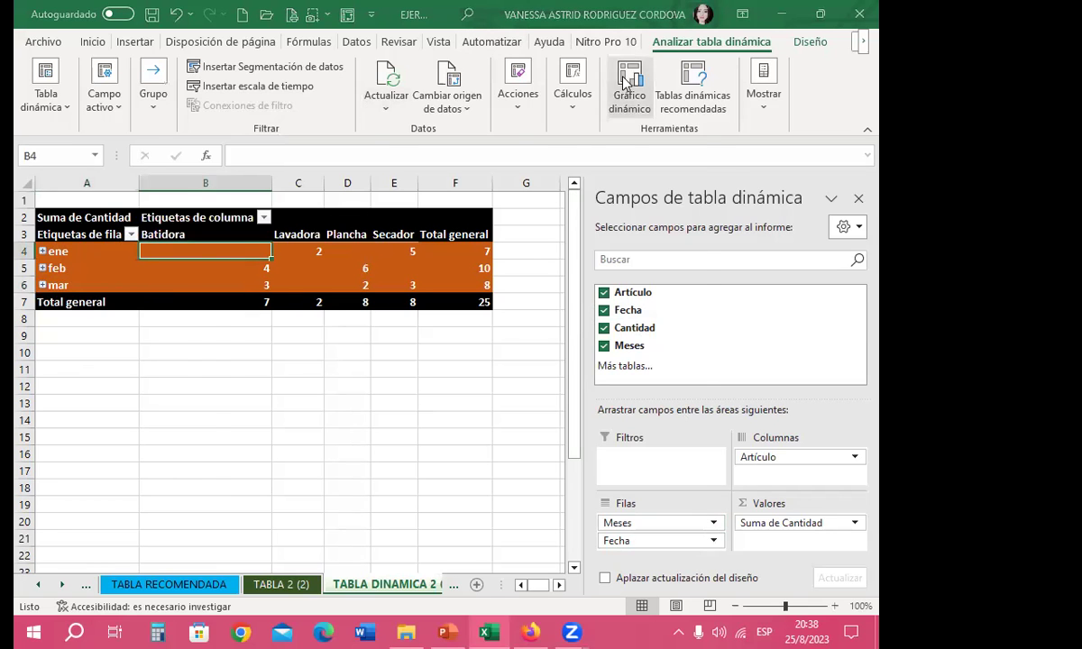
click(240, 205)
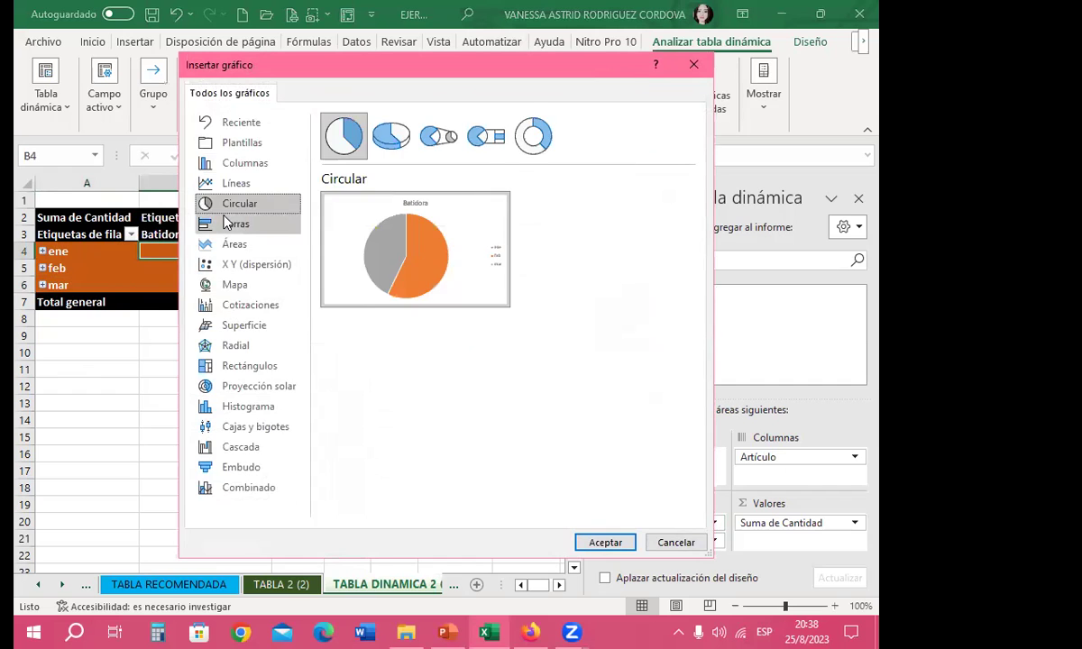
click(236, 223)
click(584, 543)
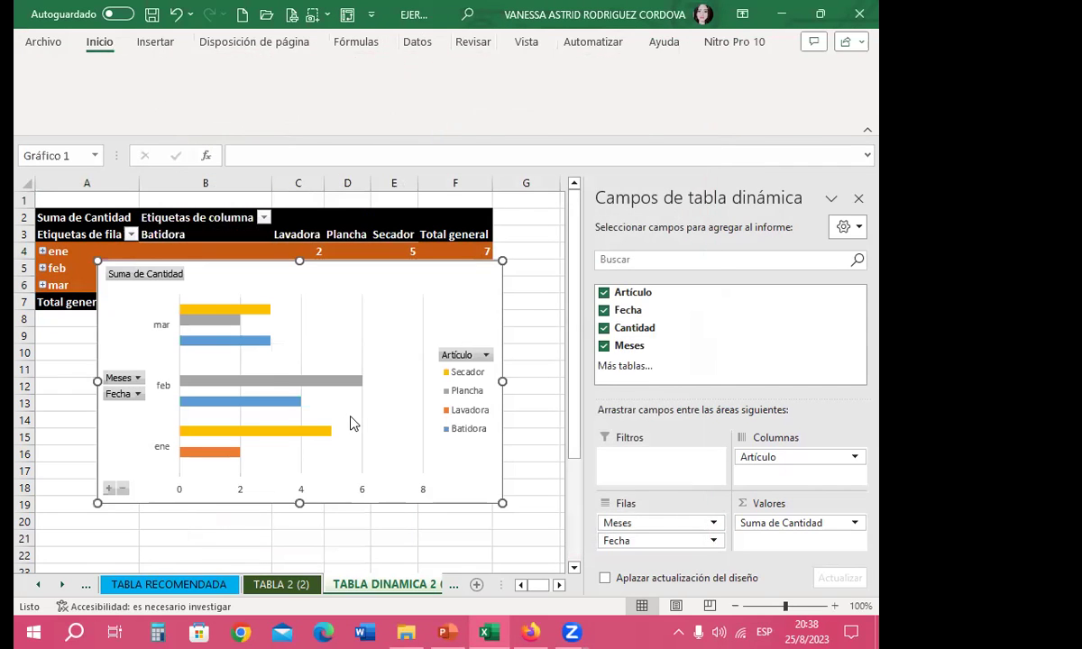
drag(447, 280, 426, 346)
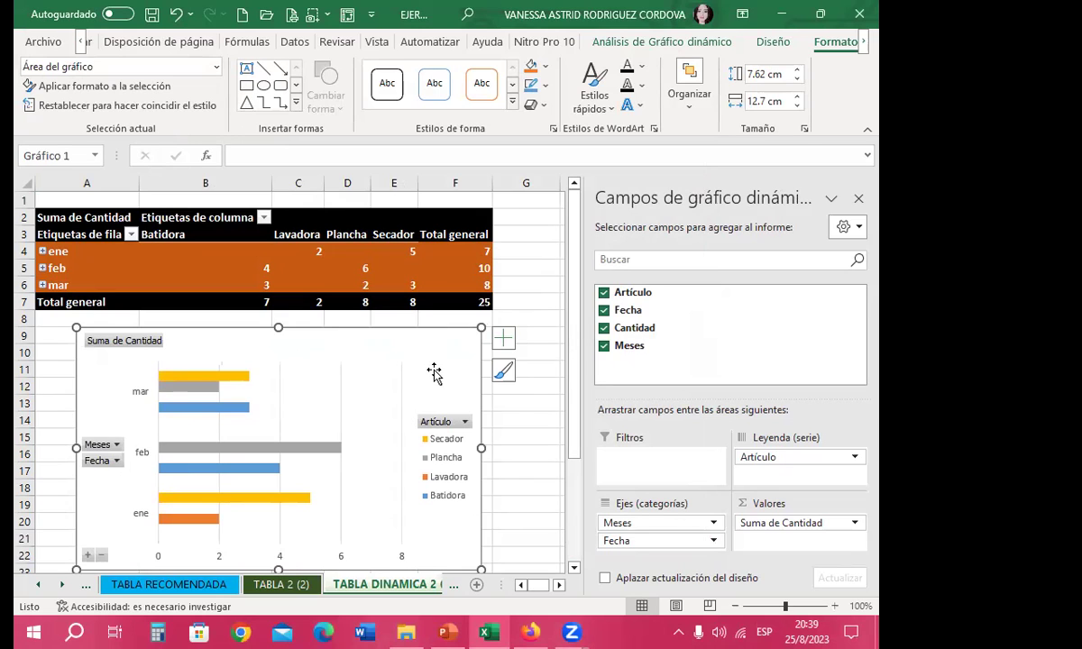
scroll(215, 471, down, 2)
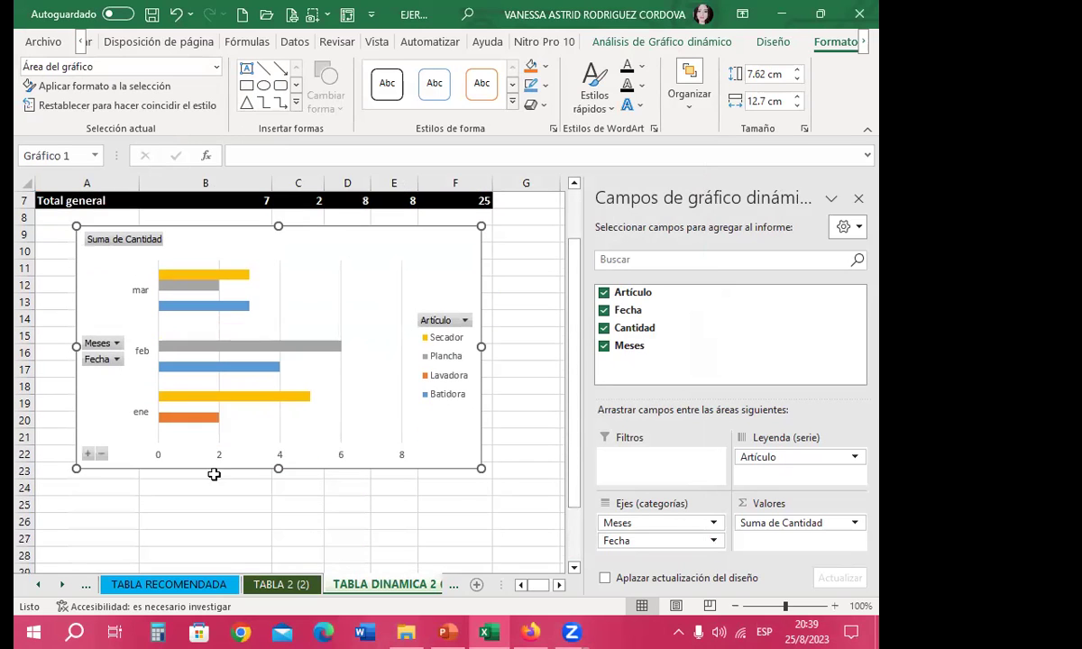
click(115, 345)
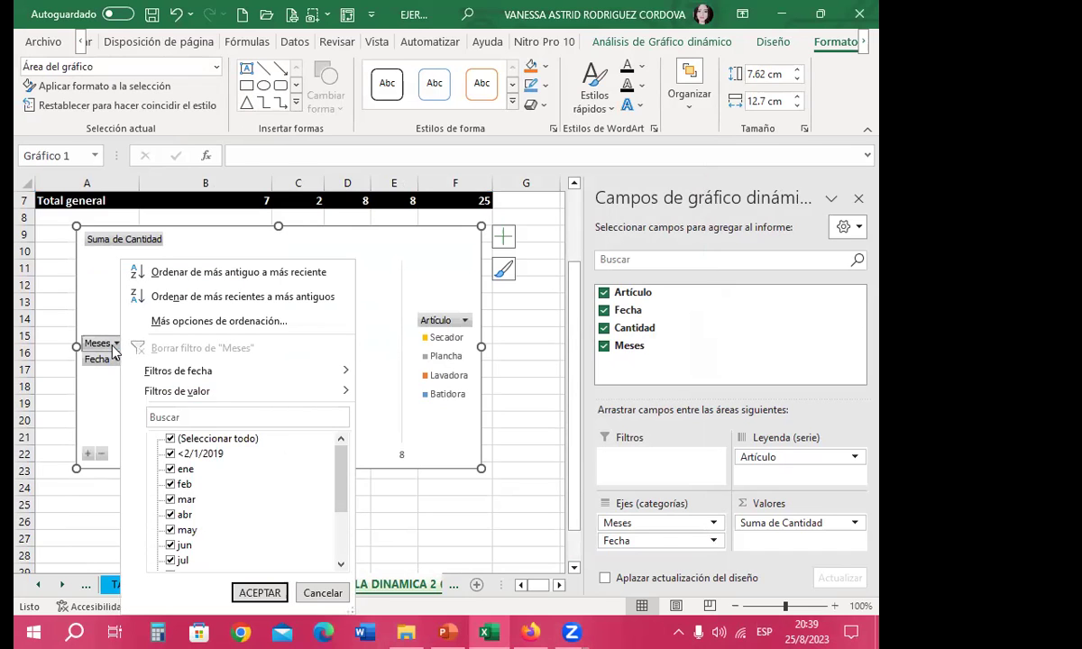
click(115, 344)
click(115, 359)
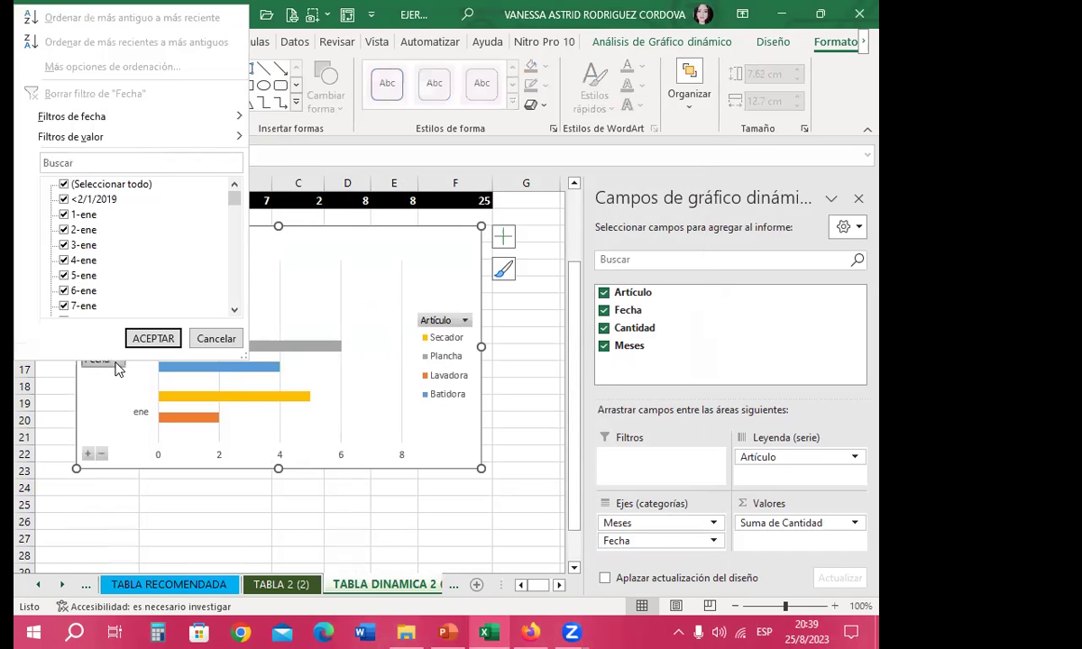
click(215, 339)
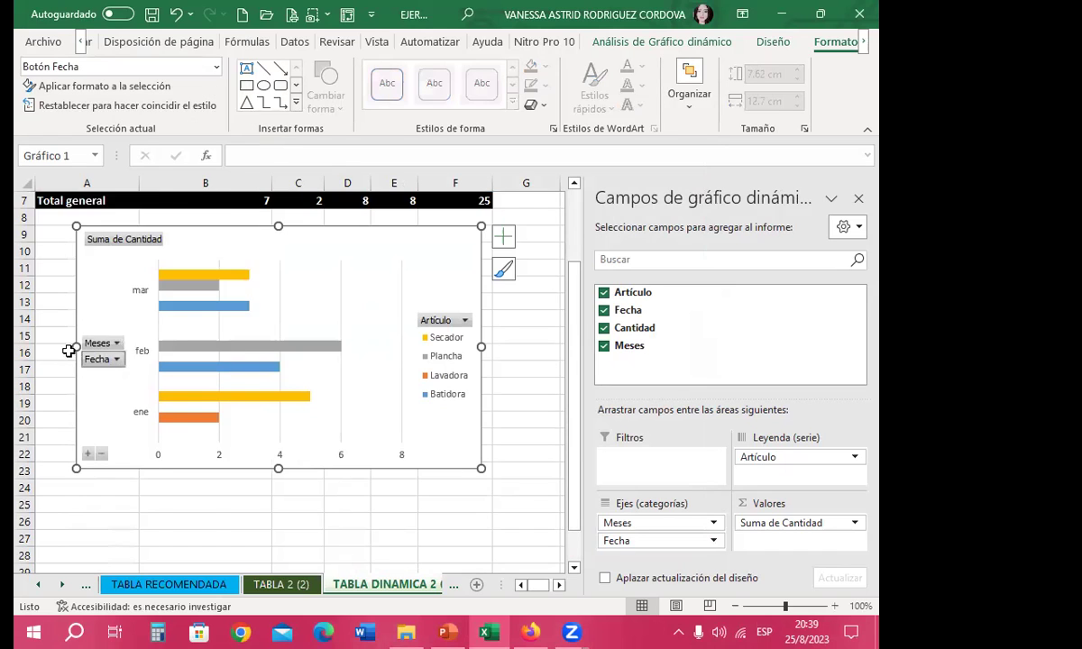
scroll(55, 333, up, 2)
click(130, 234)
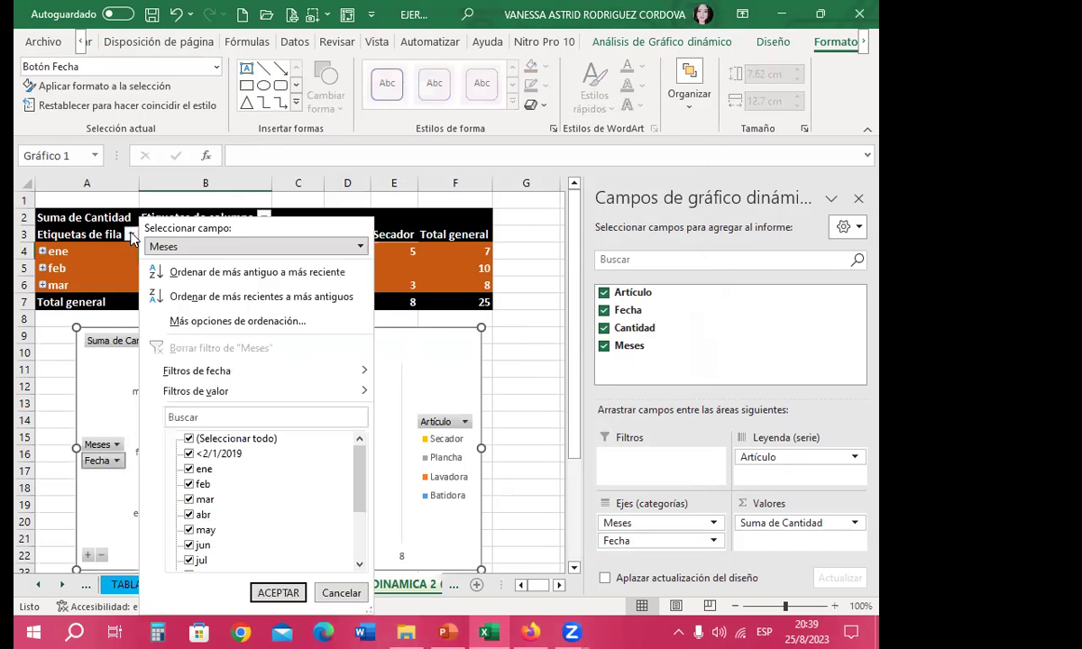
scroll(226, 525, down, 3)
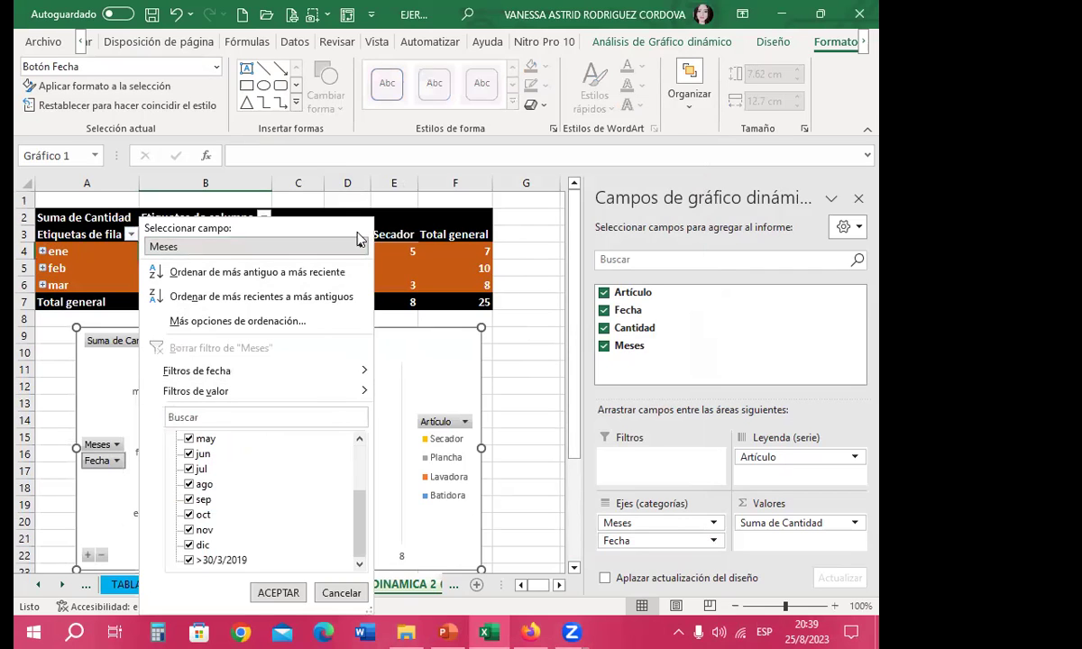
click(340, 592)
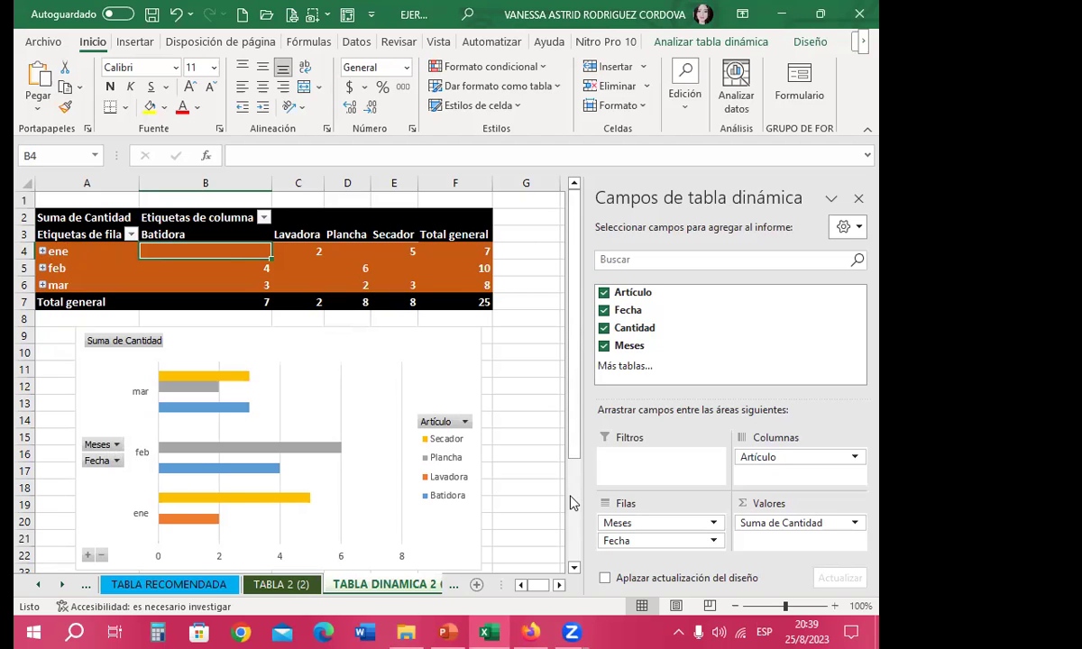
click(280, 585)
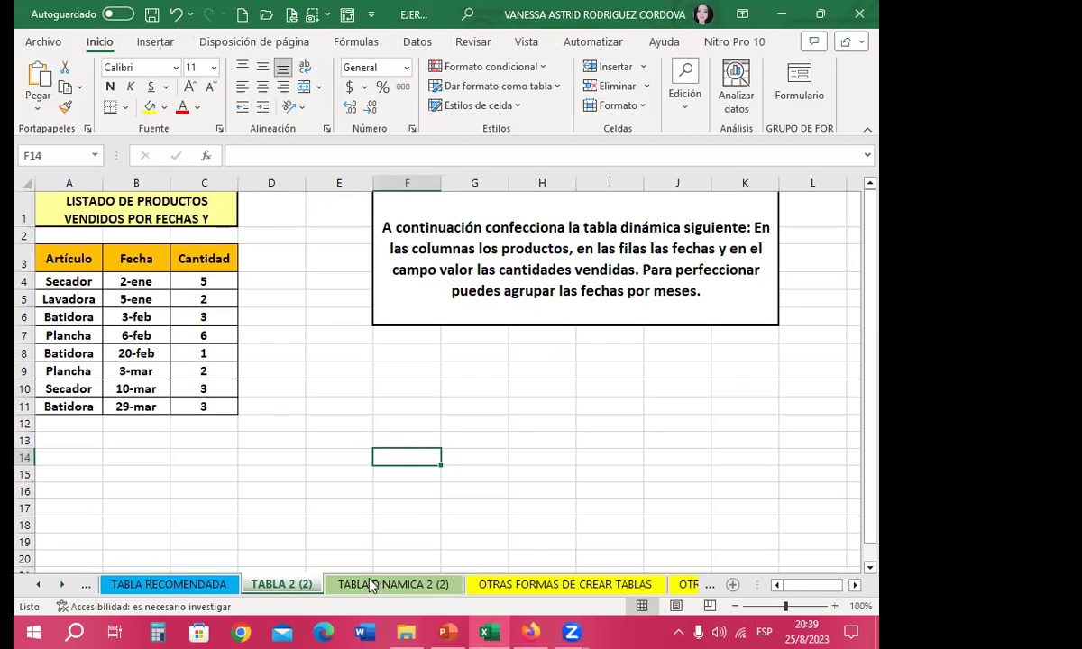
Return to TABLA DINAMICA 2 (2), alternate between the bar chart and pivot table, ending on a pivot cell
key(ctrl+Page_Down)
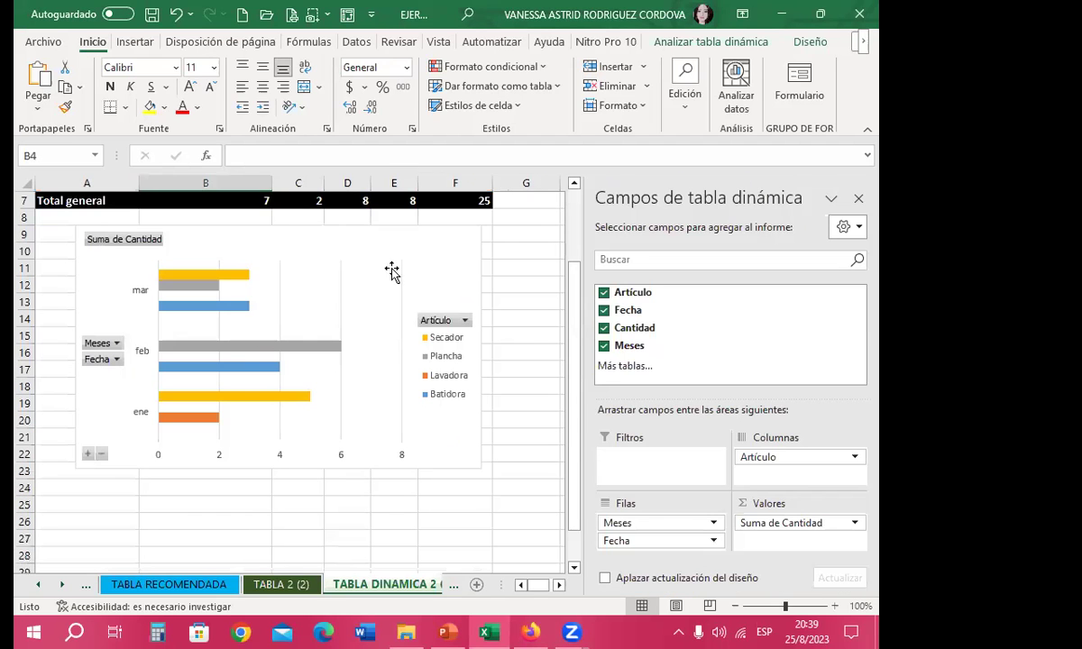
click(443, 273)
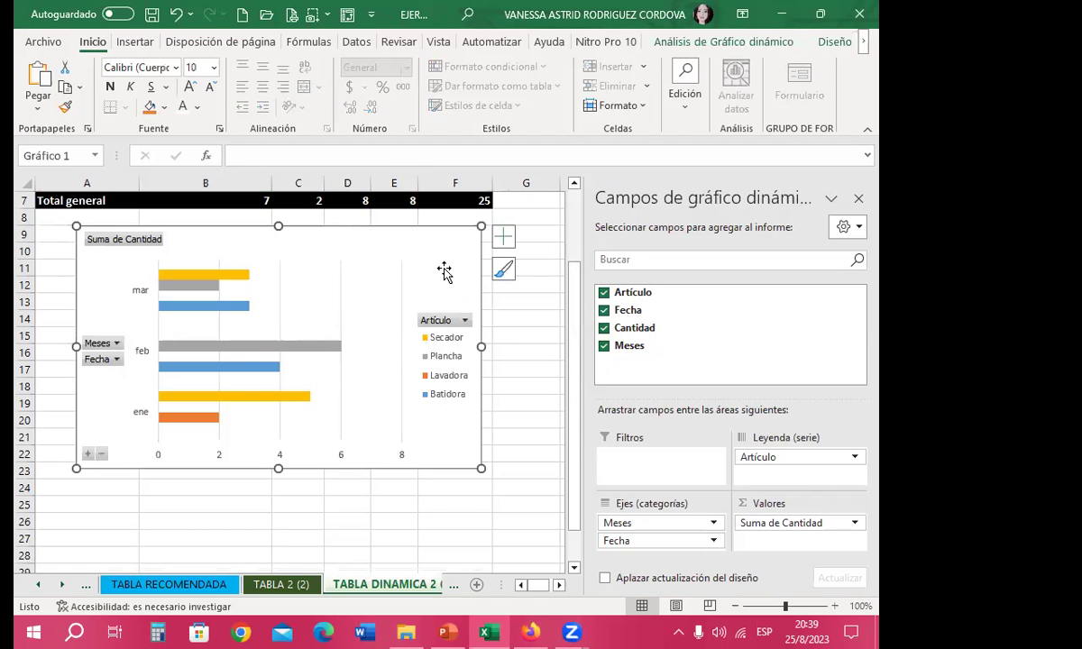
scroll(436, 290, up, 1)
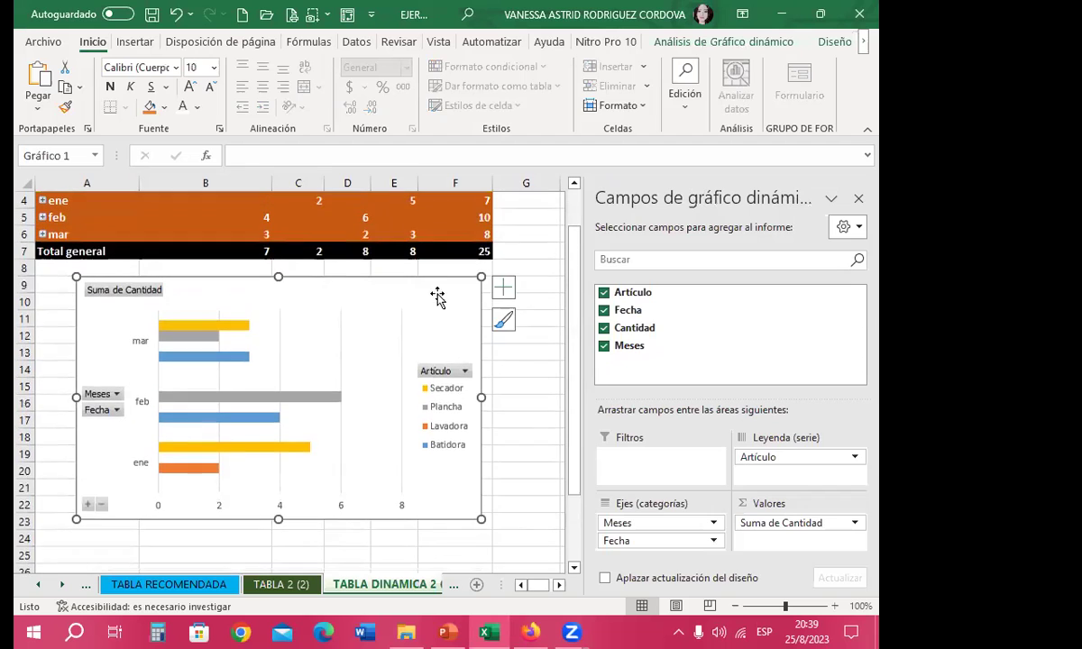
scroll(398, 323, up, 1)
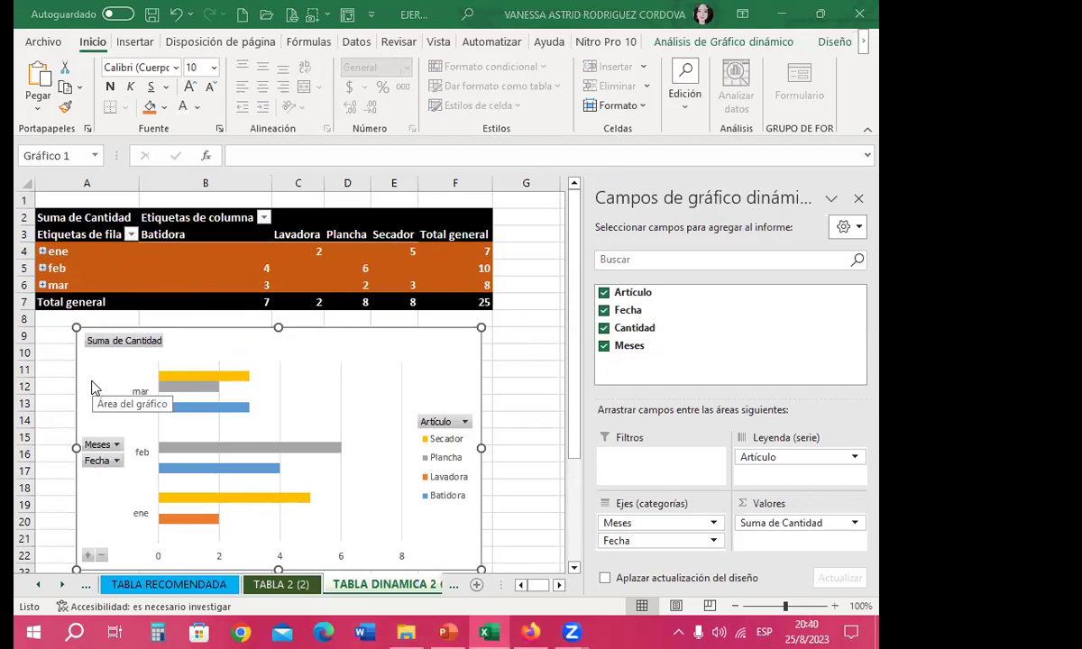
click(451, 371)
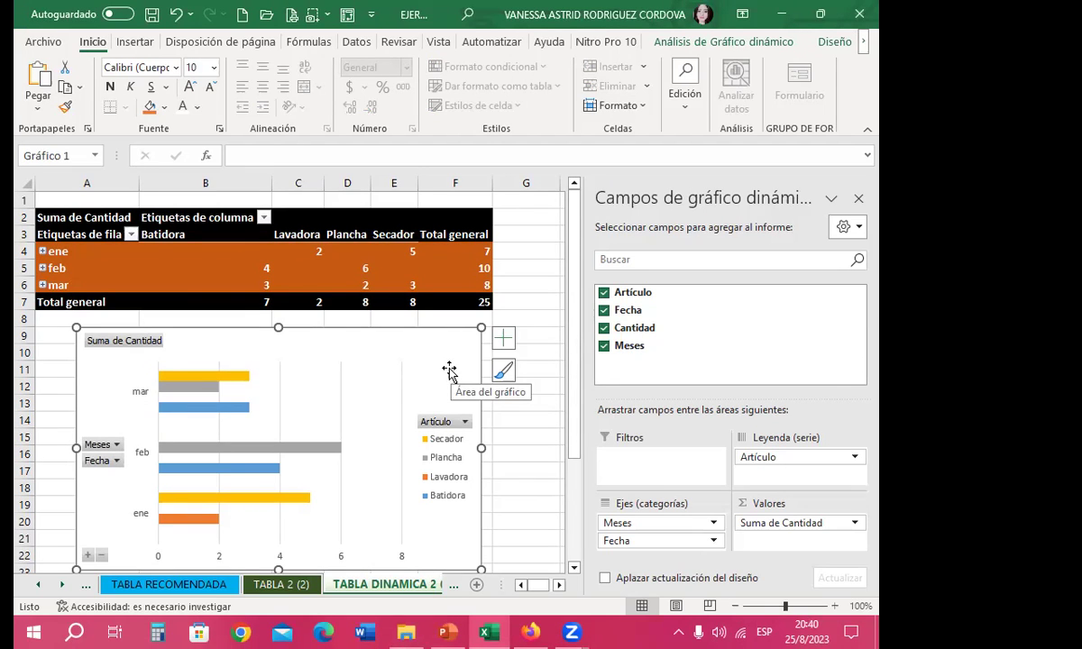
click(423, 284)
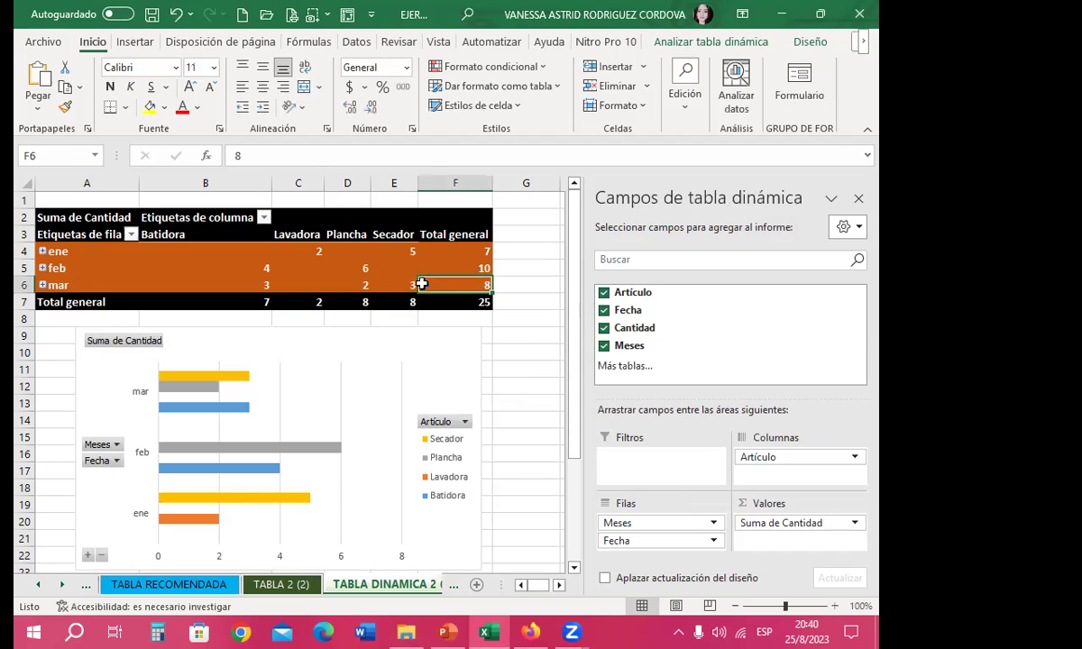
click(428, 368)
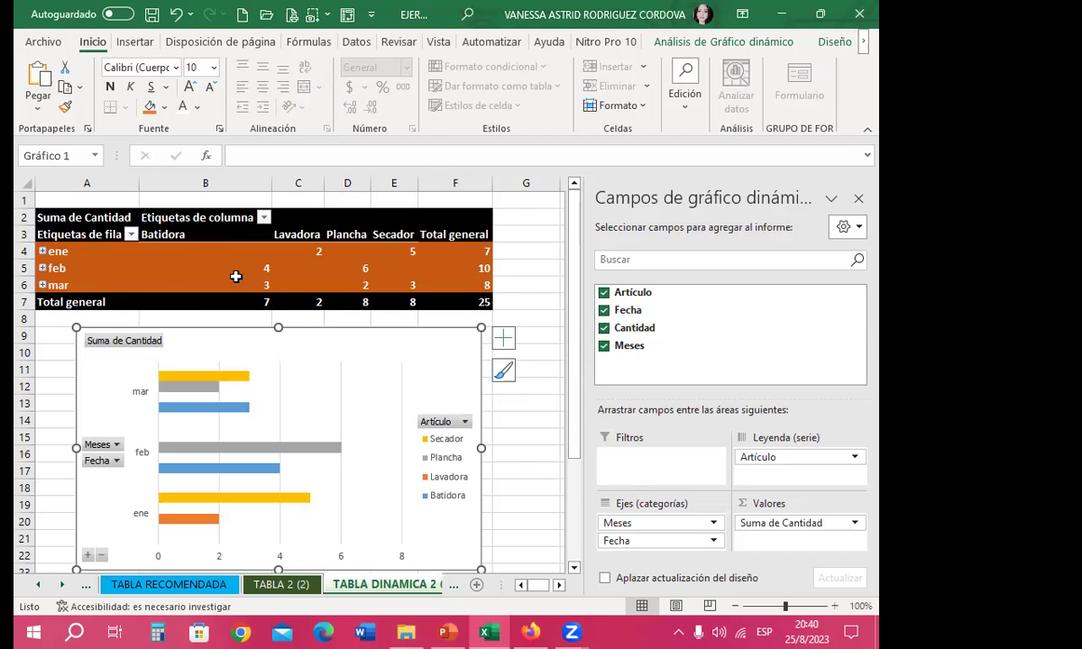
click(300, 267)
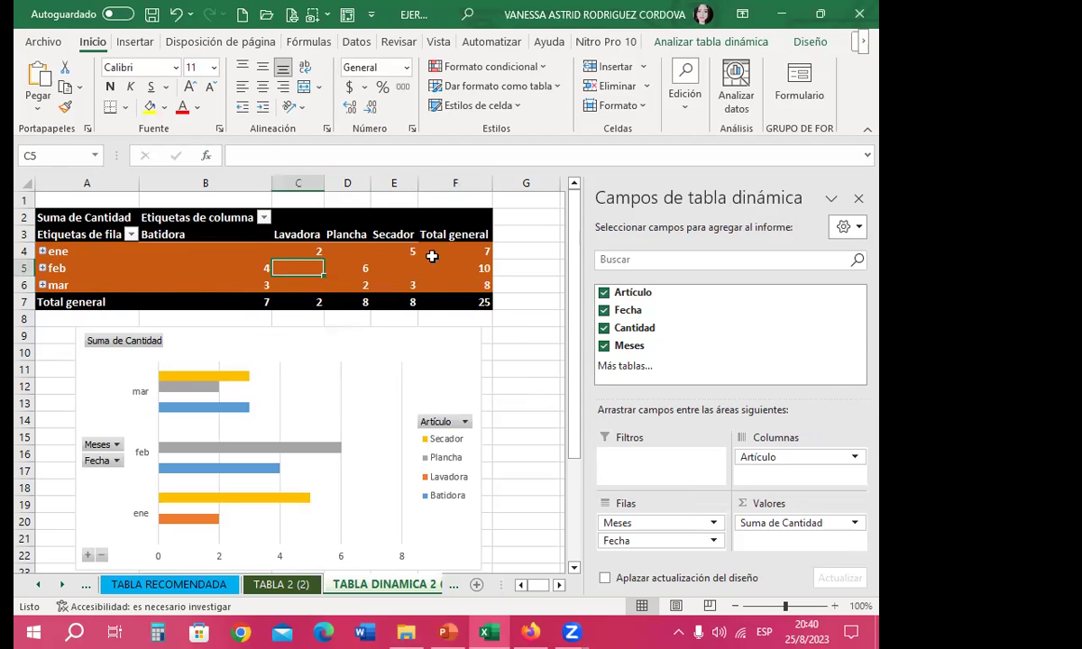
click(424, 361)
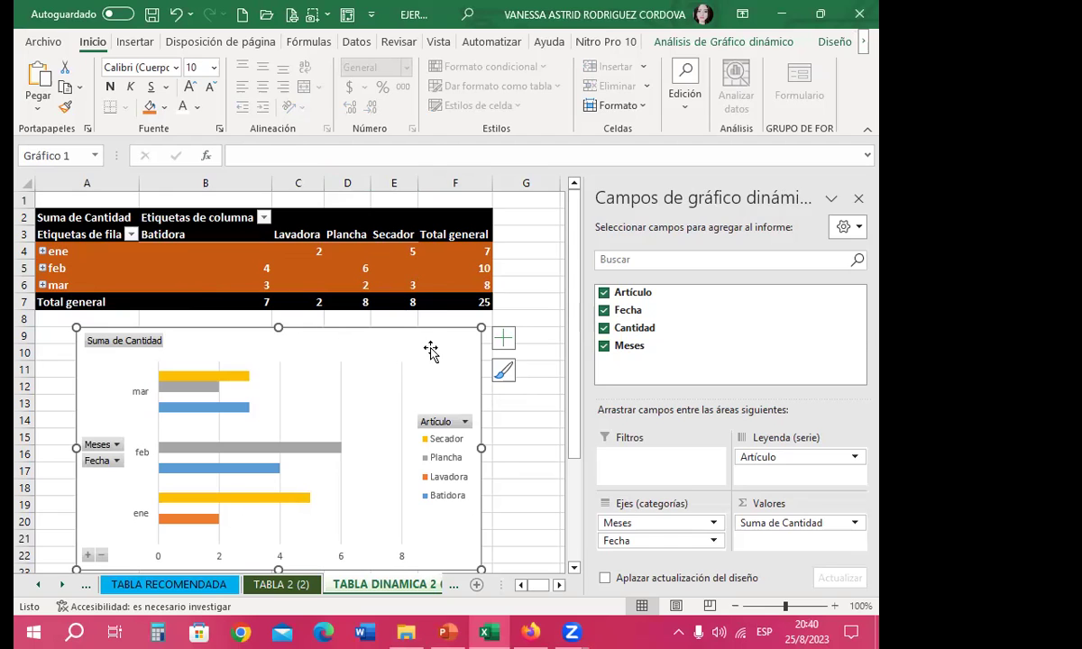
scroll(432, 352, down, 2)
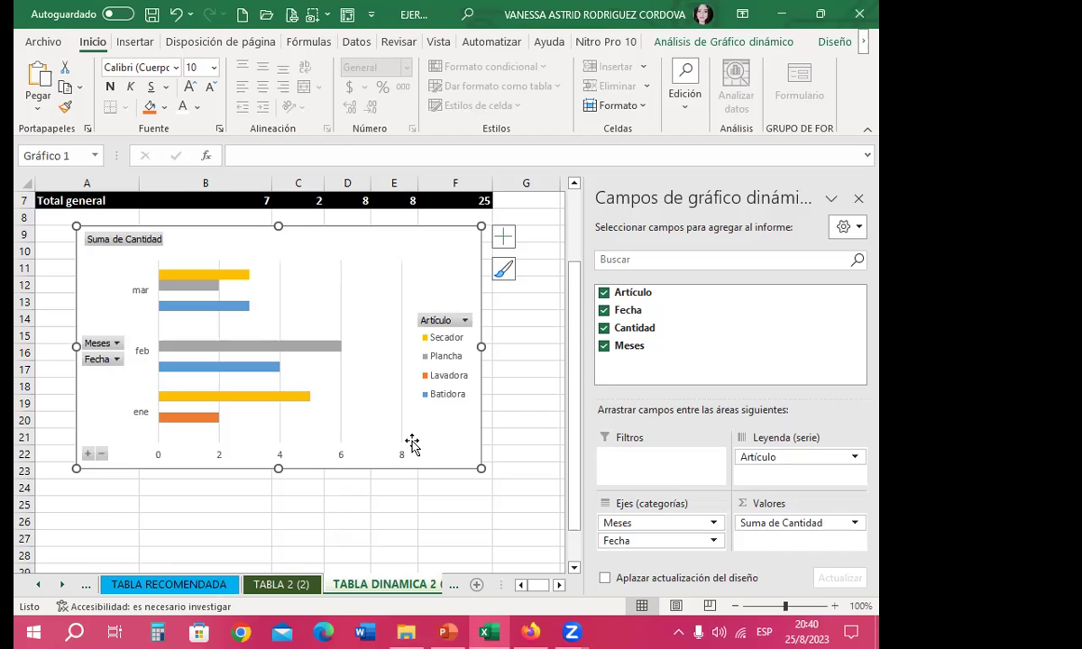
scroll(412, 442, up, 2)
click(291, 283)
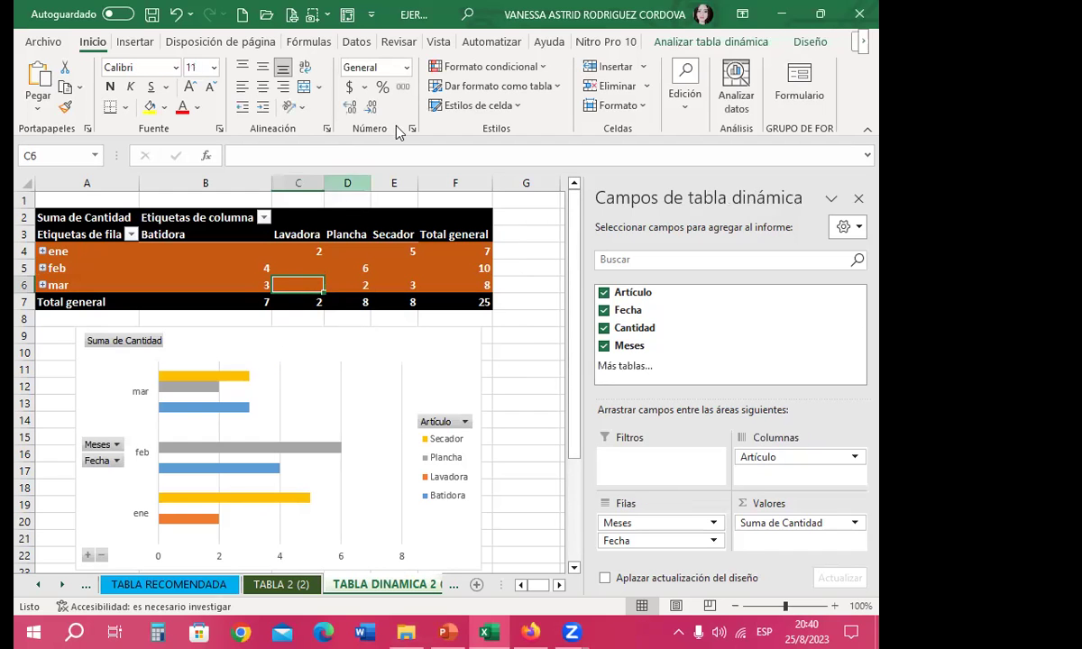
Insert a Circular pivot chart and drag it below the bar chart
click(691, 42)
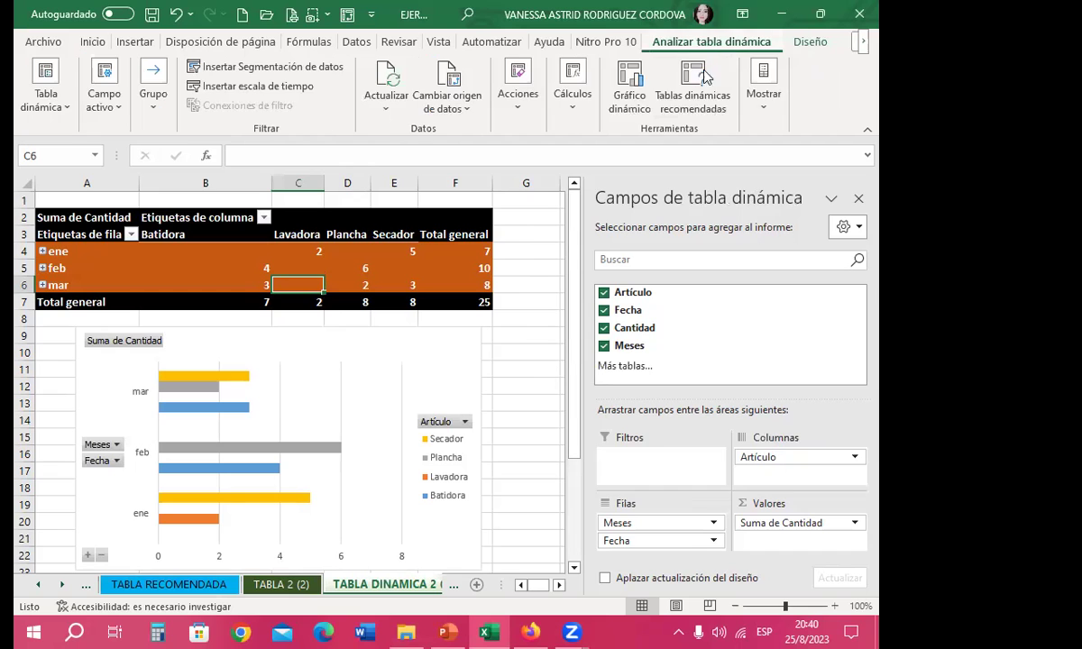
click(629, 94)
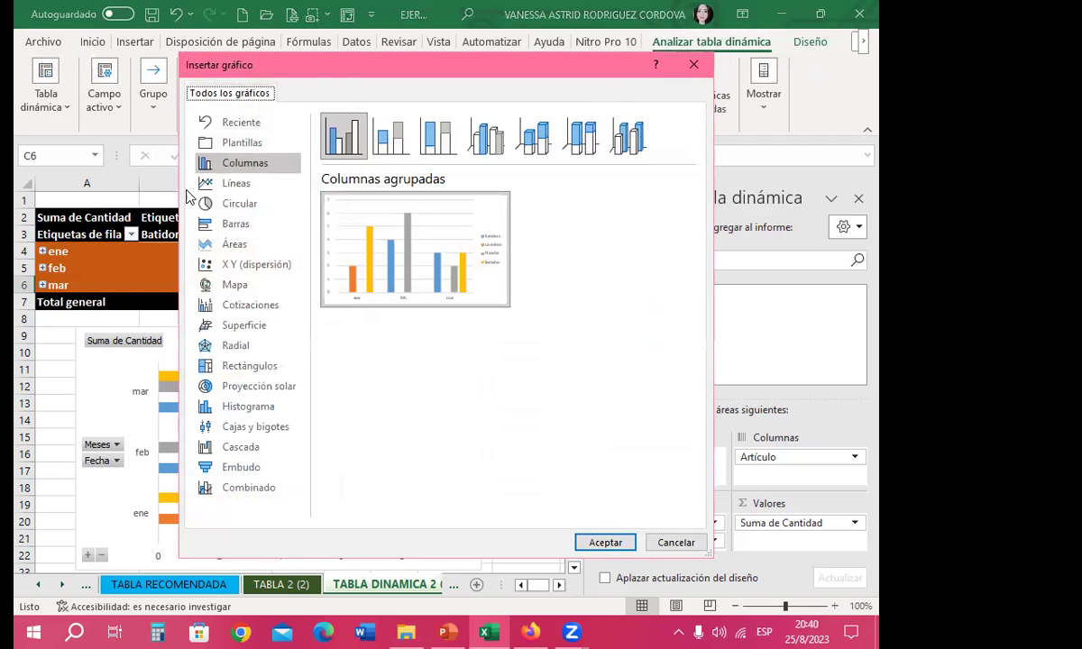
click(226, 202)
click(605, 542)
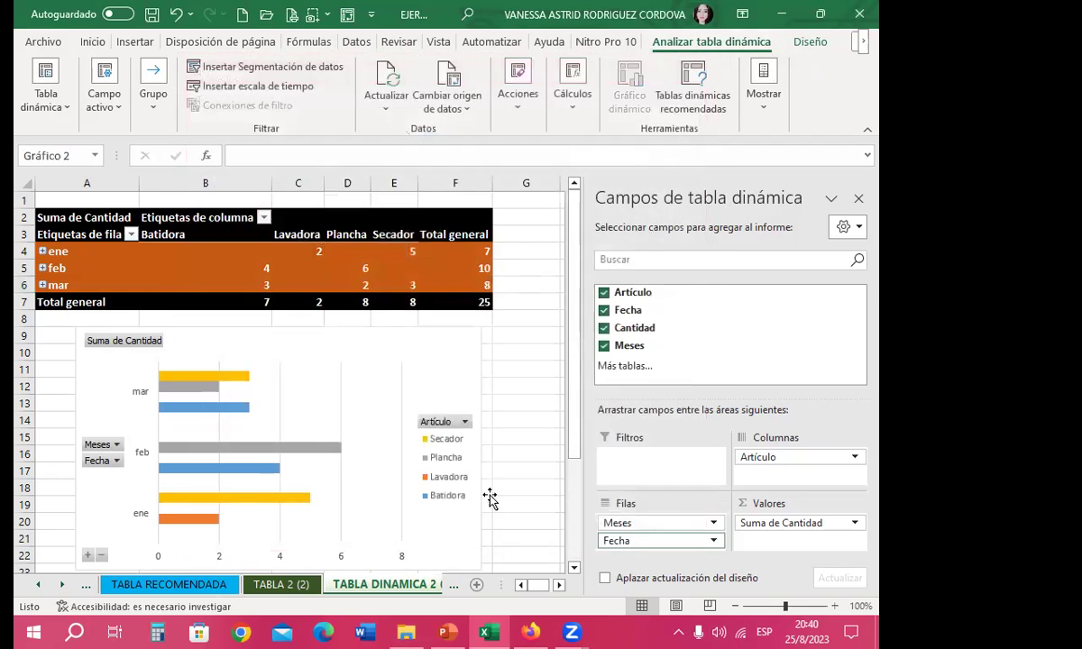
drag(403, 289, 383, 481)
Select the feb Plancha value, then the bar chart's plot area and whole chart
scroll(379, 398, down, 3)
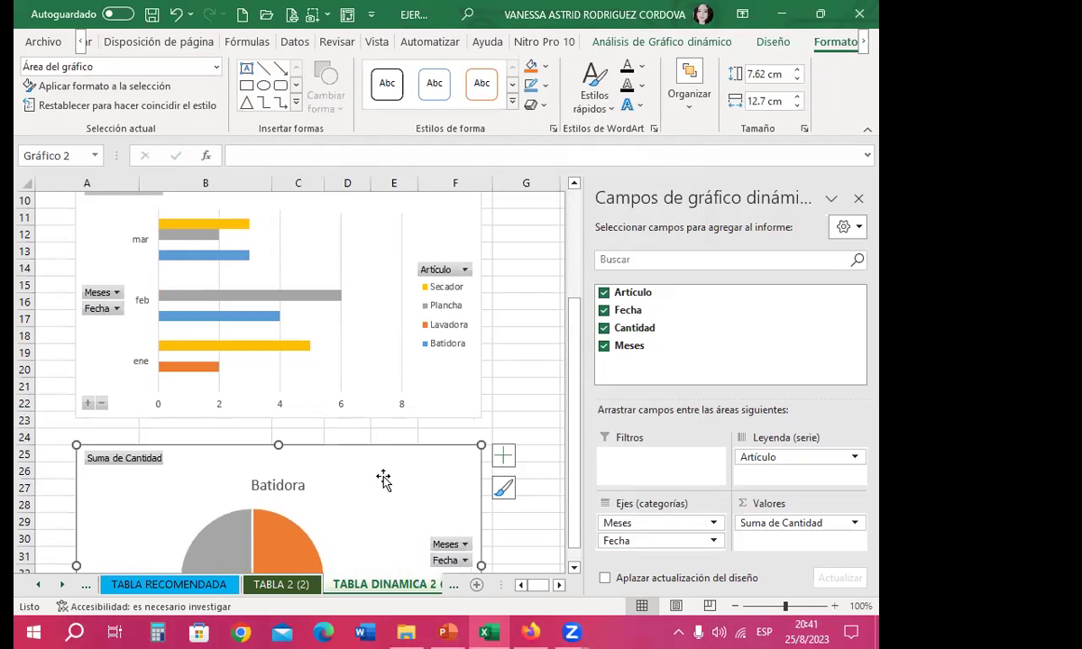
scroll(383, 476, up, 3)
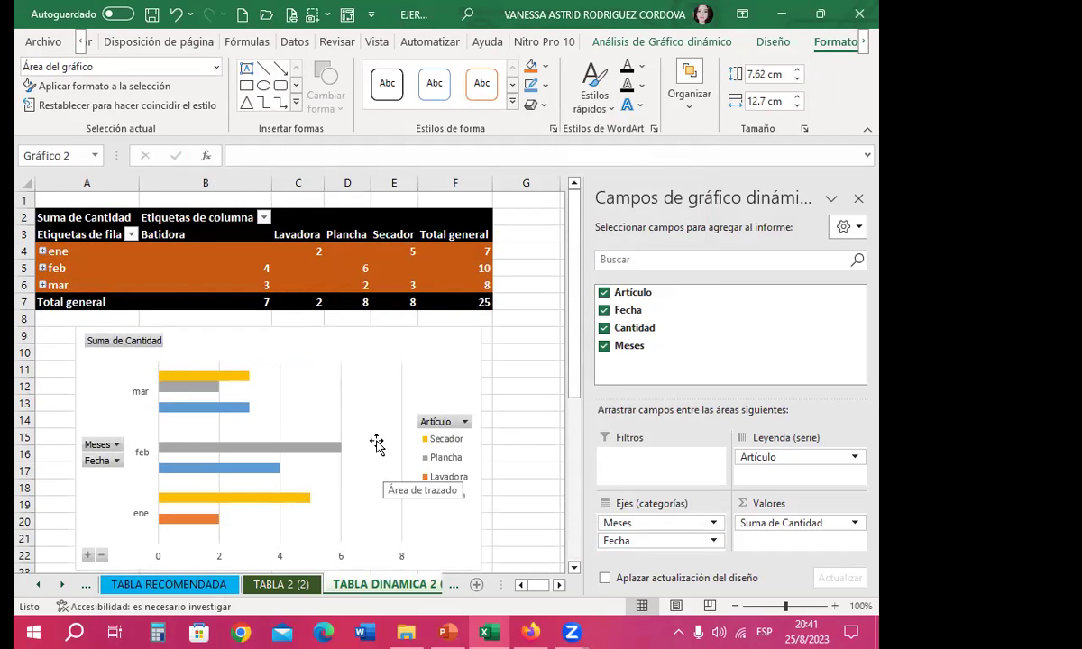
click(337, 262)
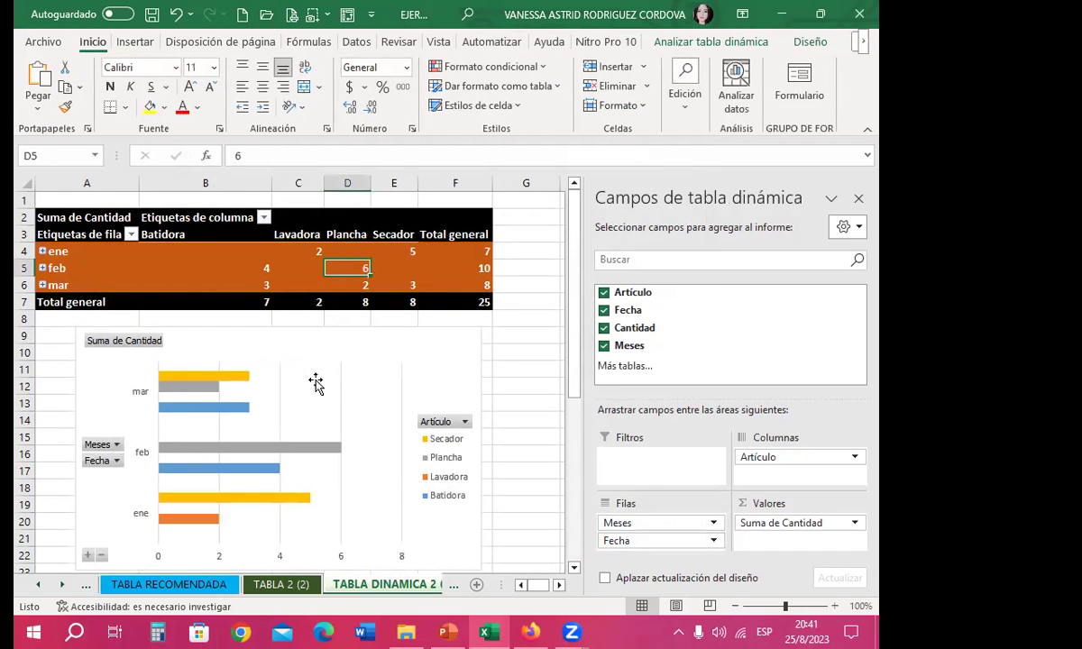
click(316, 384)
click(227, 345)
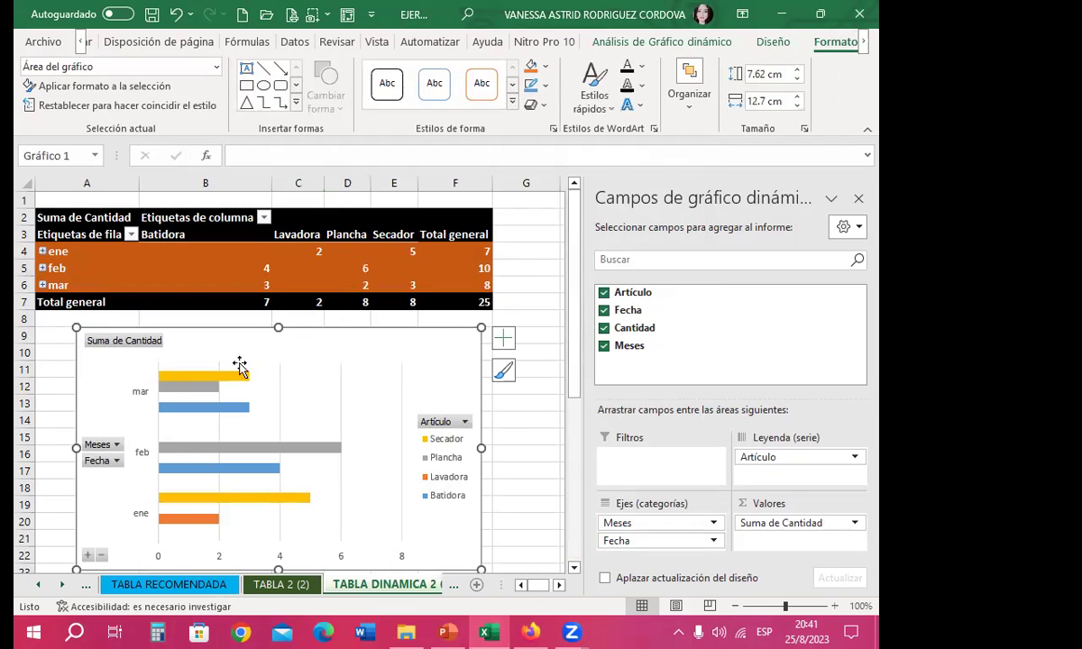
scroll(276, 424, down, 3)
scroll(276, 437, down, 4)
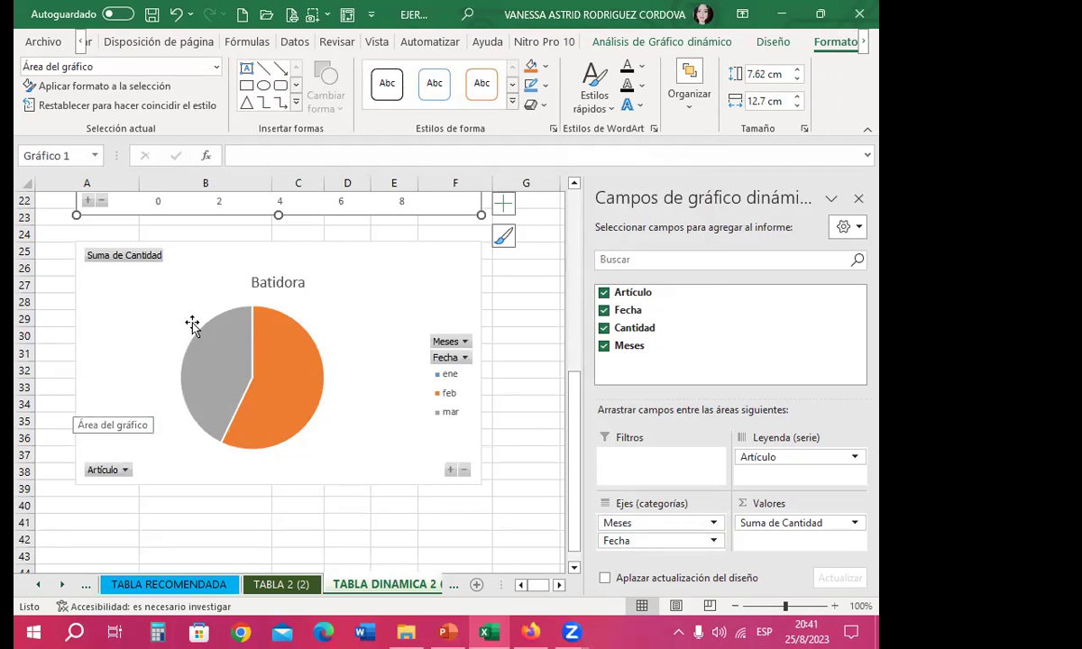
Compare the Batidora pie chart with the bar chart, then deselect the pie chart
click(402, 464)
scroll(397, 451, up, 7)
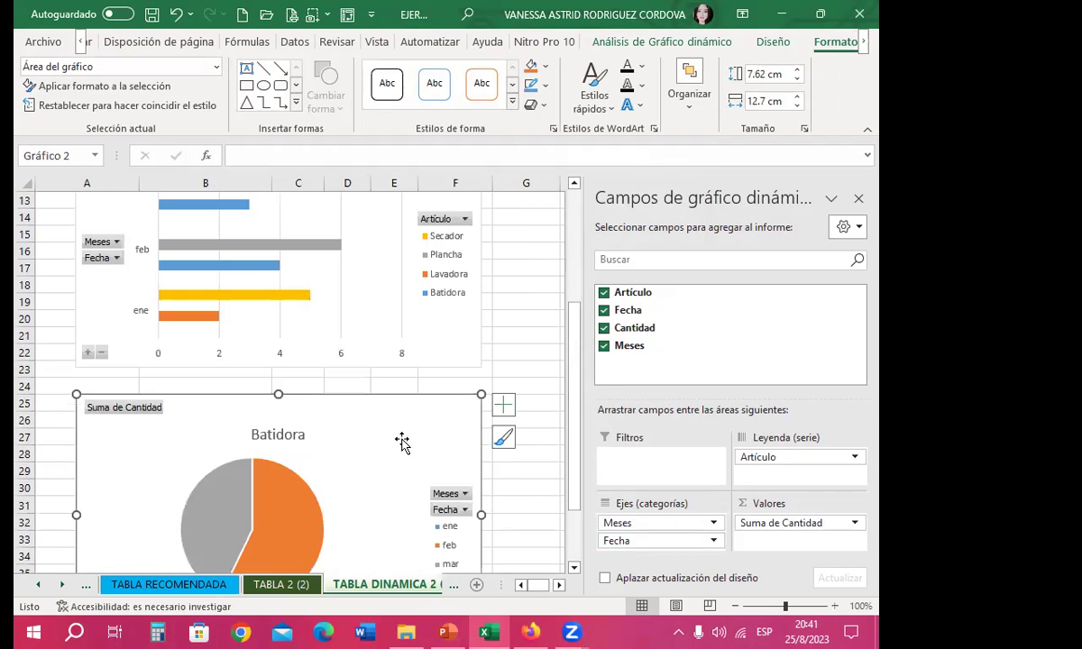
scroll(403, 433, down, 7)
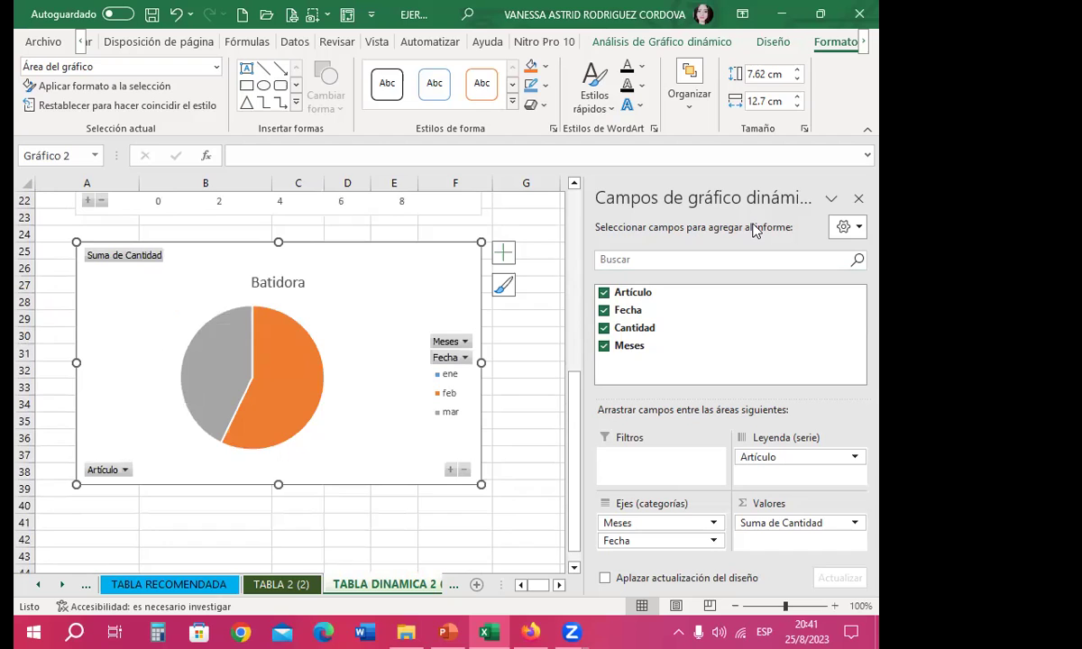
scroll(305, 355, up, 5)
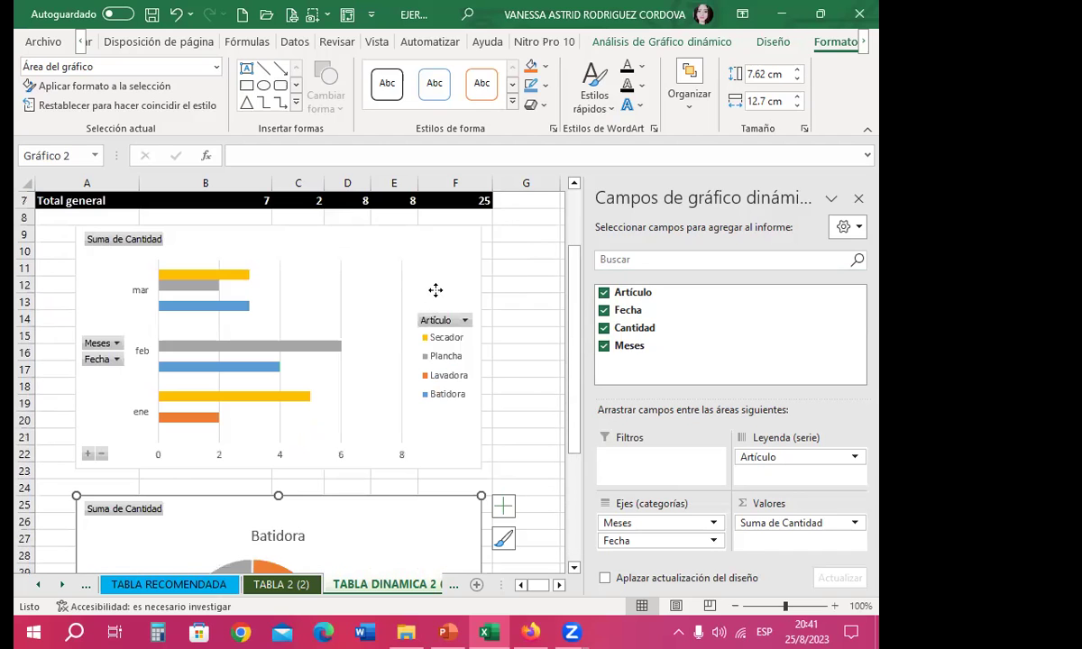
click(420, 277)
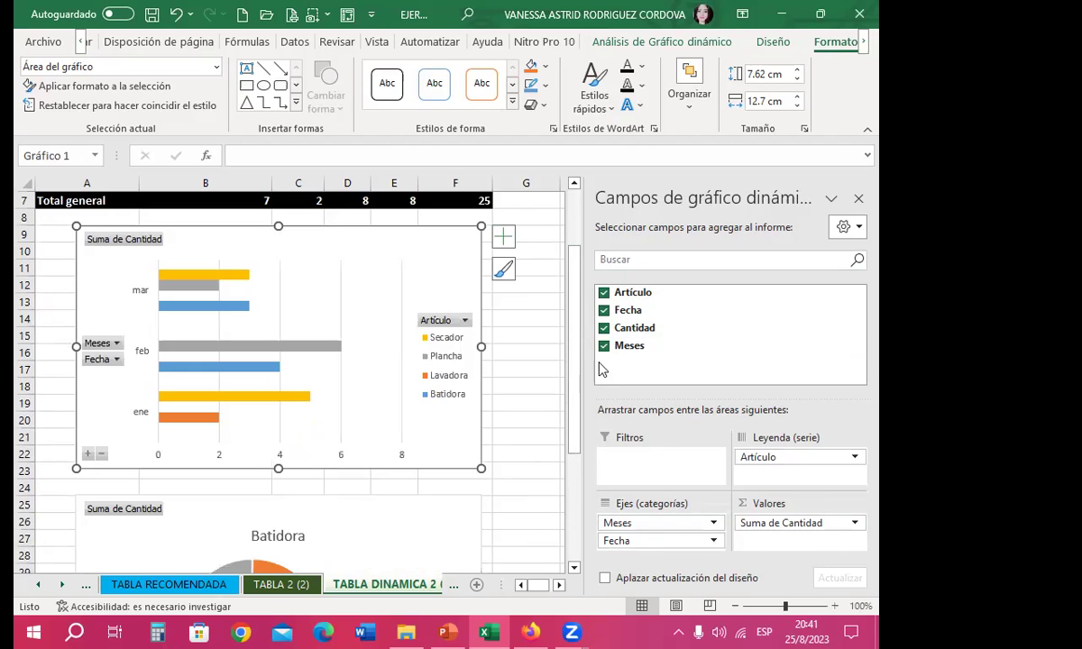
scroll(355, 418, down, 3)
click(386, 390)
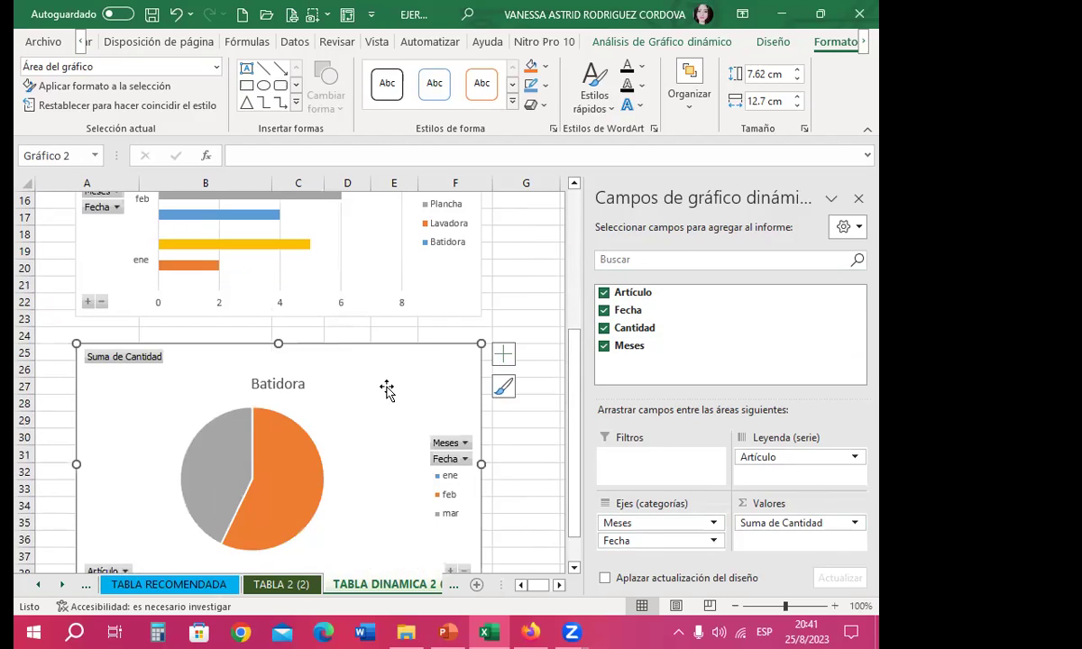
scroll(302, 379, down, 2)
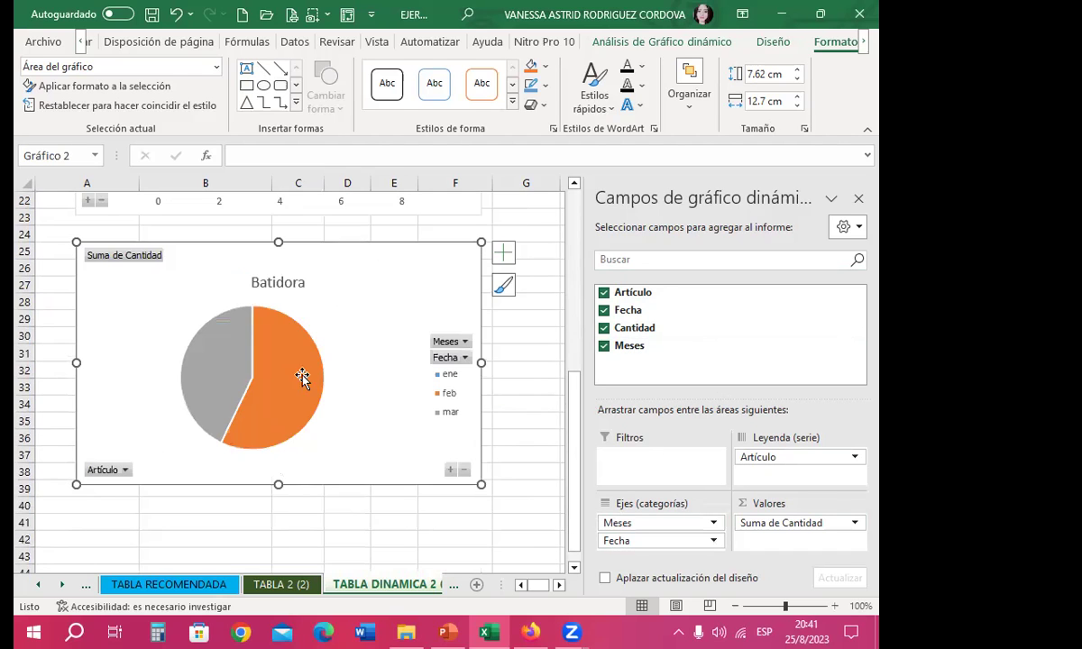
scroll(374, 510, down, 1)
scroll(142, 405, down, 2)
click(142, 405)
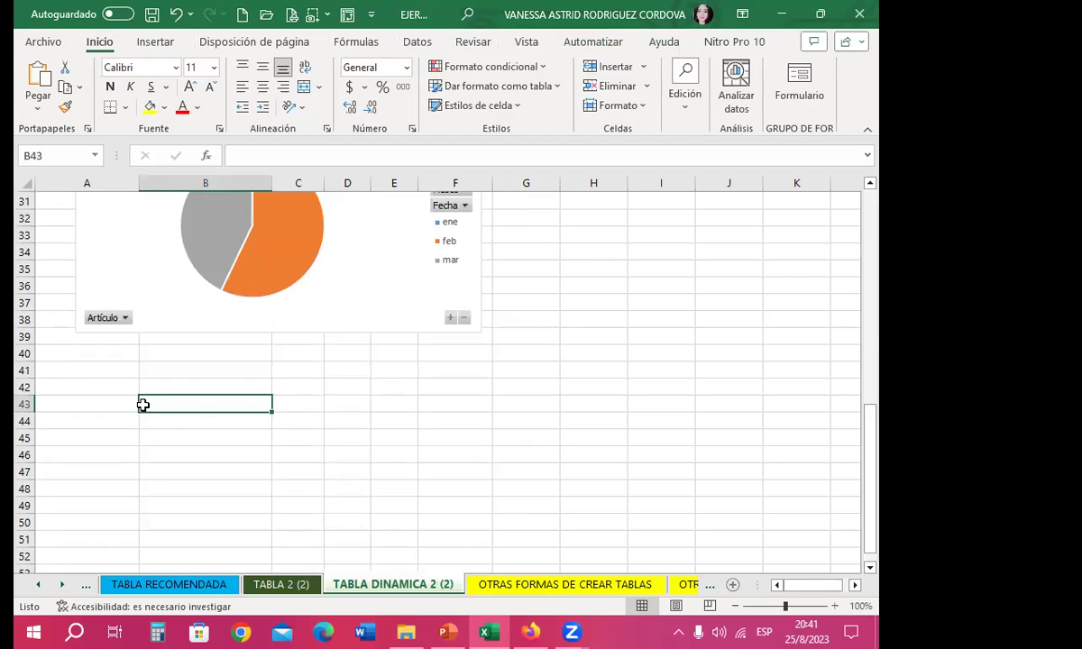
scroll(142, 405, up, 2)
scroll(142, 405, up, 2)
scroll(143, 405, up, 2)
scroll(145, 408, up, 4)
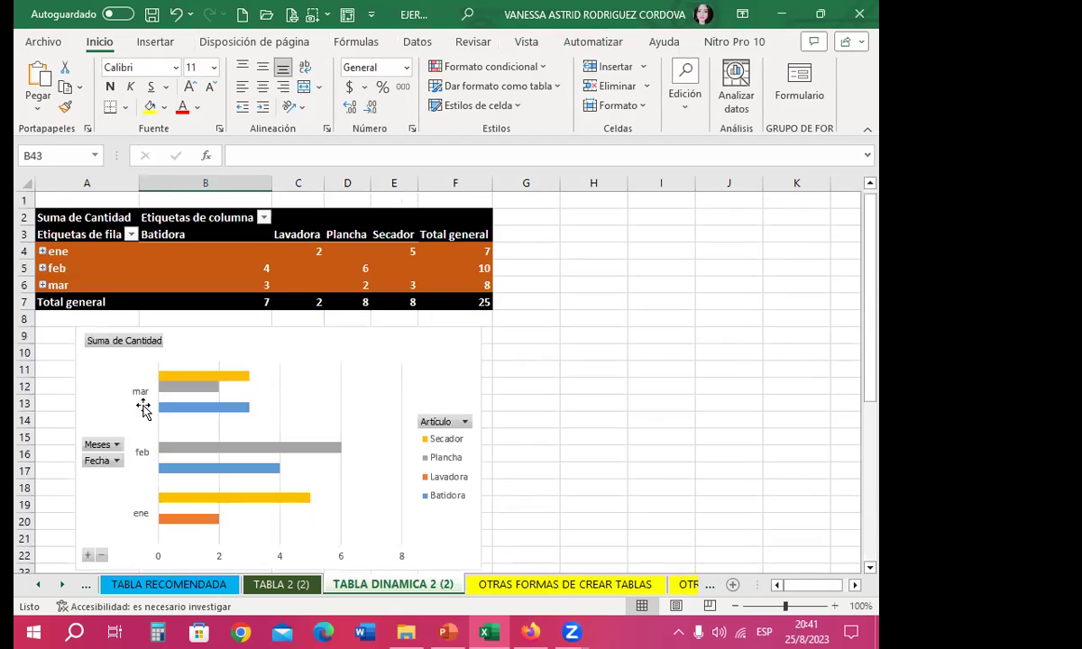
click(378, 349)
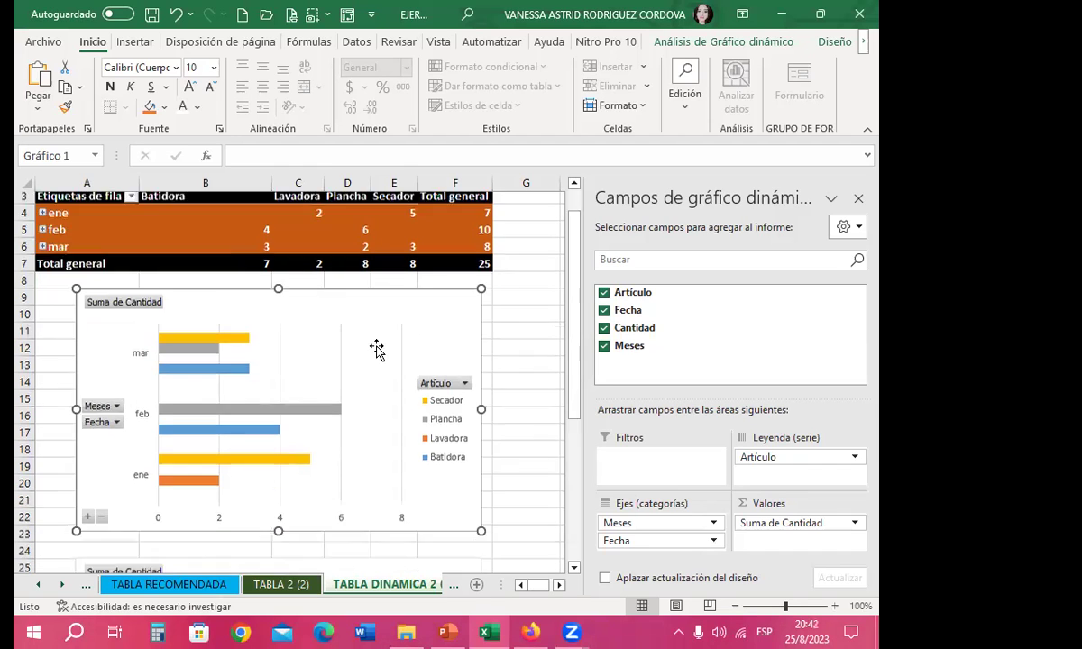
Select the Batidora pie chart and its data series, then select the bar pivot chart
scroll(380, 352, down, 7)
click(378, 313)
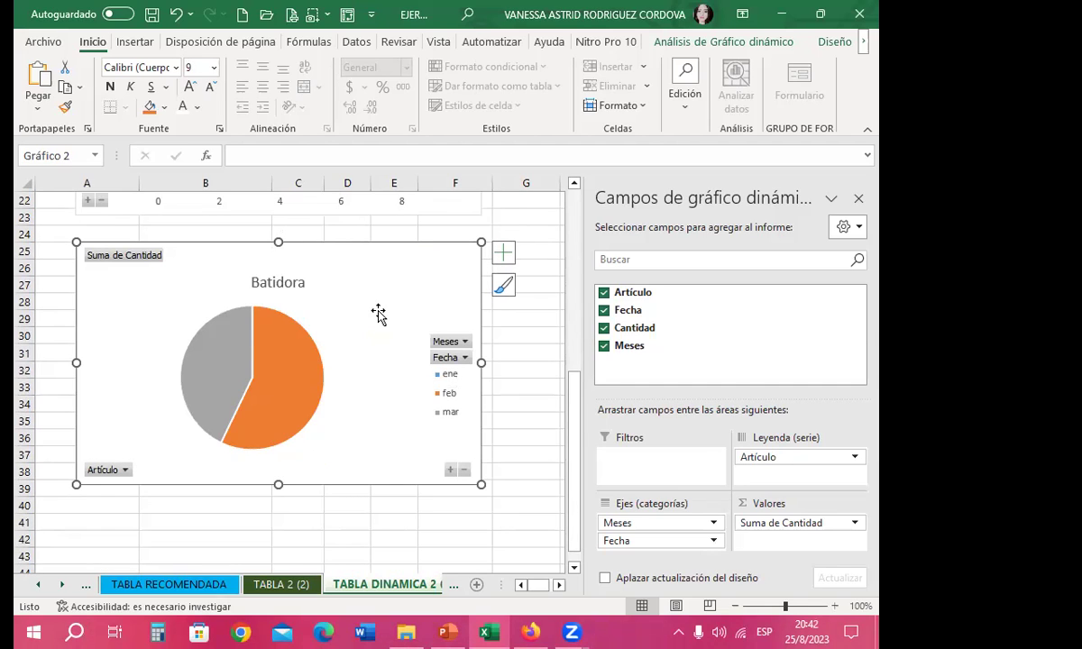
click(273, 394)
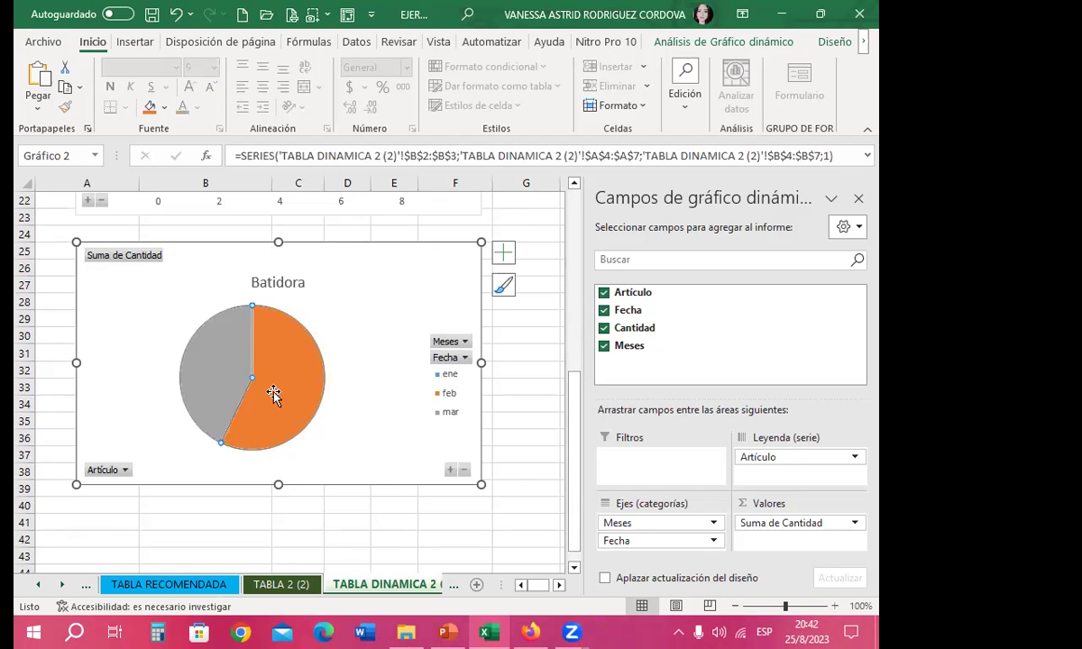
scroll(402, 374, up, 1)
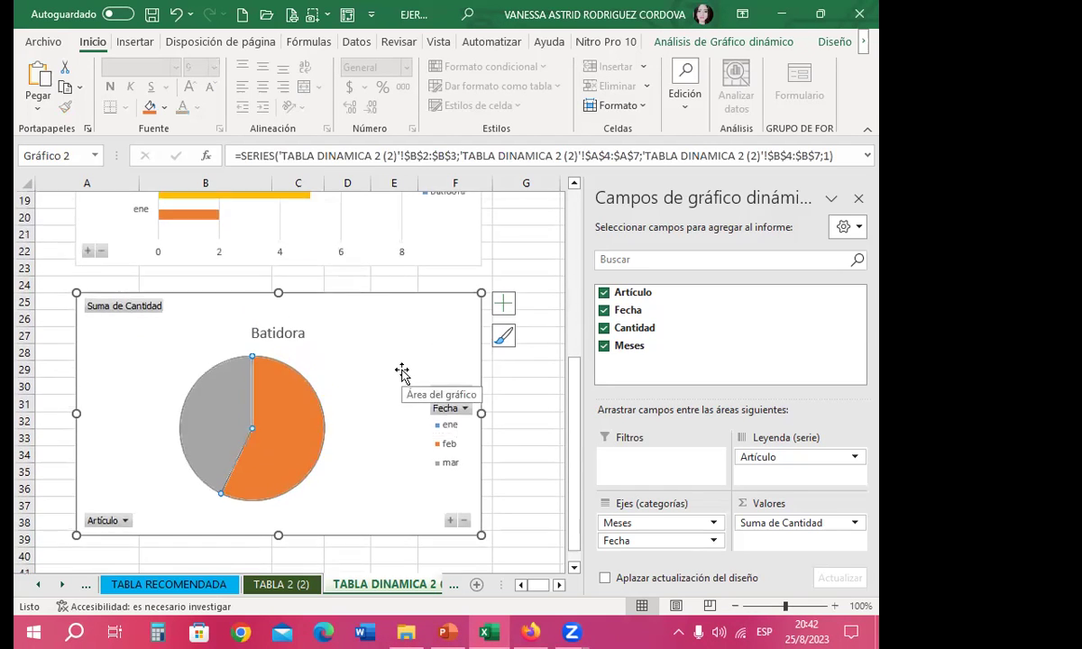
scroll(404, 372, up, 3)
scroll(402, 374, up, 2)
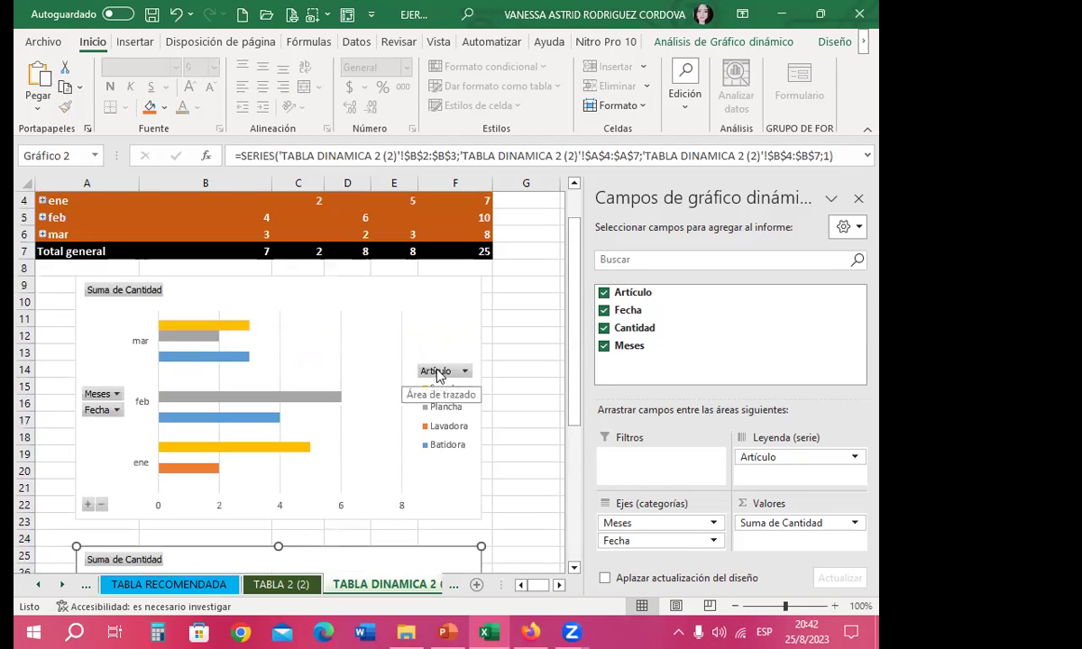
click(449, 312)
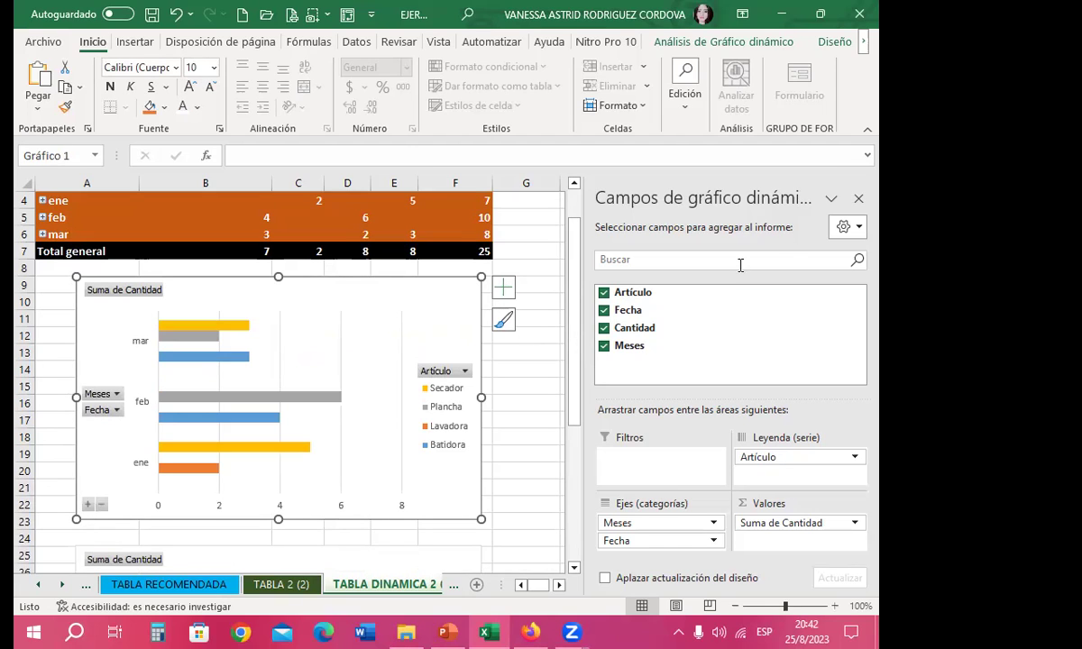
Close the pivot chart field list, glance at OTRAS FORMAS DE CREAR TABLAS, and return to TABLA DINAMICA 2 (2)
click(858, 197)
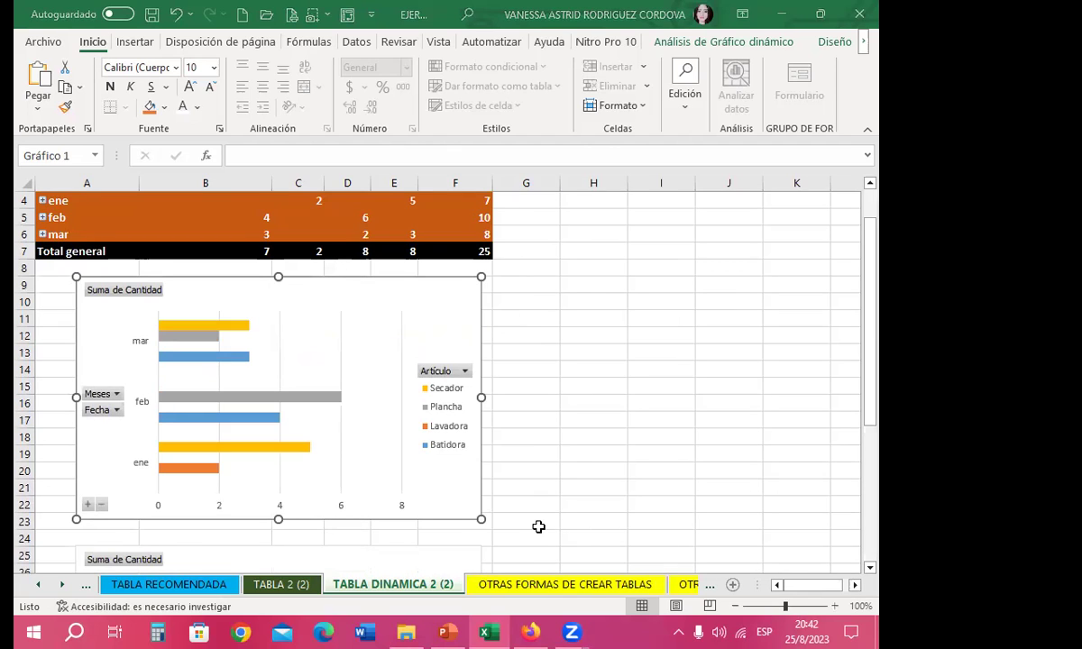
click(594, 588)
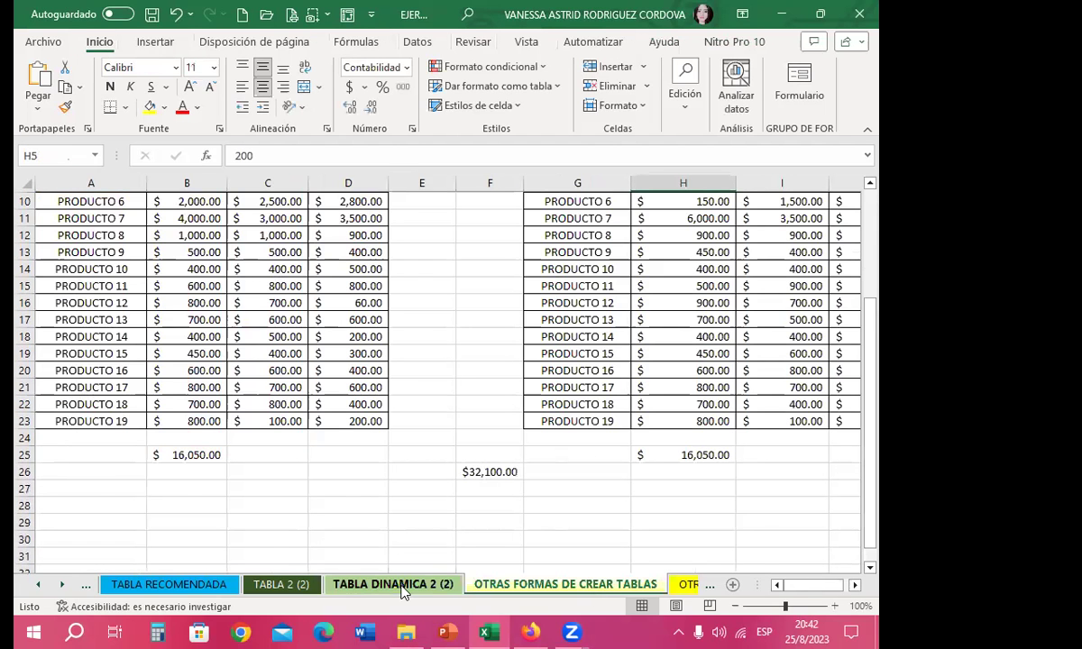
click(403, 588)
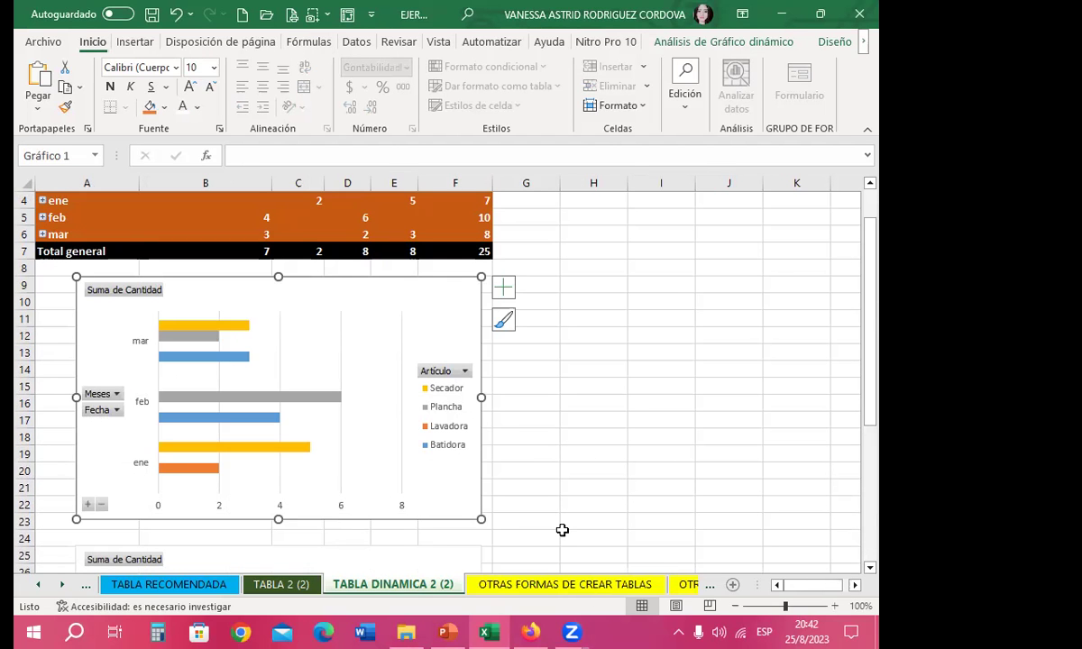
Expand the pivot chart's months into individual dates, collapse them, then expand again
click(112, 292)
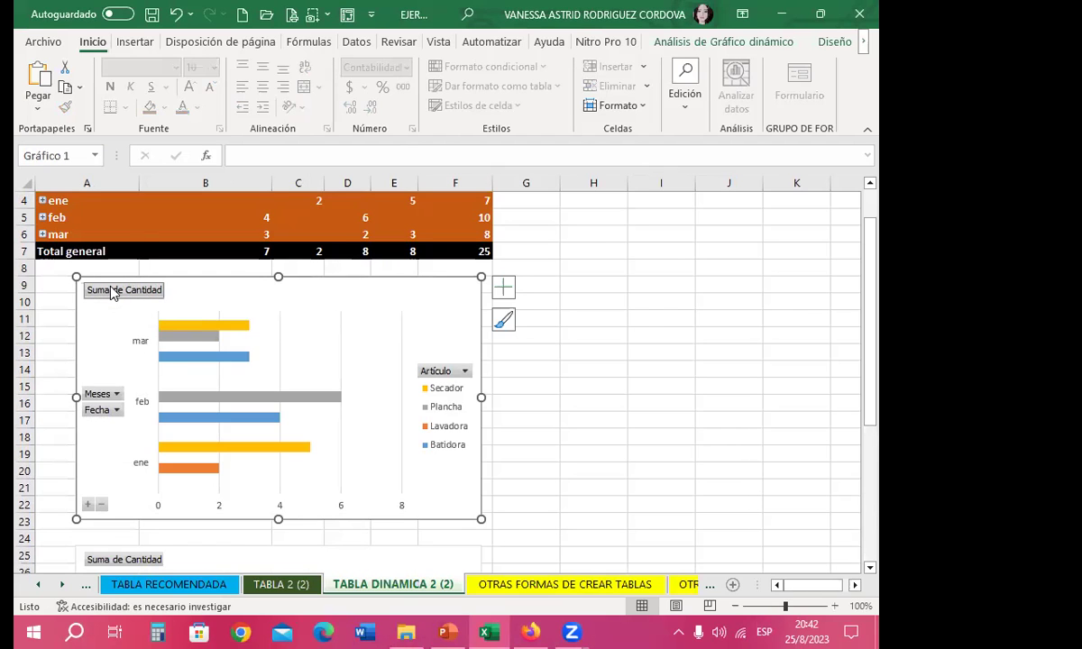
scroll(104, 273, up, 1)
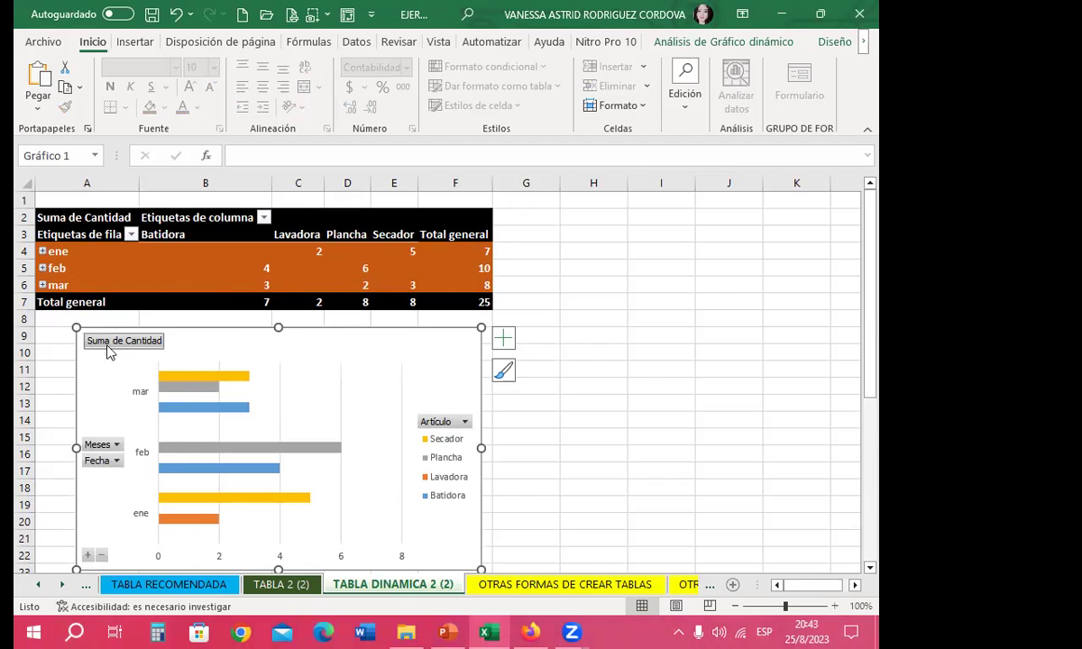
click(87, 555)
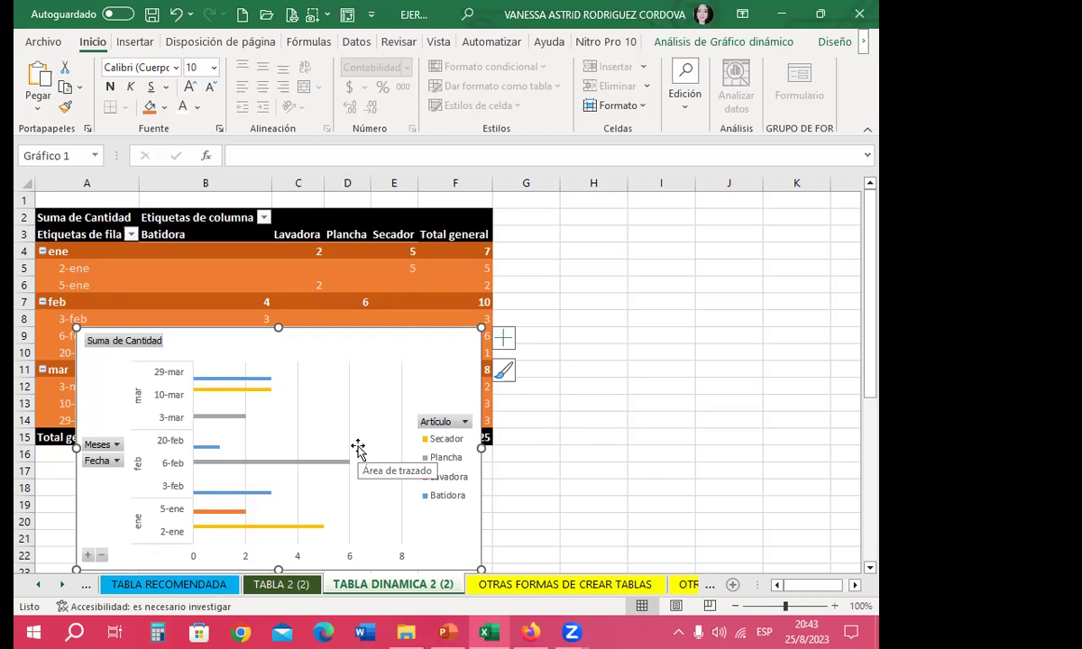
scroll(358, 449, down, 1)
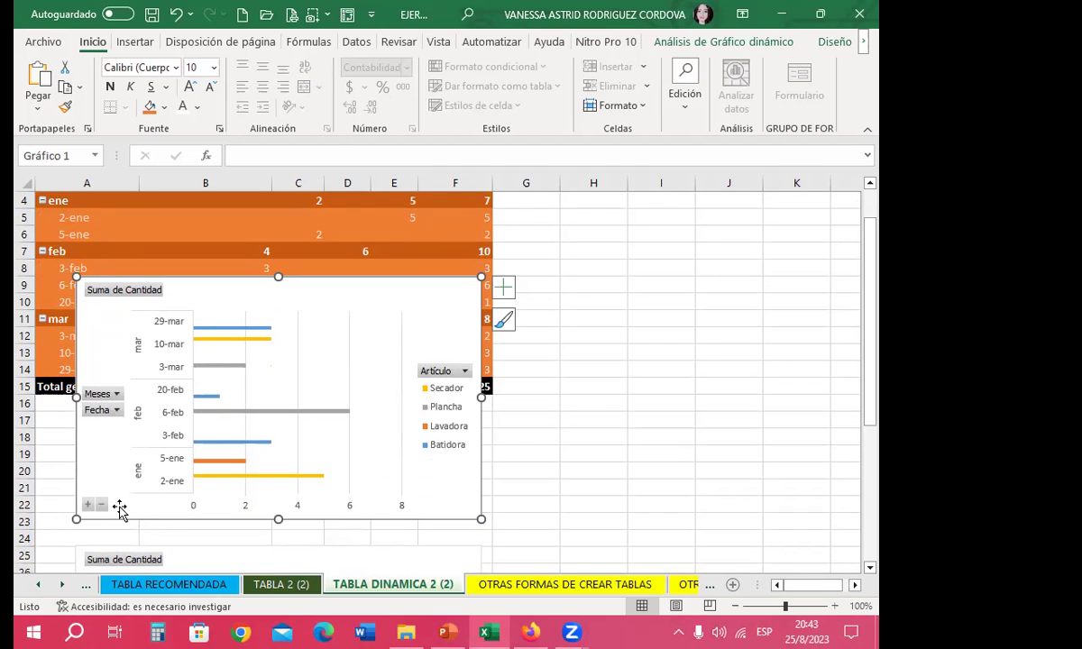
click(101, 506)
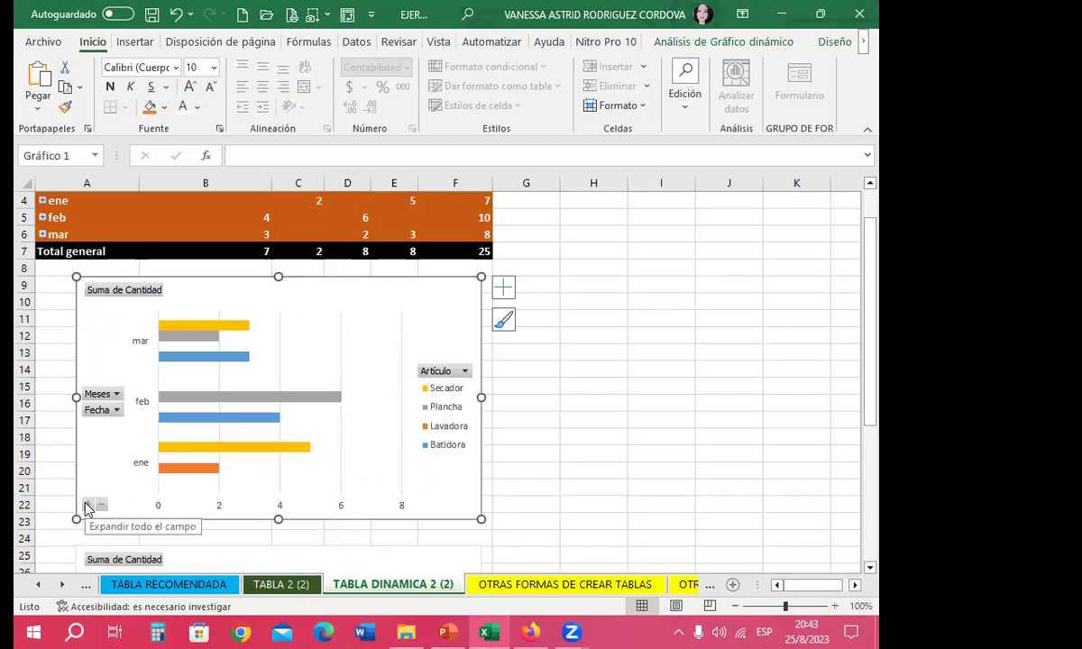
scroll(135, 194, up, 1)
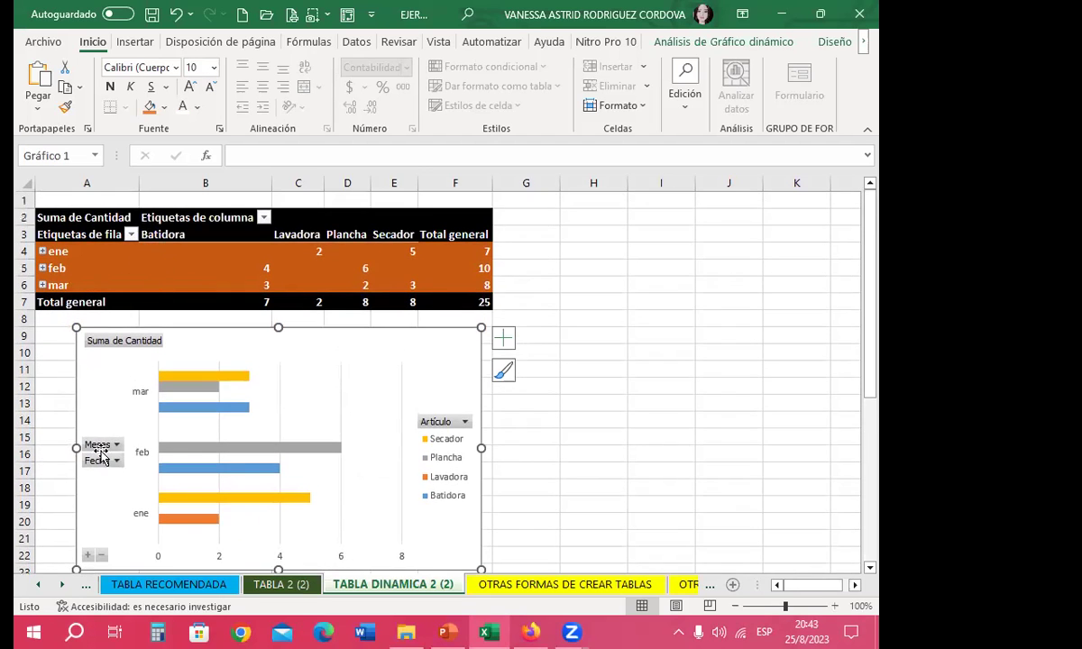
scroll(90, 487, down, 1)
click(88, 506)
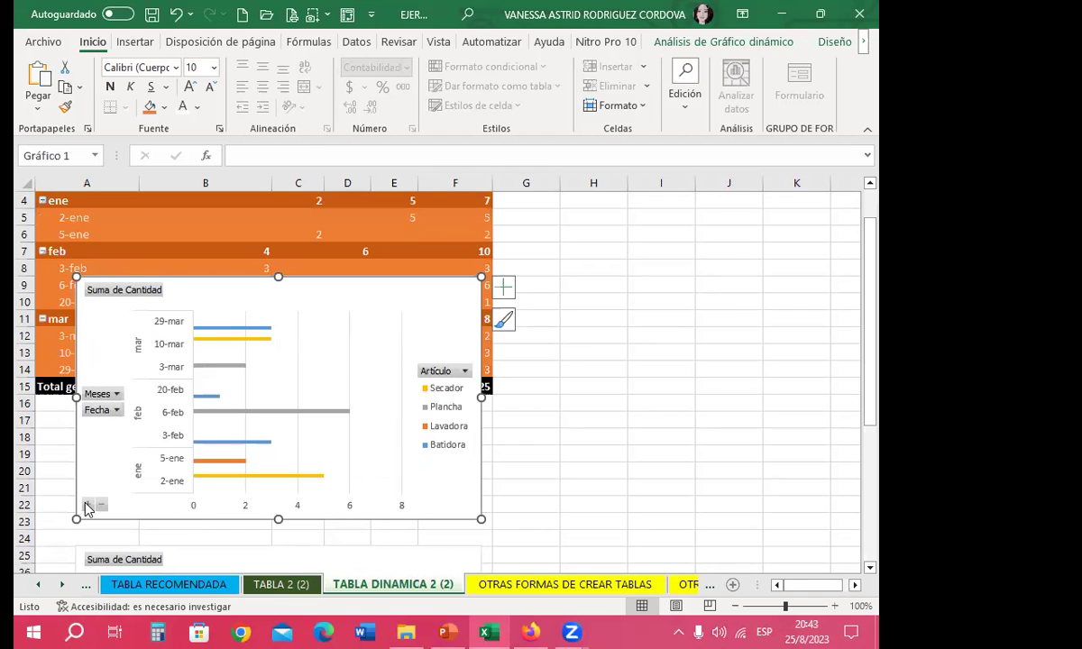
Select the pivot chart and bring up the Análisis de Gráfico dinámico tools
scroll(239, 437, up, 1)
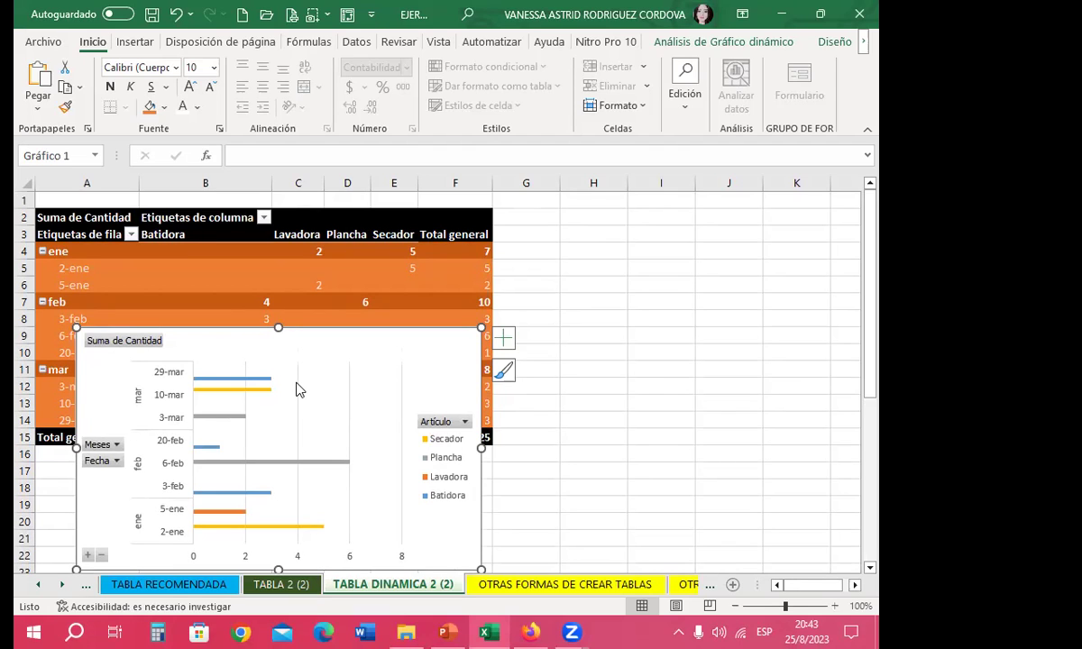
click(123, 339)
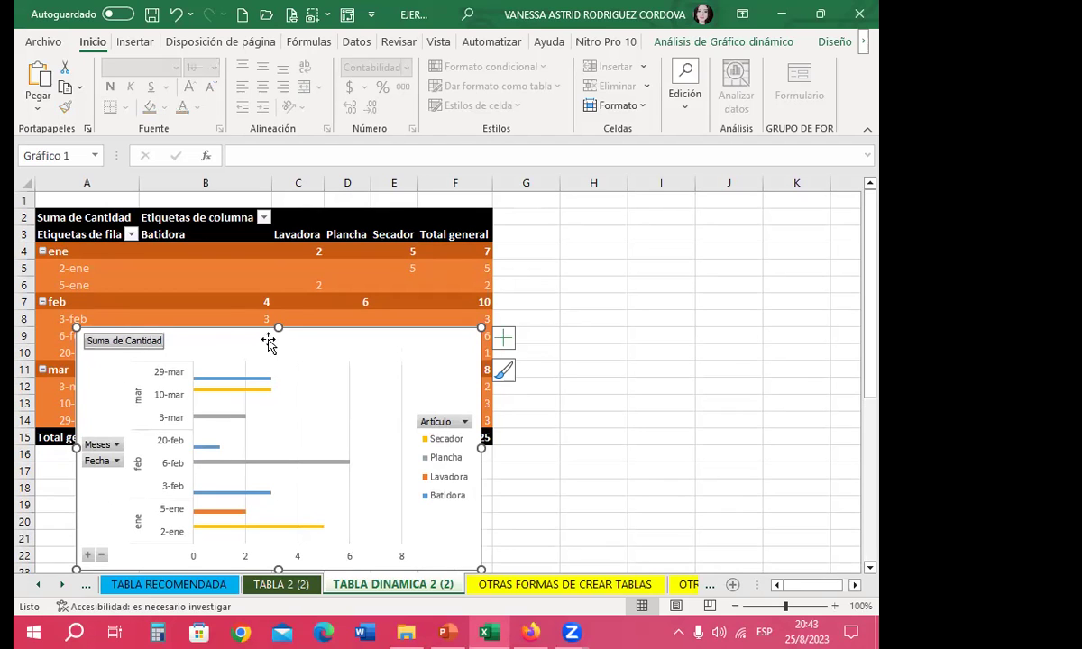
scroll(406, 370, down, 2)
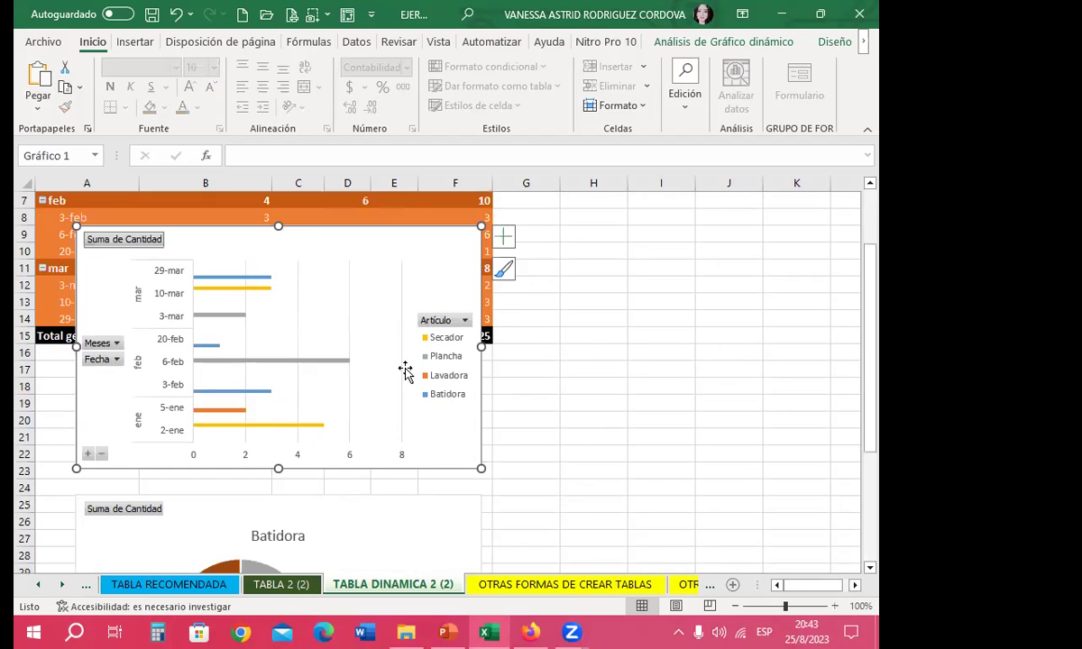
click(723, 42)
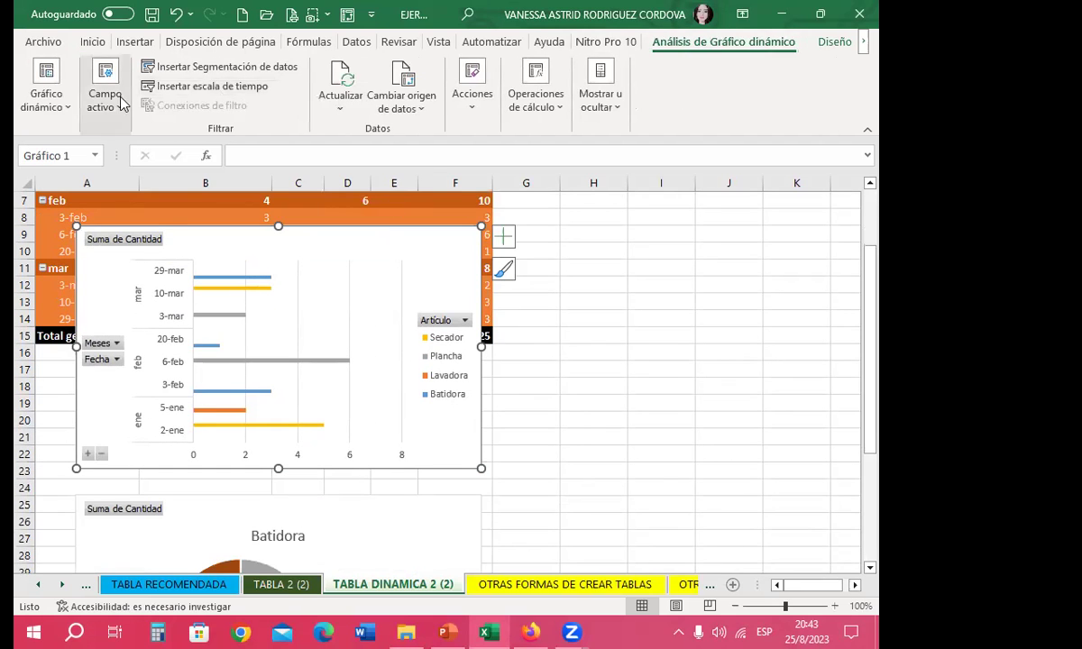
Apply a Diseño rápido layout with a chart title and data labels to the bar chart
click(832, 43)
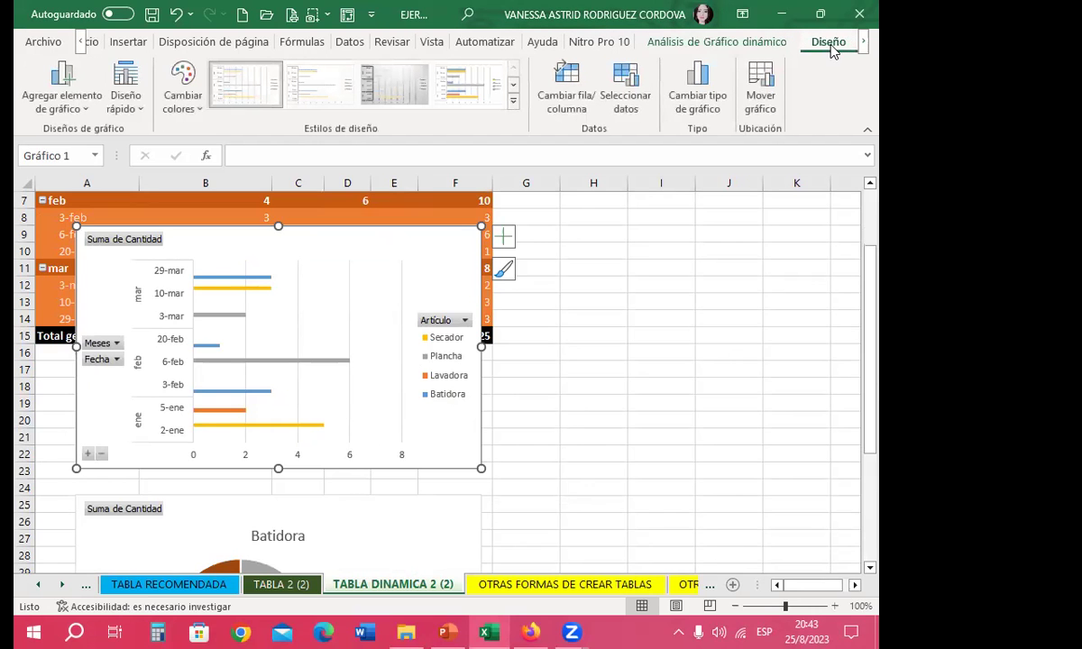
click(125, 101)
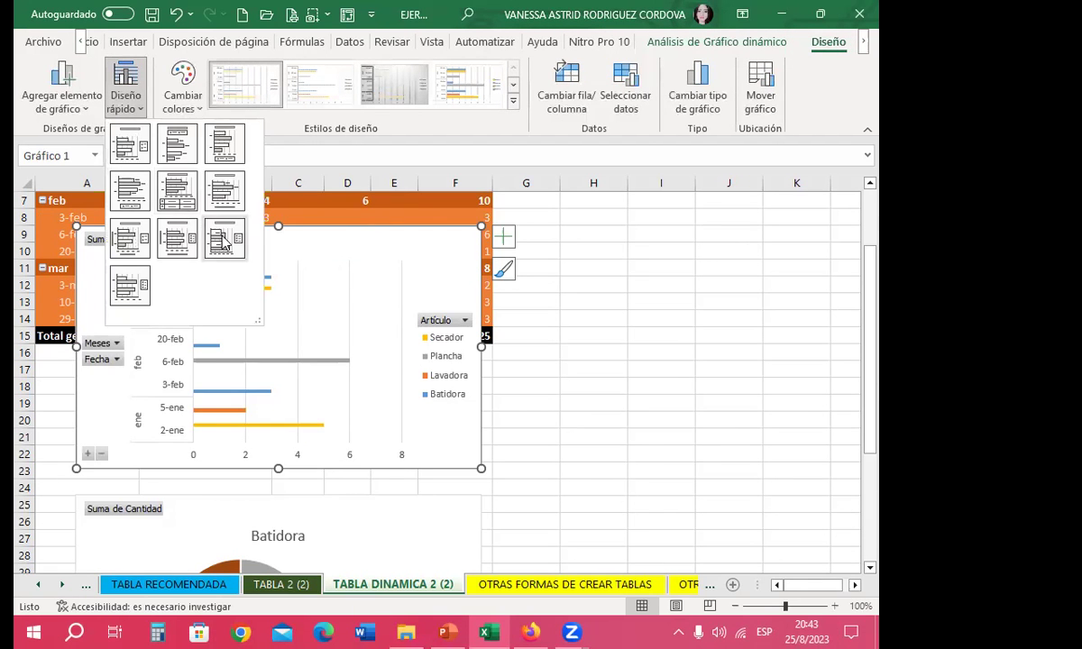
click(220, 237)
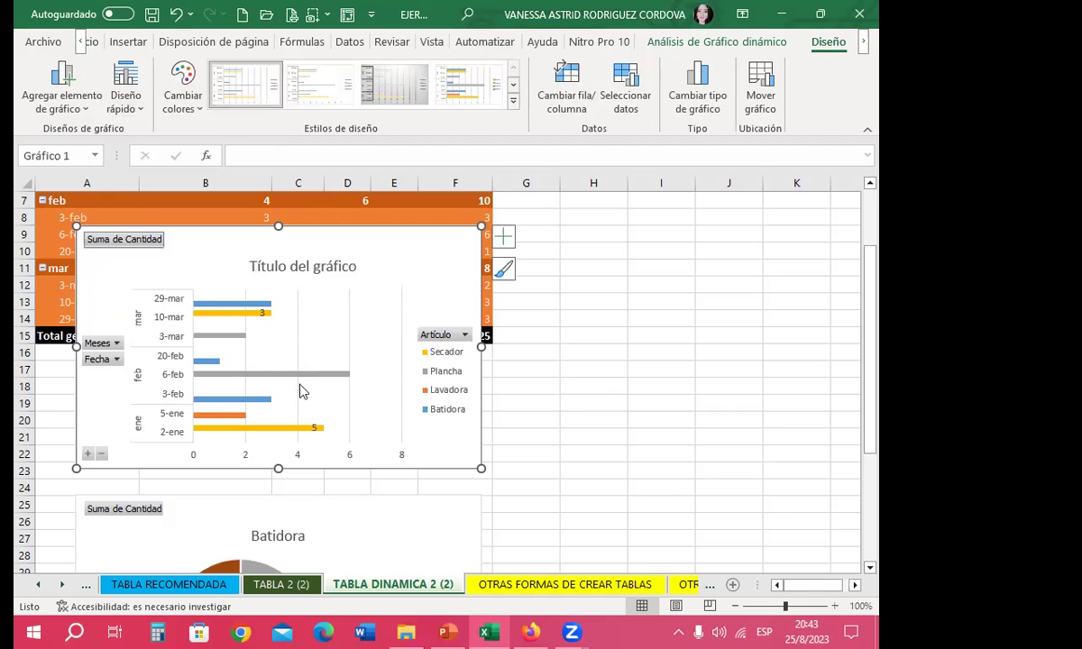
scroll(315, 370, up, 2)
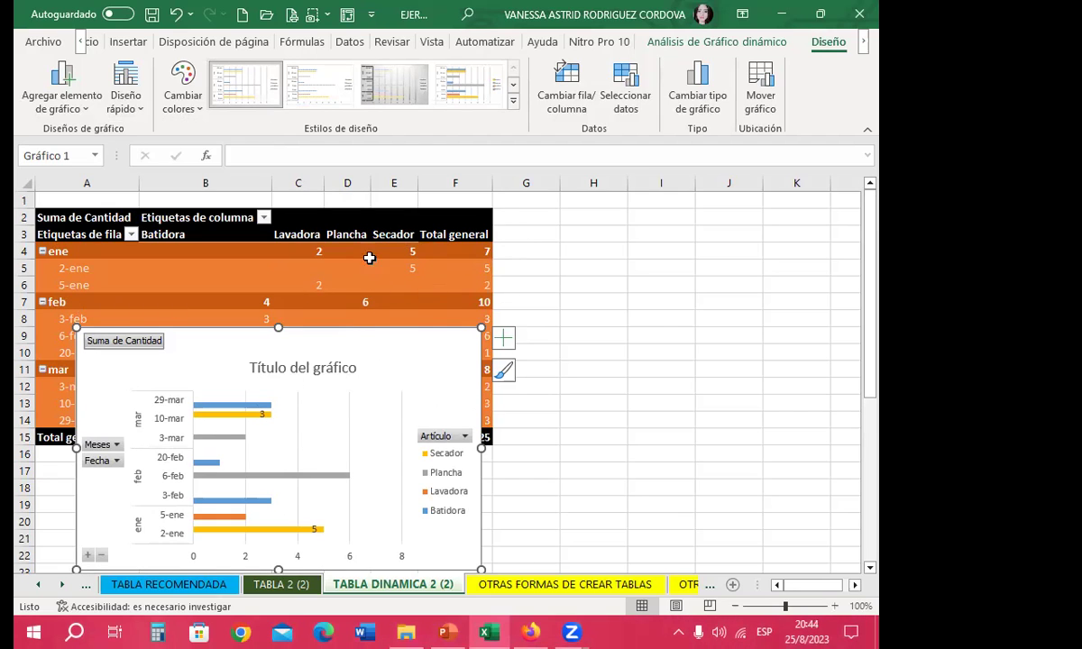
scroll(386, 367, down, 1)
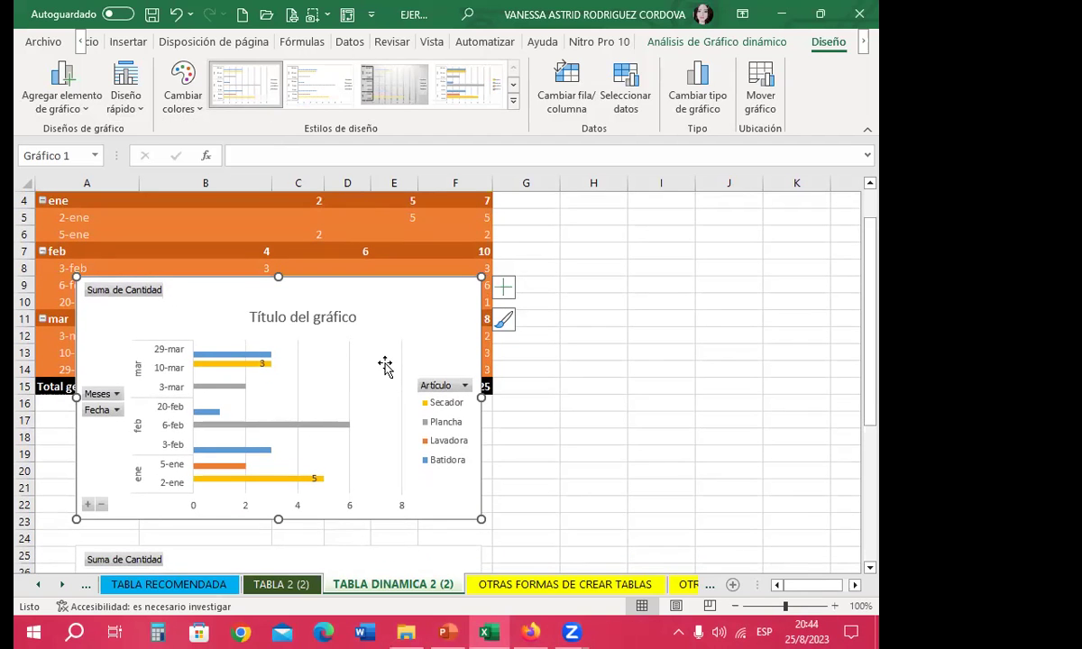
Collapse the dates back to monthly totals (ene 7, feb 10, mar 8), then select the Batidora pie chart
click(101, 505)
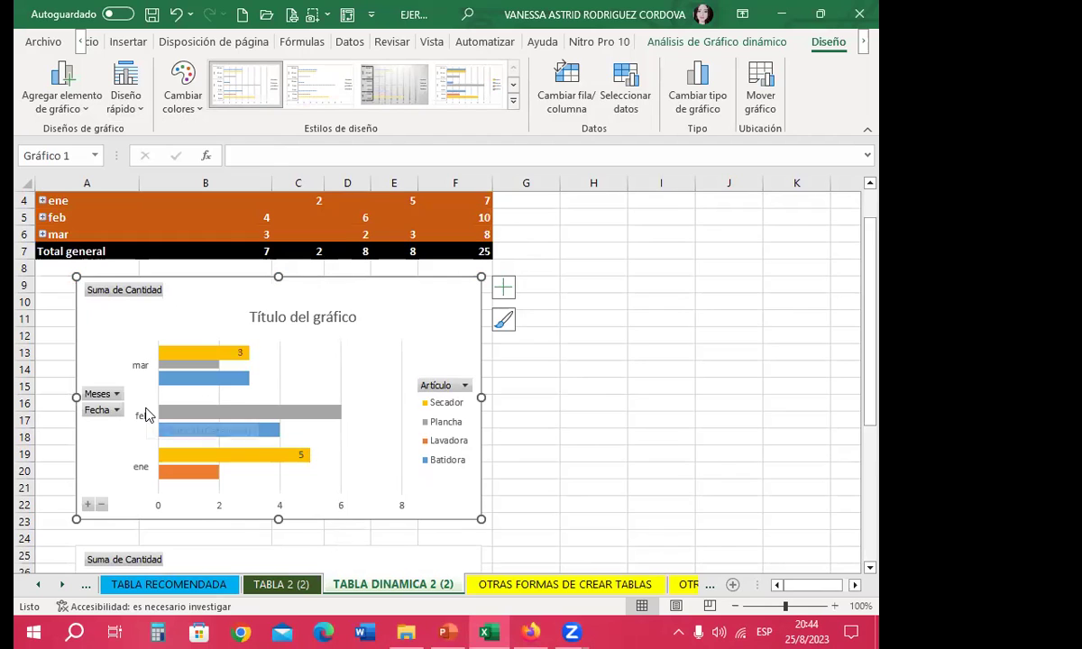
click(224, 352)
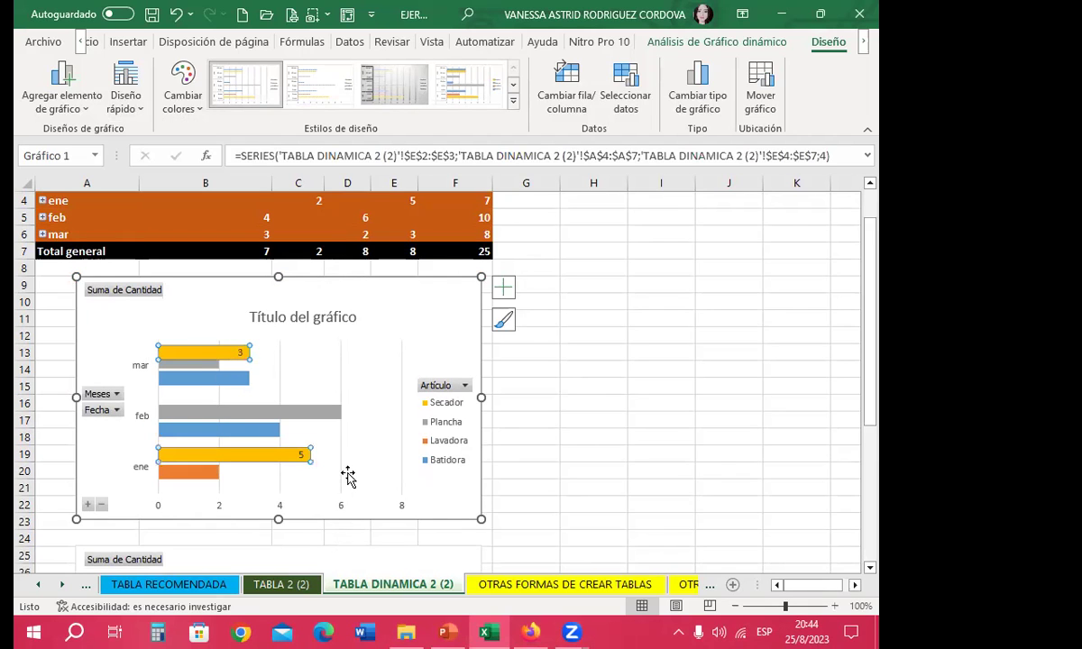
mouse_move(276, 413)
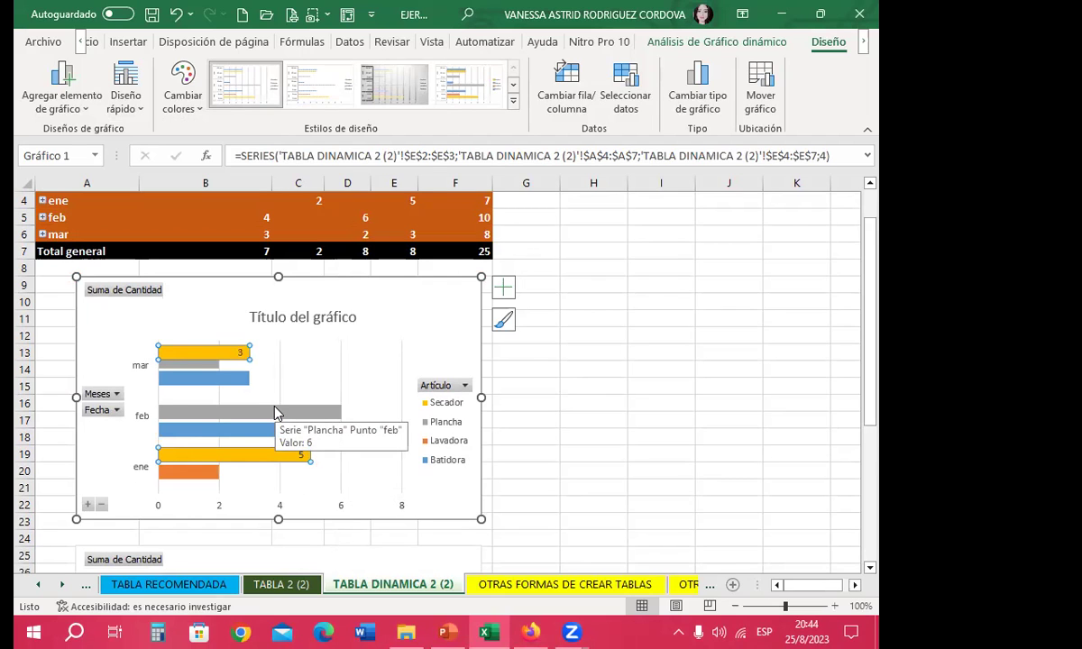
scroll(309, 394, down, 6)
click(343, 358)
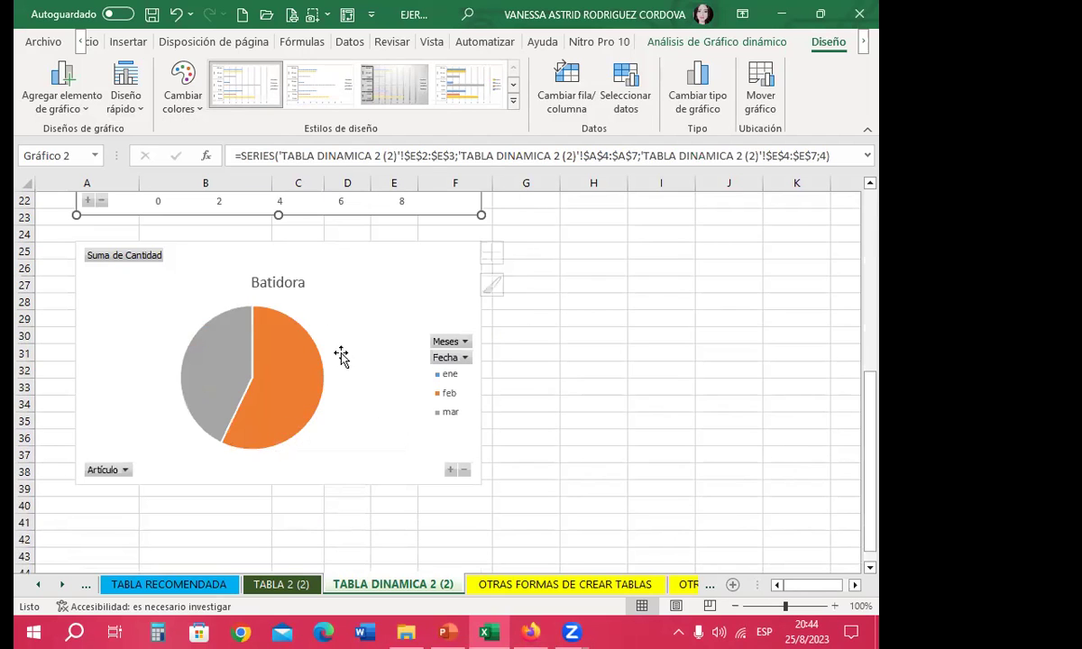
Apply a Diseño rápido layout with percentage labels to the Batidora pie chart
click(126, 90)
click(145, 231)
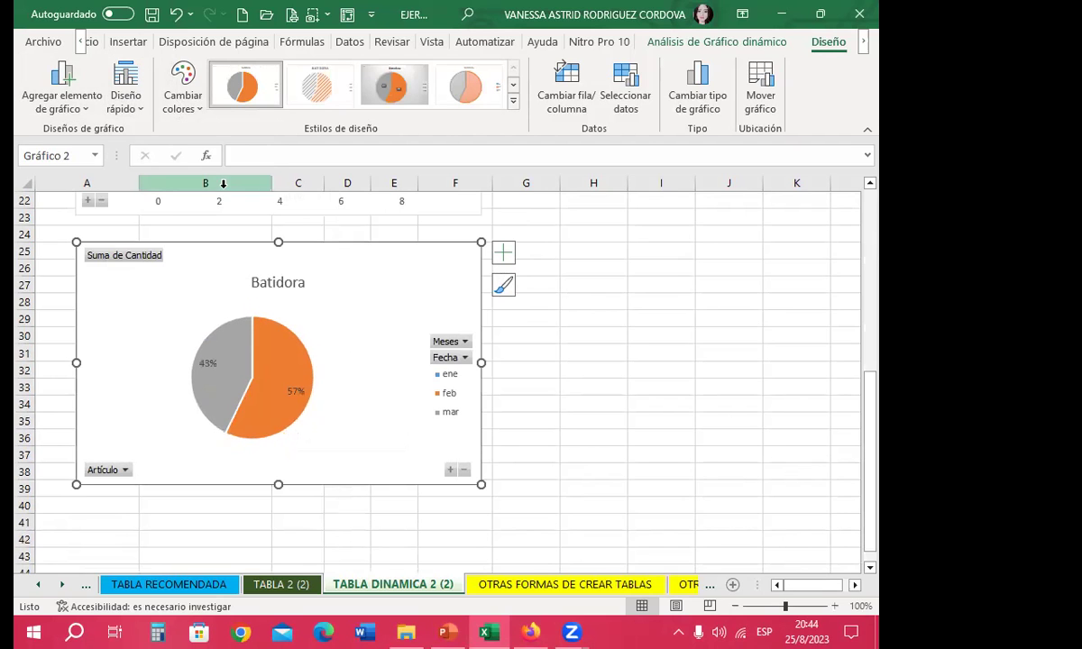
scroll(406, 352, up, 1)
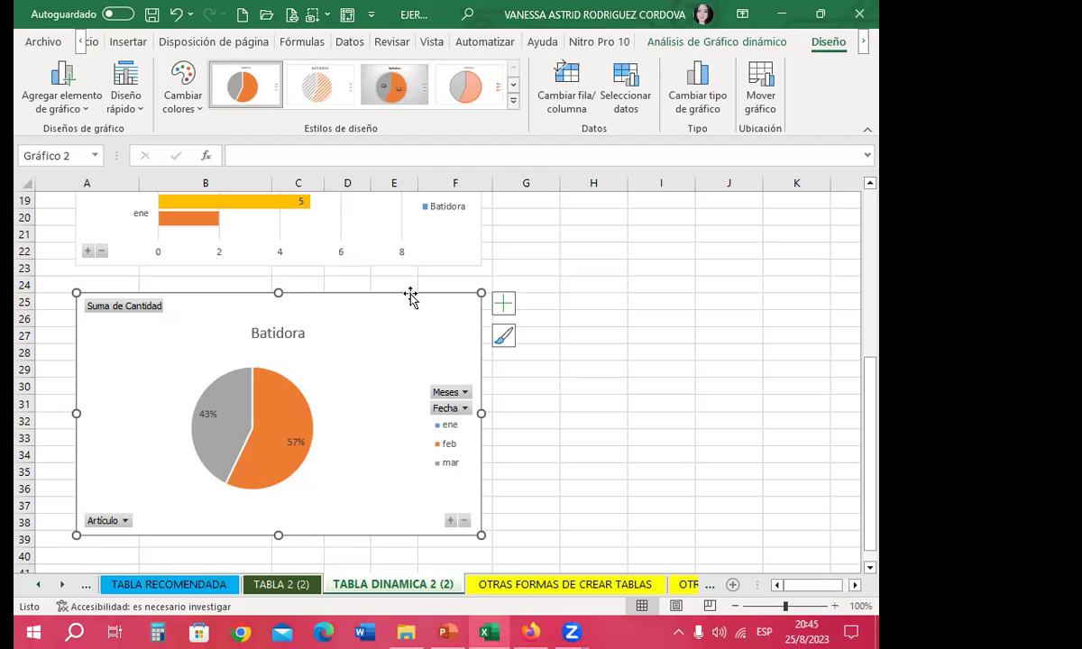
Delete the Batidora pie chart, then view the OTRAS FORMAS DE CREAR TABLAS sheet
key(Delete)
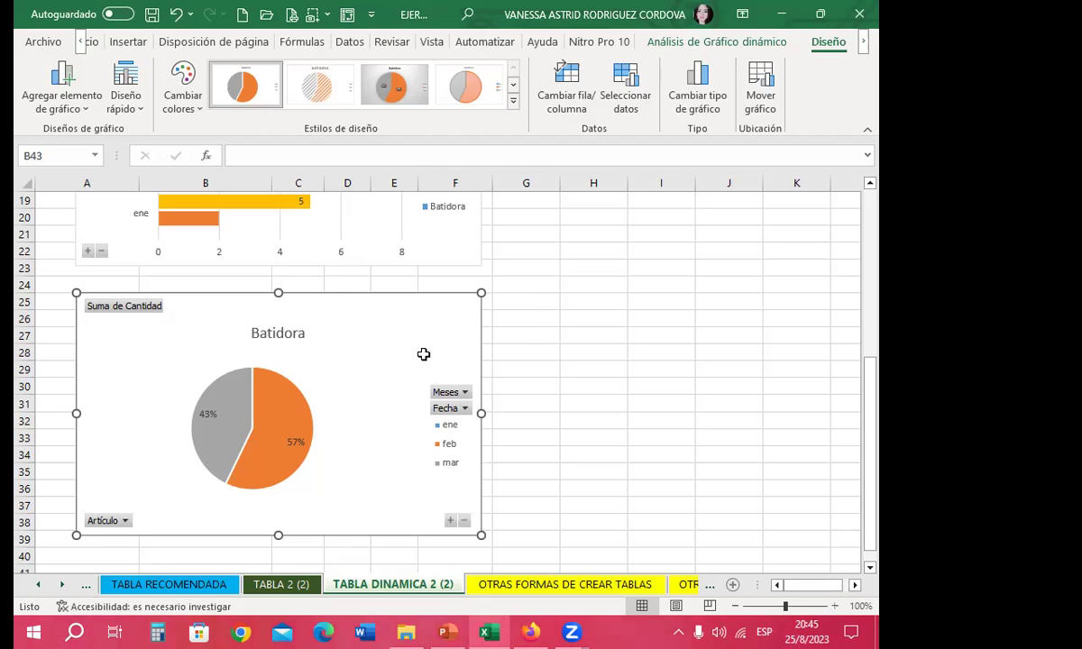
scroll(424, 354, up, 2)
scroll(367, 303, up, 1)
scroll(345, 367, up, 3)
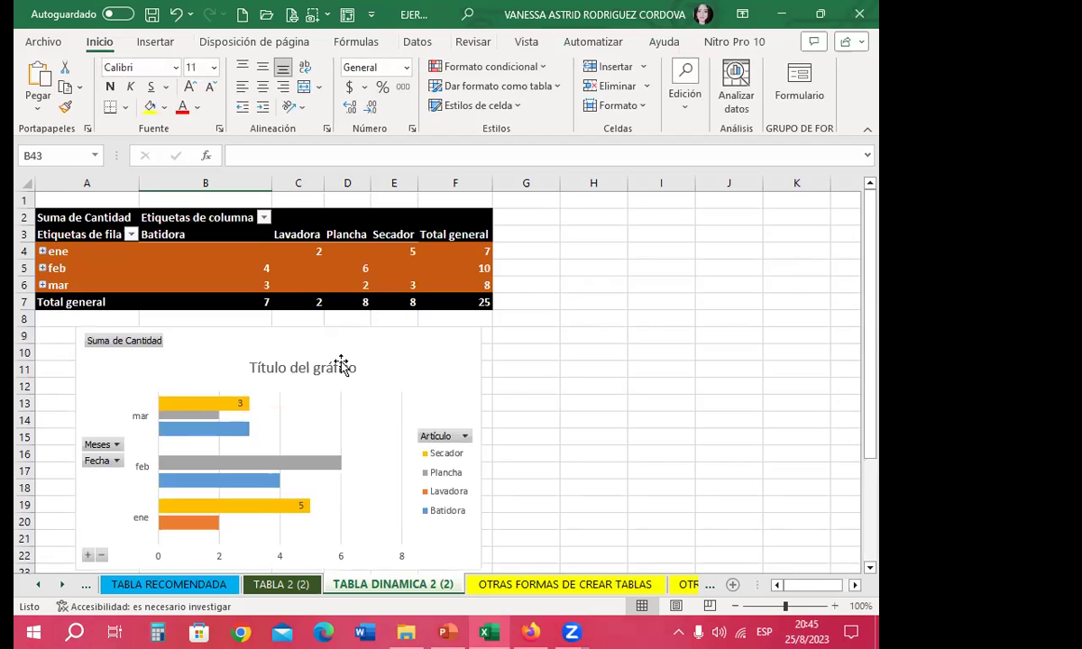
scroll(456, 357, down, 1)
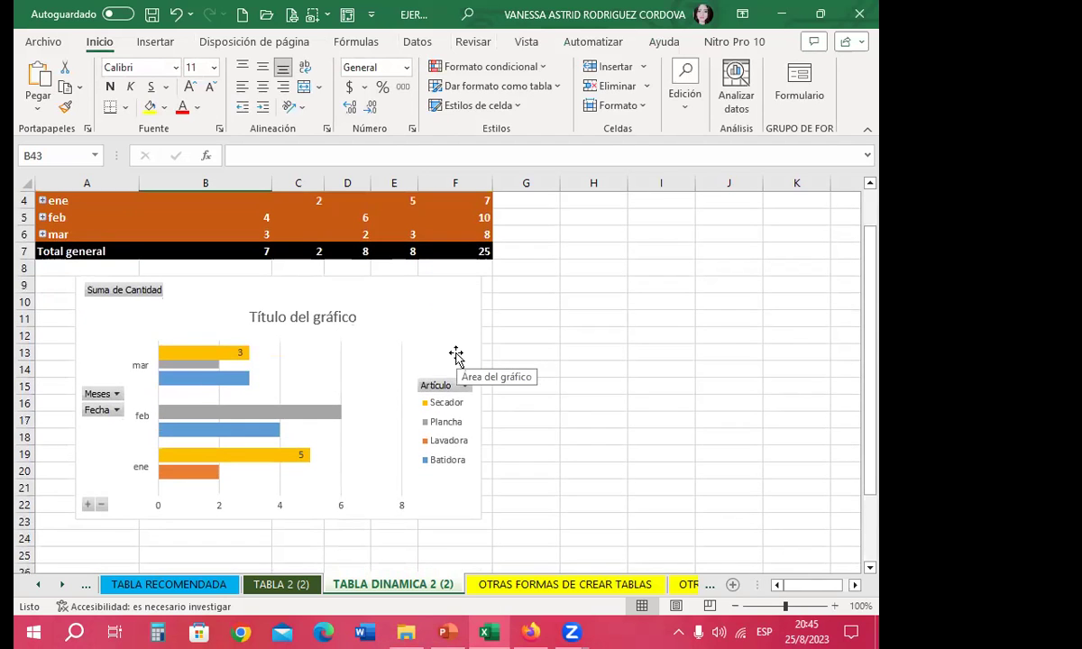
scroll(456, 357, down, 3)
click(397, 436)
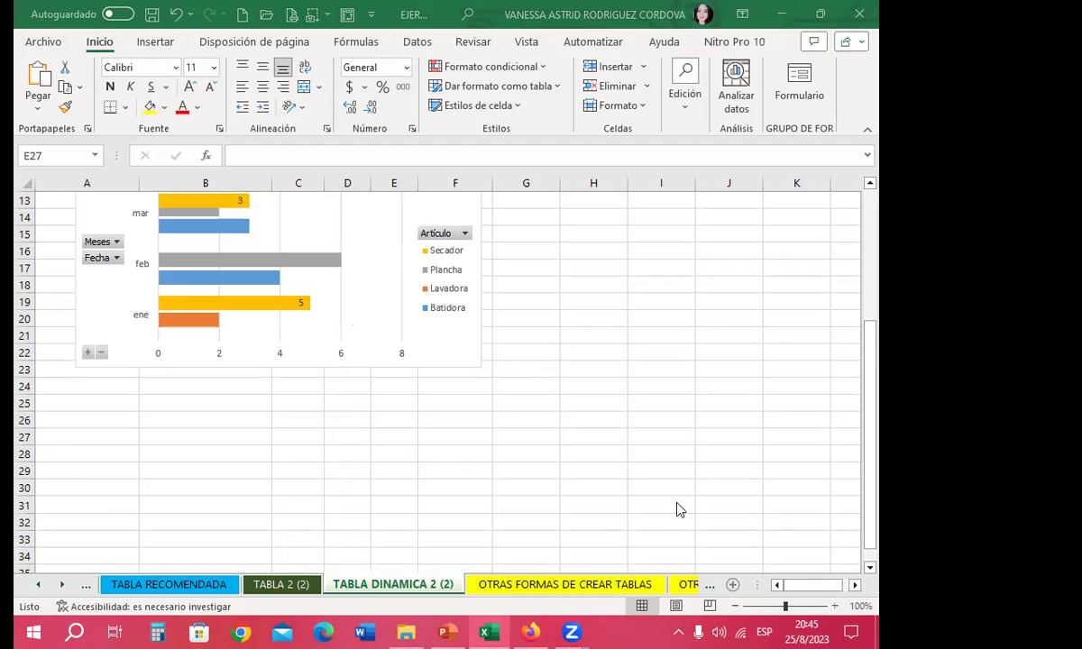
click(532, 586)
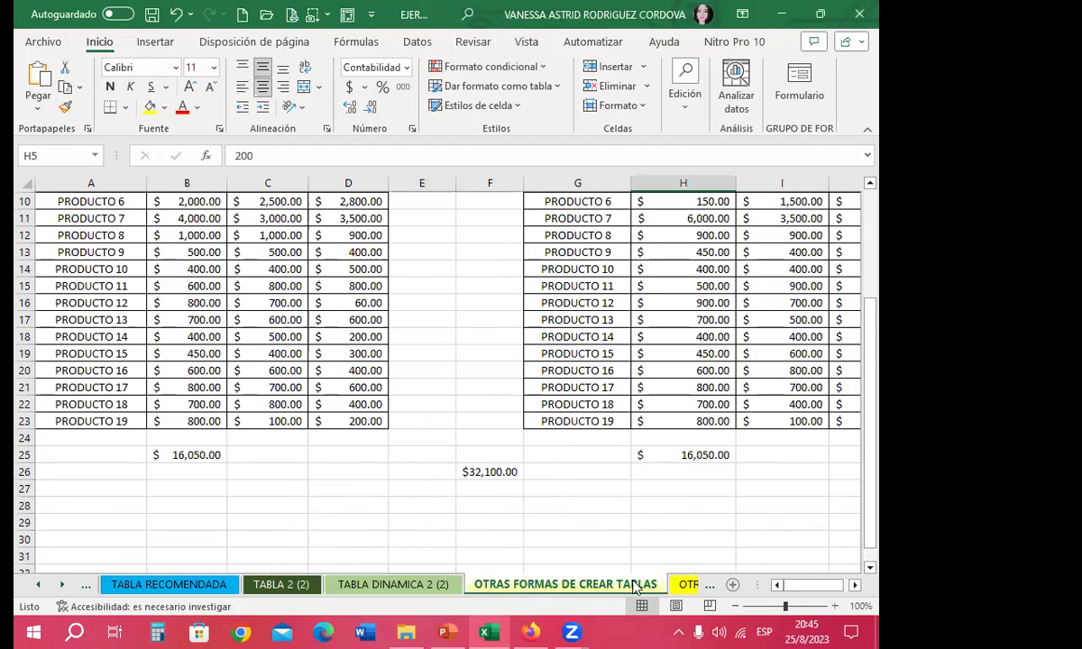
Look over the existing pivot table's values, then move to the DESDE ACCESS sheet
click(690, 585)
click(299, 309)
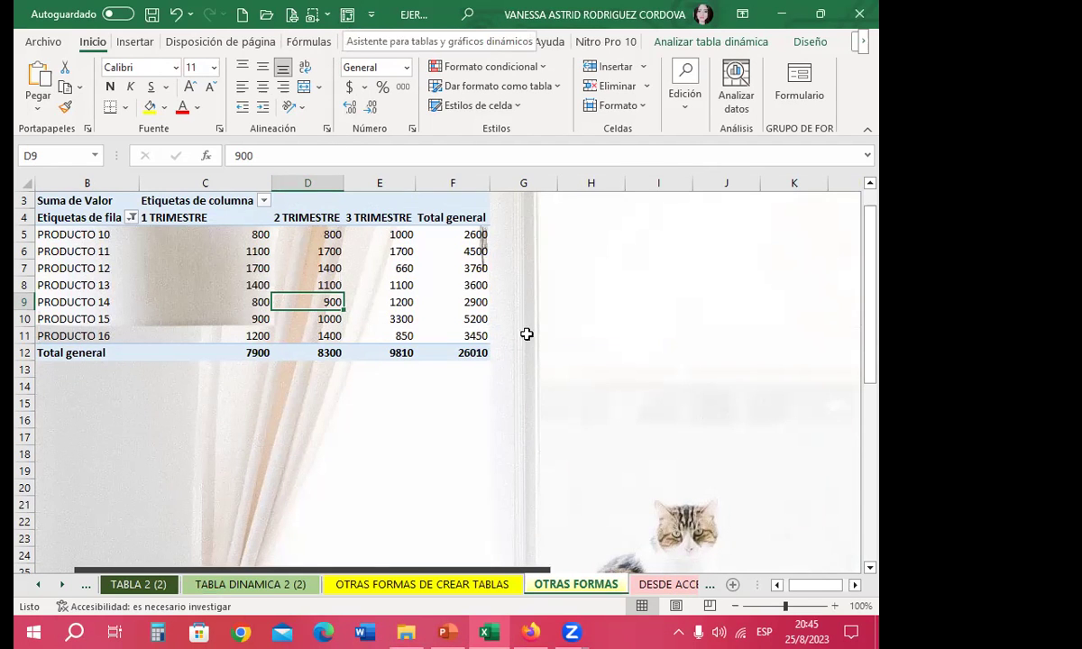
click(630, 302)
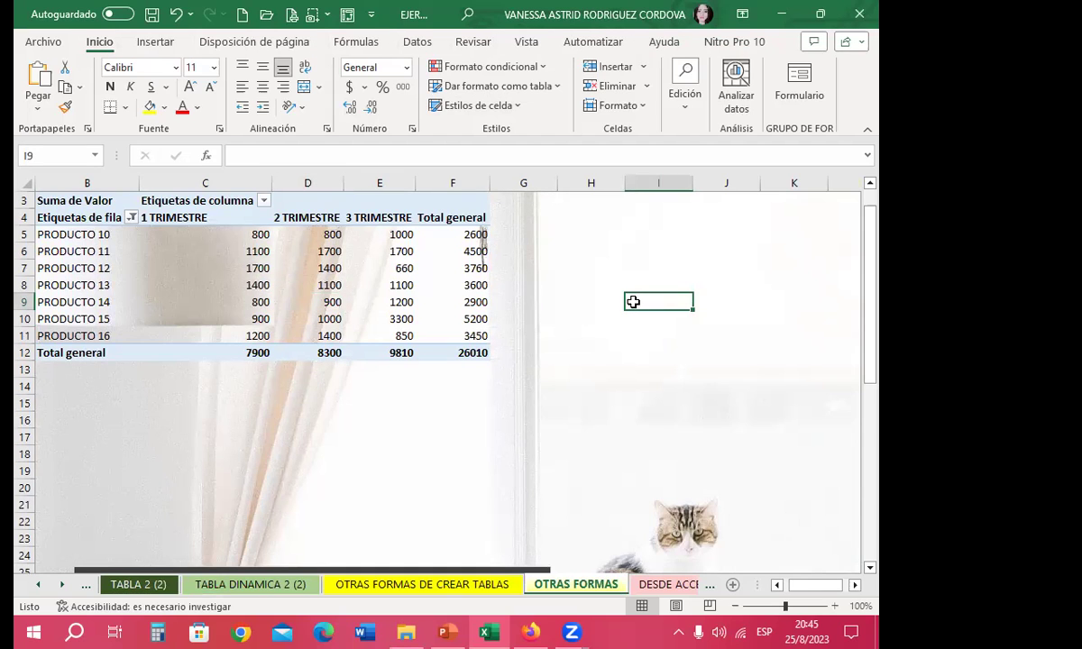
click(647, 586)
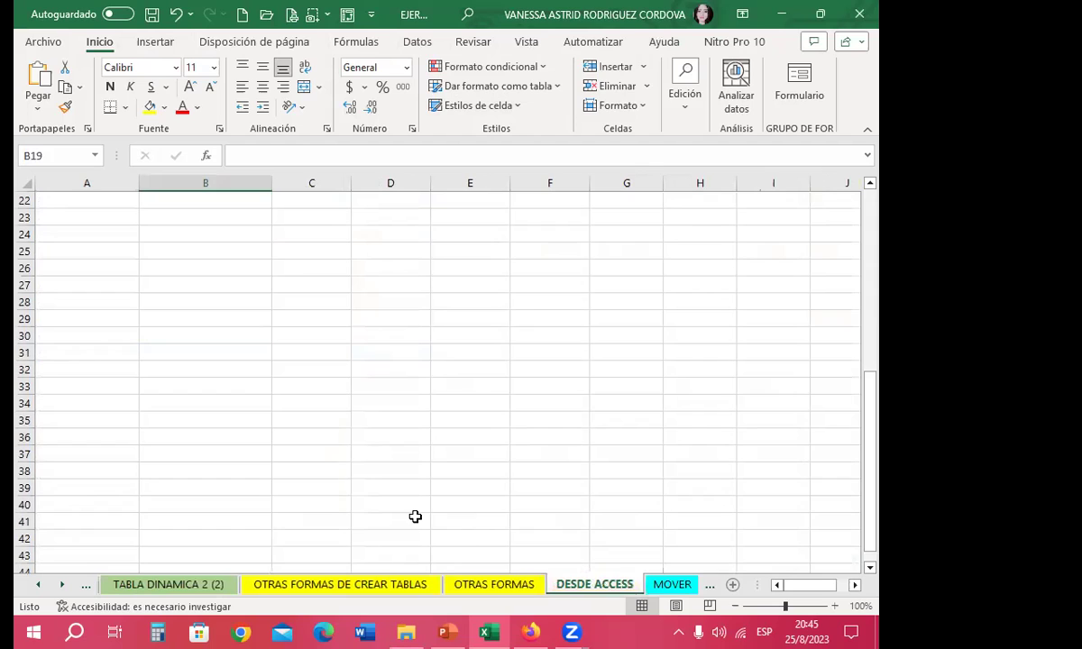
click(276, 317)
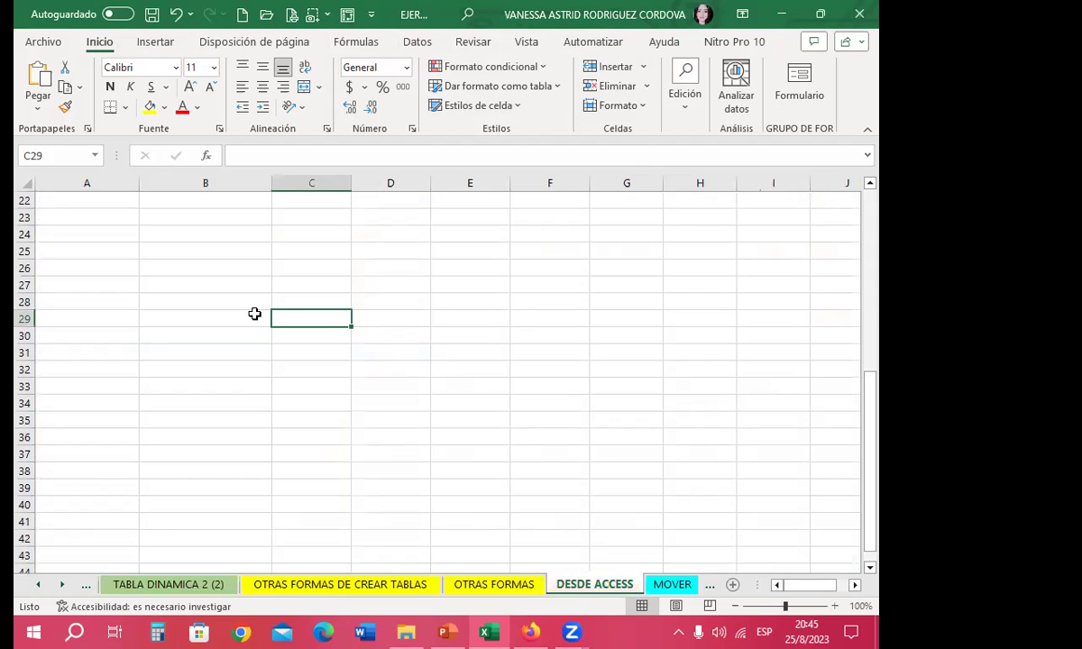
click(167, 230)
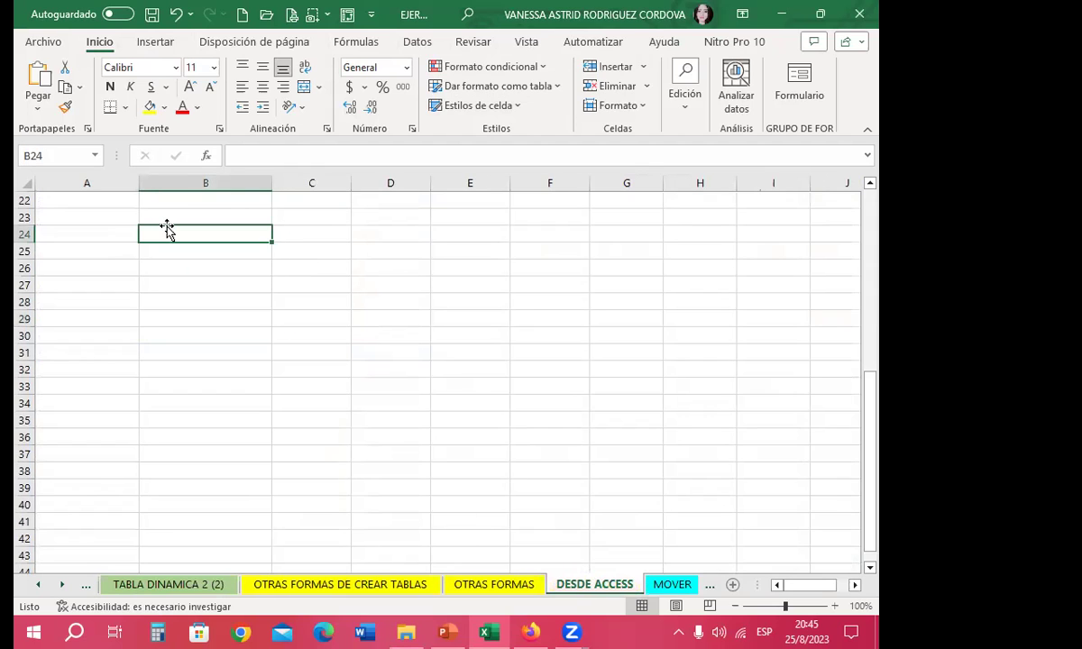
Delete rows 3–19 holding the old pivot table on DESDE ACCESS, then switch to File Explorer
scroll(166, 230, up, 3)
scroll(174, 239, up, 4)
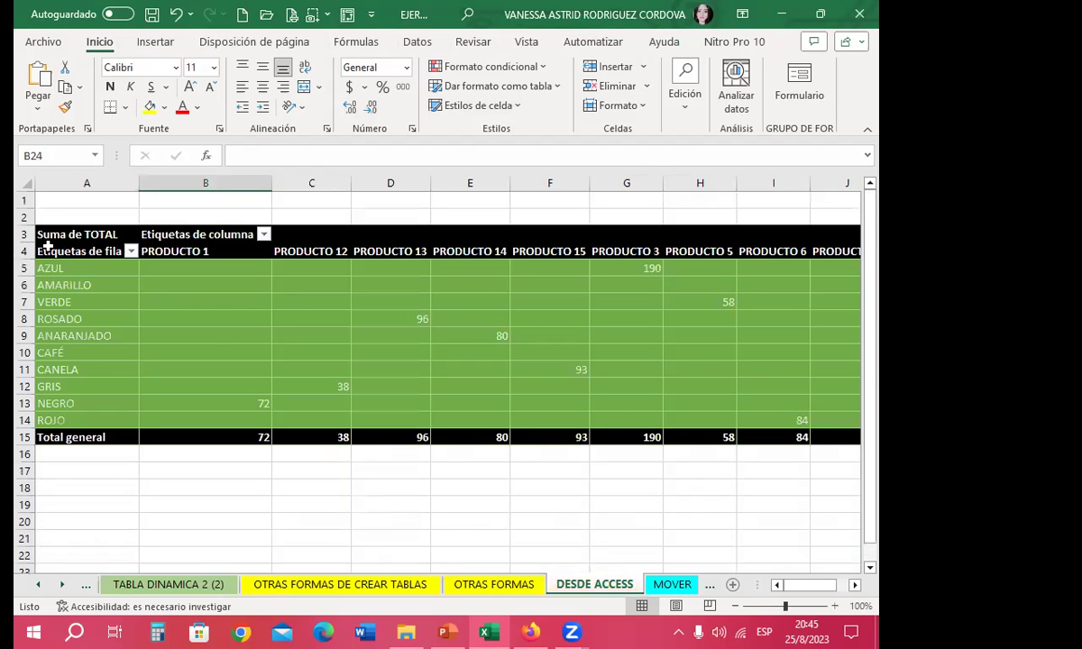
drag(27, 237, 27, 505)
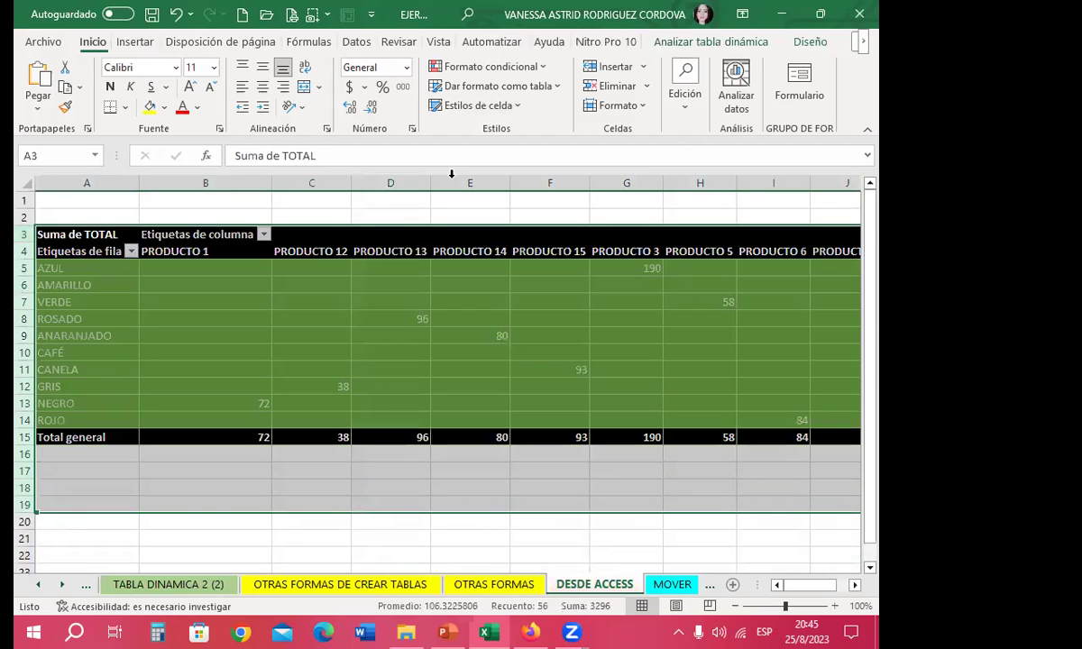
click(617, 87)
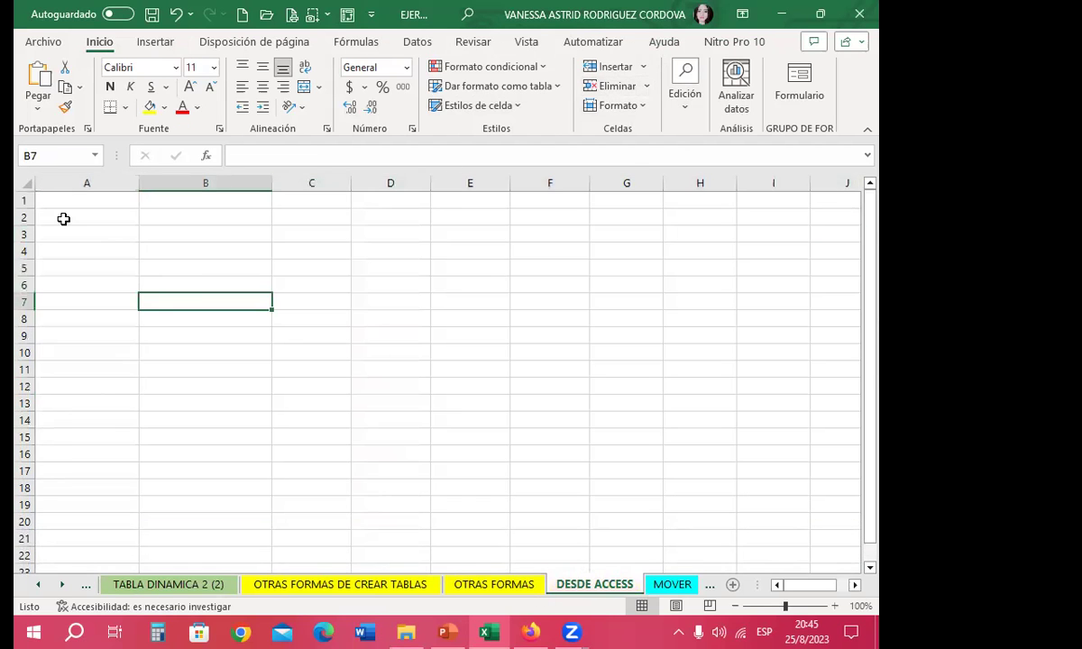
click(84, 221)
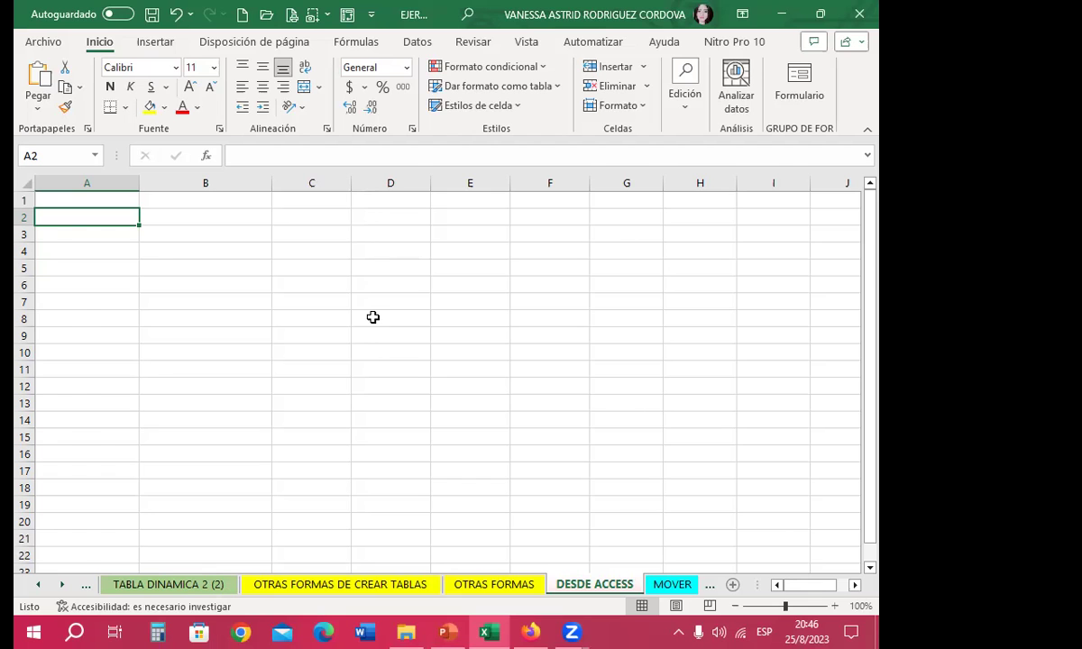
click(406, 633)
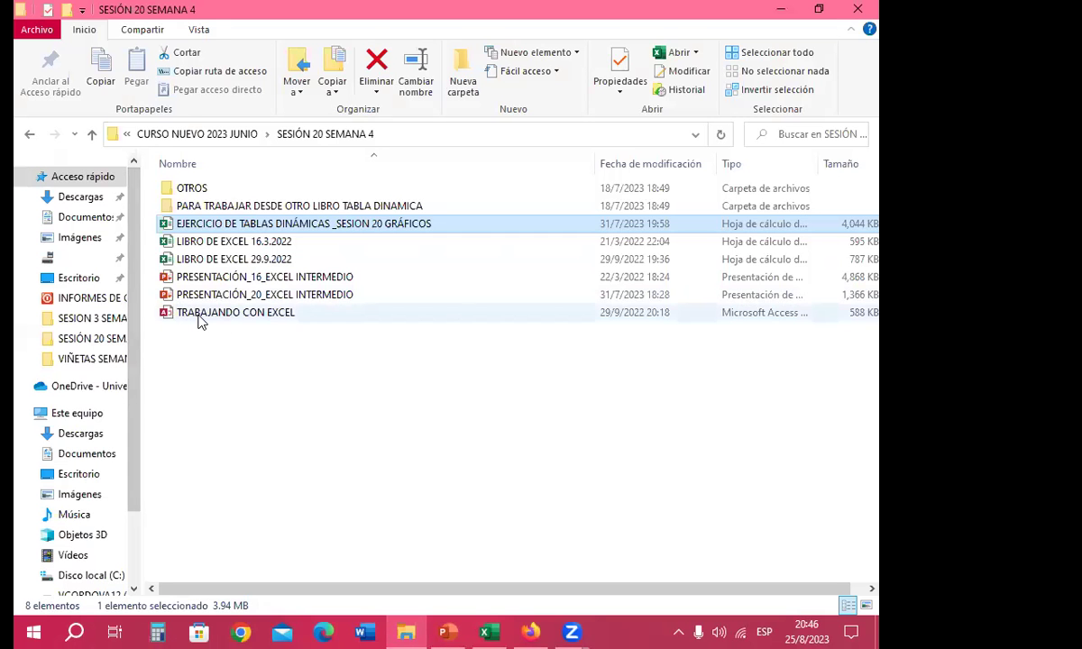
Open the TRABAJANDO CON EXCEL database in Access from the SESIÓN 20 SEMANA 4 folder
click(200, 322)
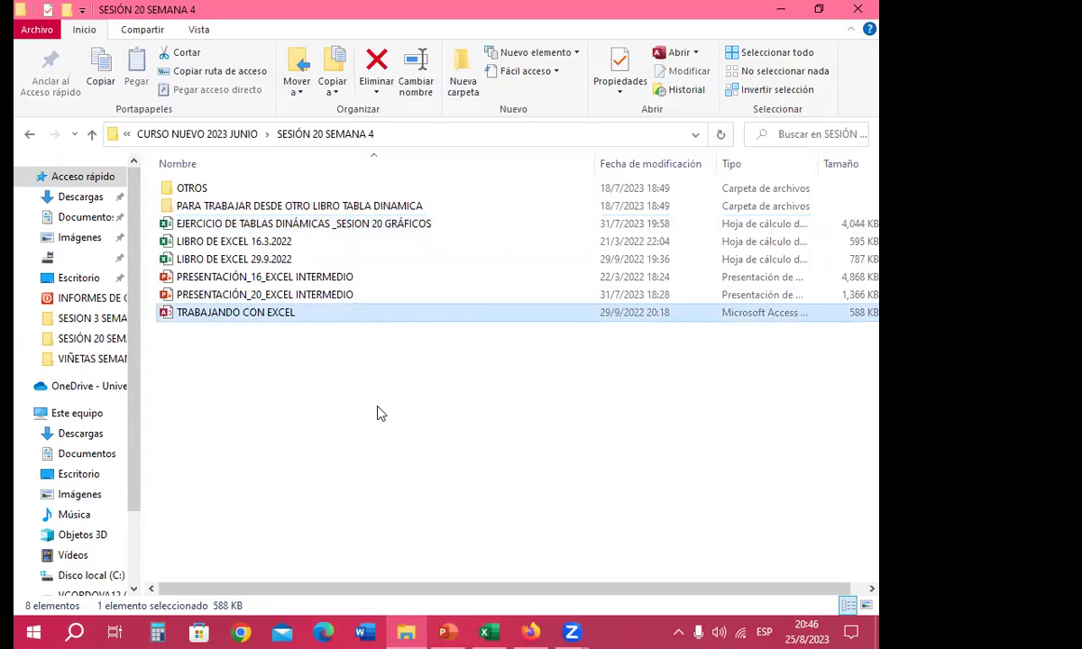
double_click(183, 311)
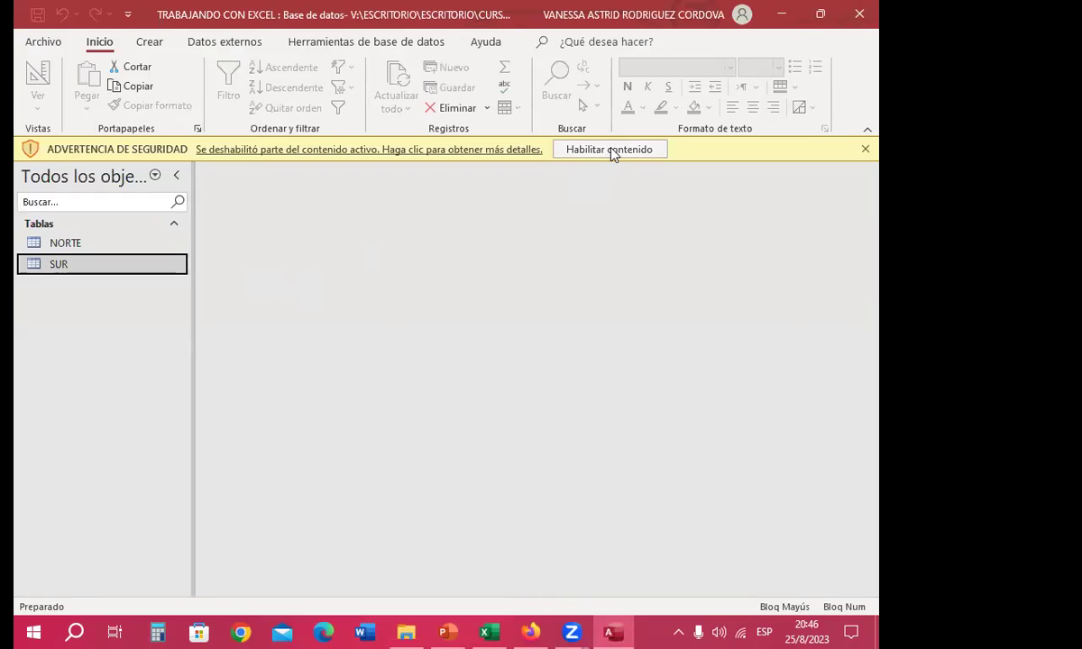
Enable the database content and open the NORTE and SUR table datasheets
click(611, 151)
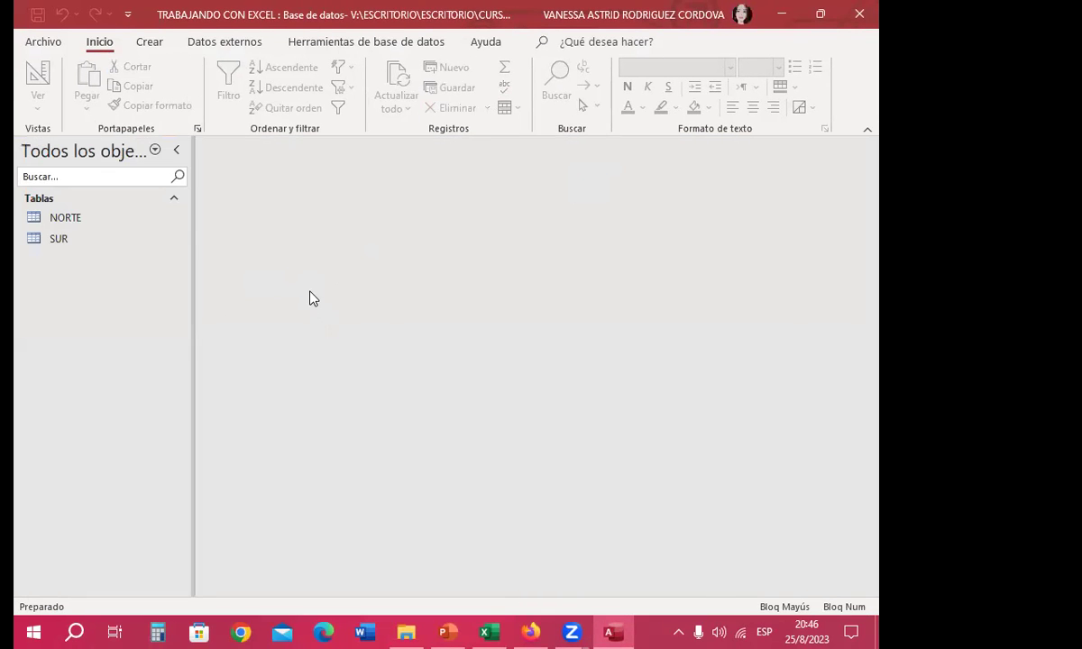
click(76, 221)
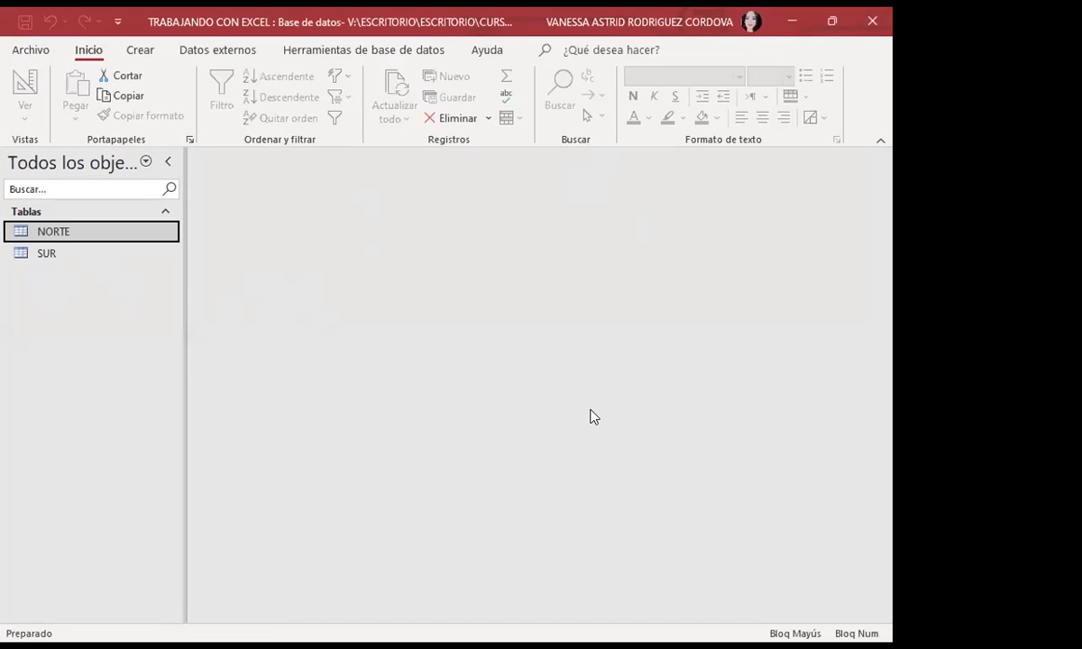
double_click(86, 238)
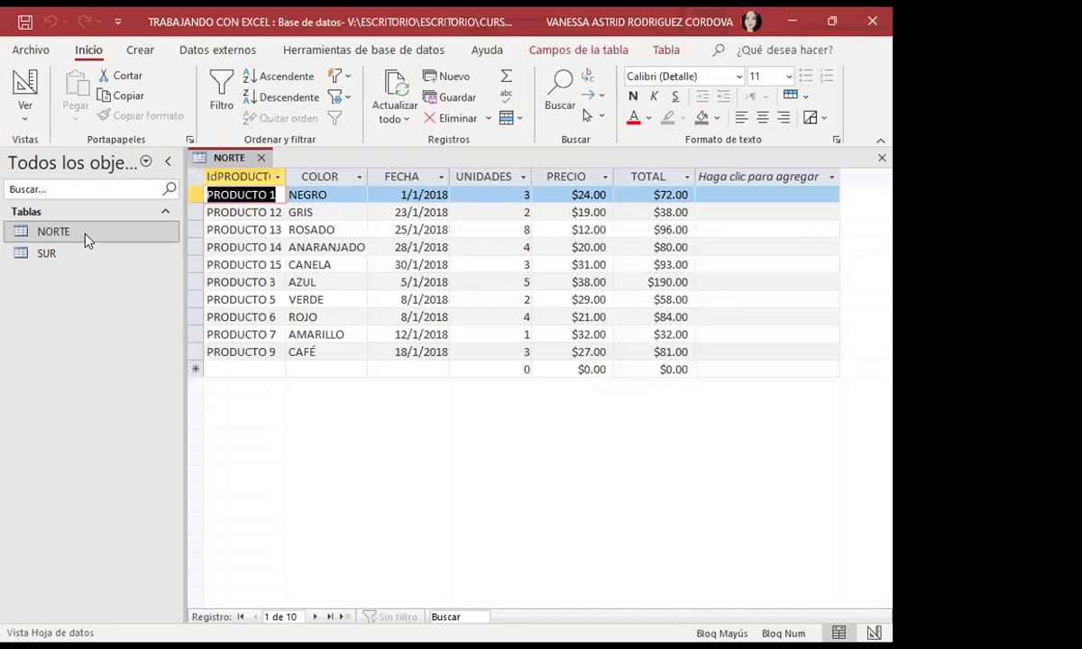
double_click(48, 259)
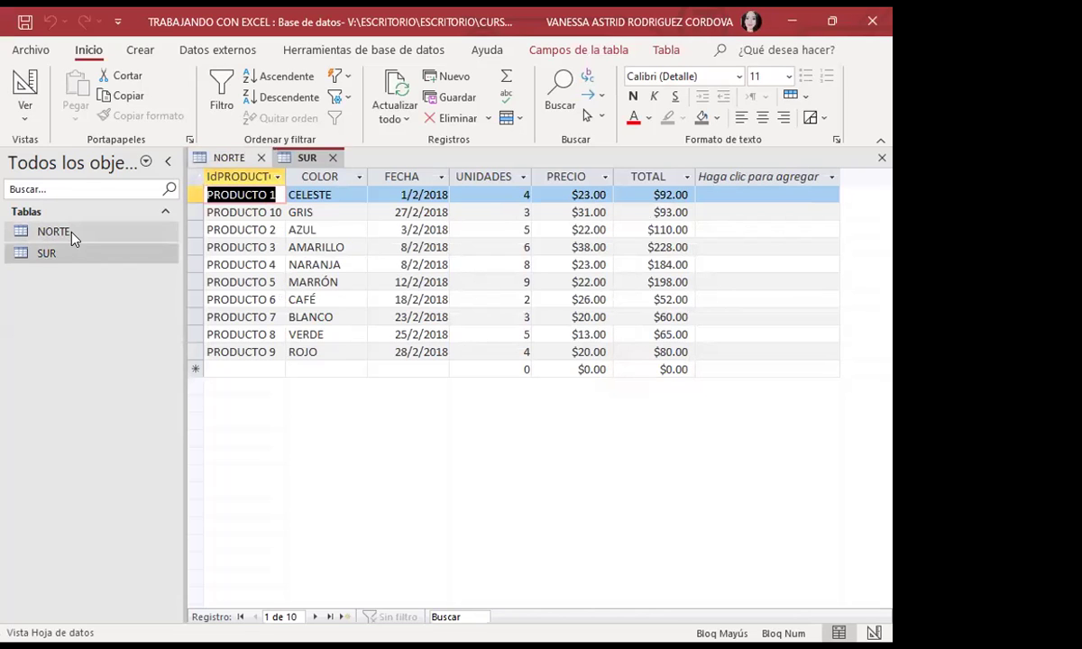
double_click(68, 232)
double_click(59, 261)
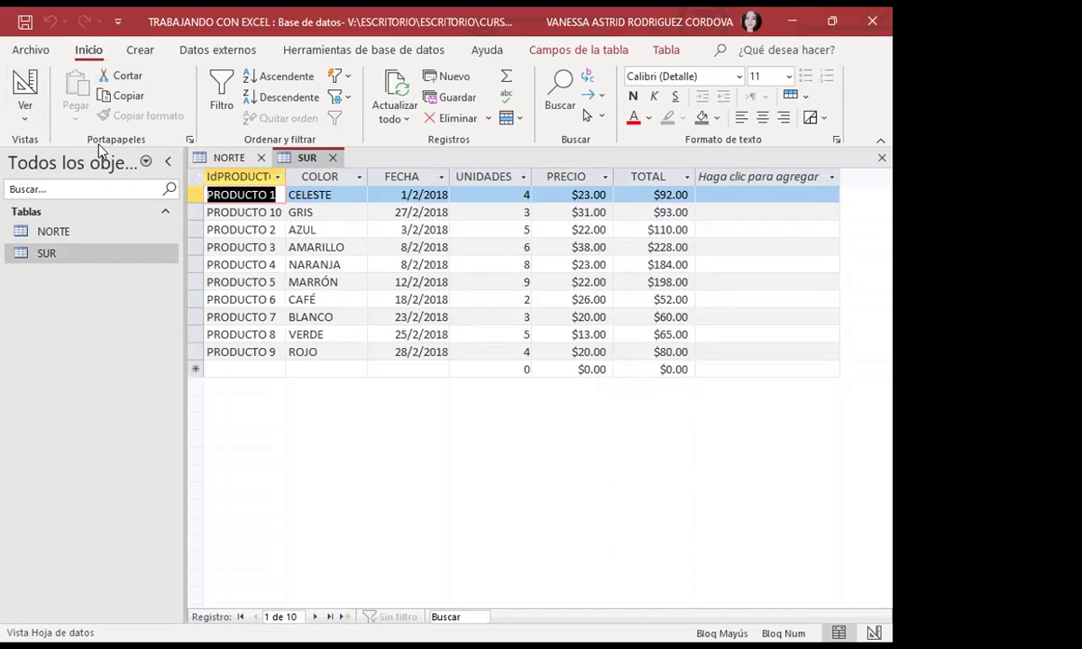
click(16, 122)
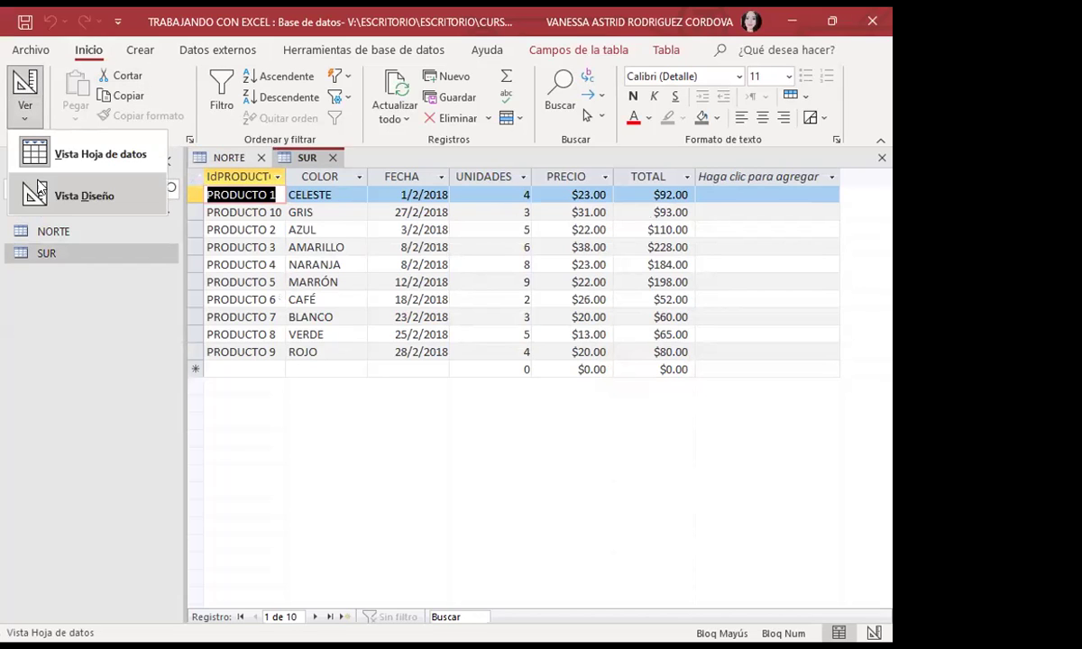
click(72, 197)
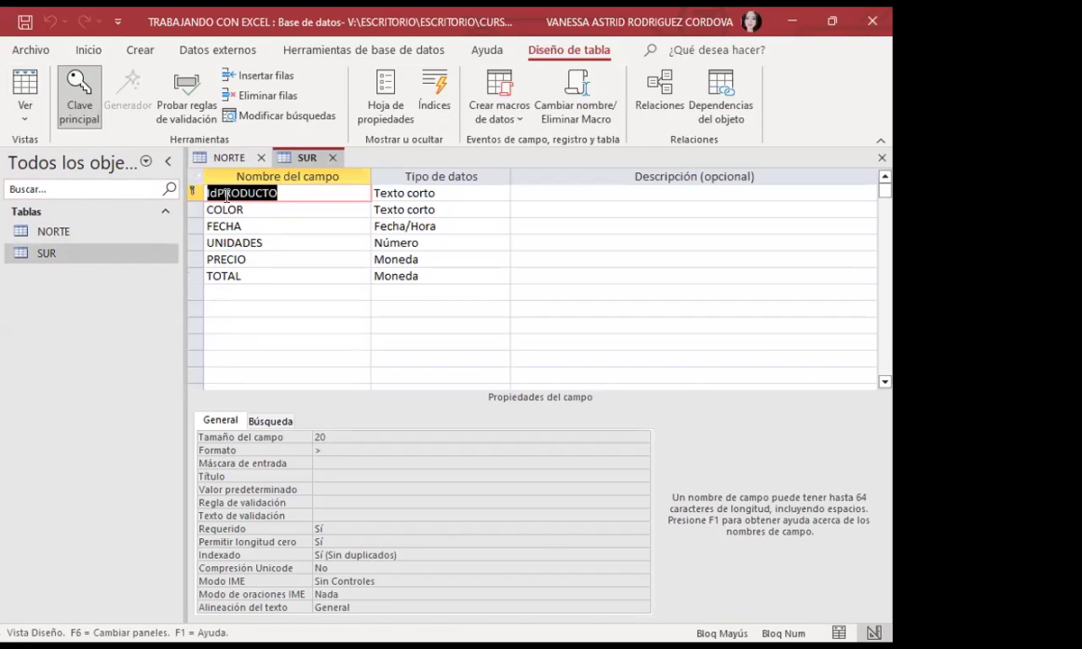
click(255, 210)
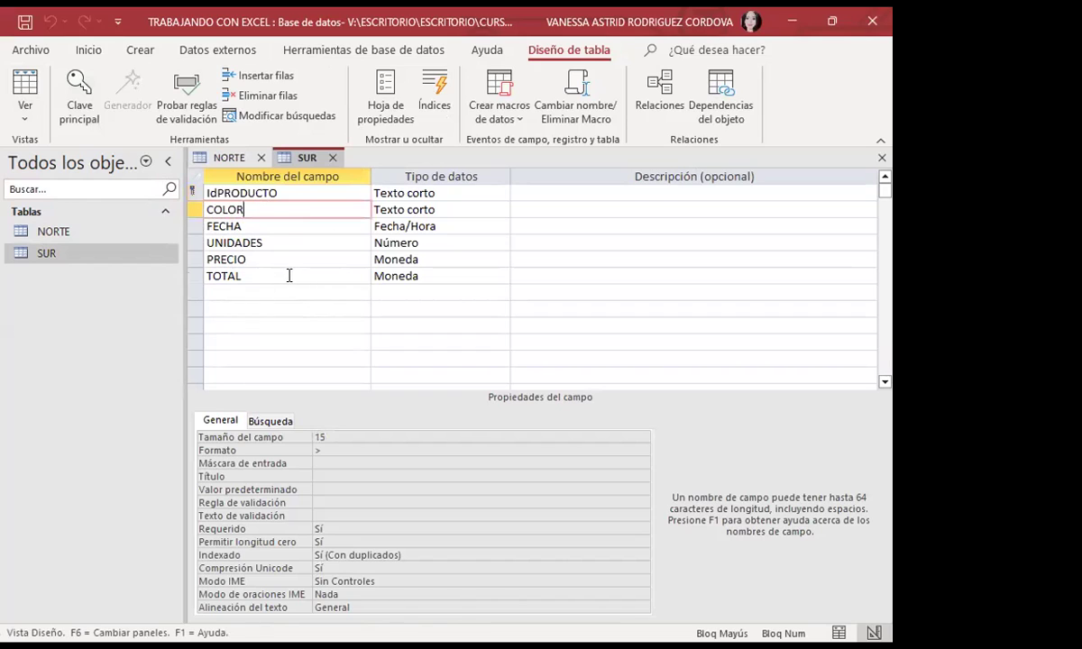
click(260, 226)
click(261, 243)
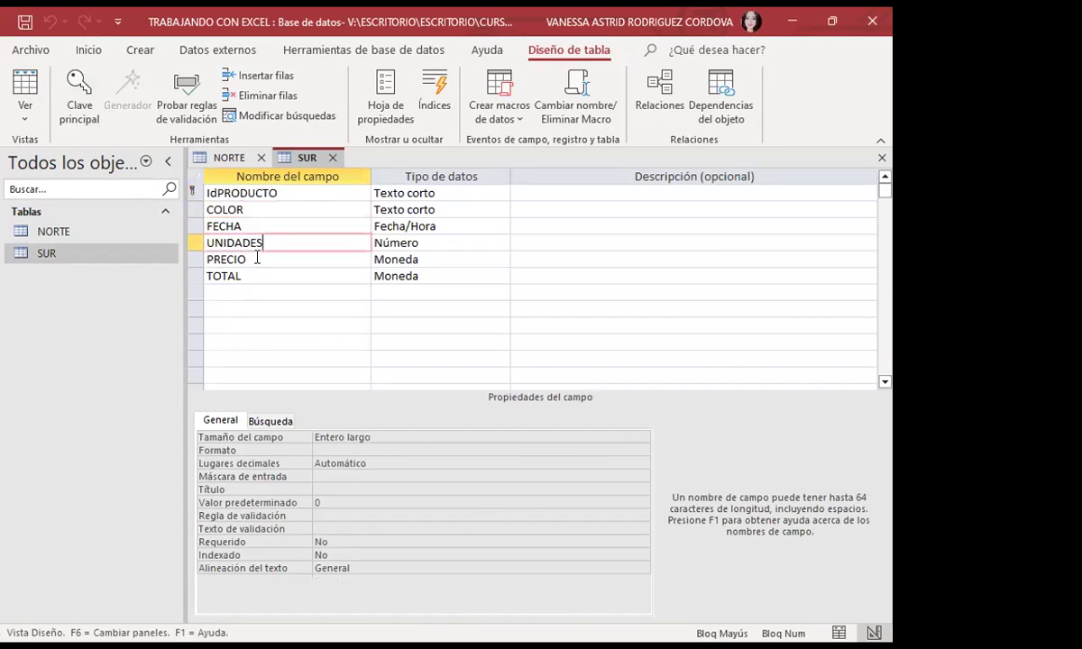
click(256, 261)
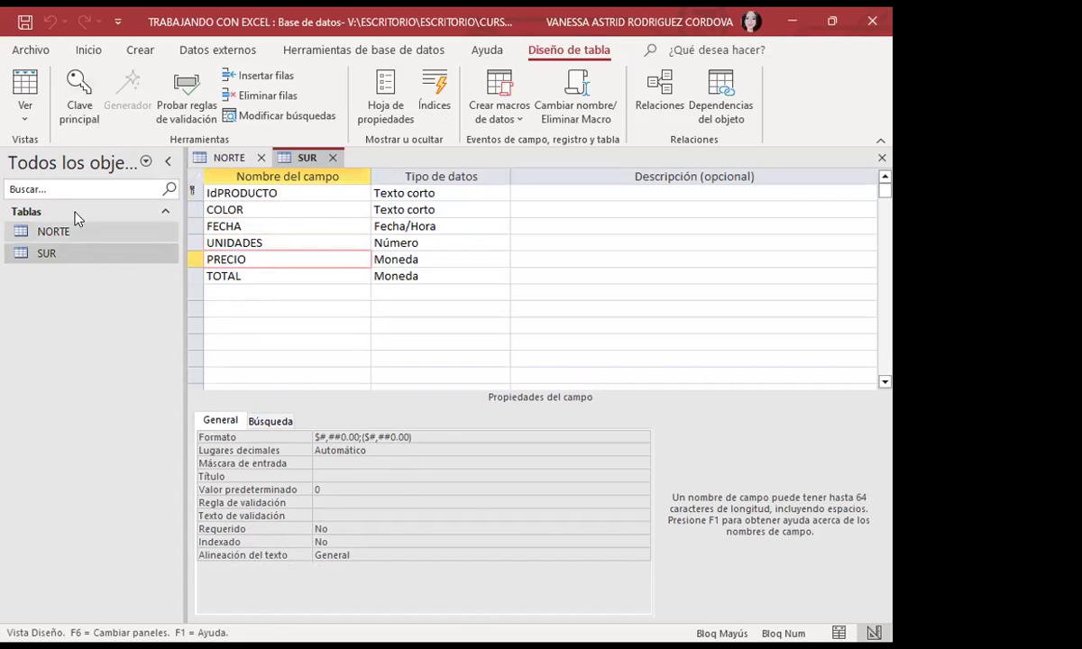
click(56, 236)
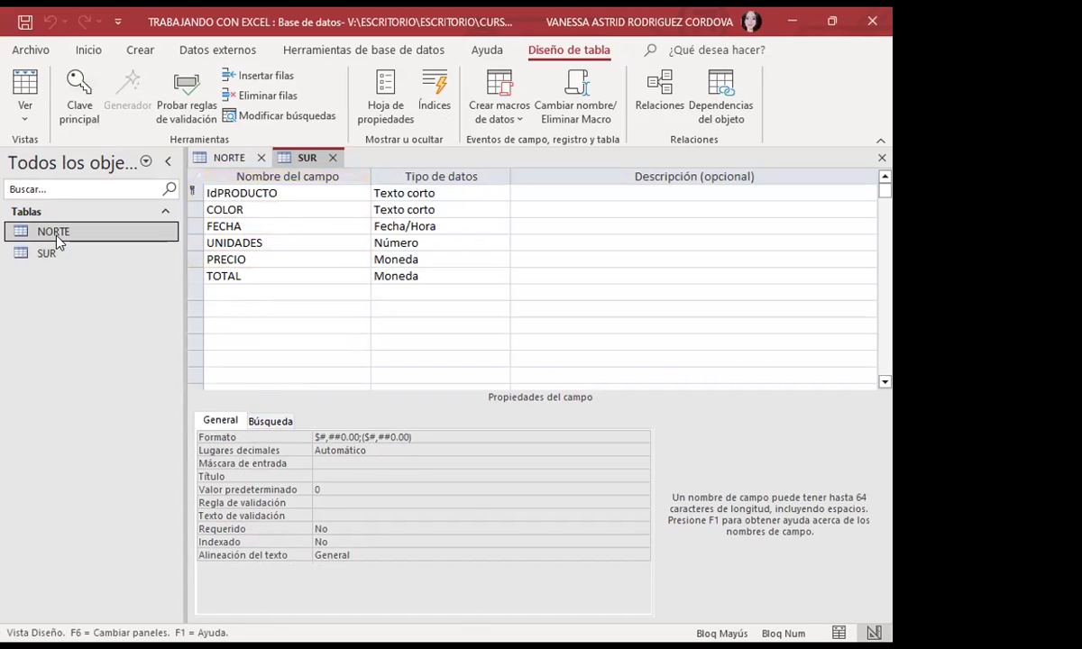
click(25, 112)
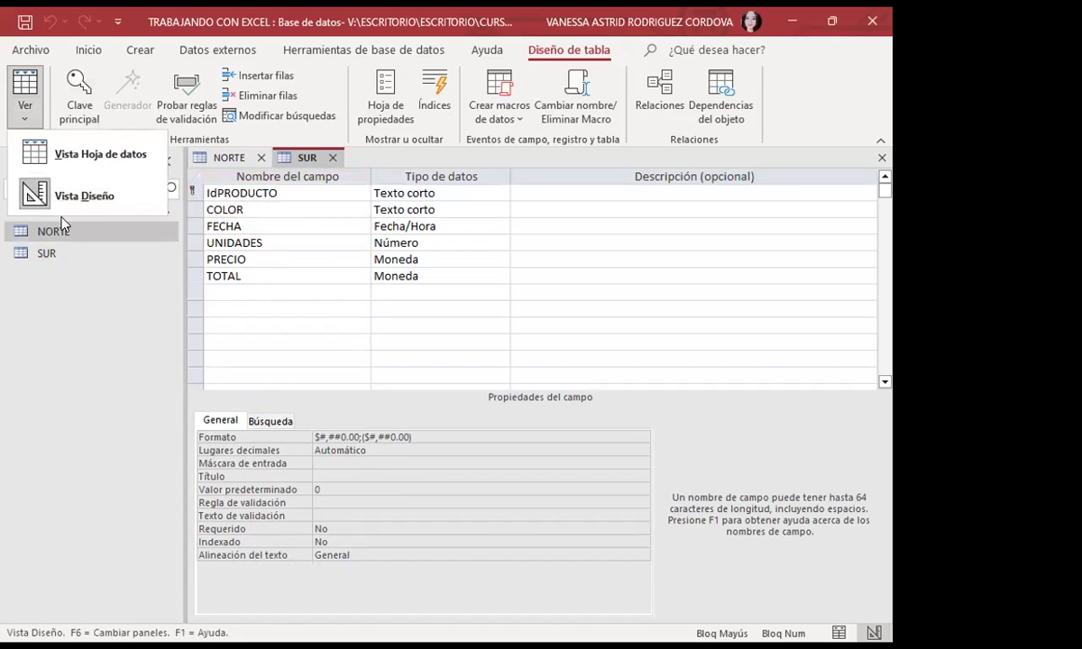
click(93, 150)
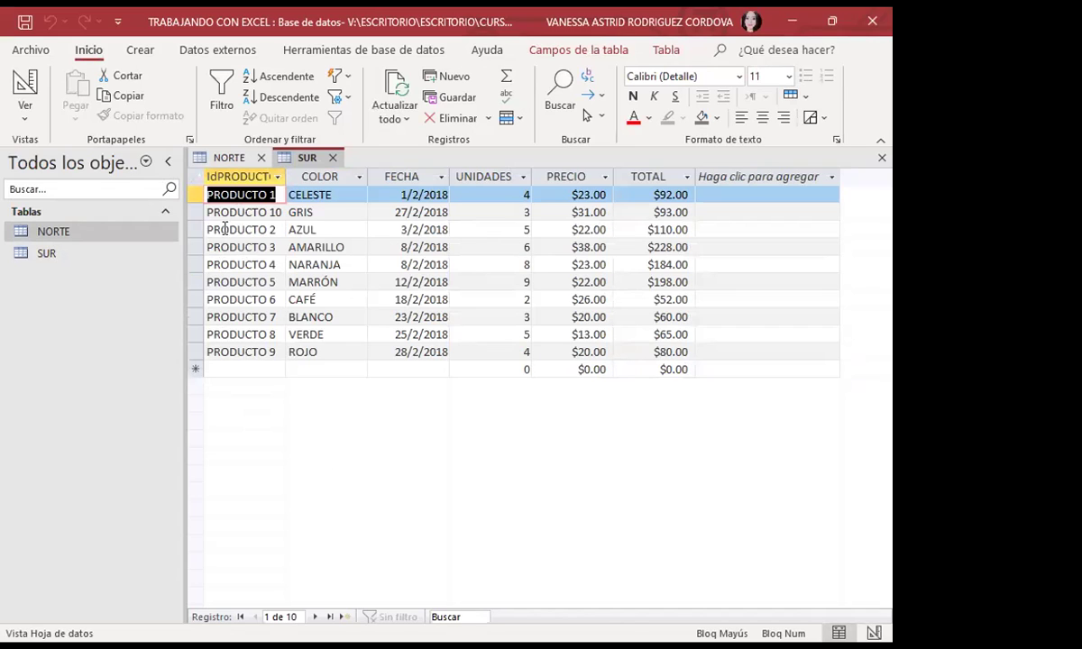
Step through the first SUR record's COLOR, FECHA, UNIDADES and PRECIO ($23.00) cells
click(332, 189)
click(388, 189)
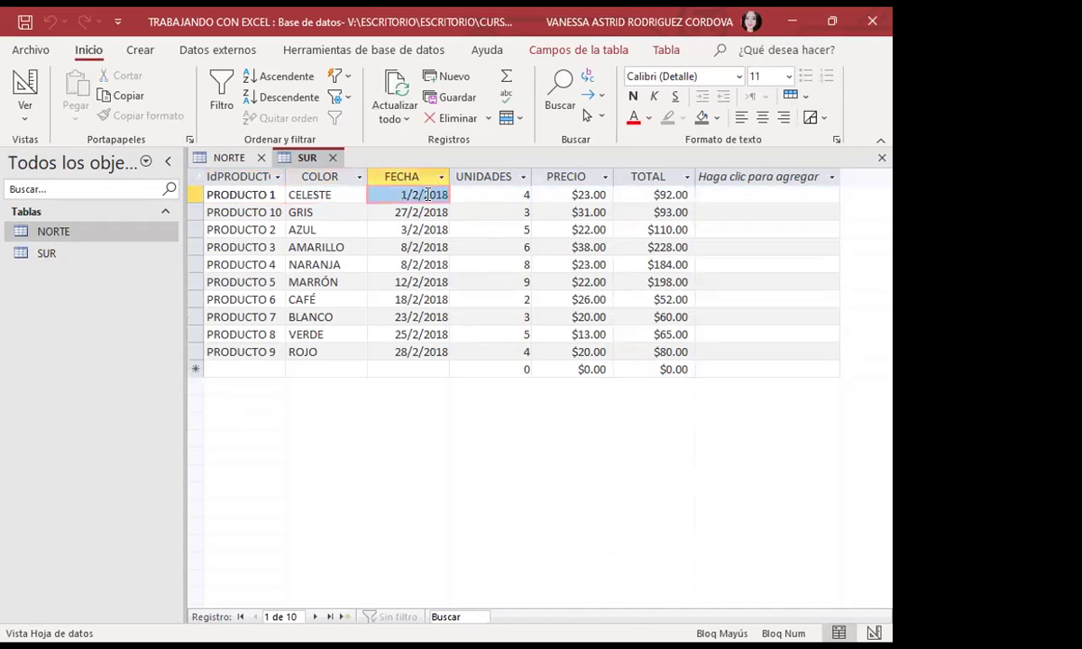
click(498, 193)
click(587, 194)
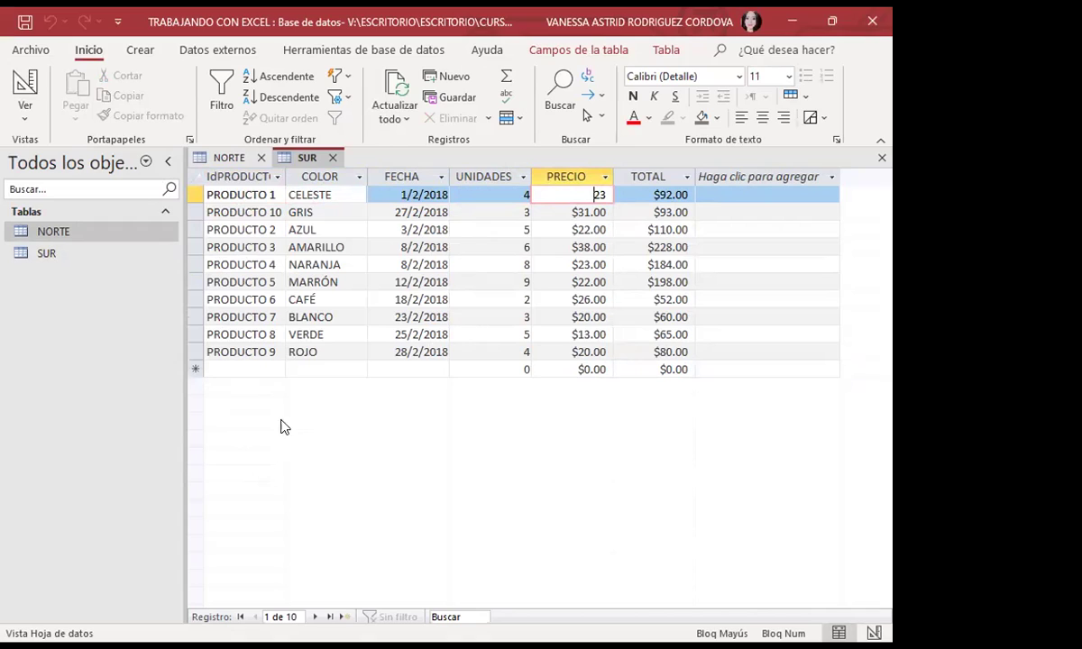
click(355, 332)
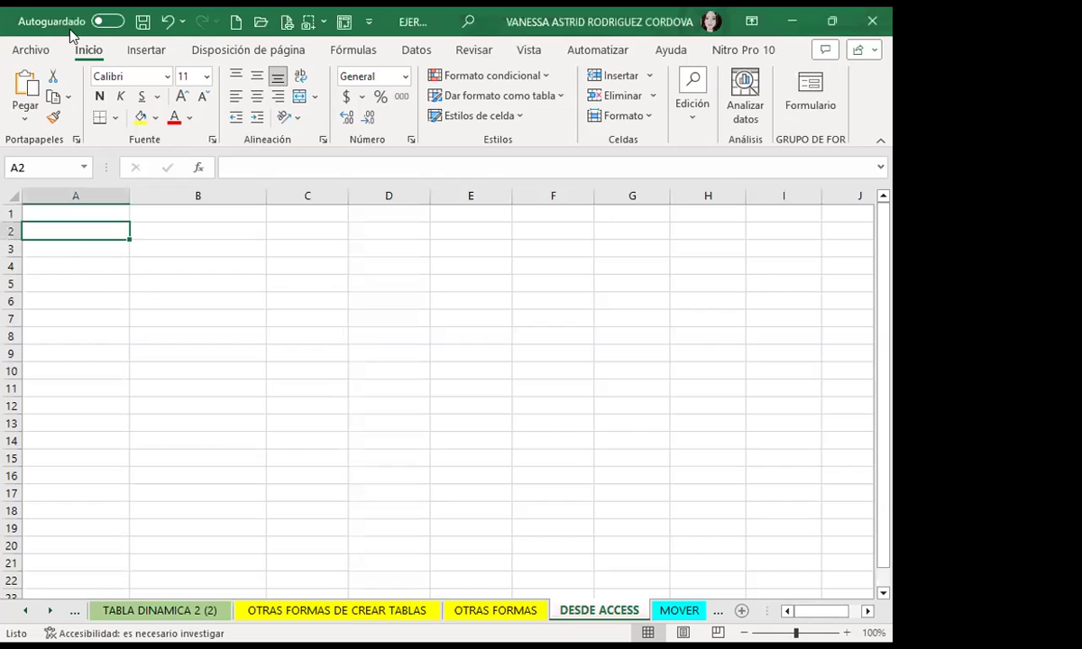
Start an Insertar > Tabla dinámica from an external data source, then cancel the dialog
click(146, 54)
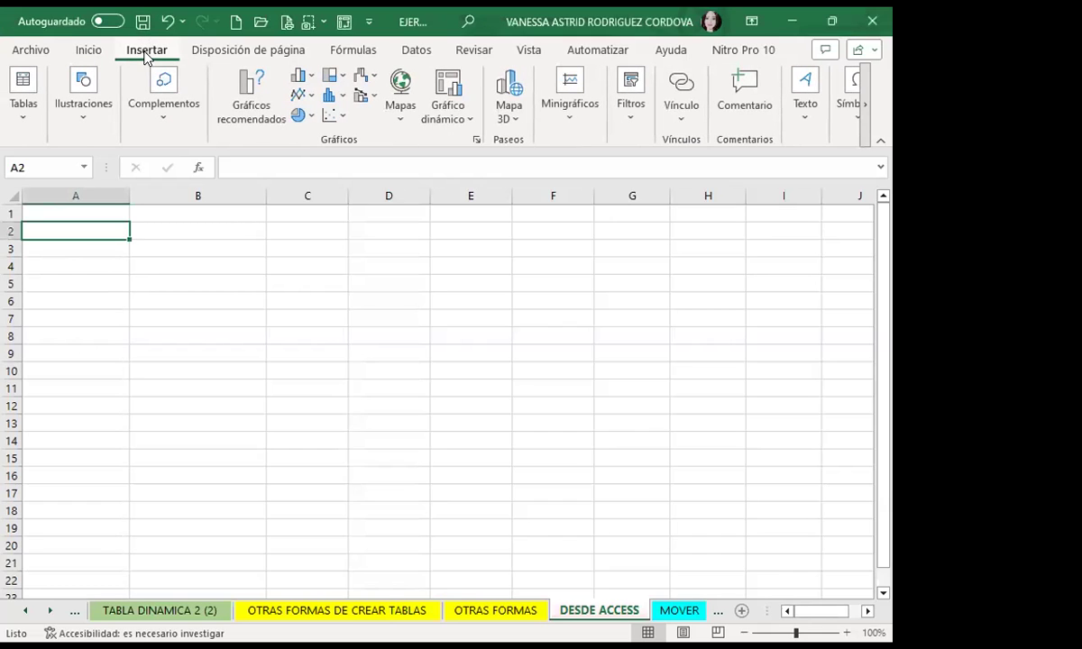
click(24, 120)
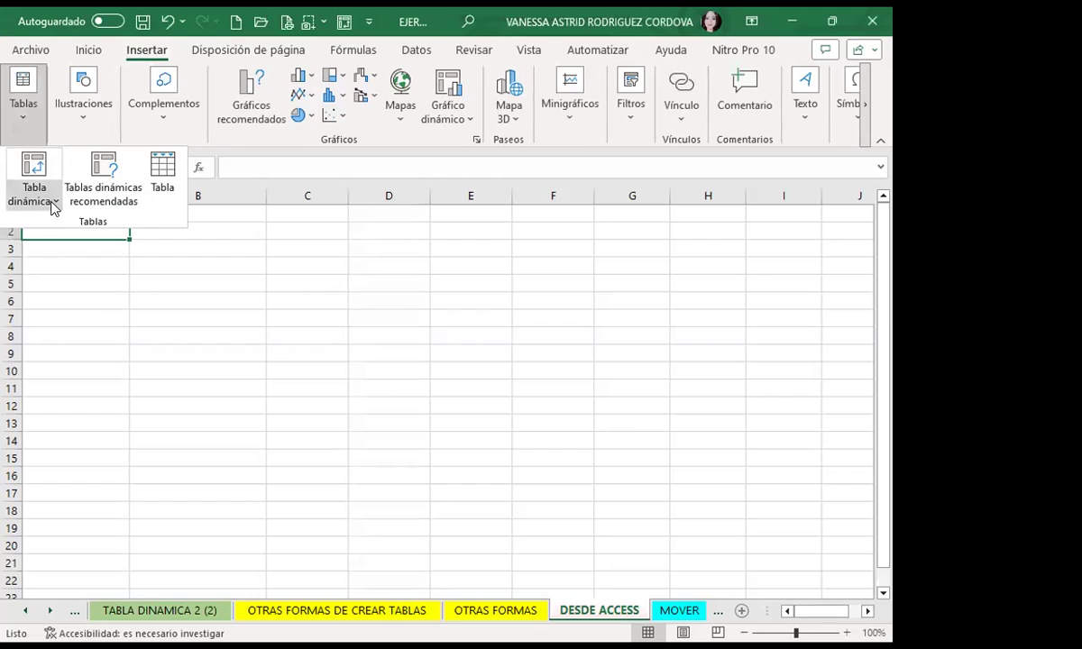
click(51, 205)
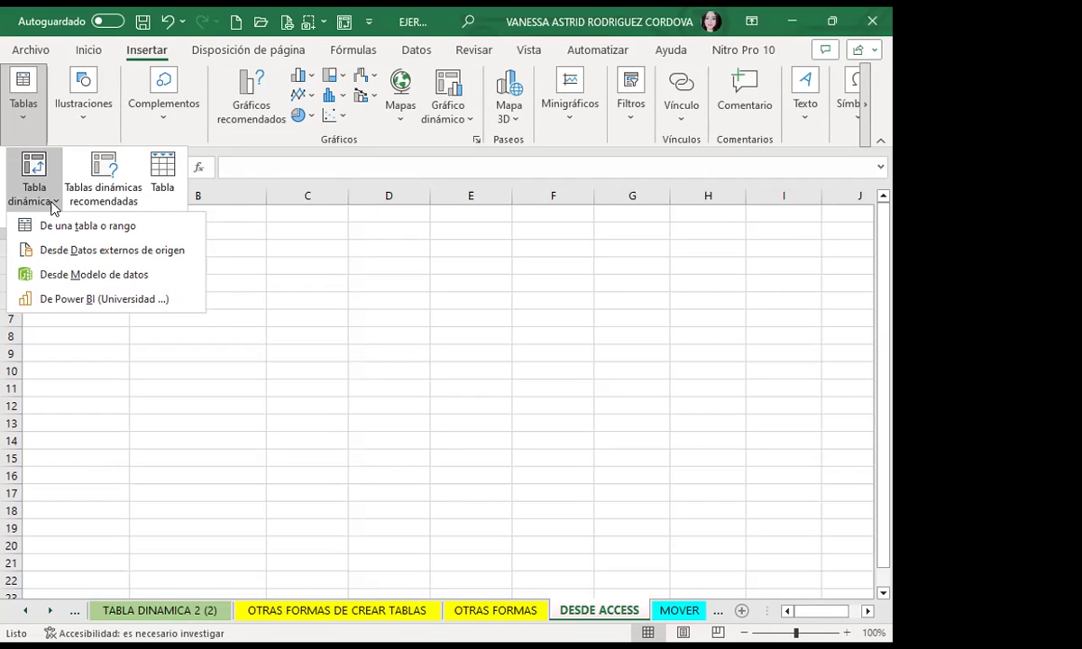
click(78, 258)
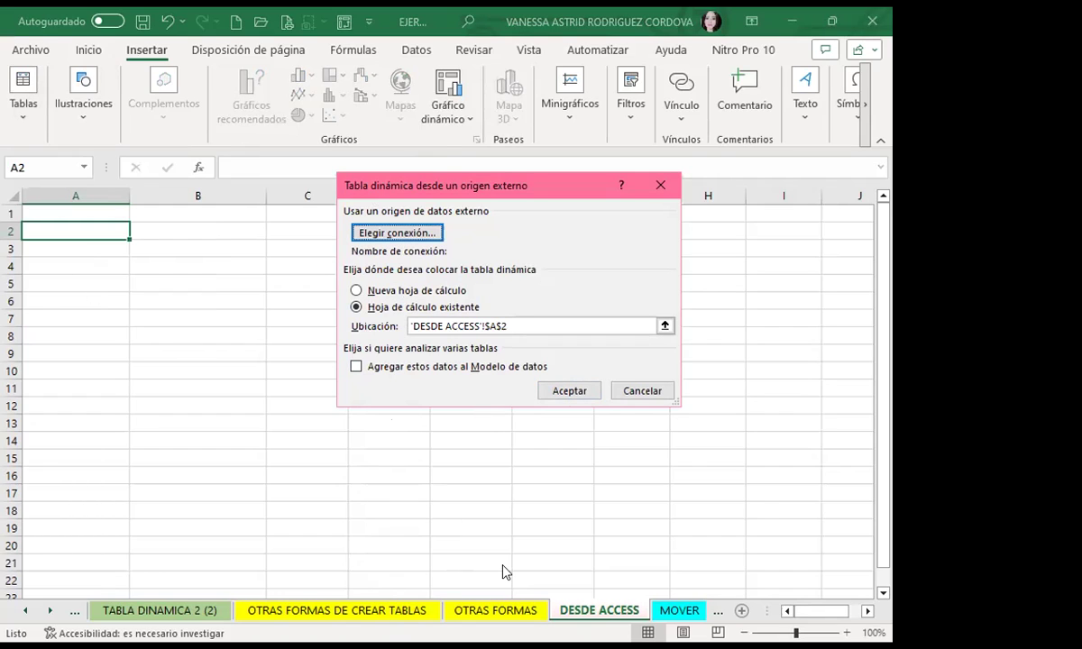
click(645, 397)
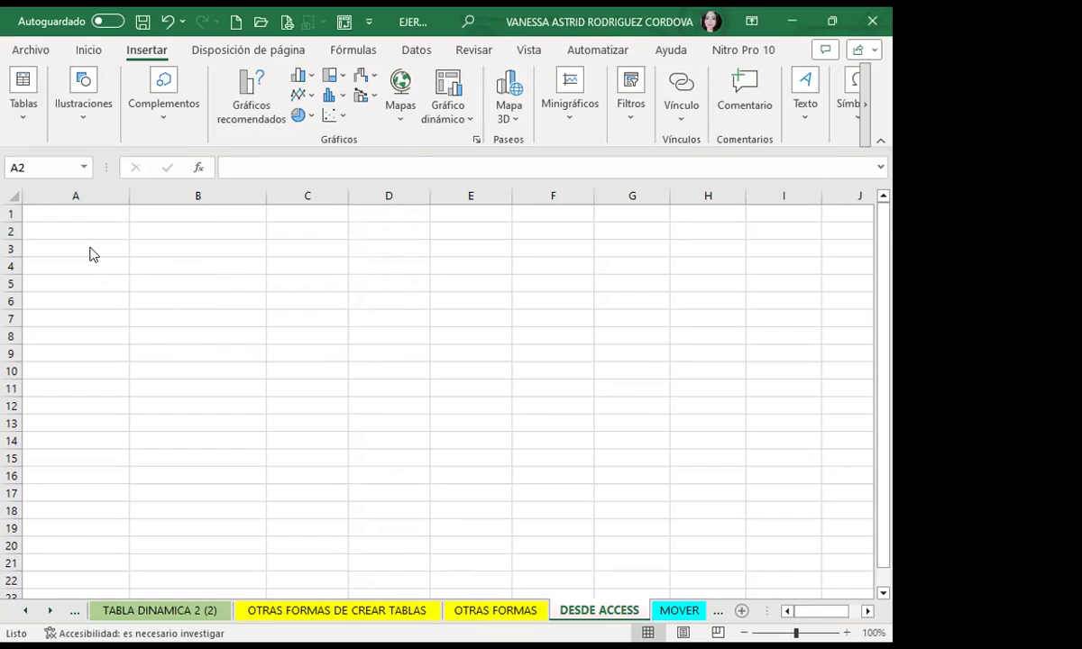
click(90, 248)
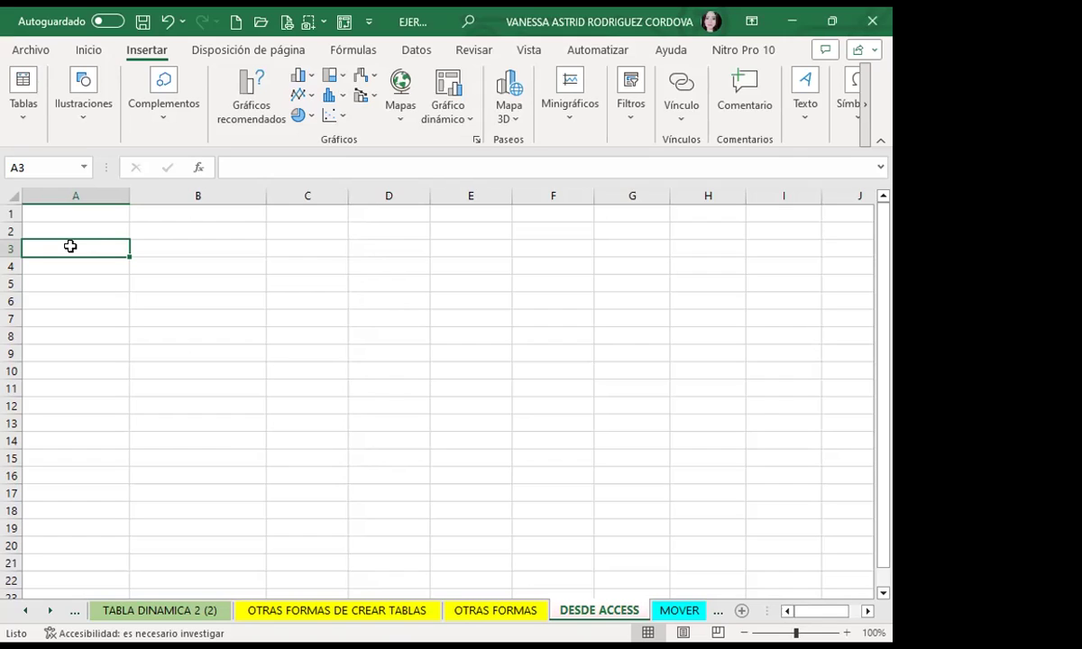
click(416, 411)
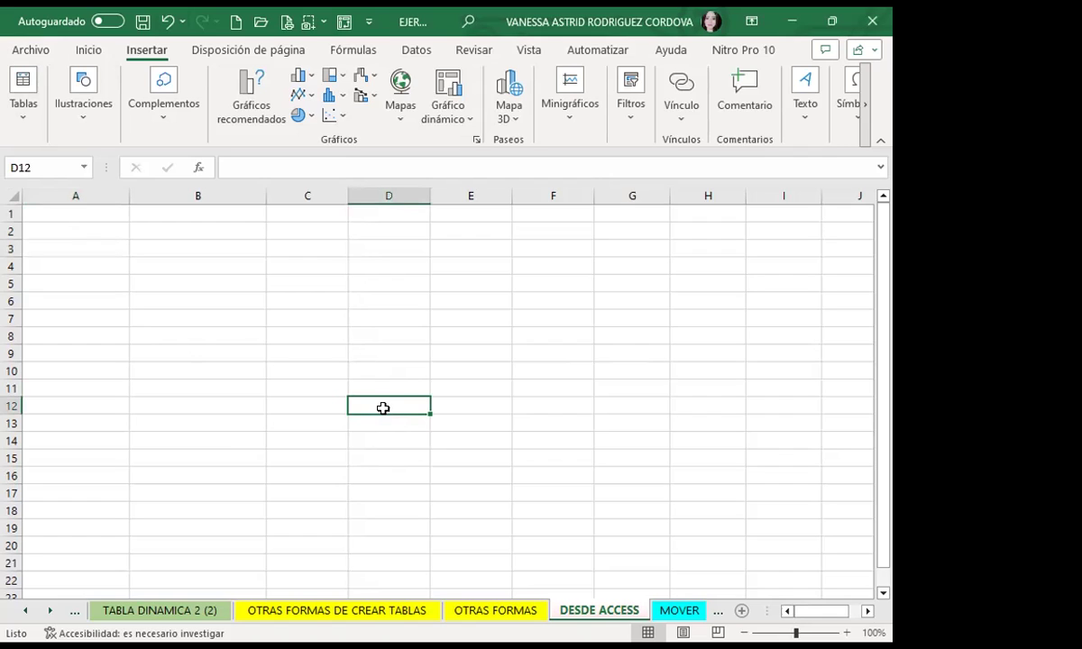
click(71, 250)
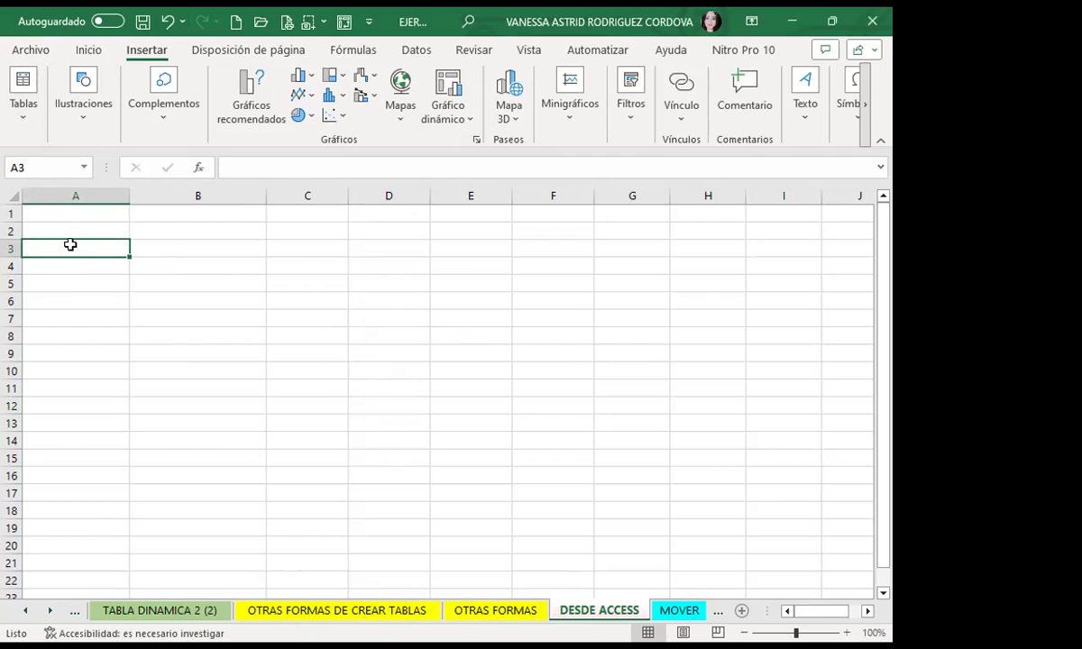
Start an external-data pivot table at 'DESDE ACCESS'!$A$3 and go to choose its connection
click(24, 113)
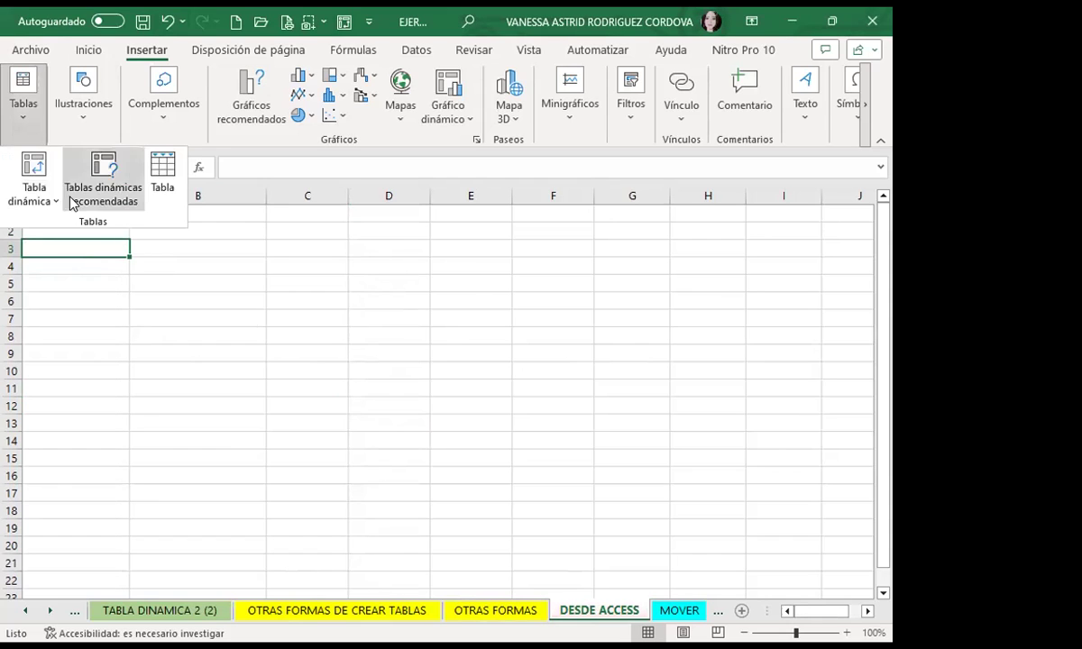
click(50, 203)
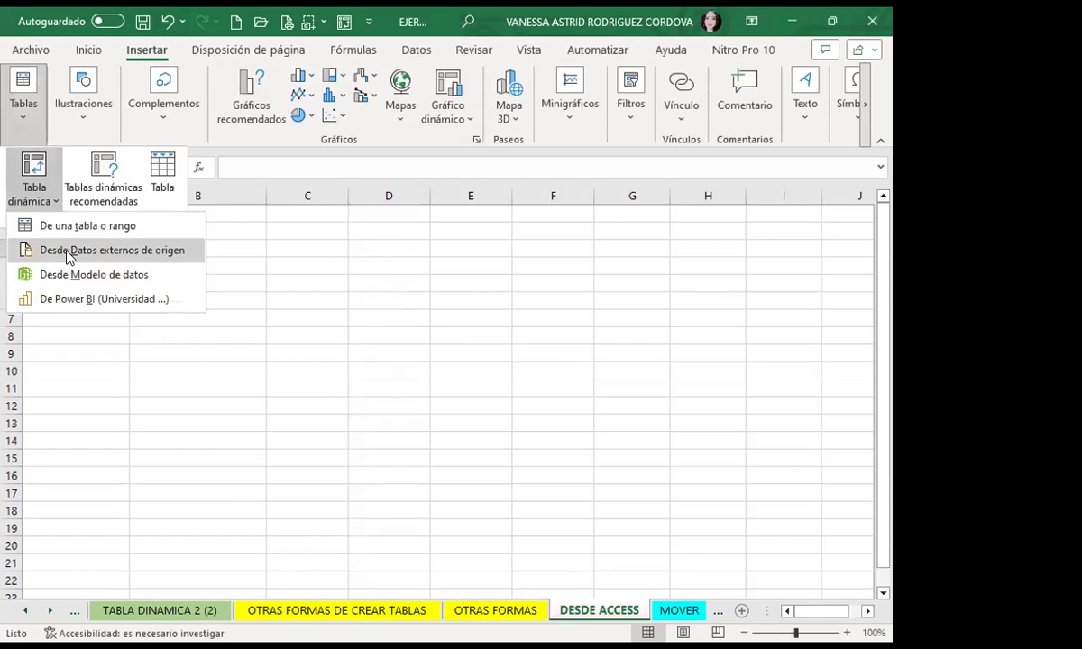
click(69, 252)
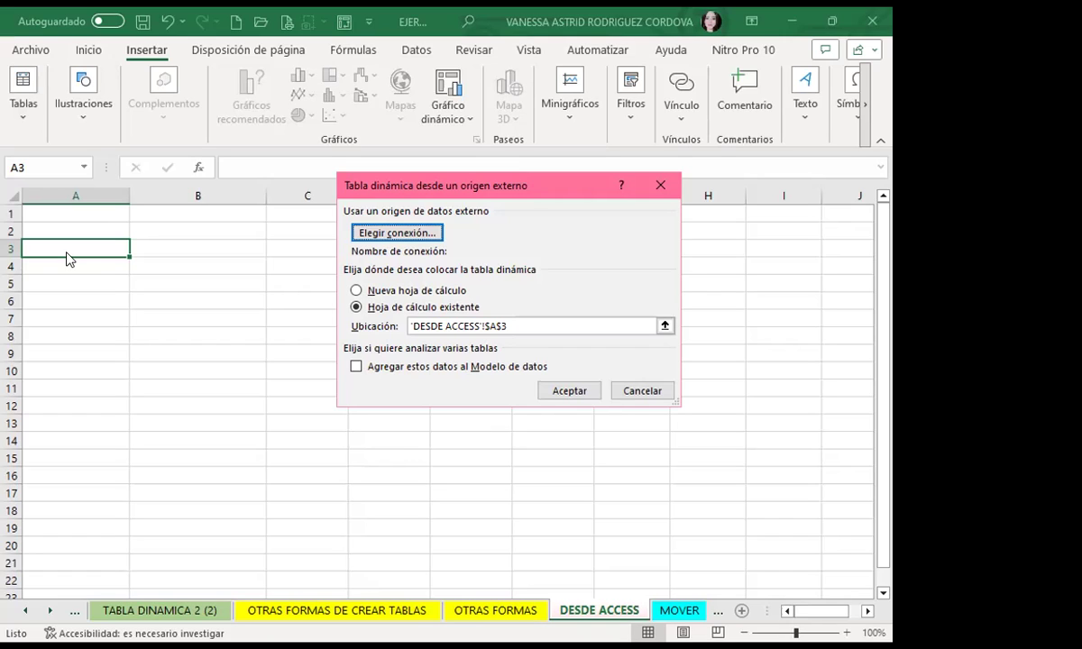
click(395, 228)
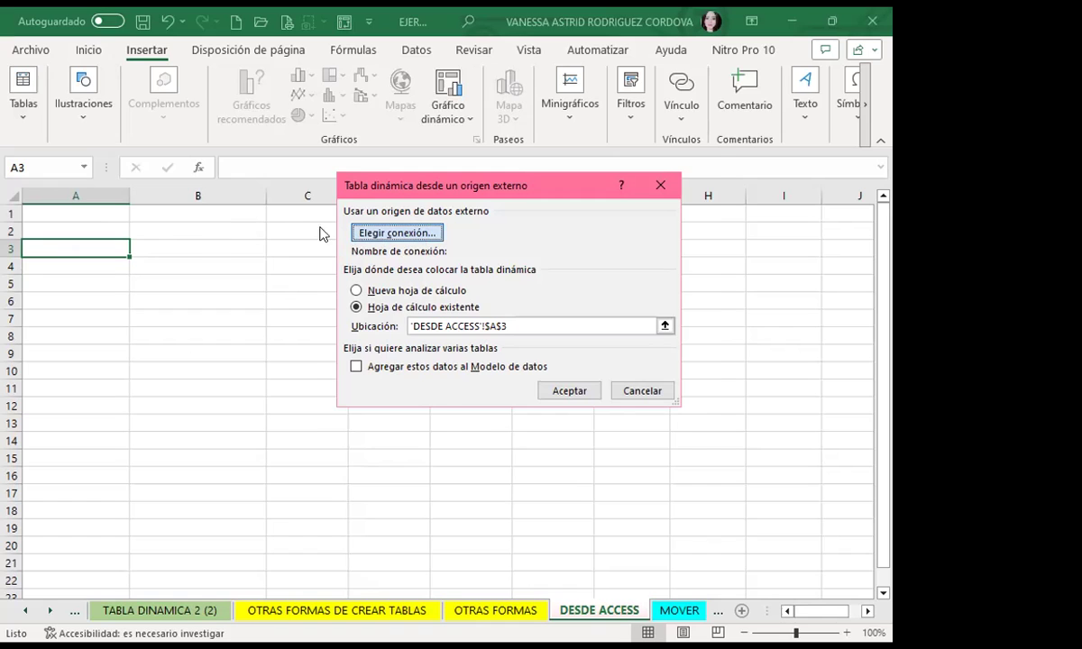
From the existing connections list, choose to browse for more data source files
click(397, 232)
scroll(413, 317, down, 3)
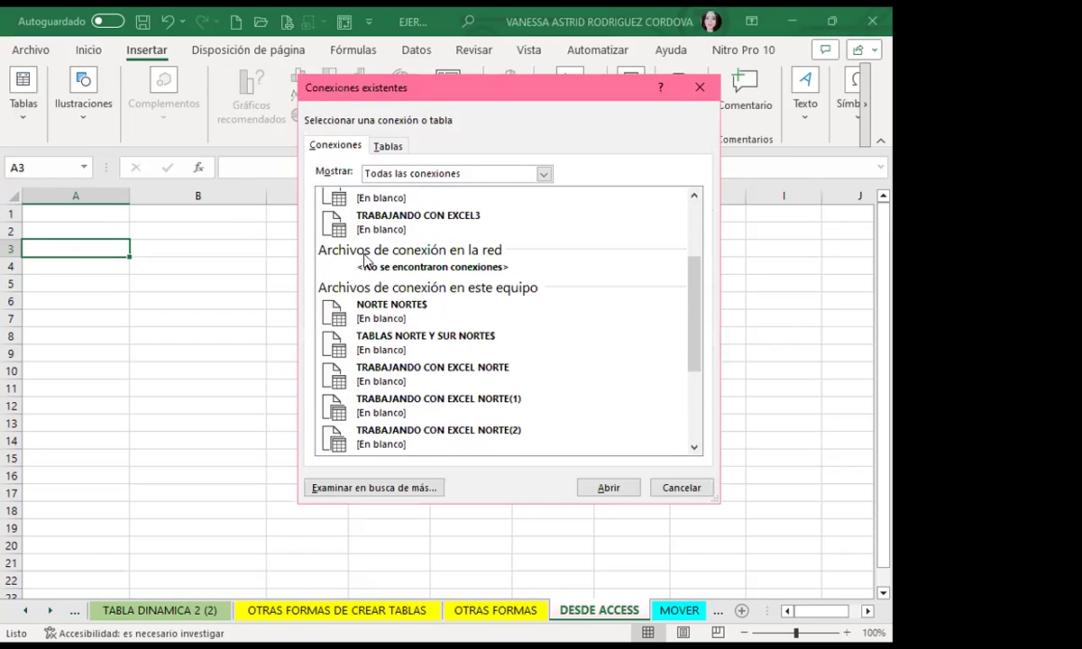
scroll(387, 406, down, 2)
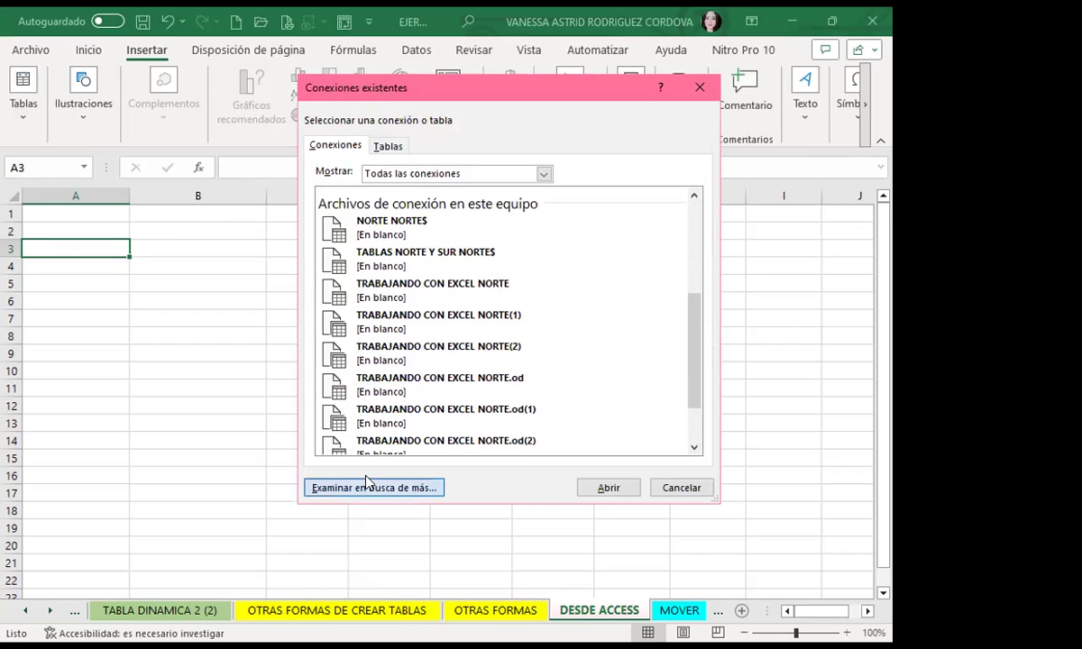
click(368, 485)
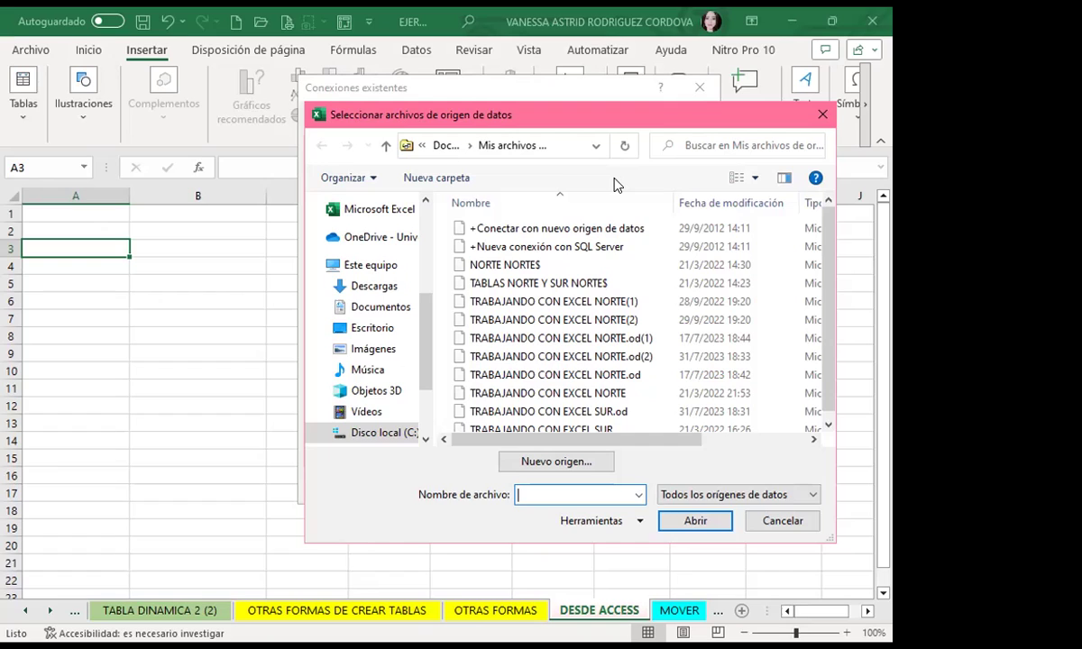
Go to Desktop > CURSOS INGLES CORPORATIVO, switching the file view between list and details
click(374, 330)
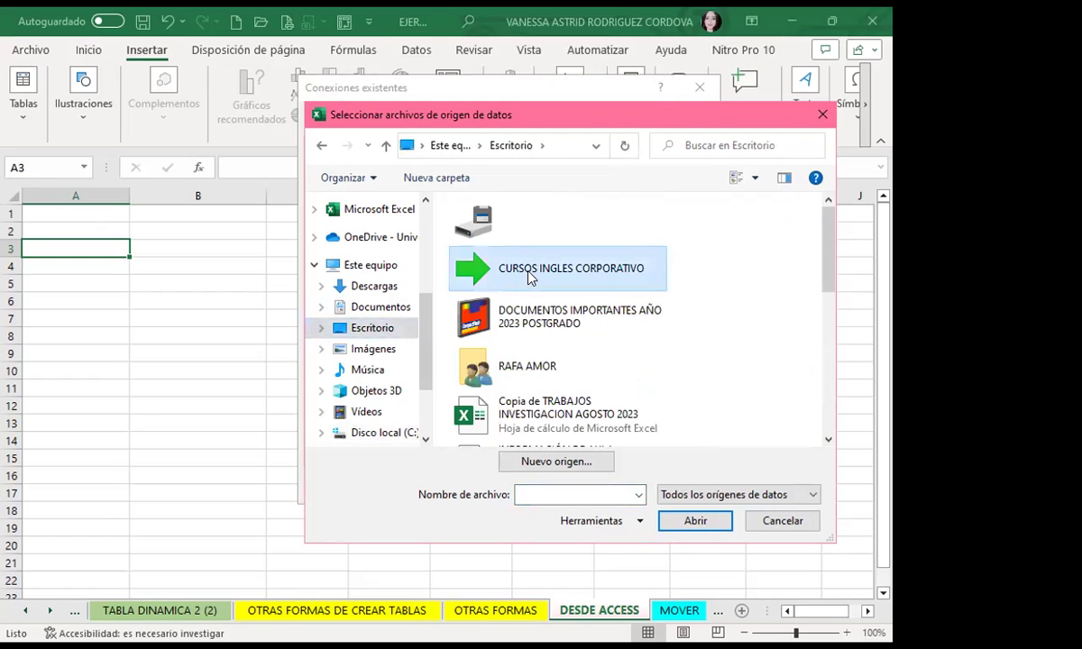
double_click(530, 277)
scroll(527, 321, down, 5)
click(736, 177)
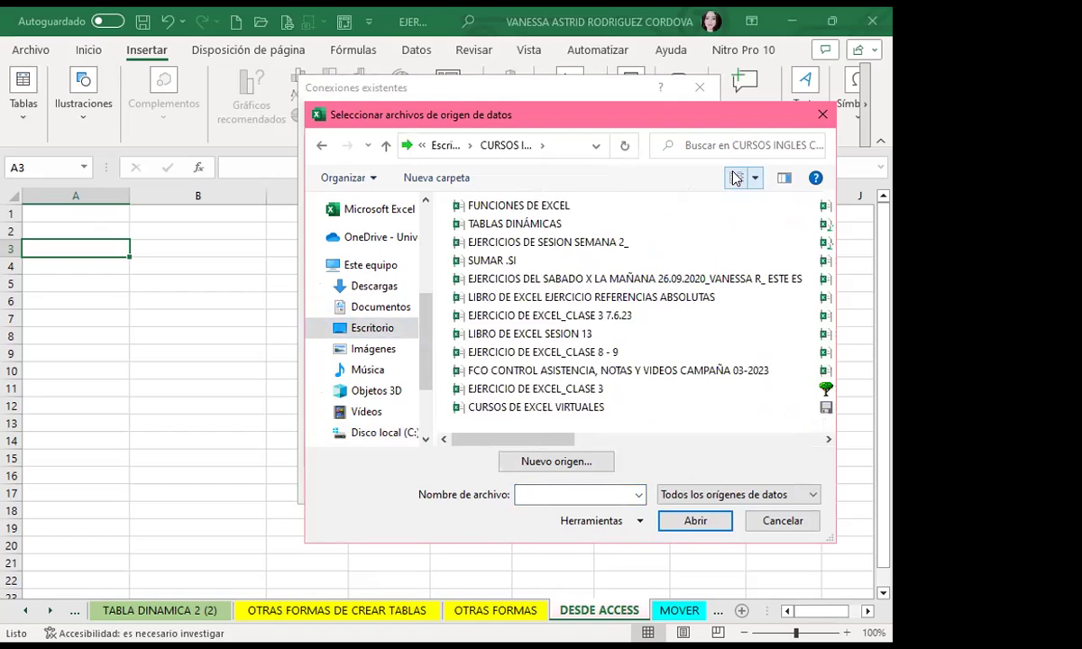
scroll(574, 338, down, 5)
scroll(478, 306, up, 1)
scroll(495, 352, down, 1)
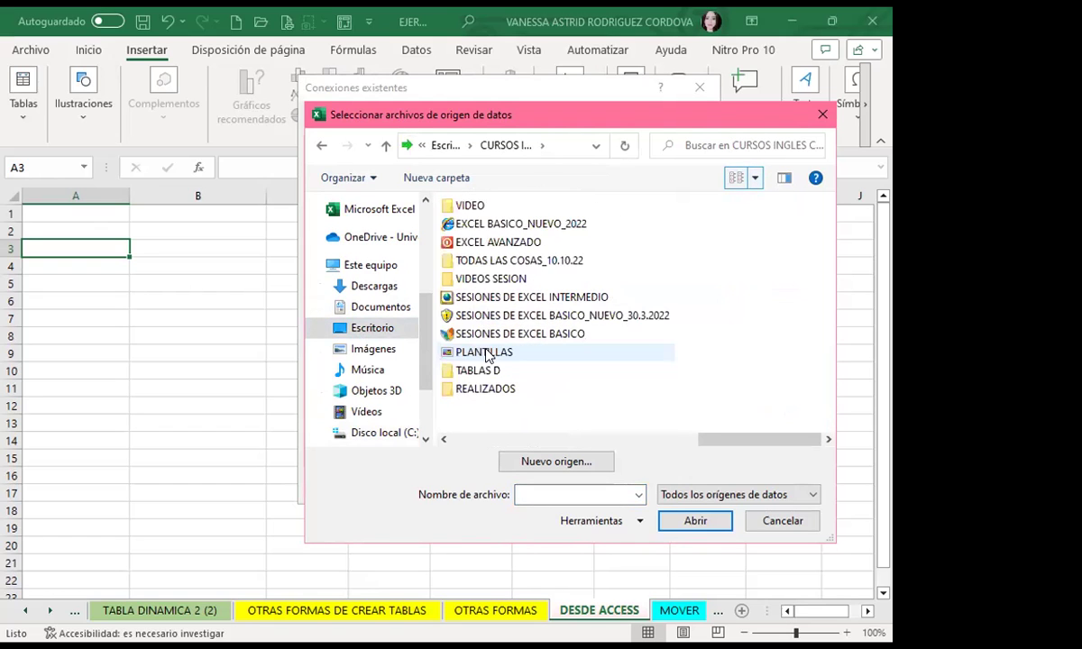
click(736, 176)
scroll(547, 309, down, 3)
scroll(541, 298, down, 4)
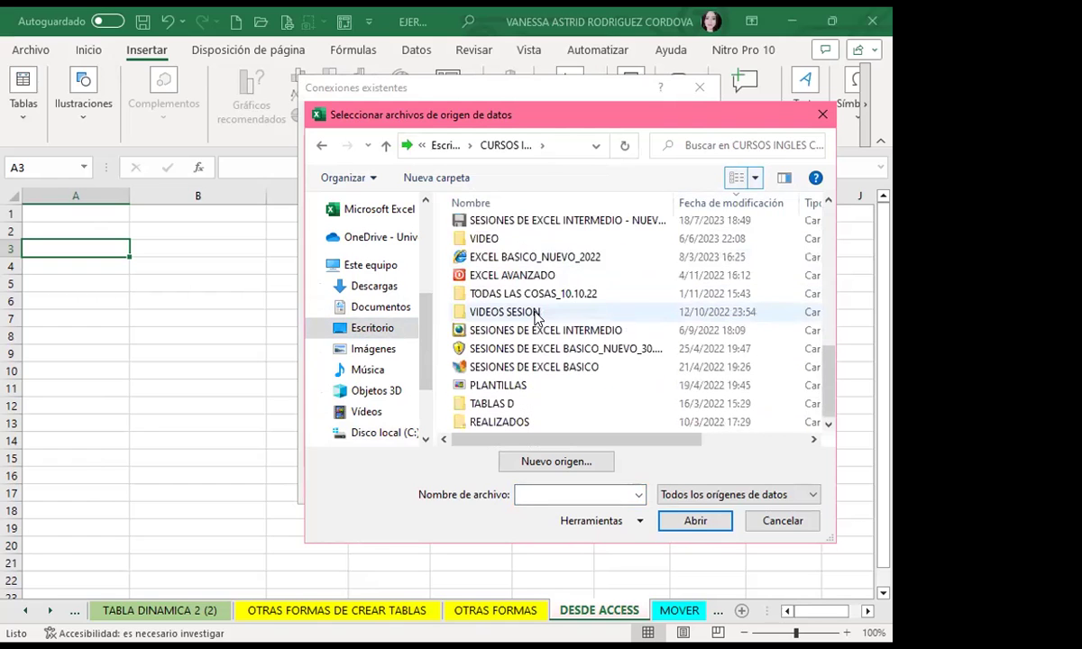
scroll(527, 271, up, 1)
Open SESIONES DE EXCEL INTERMEDIO, then CURSO NUEVO 2023 JUNIO, then SESIÓN 20 SEMANA 4
double_click(520, 262)
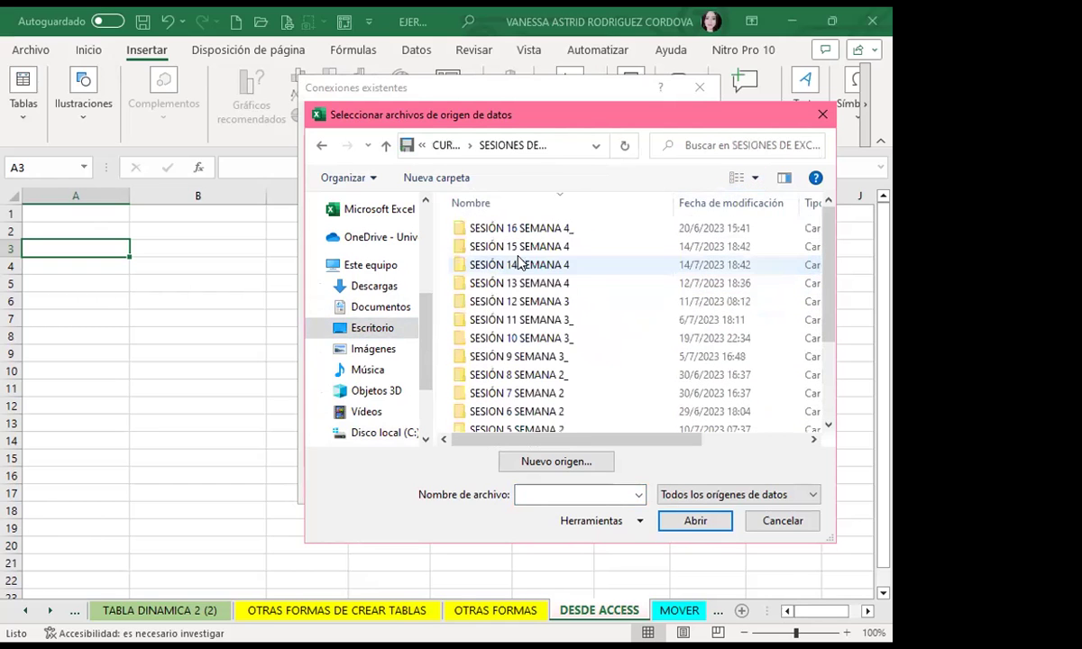
scroll(516, 325, down, 3)
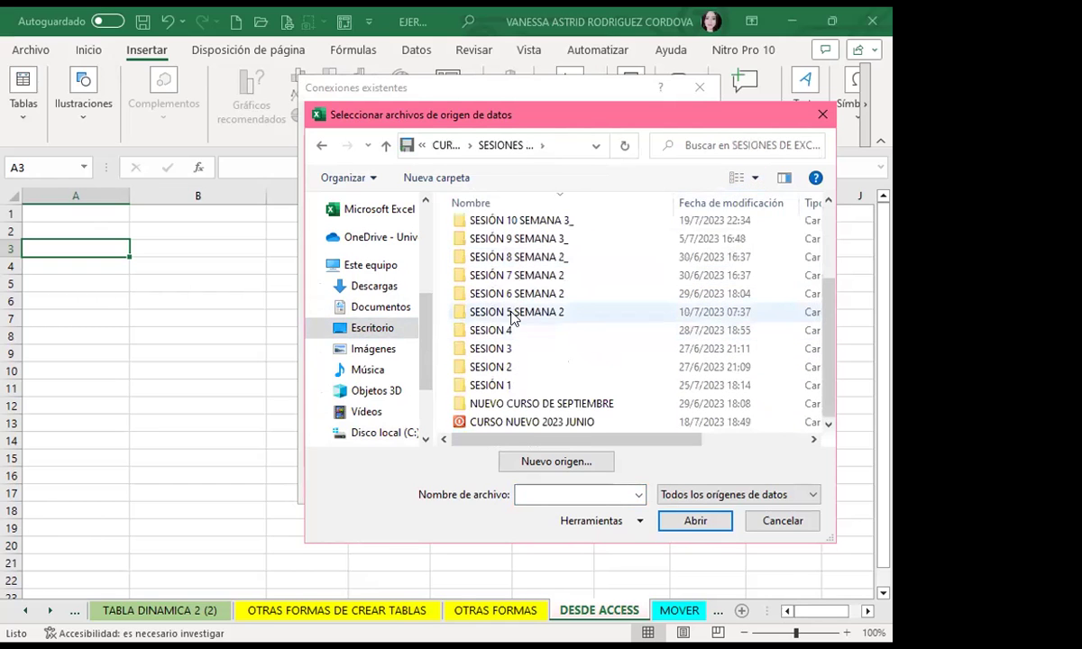
double_click(502, 421)
scroll(499, 376, down, 3)
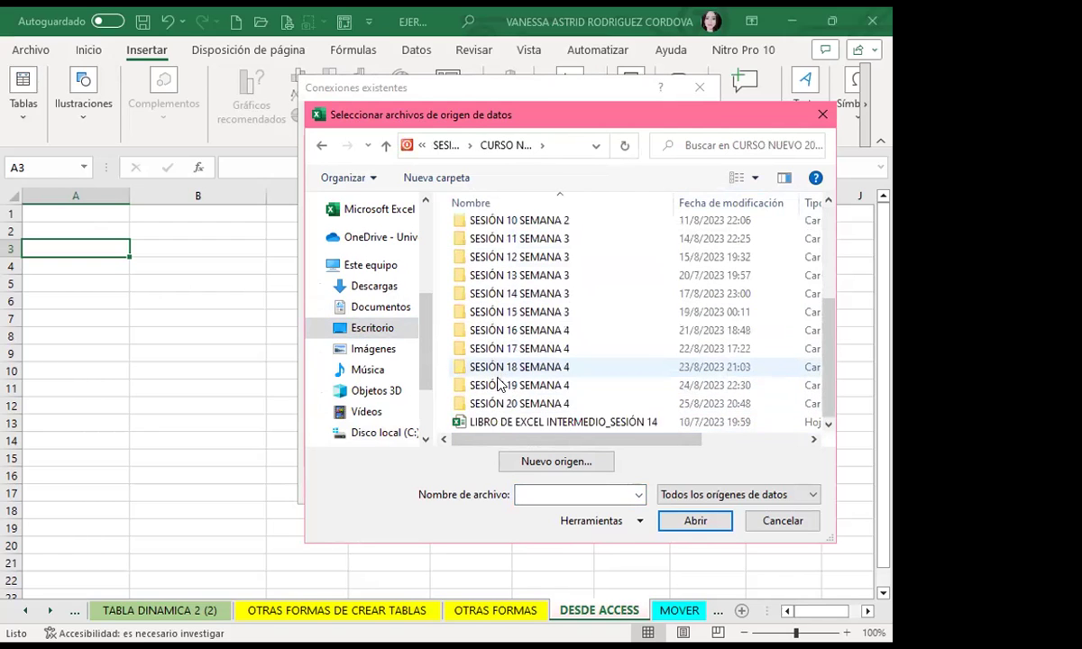
double_click(460, 399)
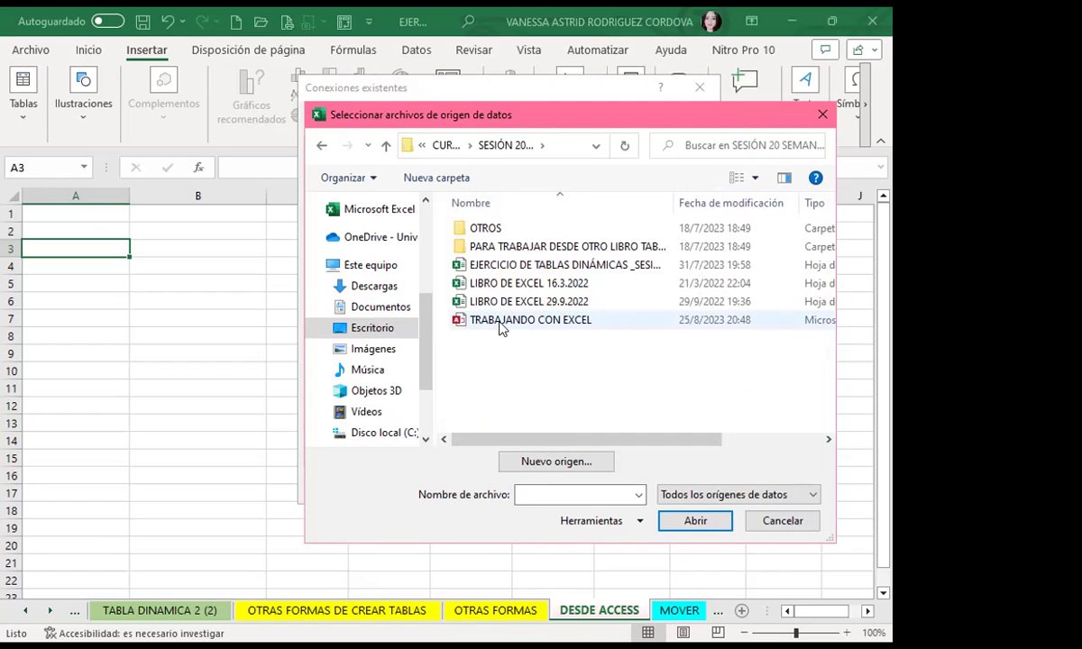
Open the TRABAJANDO CON EXCEL database, pick the NORTE table and place the pivot at A3
click(487, 322)
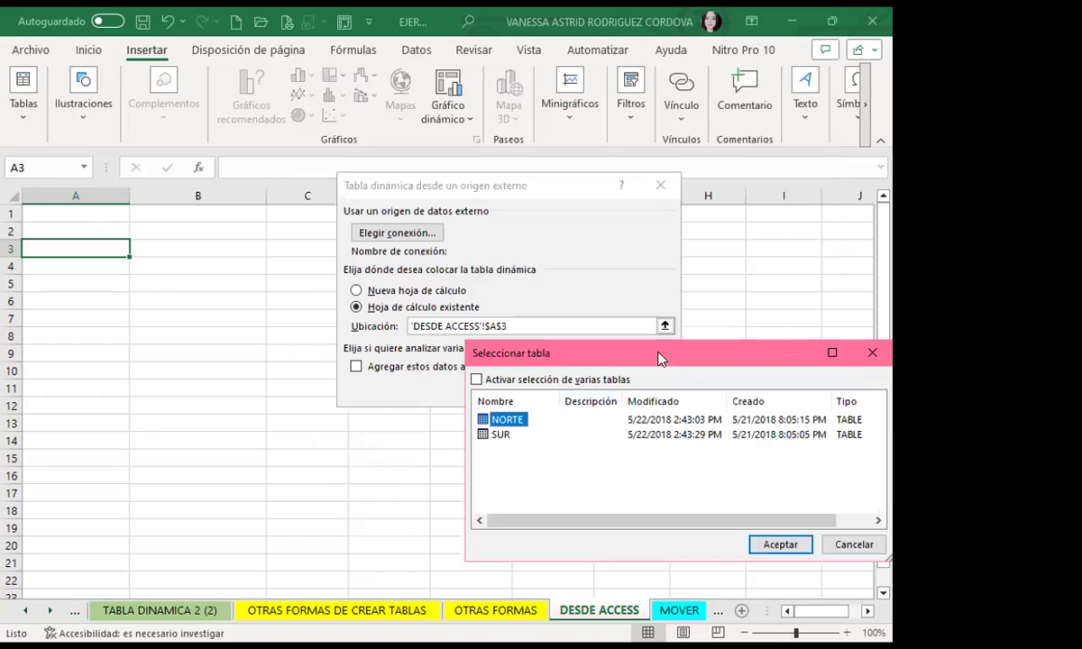
drag(659, 359, 393, 178)
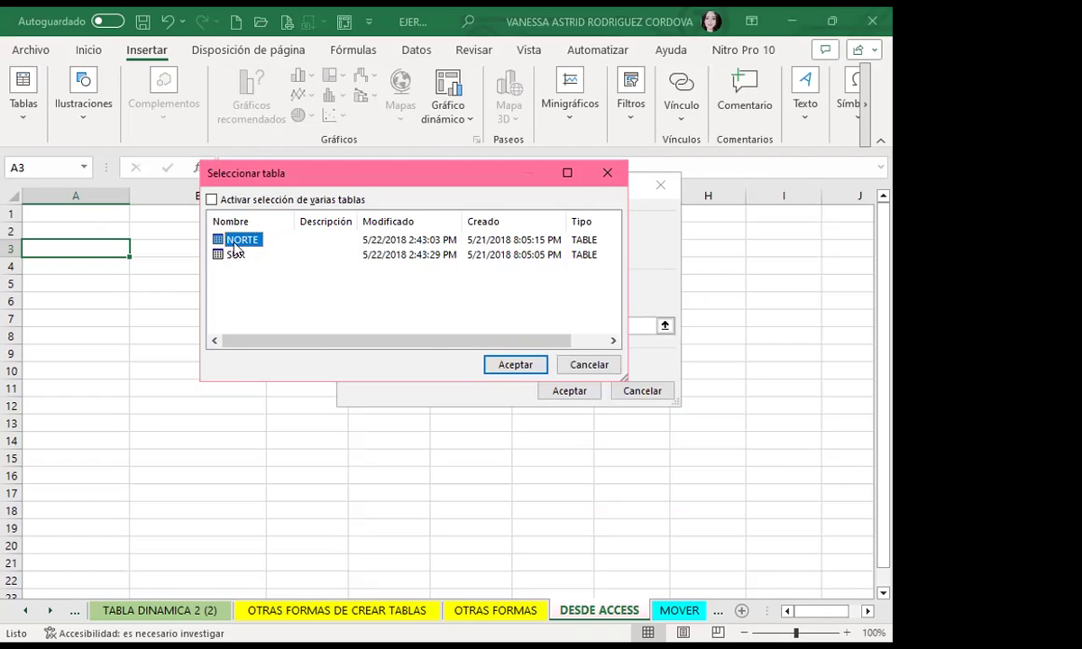
click(235, 255)
click(237, 240)
click(501, 366)
click(570, 392)
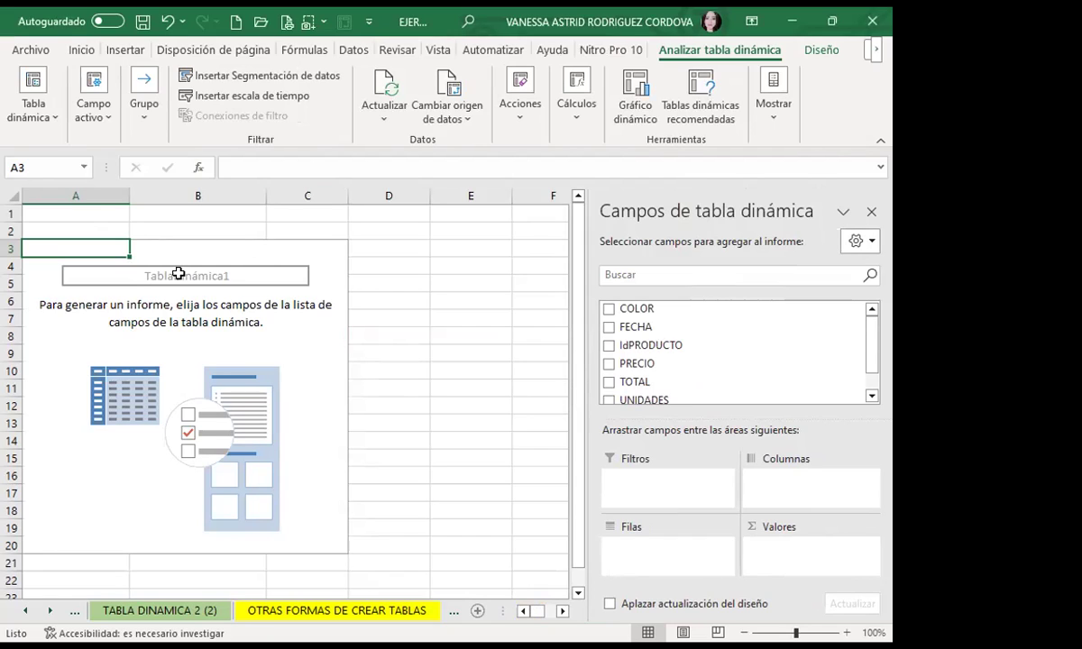
Rename the pivot table from TablaDinámica1 to 'TABLA D DESDE ACCESS'
click(207, 276)
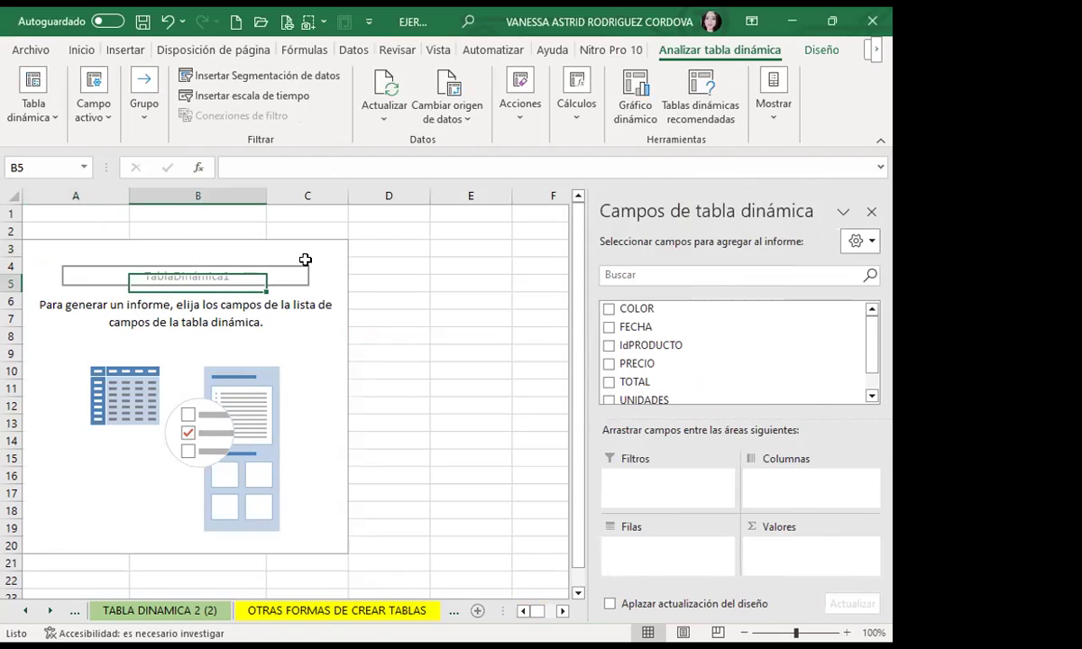
click(307, 261)
click(43, 111)
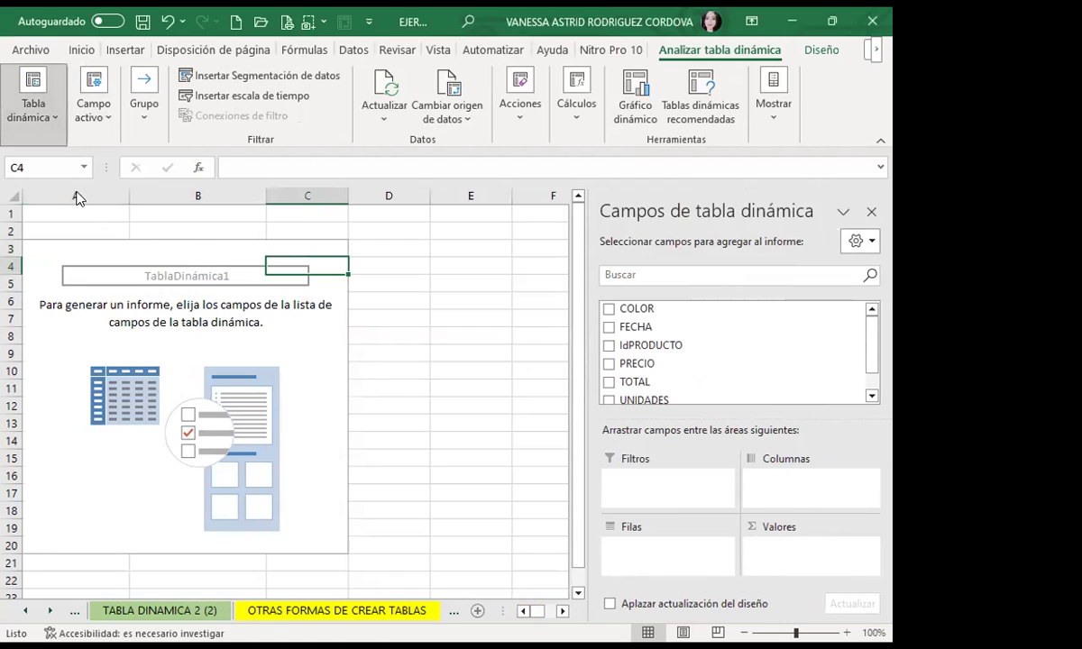
click(11, 178)
key(Delete)
key(Delete)
key(Delete)
text(TABLA D )
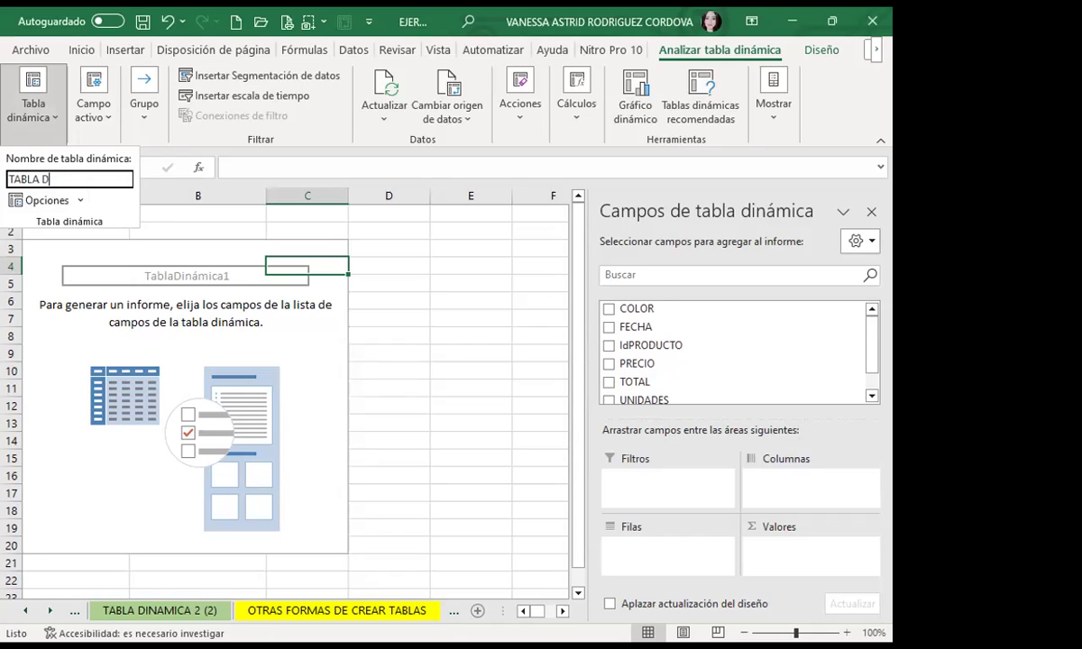
text(DESDE ACCESS)
key(Return)
click(438, 370)
click(310, 388)
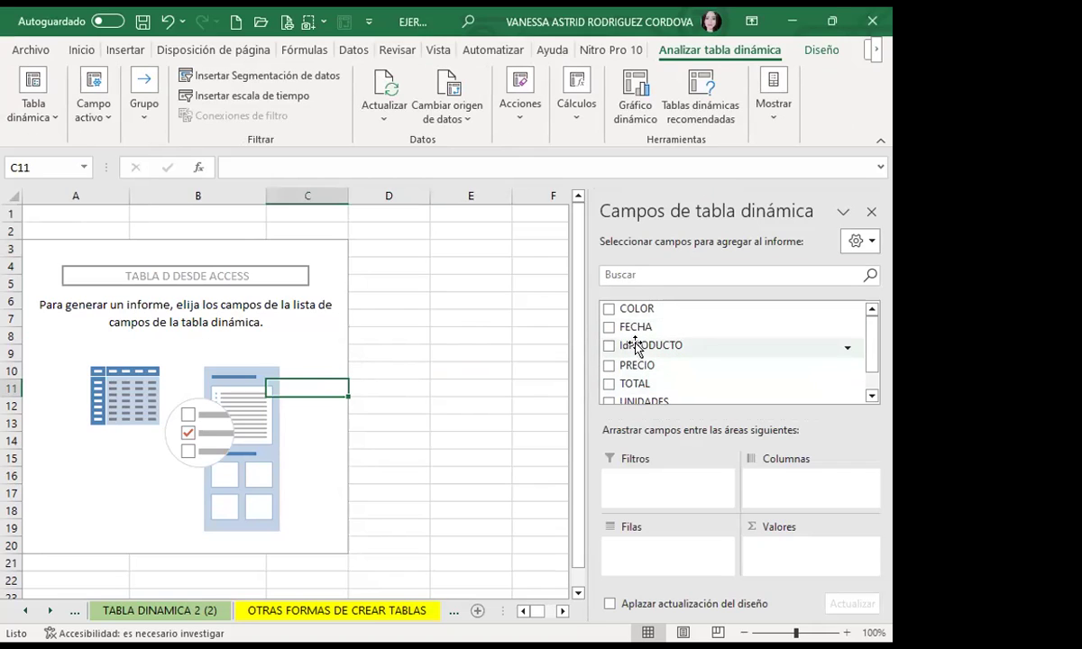
Add TOTAL as the summed value, removing the UNIDADES field added by mistake
scroll(631, 351, down, 2)
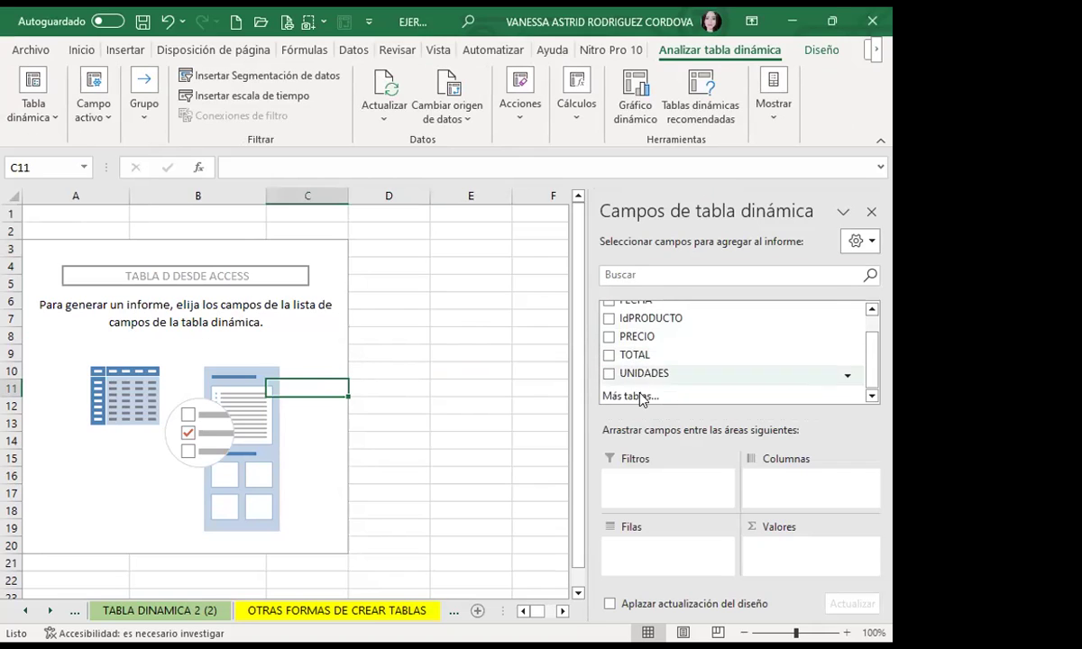
click(608, 354)
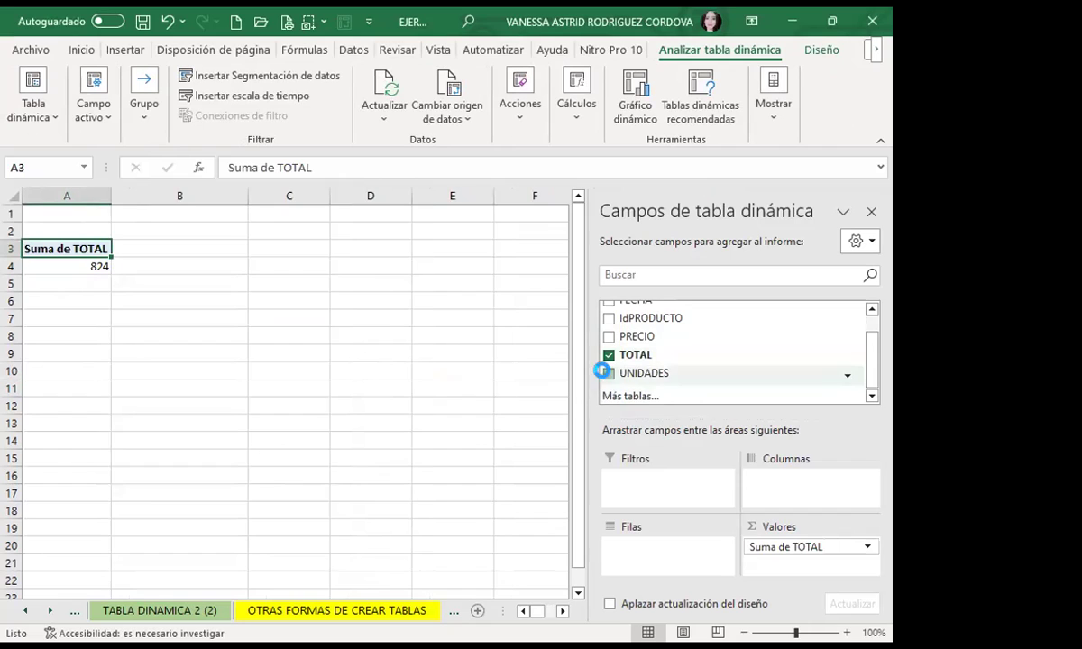
click(606, 372)
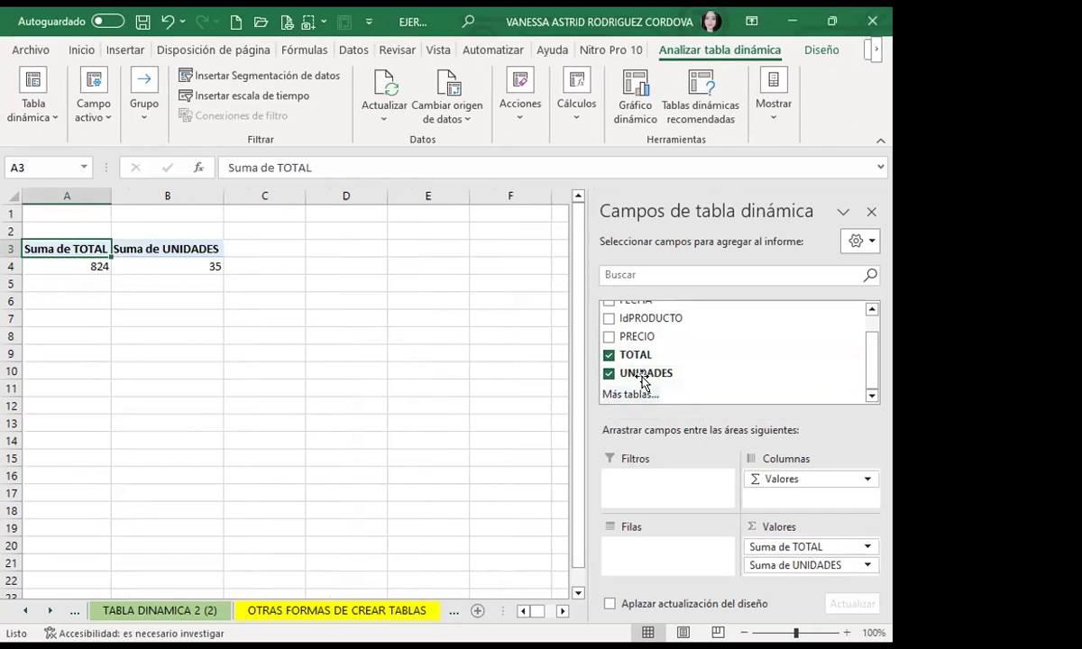
click(609, 374)
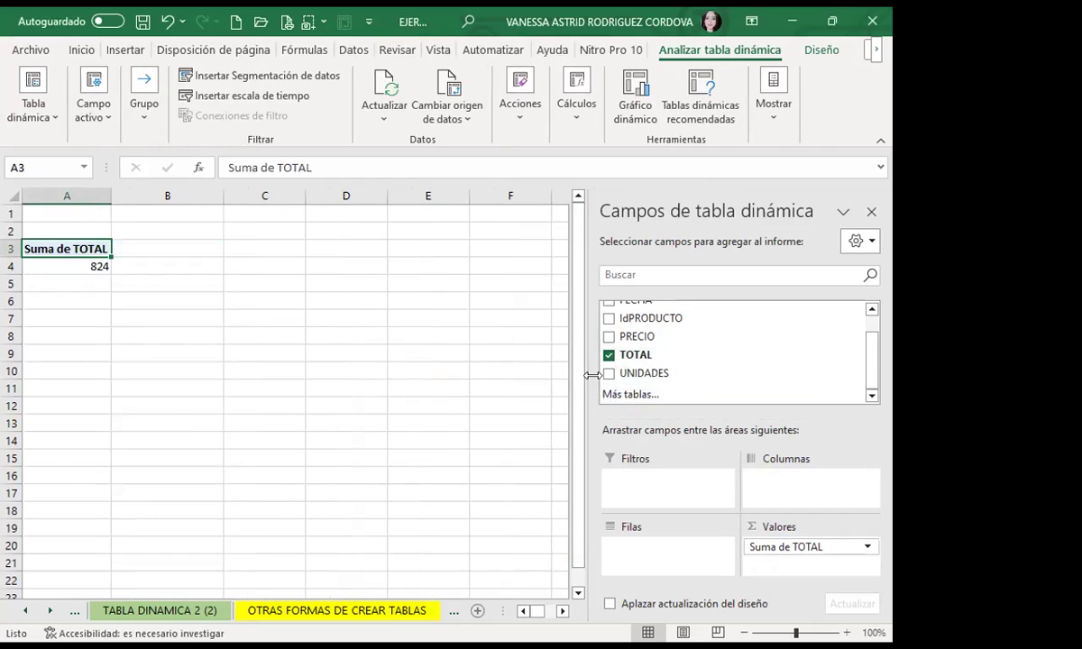
scroll(622, 361, up, 1)
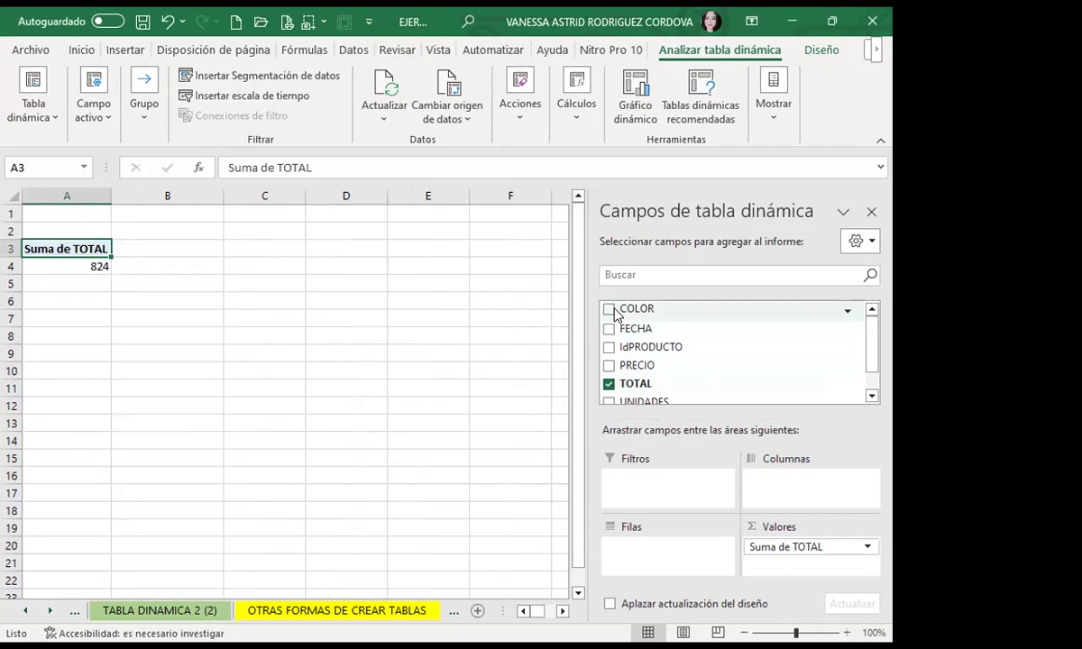
Add COLOR and FECHA to rows, then move COLOR into the columns area
click(610, 310)
click(610, 328)
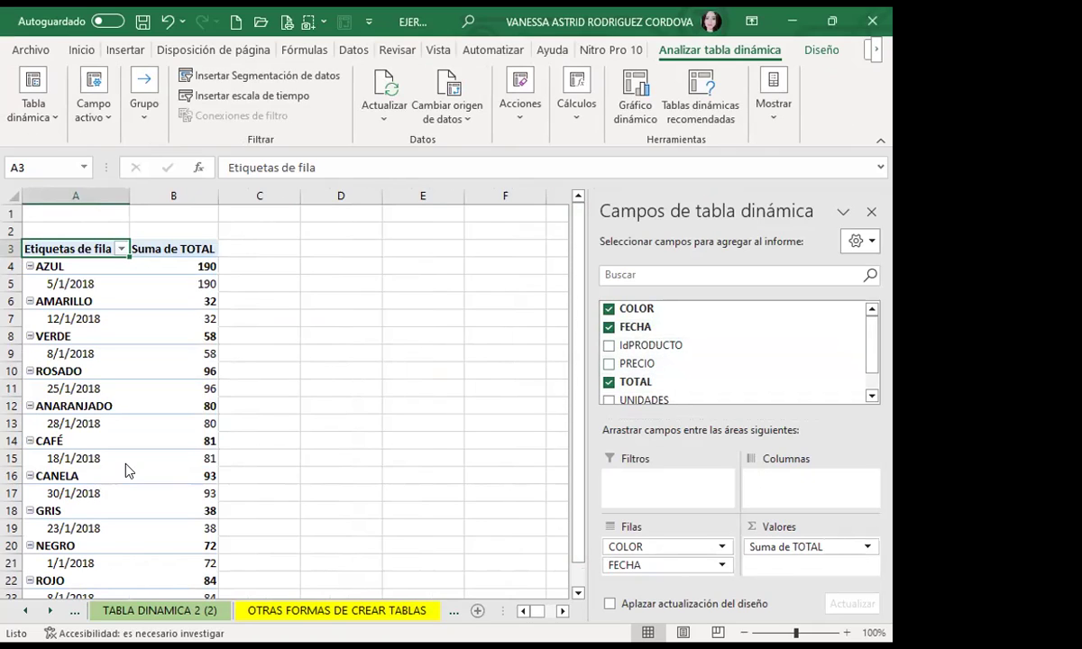
click(642, 546)
click(712, 463)
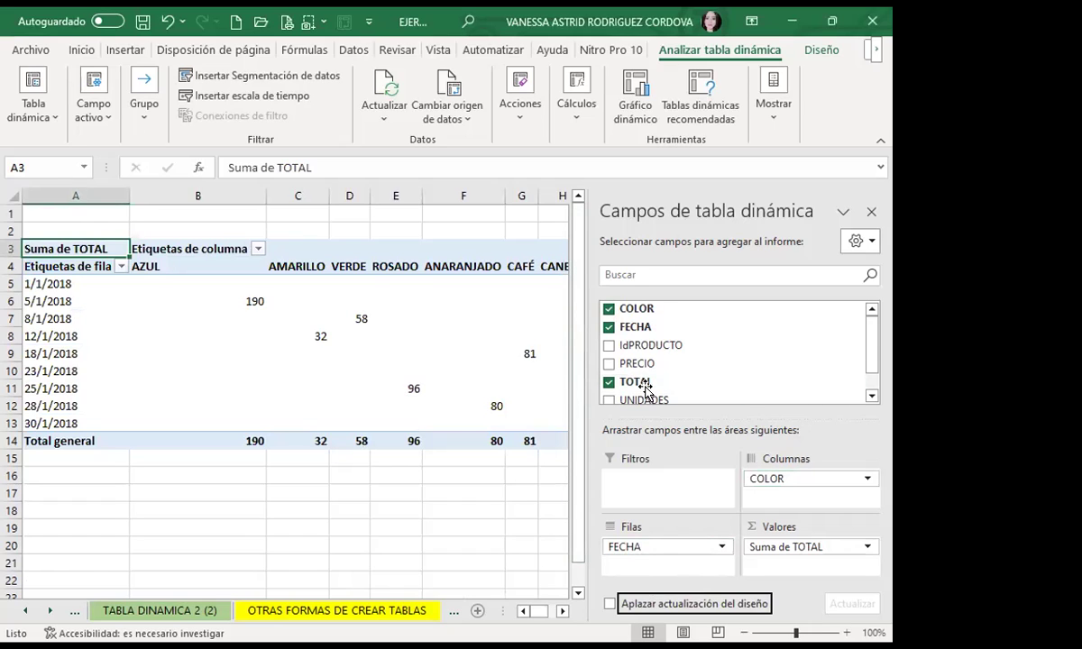
Hide the field list and inspect cells C3 and B11 of the pivot
click(871, 212)
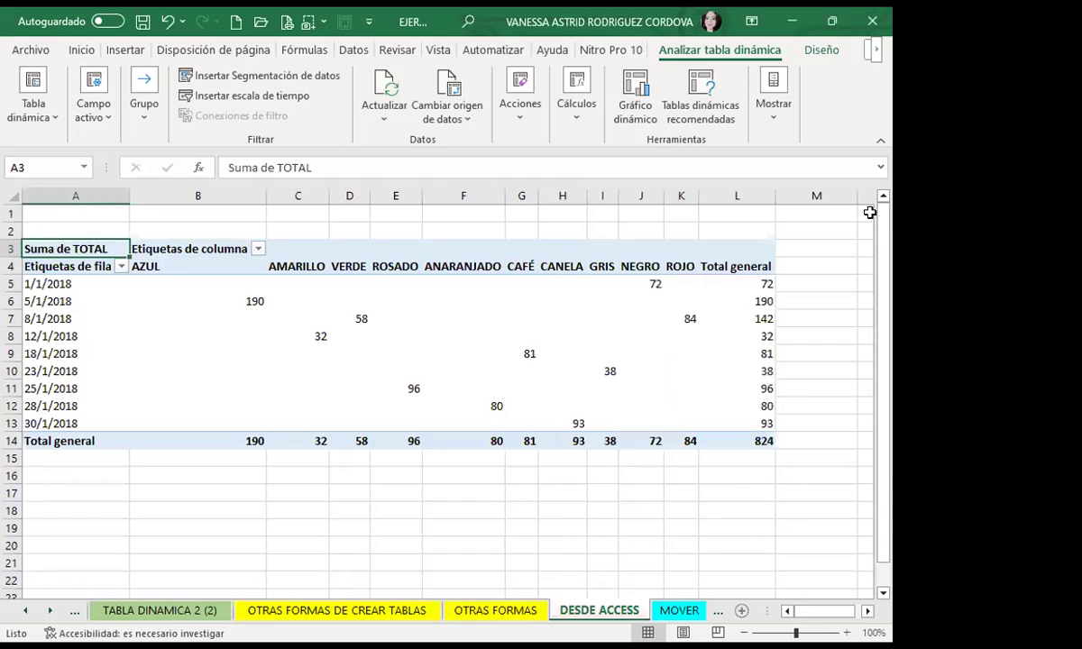
click(319, 248)
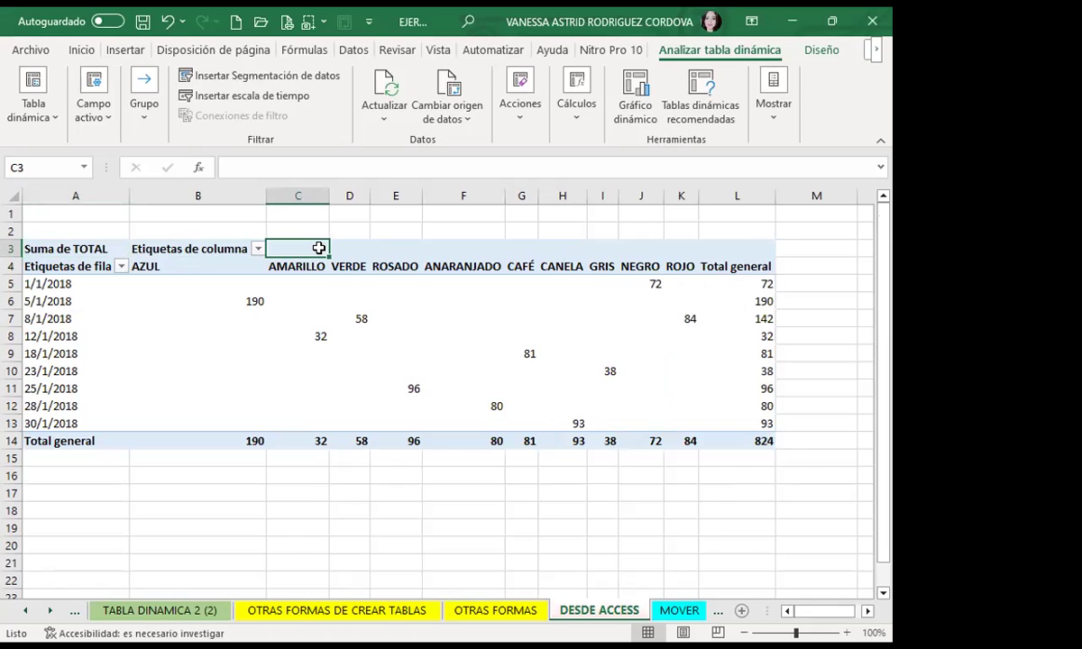
scroll(198, 379, down, 1)
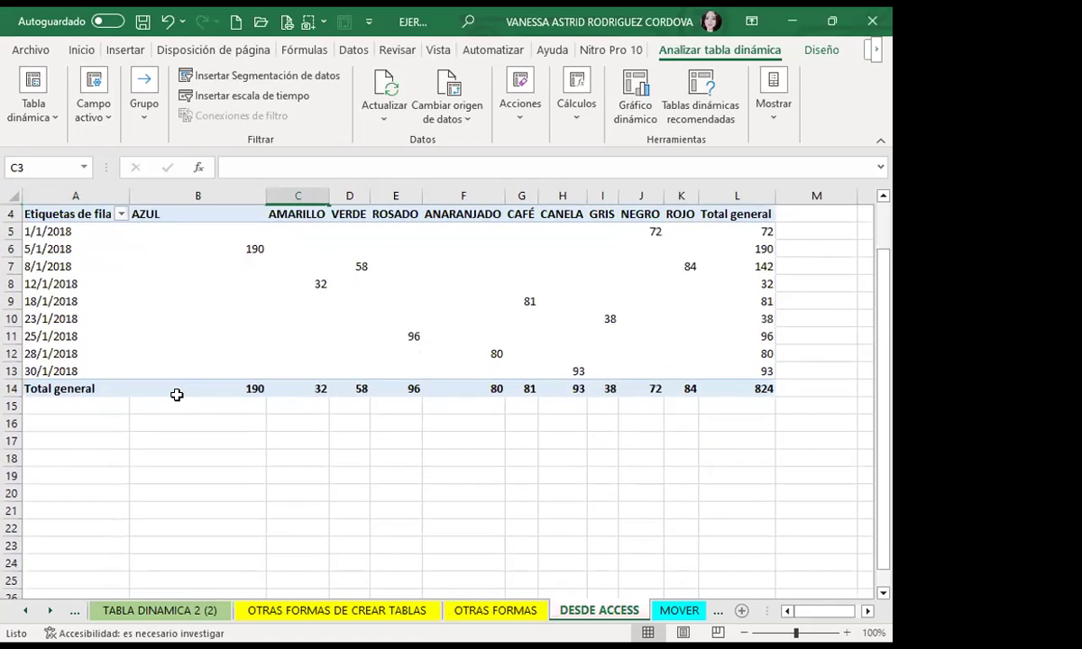
scroll(180, 393, up, 1)
click(220, 381)
mouse_move(219, 381)
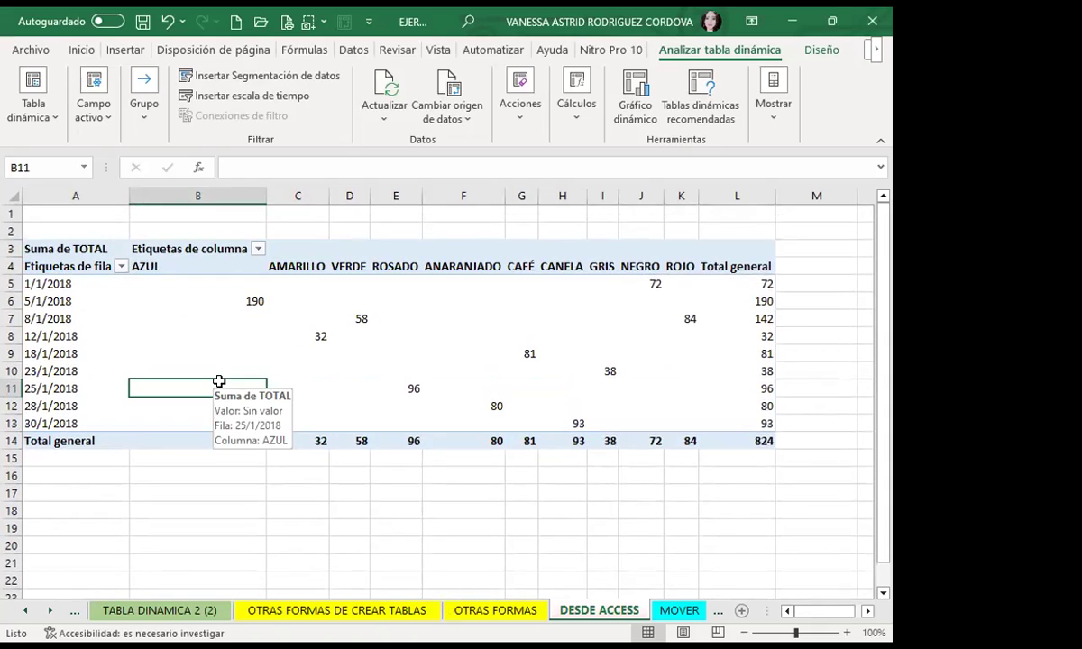
Select pivot cell F9 and show the pivot field list again
click(469, 353)
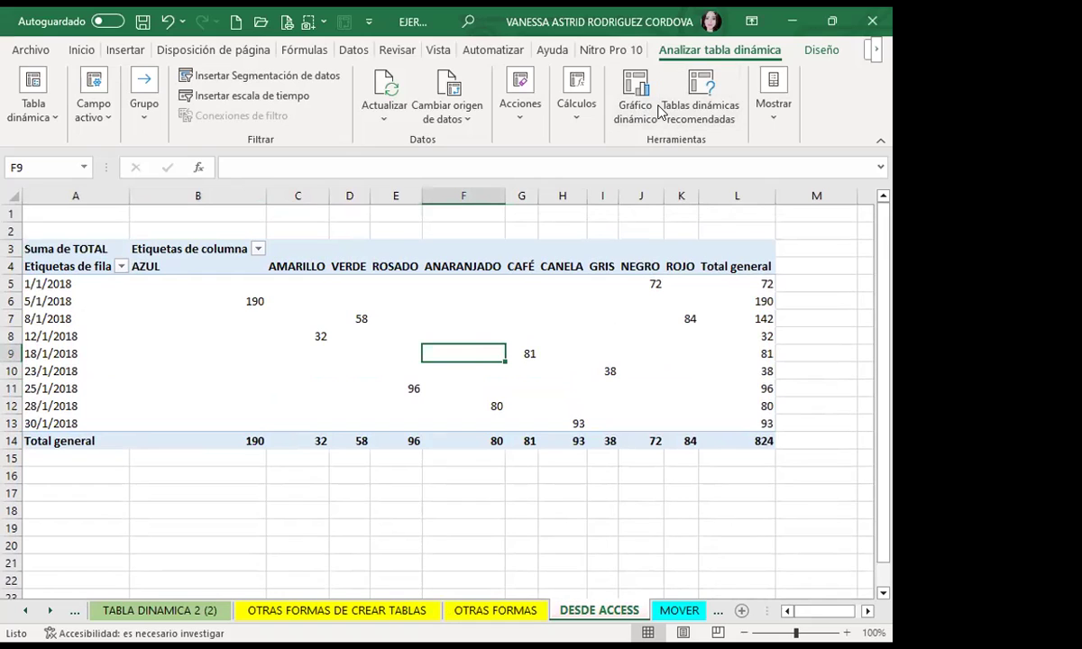
click(774, 90)
click(713, 168)
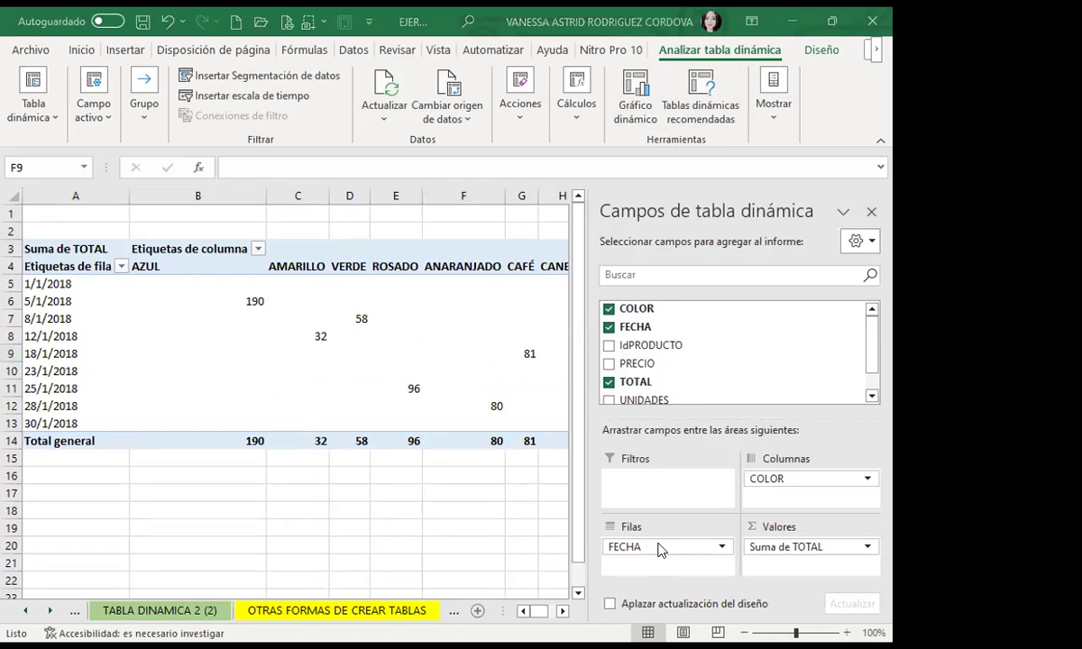
Put FECHA in columns and COLOR in rows, then hide the field list and review the pivot
mouse_move(659, 548)
mouse_down()
mouse_move(771, 484)
mouse_move(680, 548)
mouse_up()
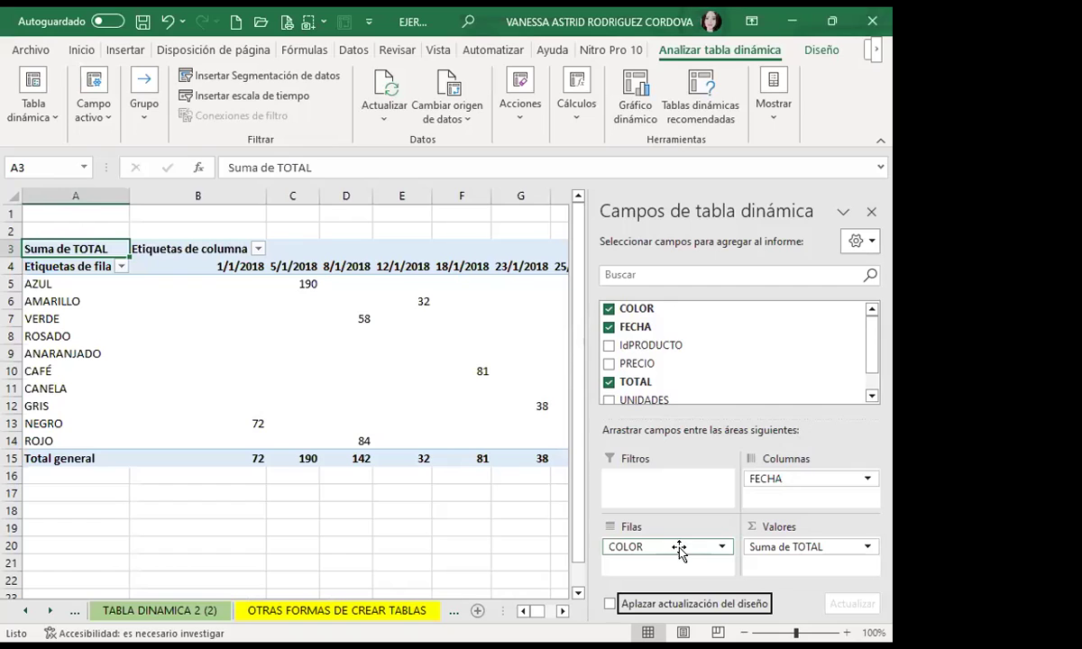
click(871, 211)
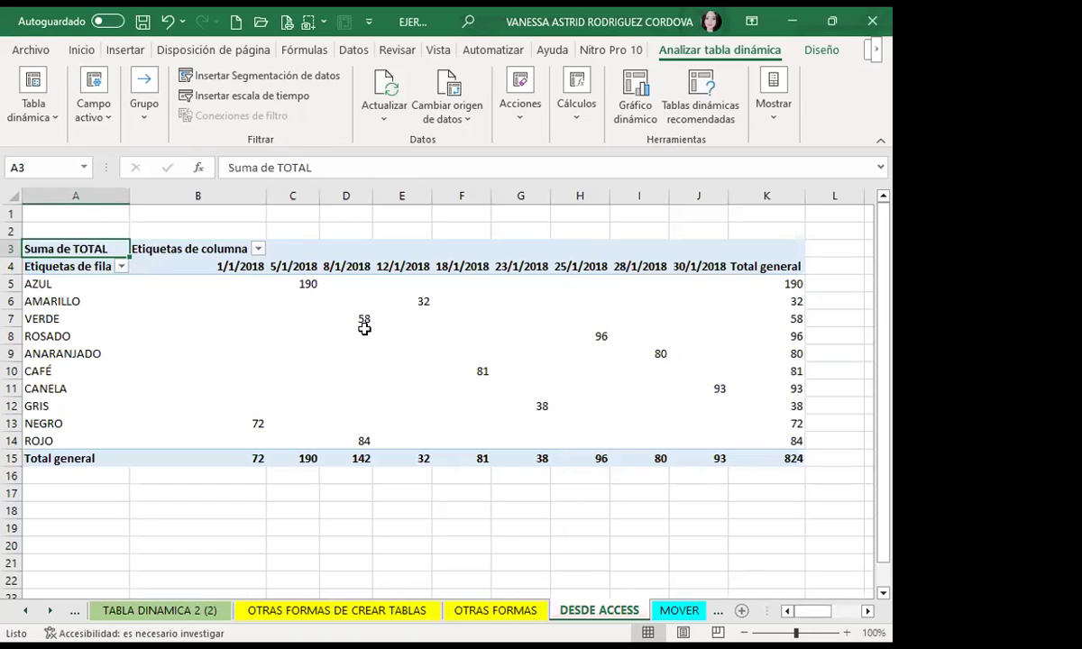
mouse_move(364, 328)
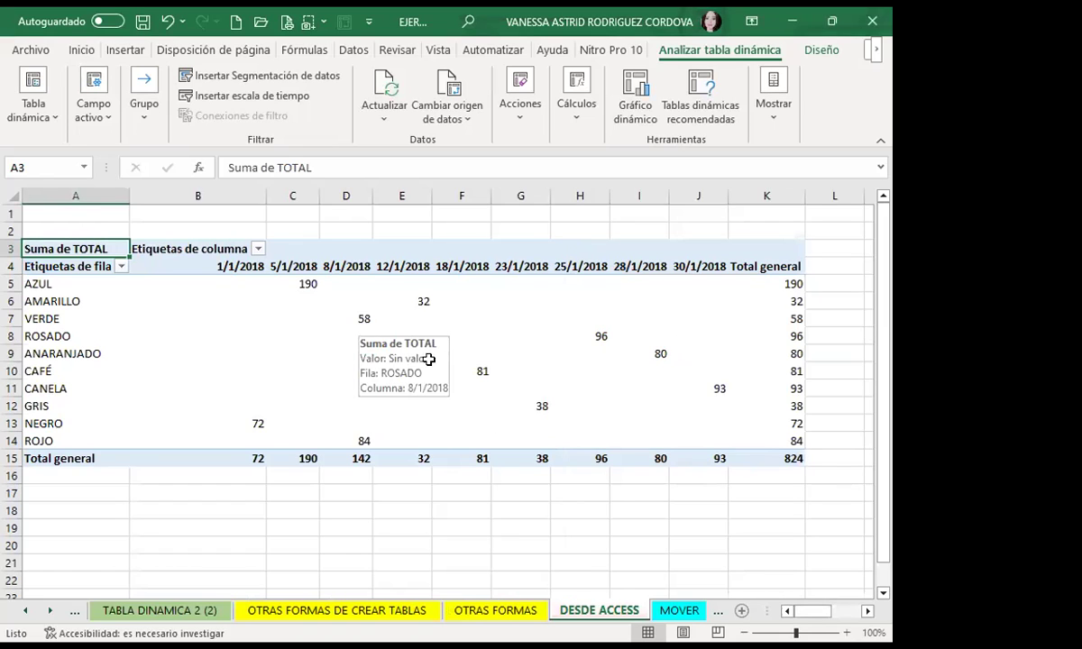
click(538, 366)
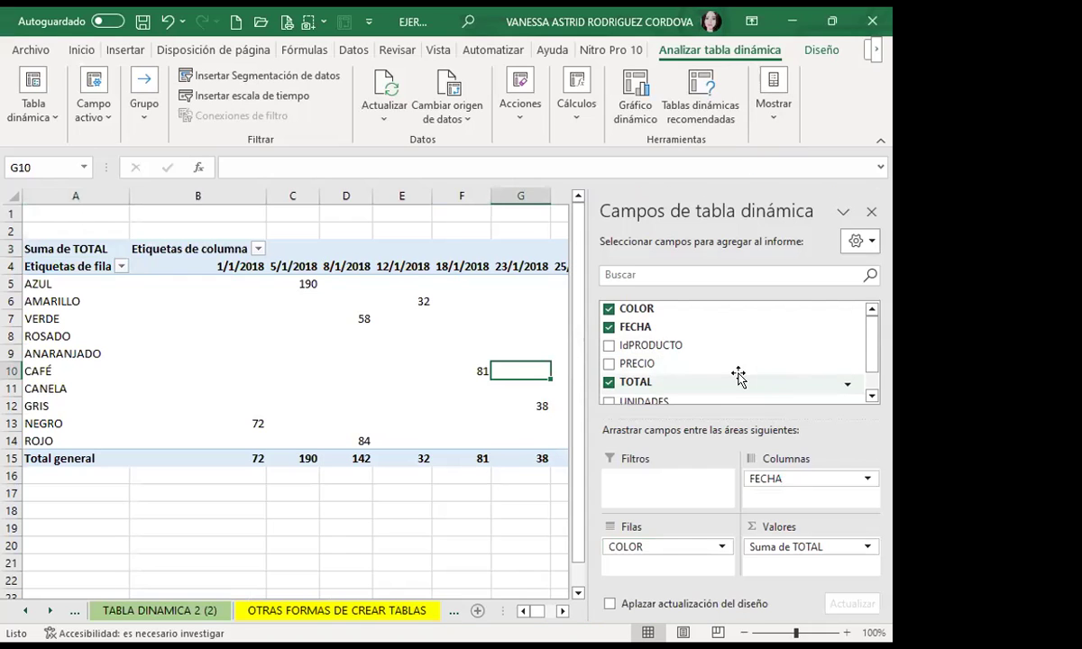
scroll(737, 379, down, 2)
scroll(663, 361, up, 2)
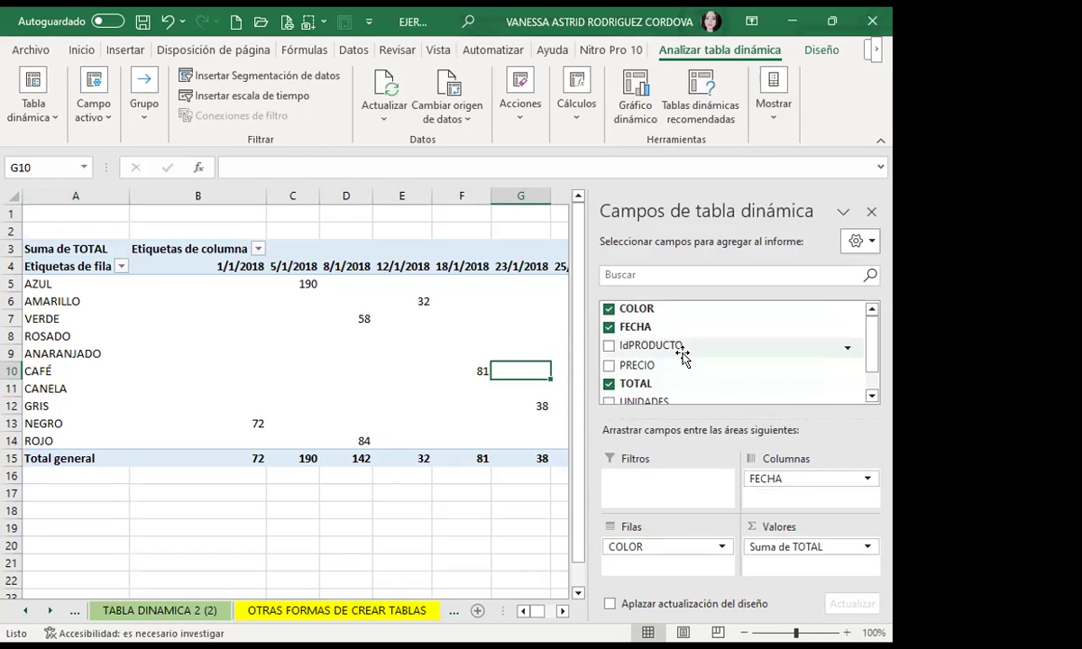
scroll(682, 356, down, 2)
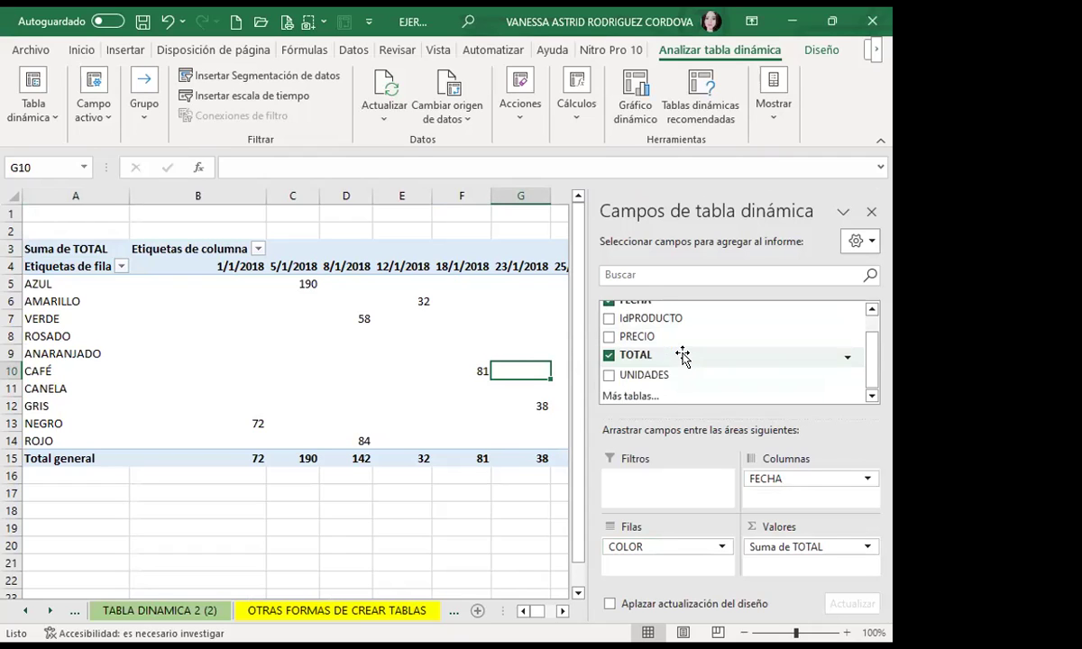
Choose Más tablas and accept creating a new data-model pivot on a new sheet
click(632, 397)
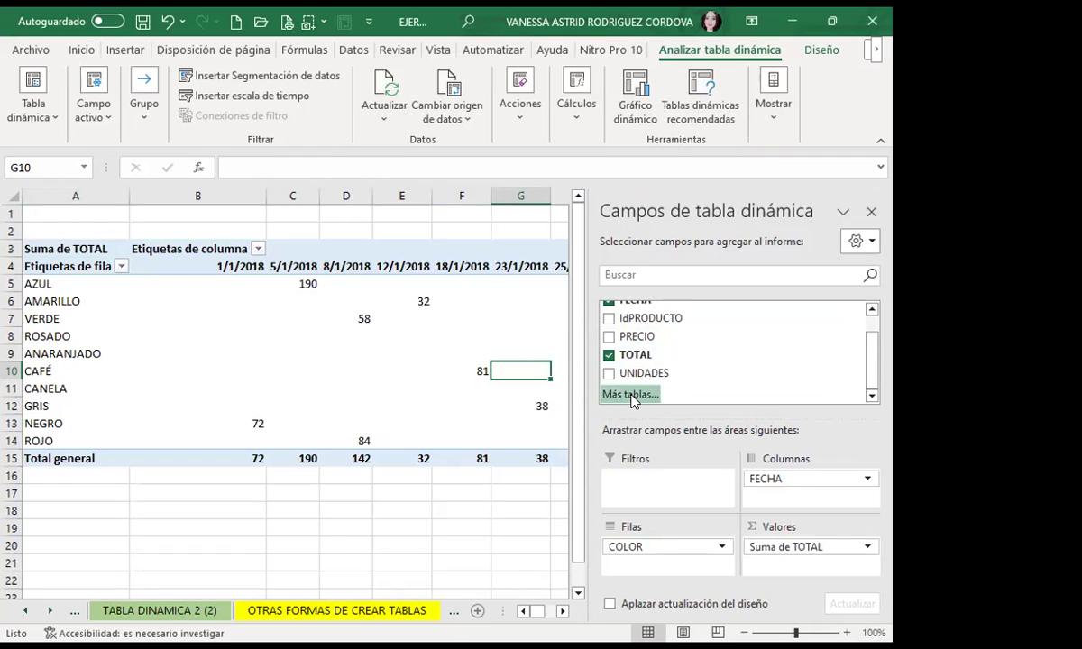
click(582, 314)
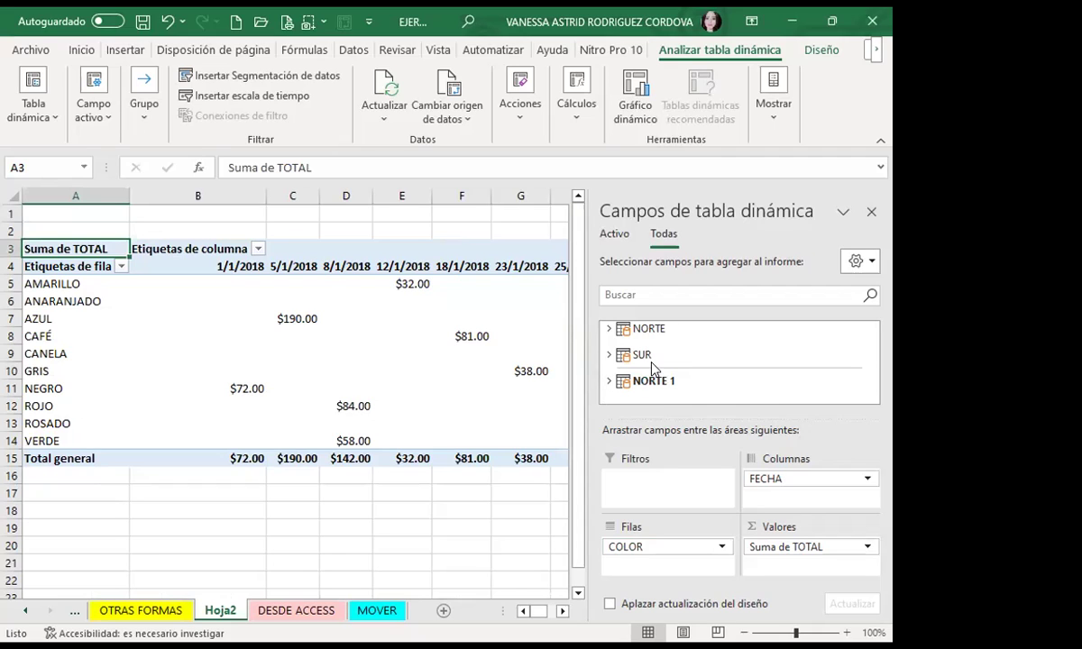
Browse the SUR and NORTE 1 table fields, then add SUR's COLOR field to the rows
click(608, 355)
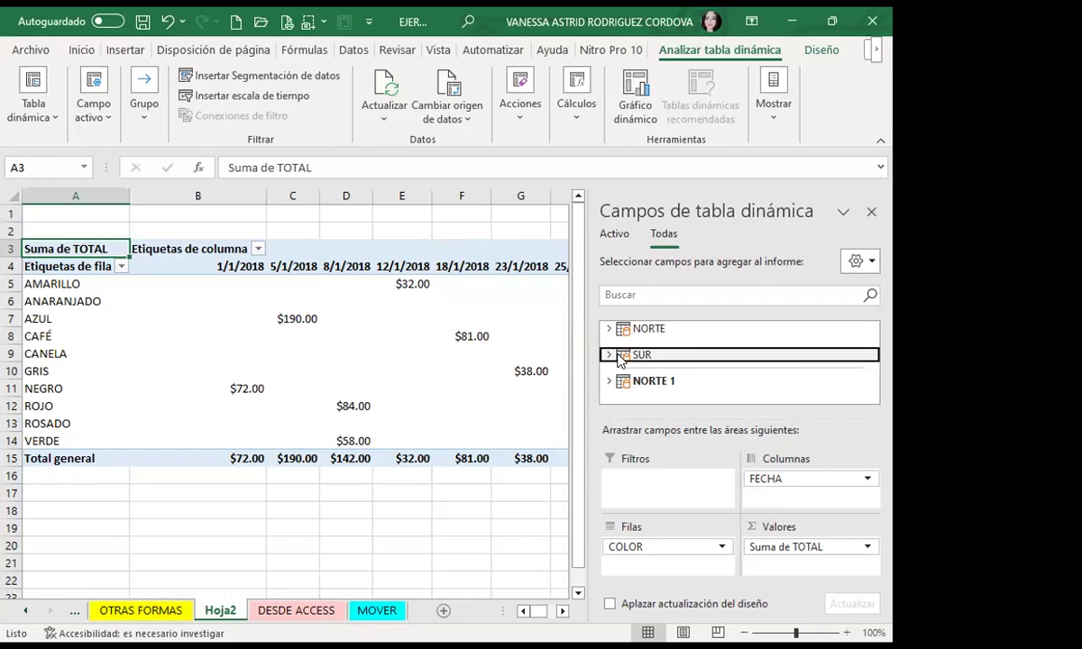
click(609, 330)
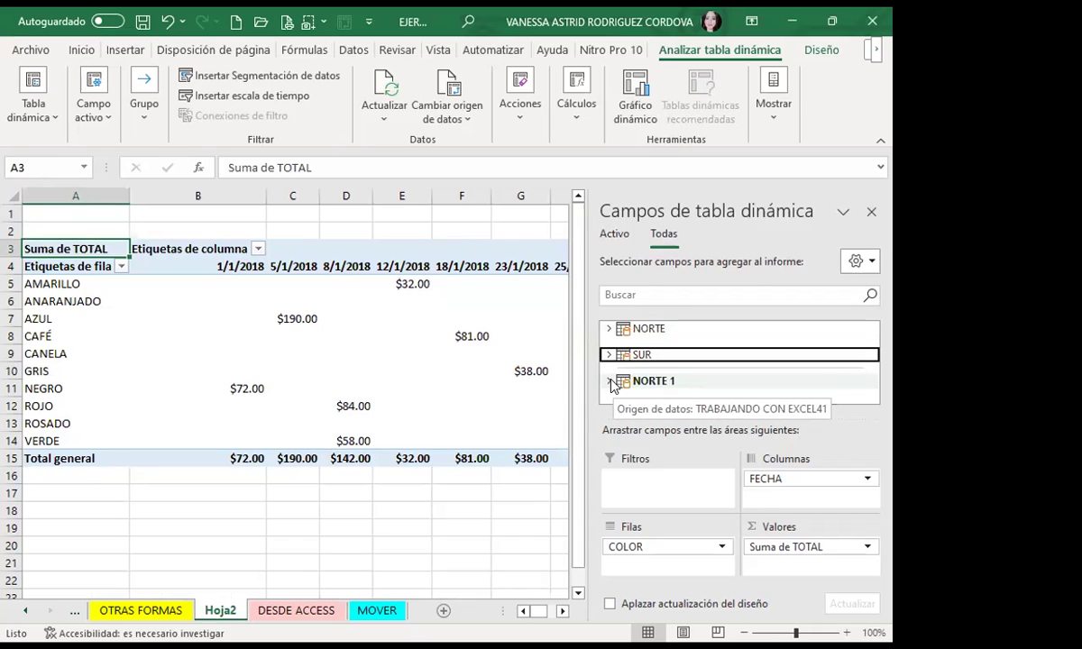
click(611, 382)
click(612, 329)
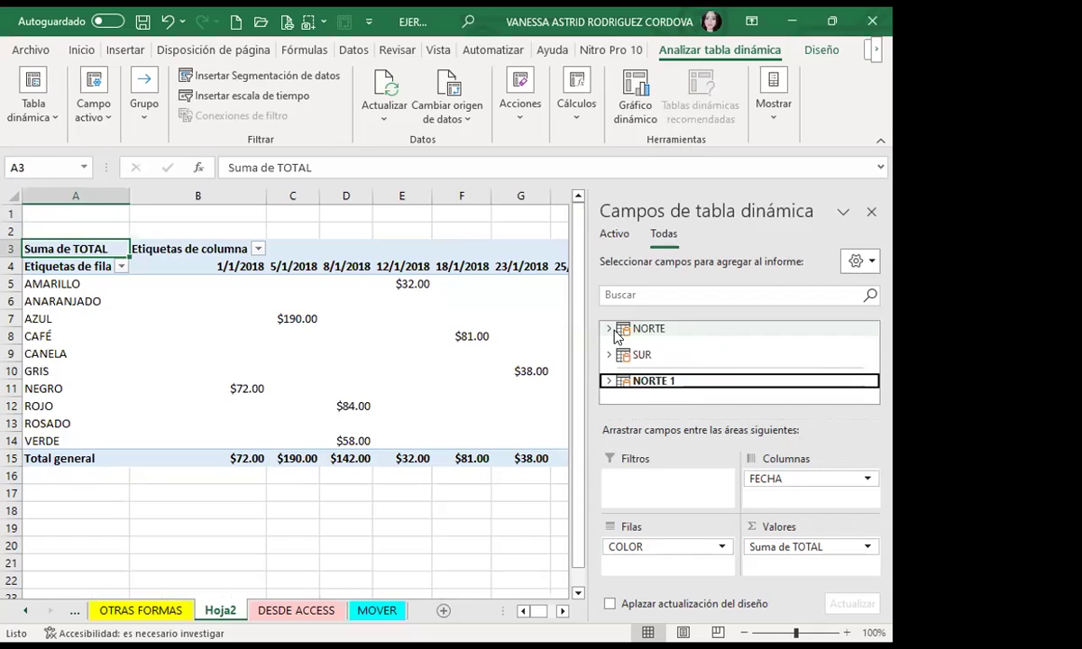
click(407, 336)
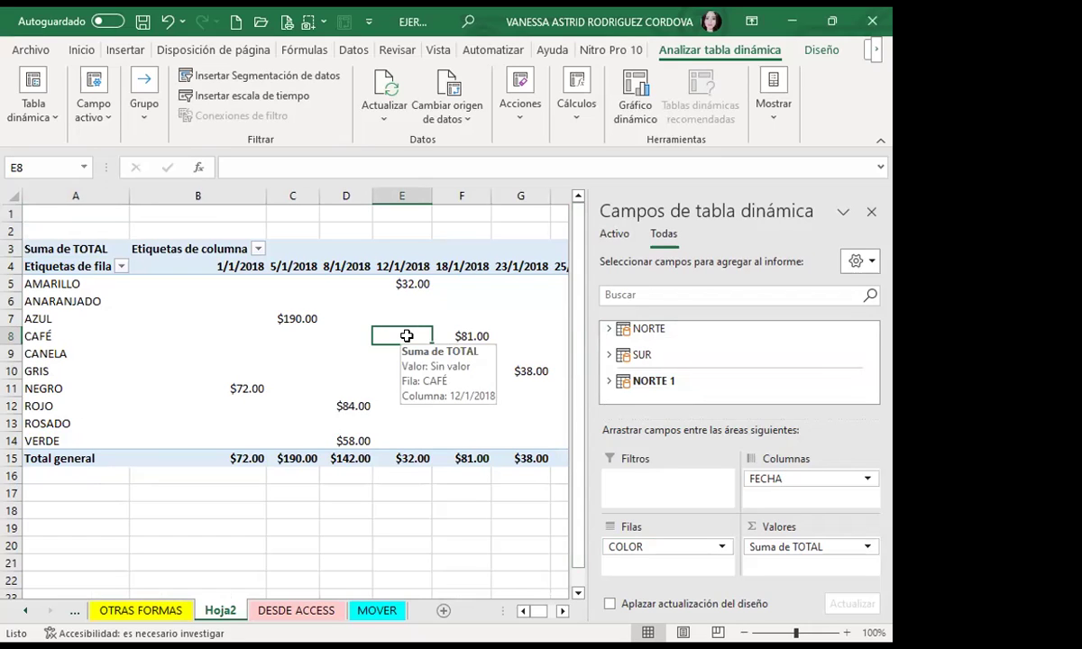
click(609, 354)
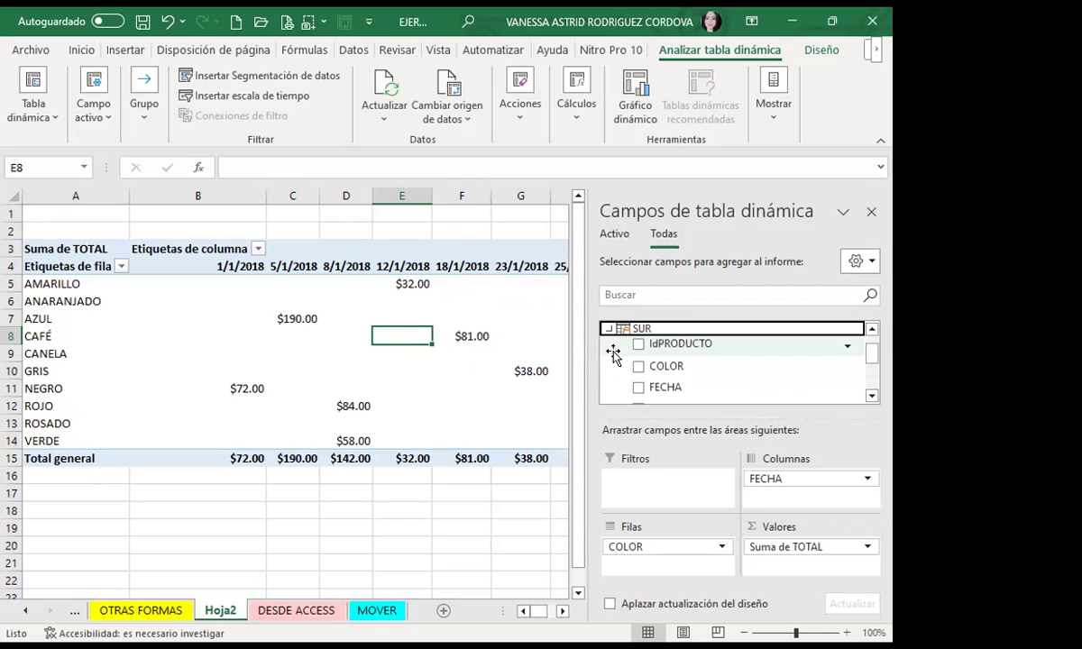
click(640, 368)
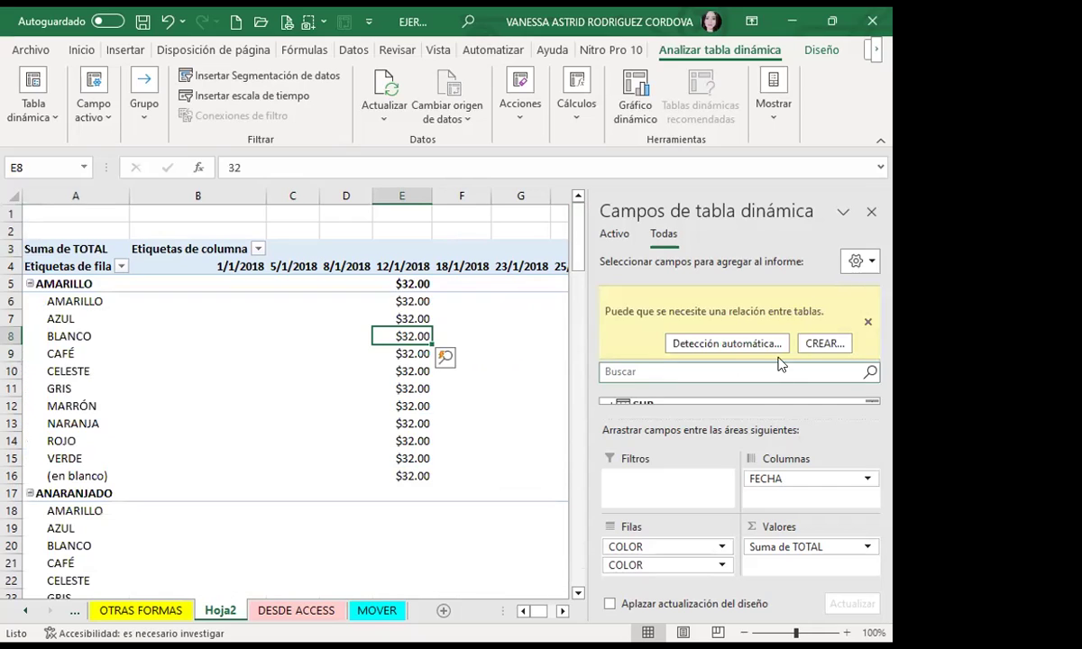
Start a table relationship, choosing the NORTE table with COLOR as the column
click(822, 345)
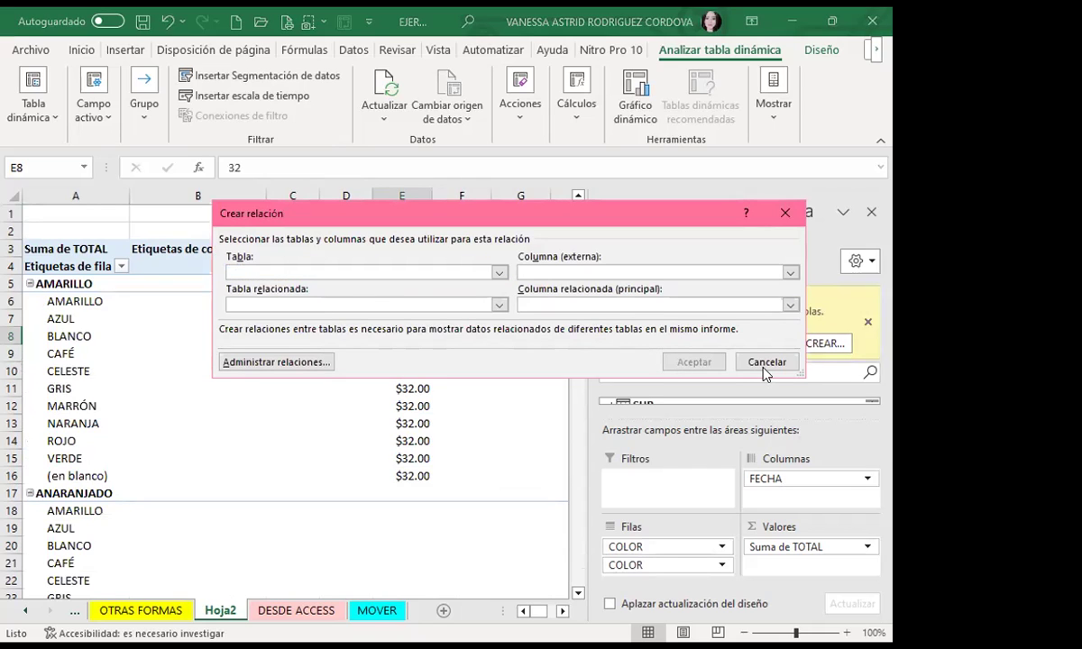
key(Down)
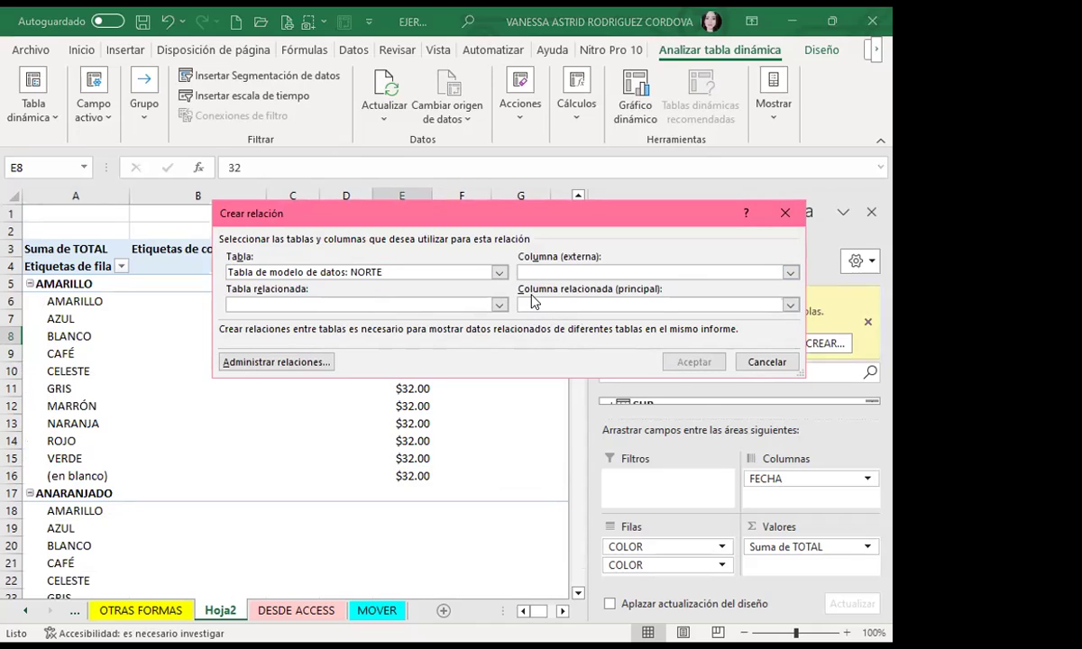
click(735, 274)
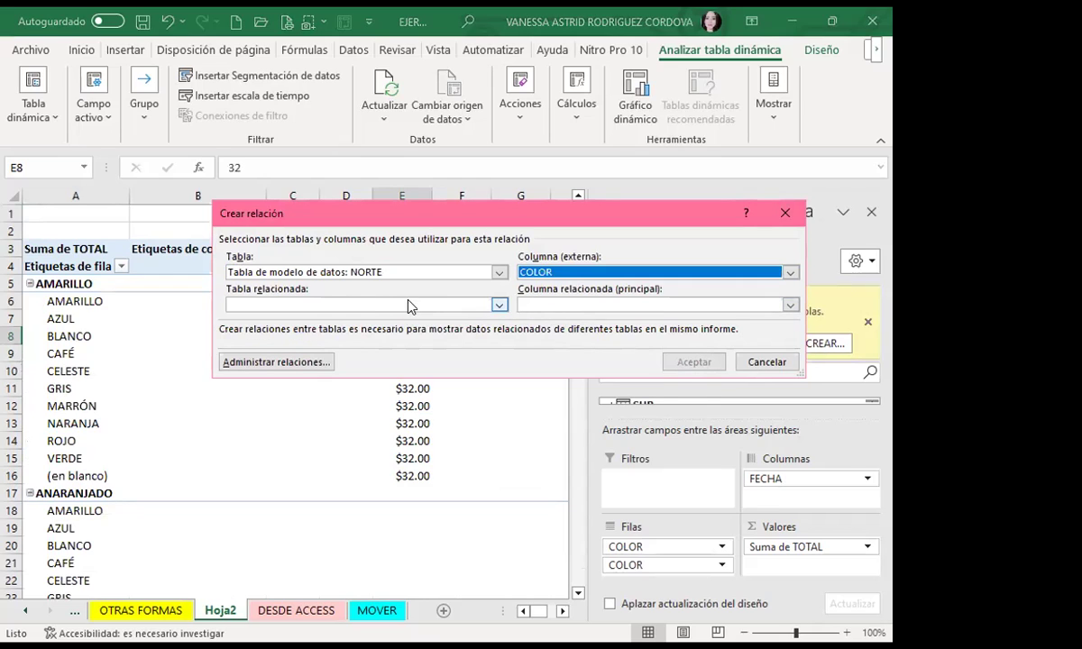
click(499, 304)
click(499, 320)
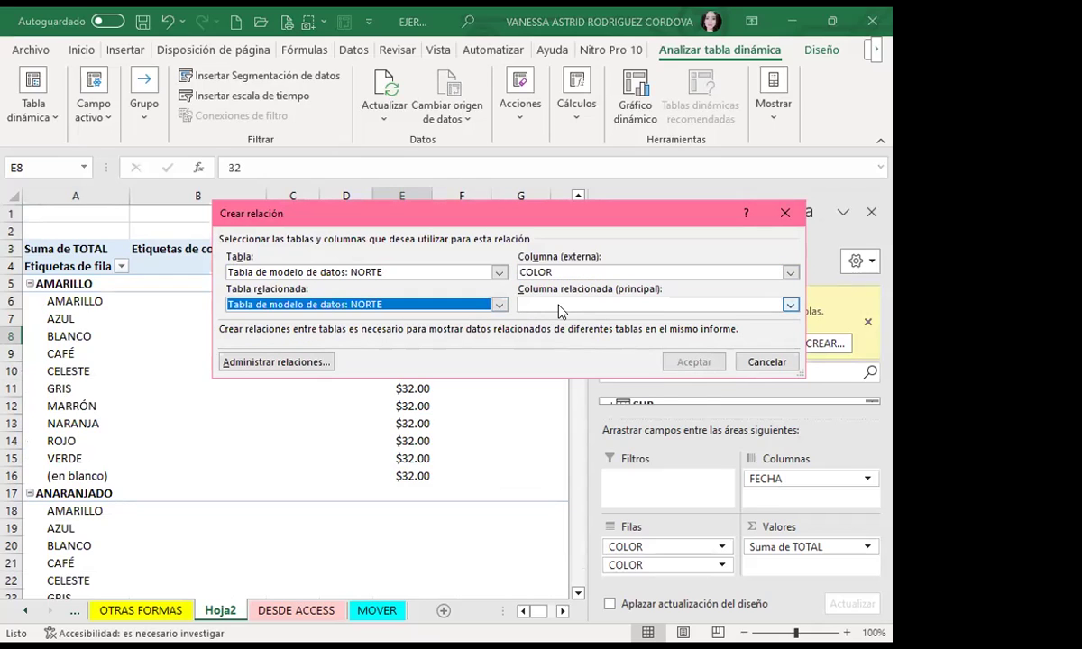
click(539, 325)
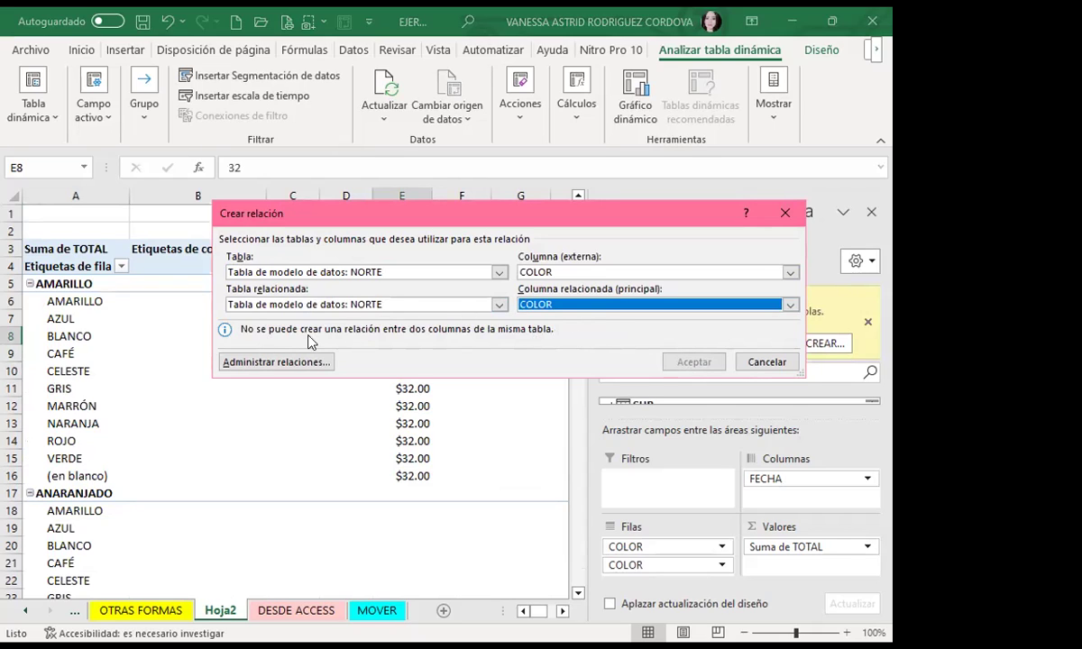
click(621, 273)
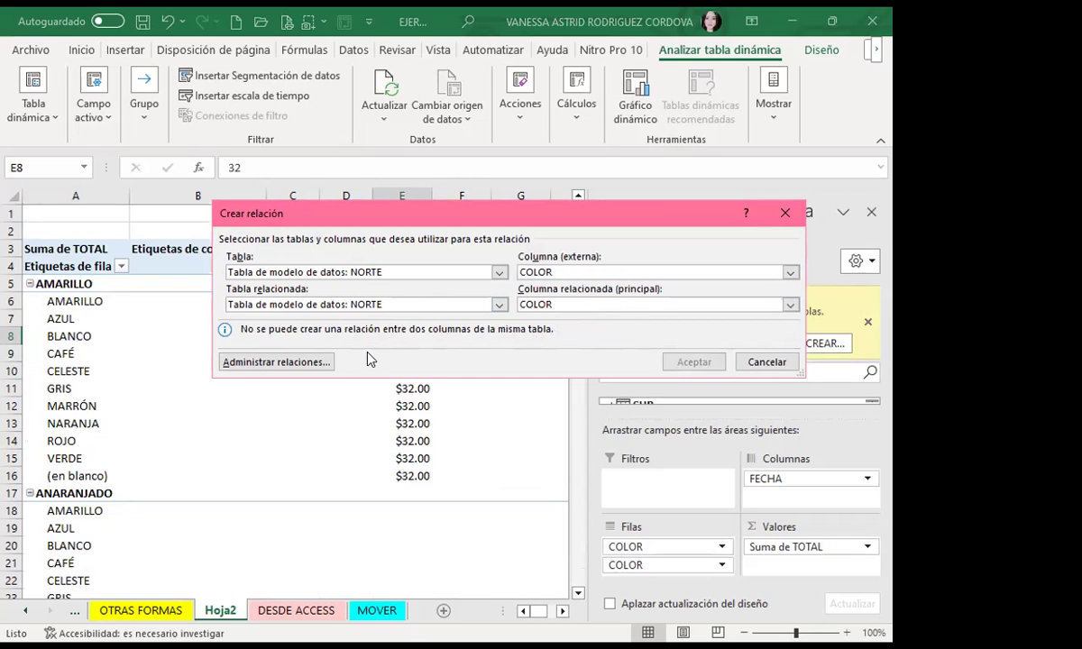
Switch the related table to SUR, attempt the relationship, then cancel the duplicate
key(Down)
click(606, 310)
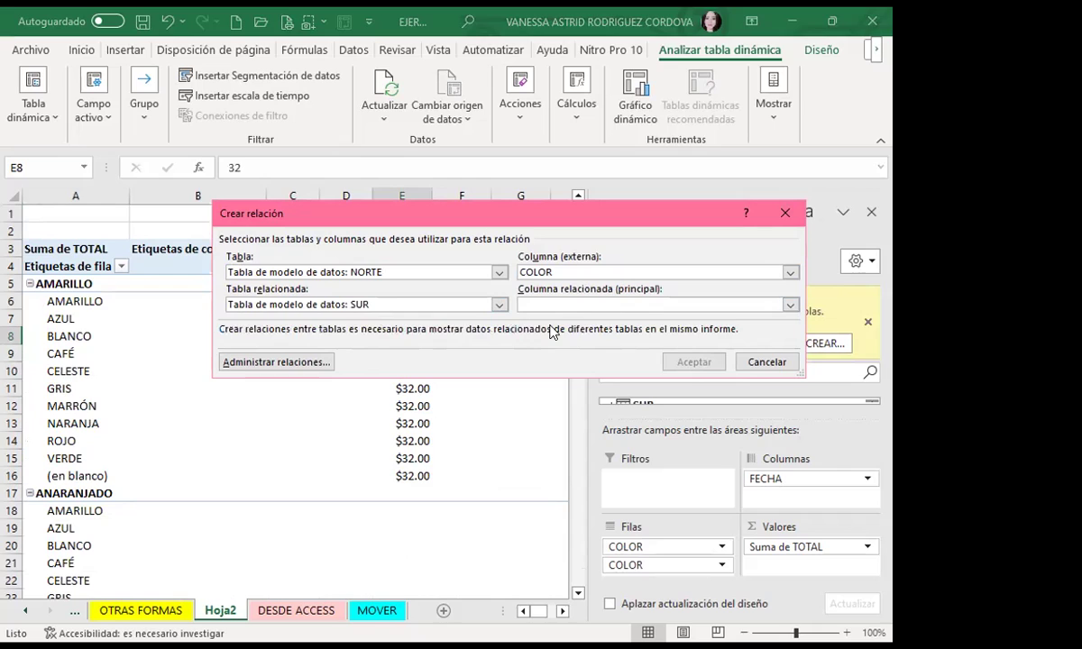
click(648, 341)
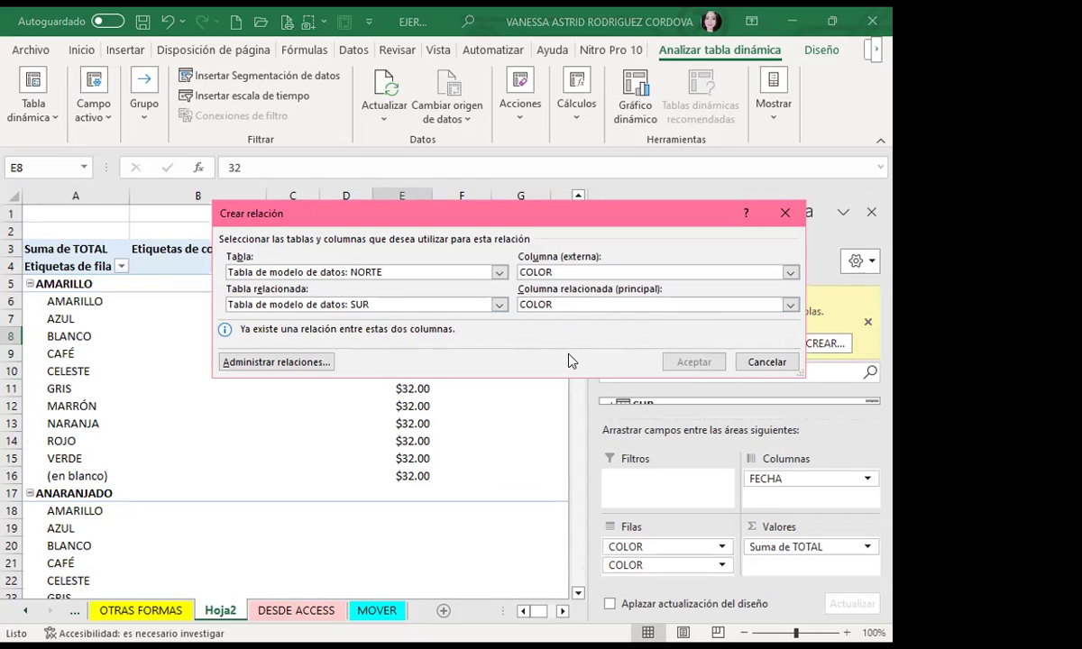
key(Down)
click(688, 362)
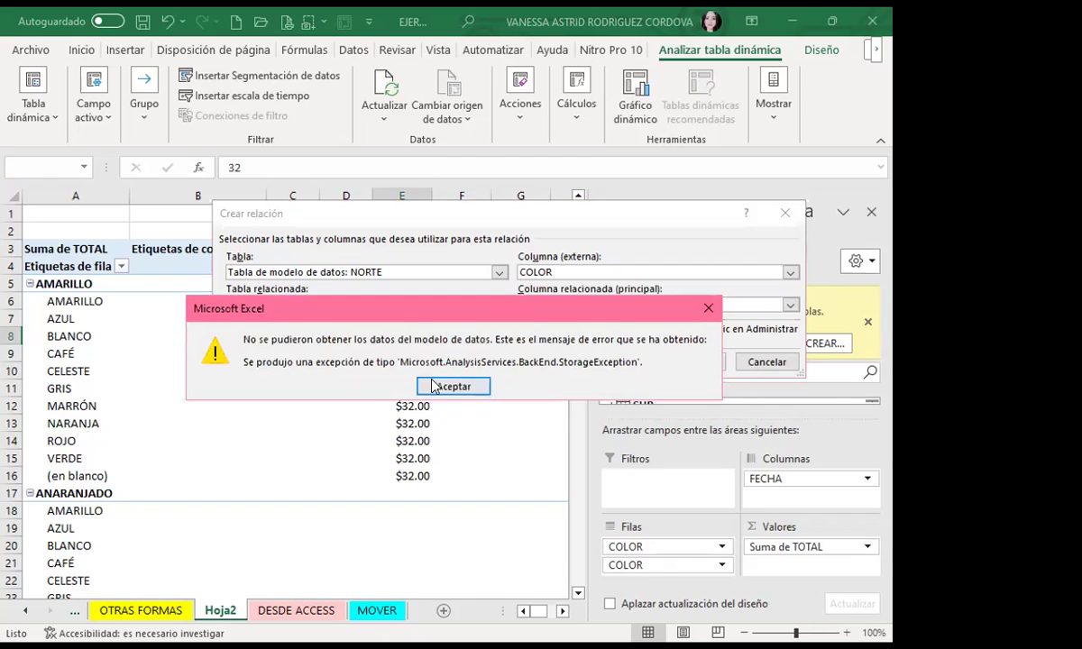
click(426, 379)
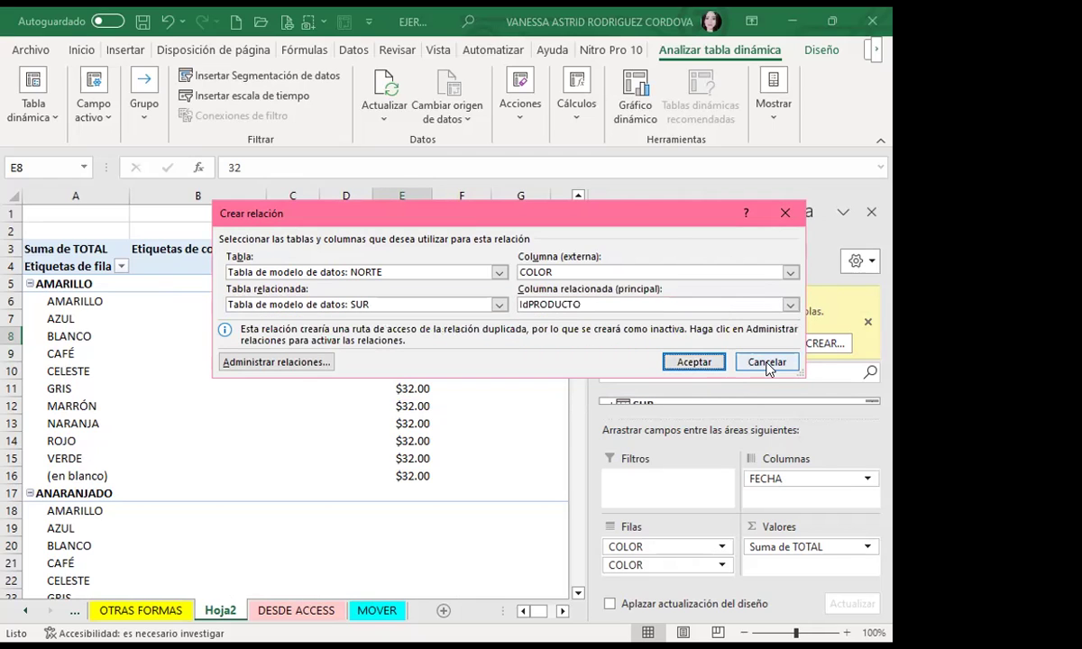
click(768, 363)
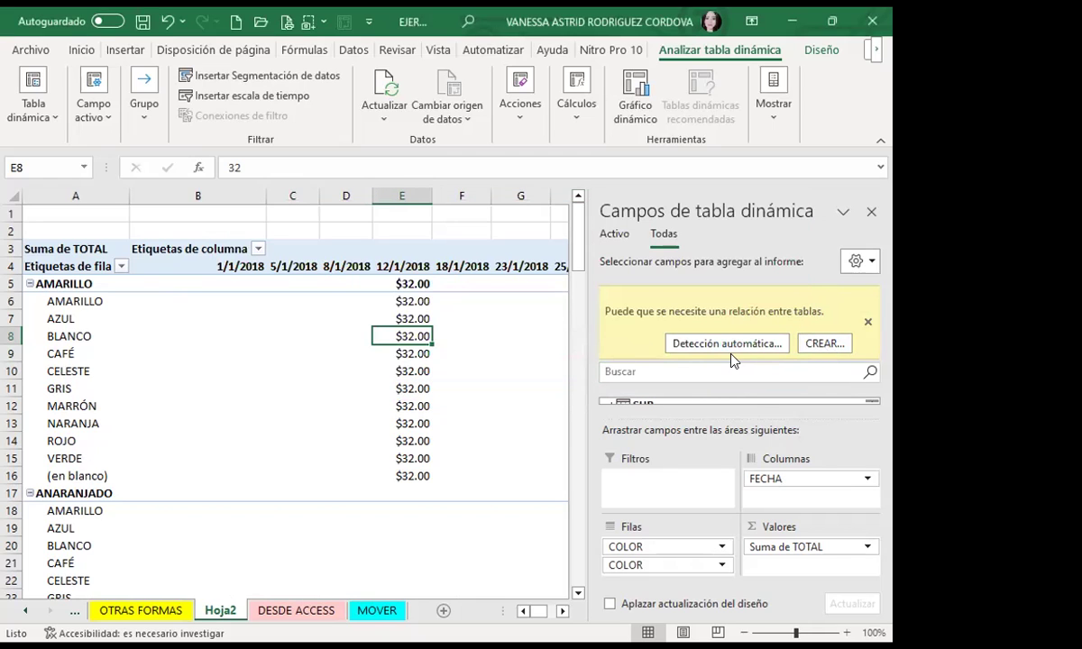
Dismiss the table-relationship notice and scroll through the pivot field list
click(867, 322)
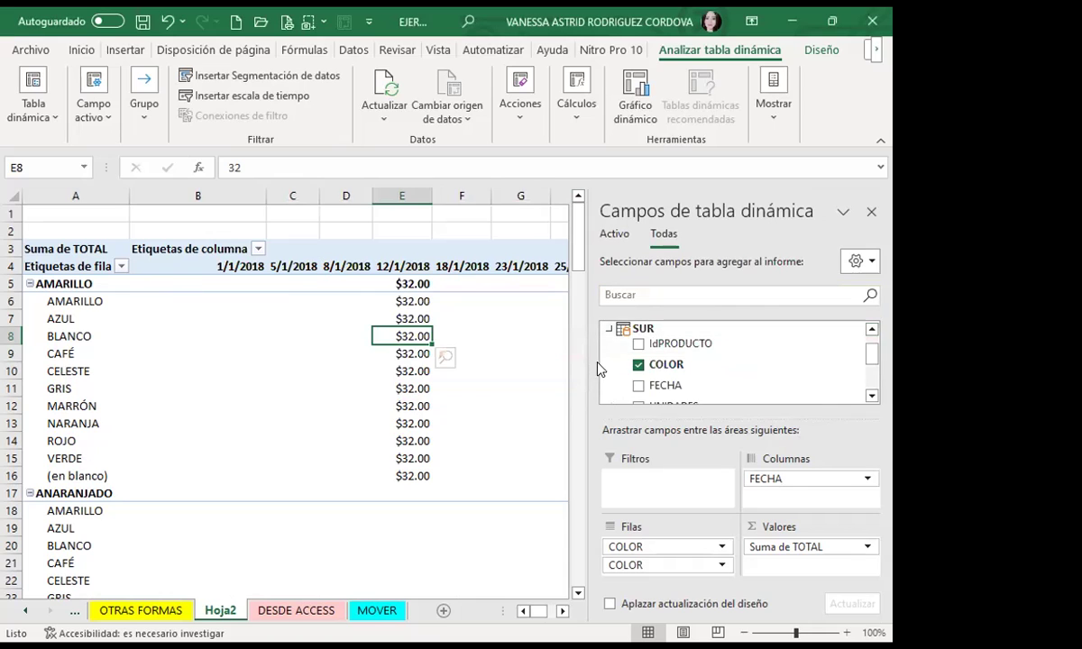
scroll(653, 383, up, 1)
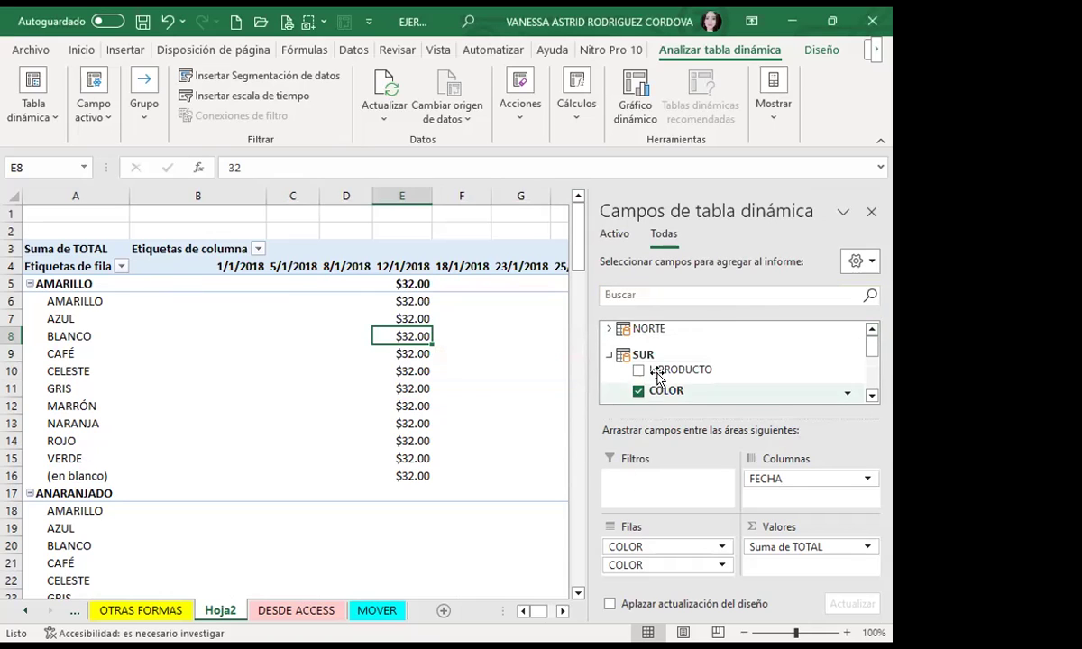
scroll(722, 361, down, 1)
scroll(758, 375, down, 3)
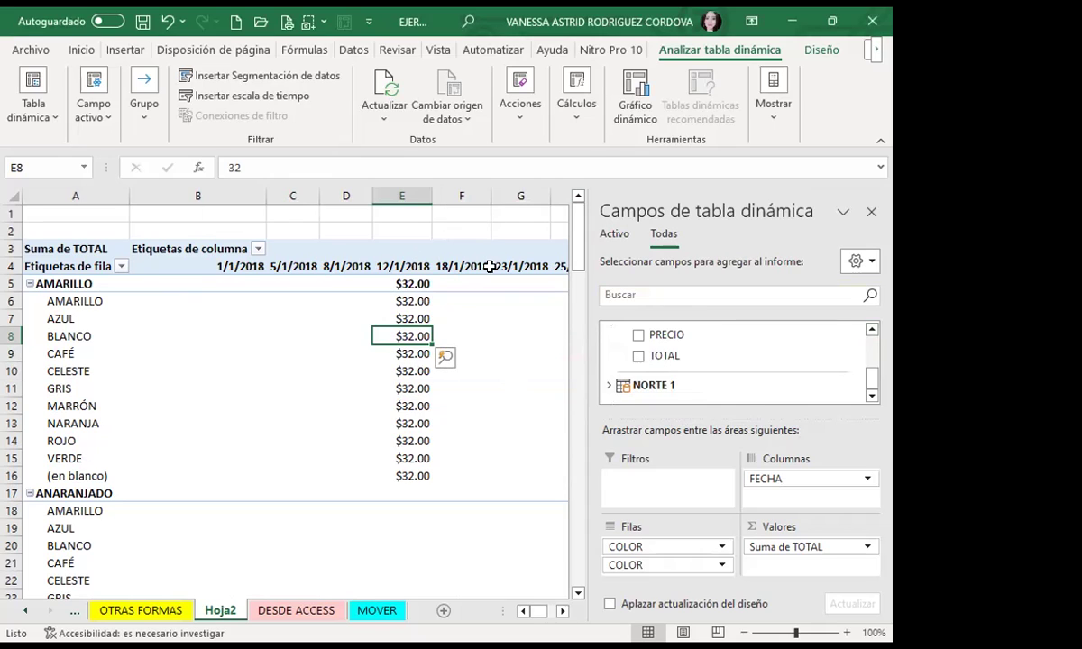
scroll(653, 398, up, 1)
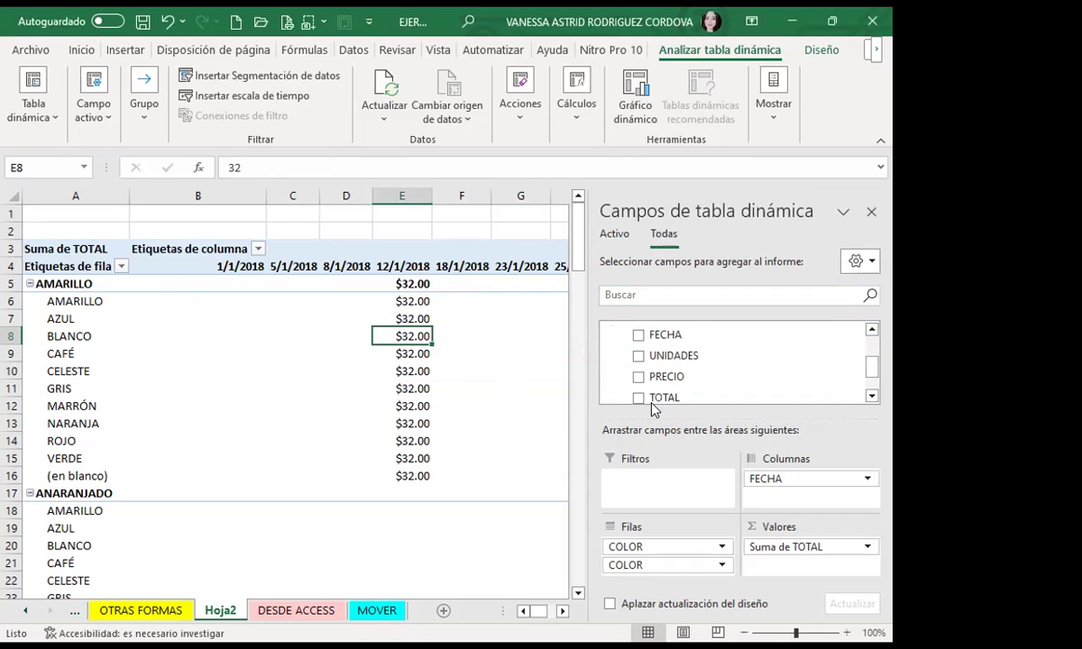
scroll(655, 397, up, 2)
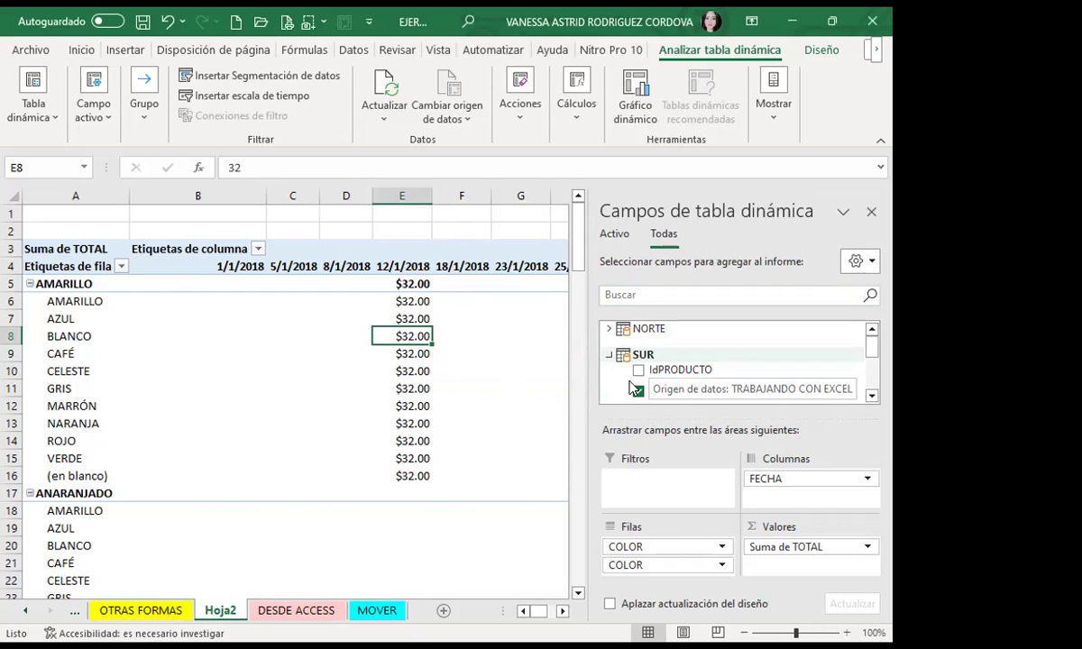
Close the field list and scroll through Hoja2's nested colour totals
click(495, 407)
scroll(126, 466, down, 5)
scroll(125, 462, down, 4)
scroll(126, 462, down, 4)
scroll(126, 462, down, 4)
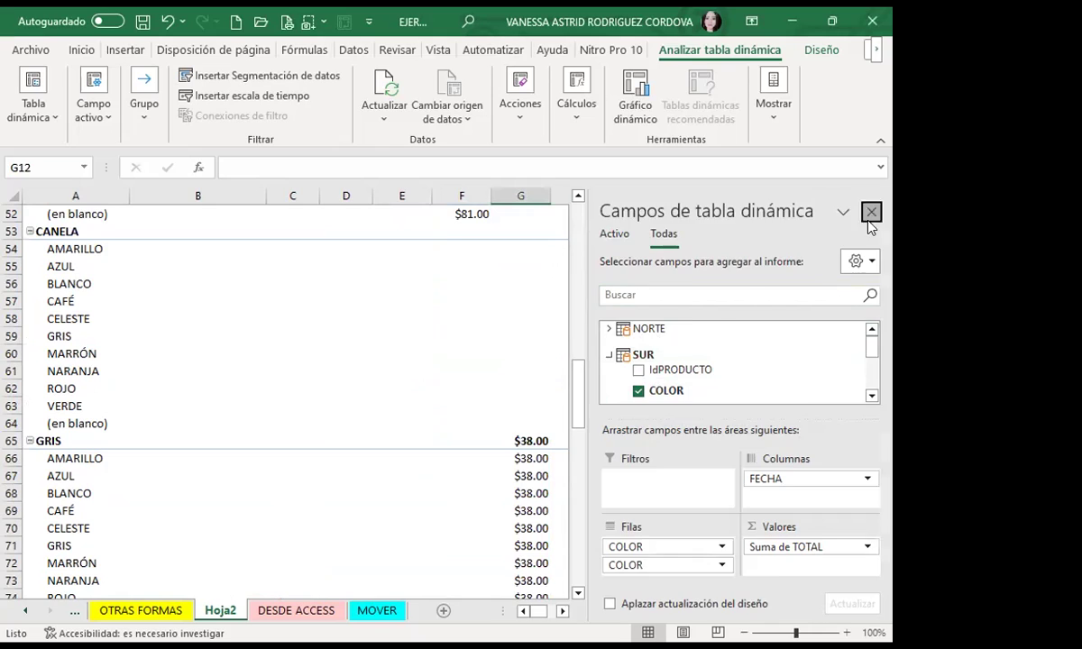
click(870, 215)
scroll(355, 474, up, 1)
scroll(355, 473, up, 6)
scroll(356, 473, up, 5)
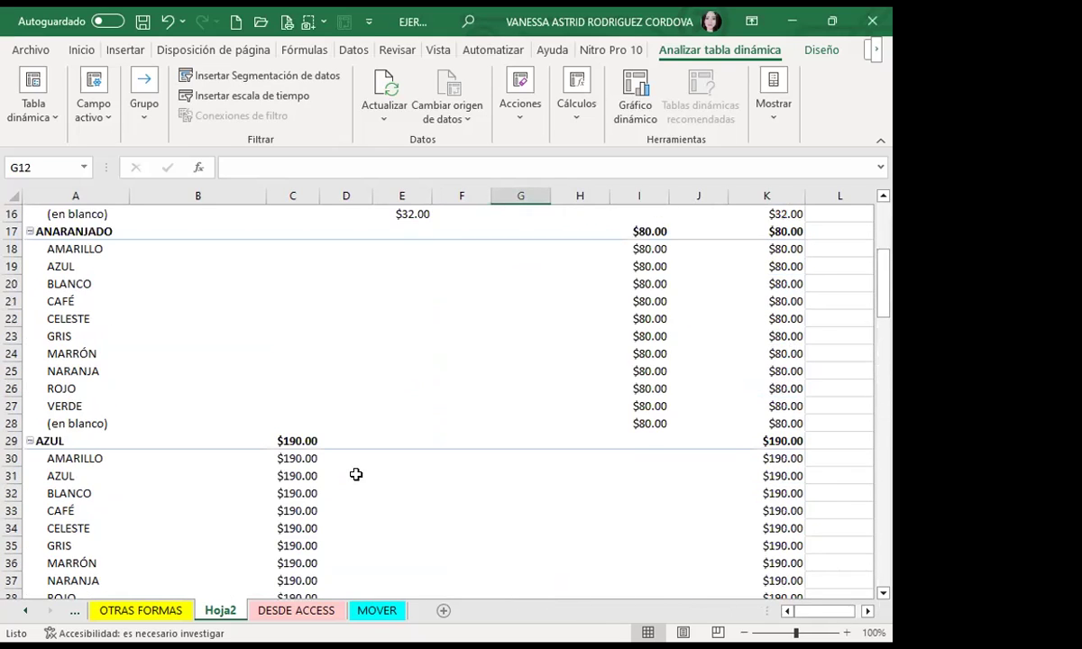
scroll(356, 474, up, 5)
click(374, 251)
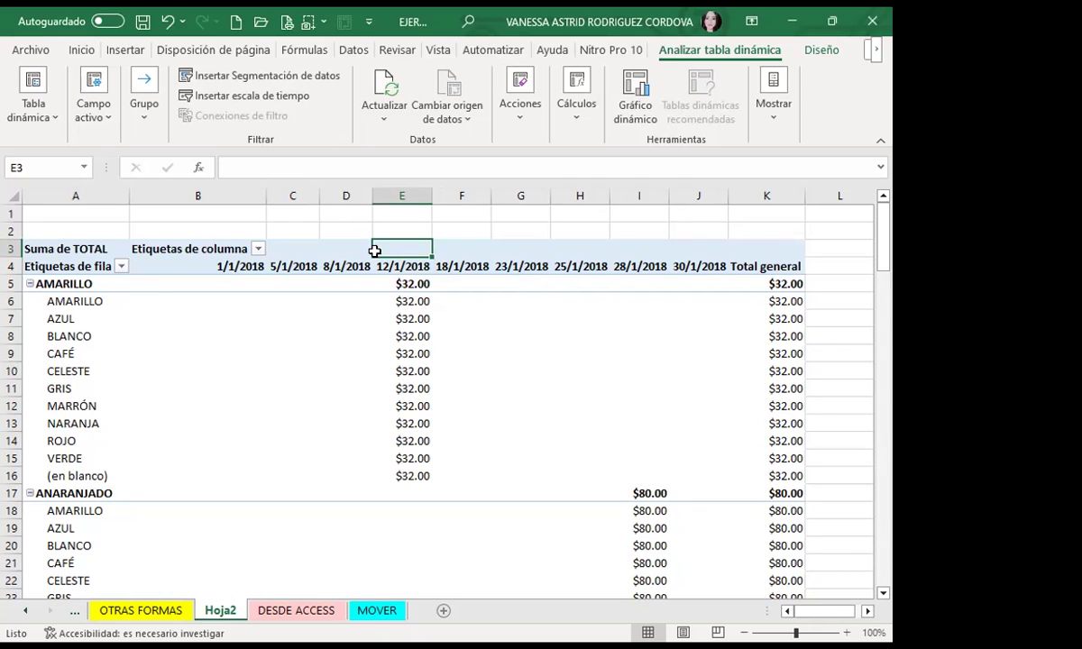
Collapse the AMARILLO, ANARANJADO, AZUL, CAFÉ and CANELA groups in the pivot table
click(30, 284)
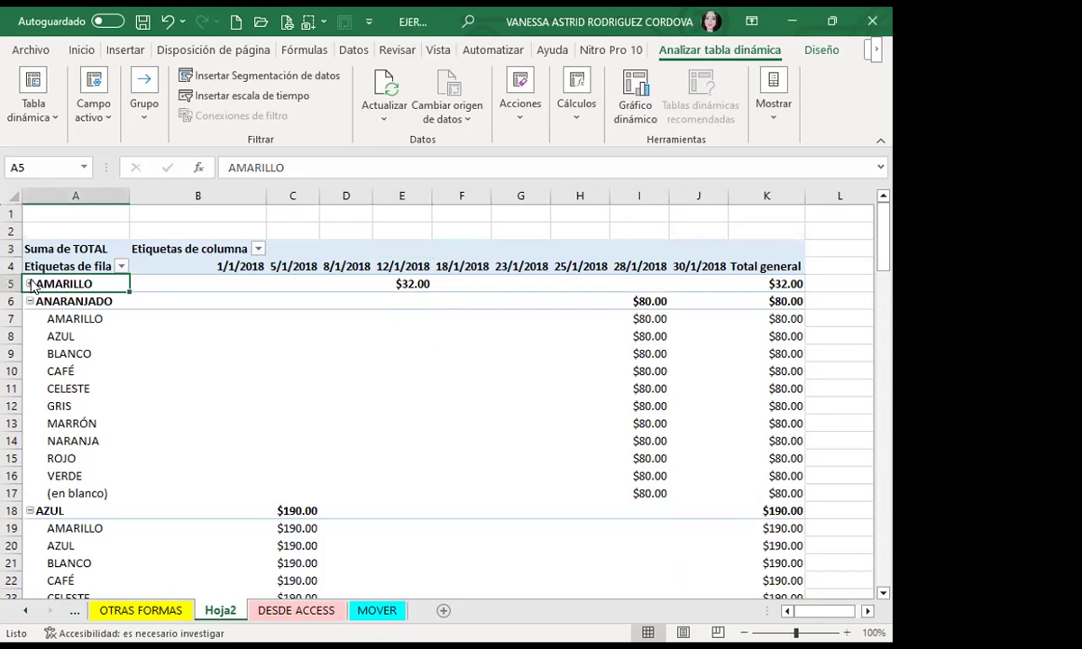
click(30, 302)
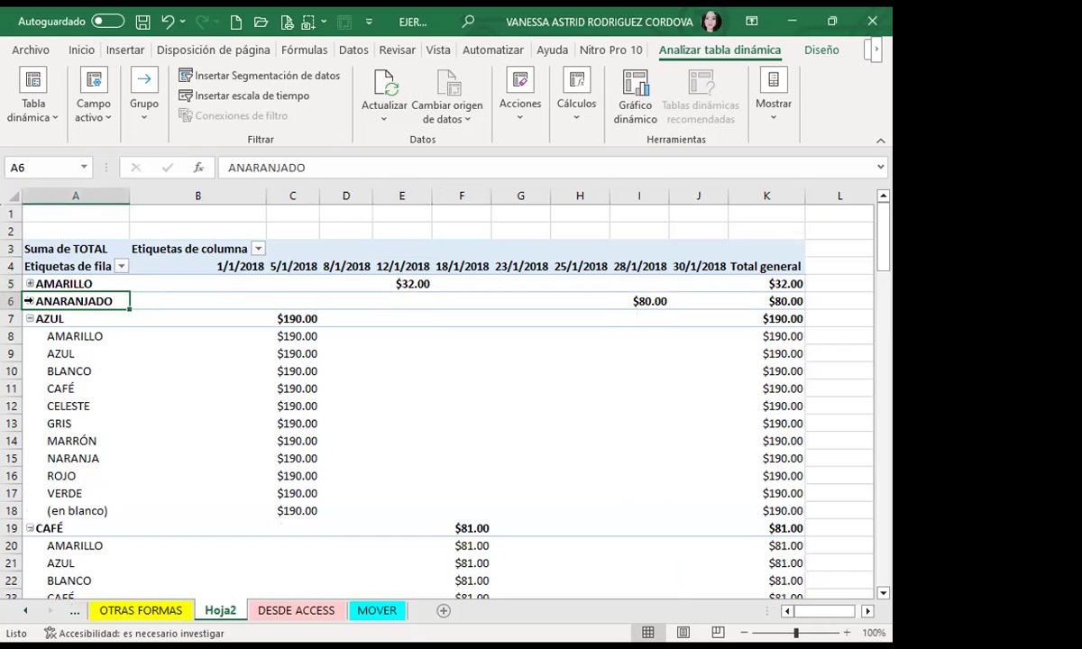
click(30, 318)
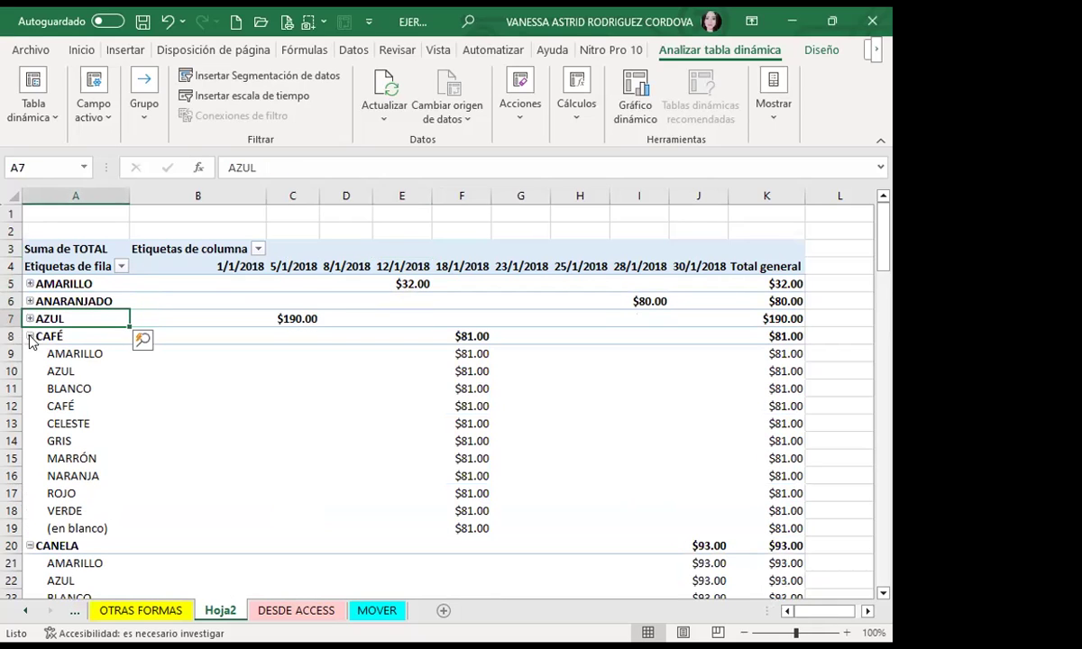
click(17, 336)
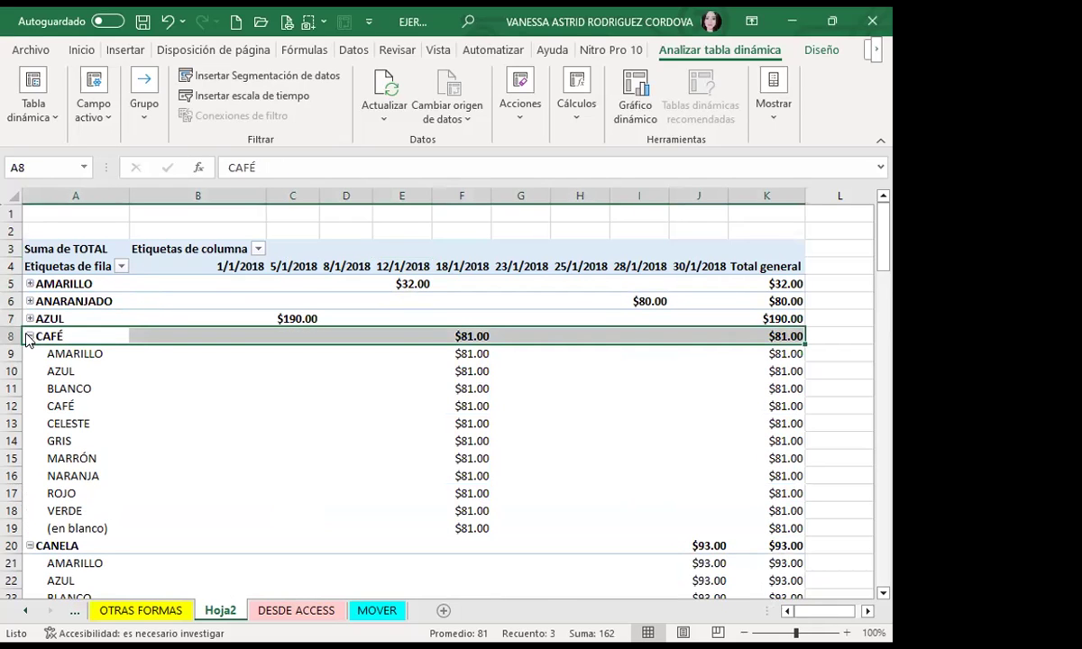
click(30, 336)
click(30, 354)
Collapse the GRIS, NEGRO, ROJO, ROSADO and VERDE groups, then select an empty cell outside the pivot
click(30, 371)
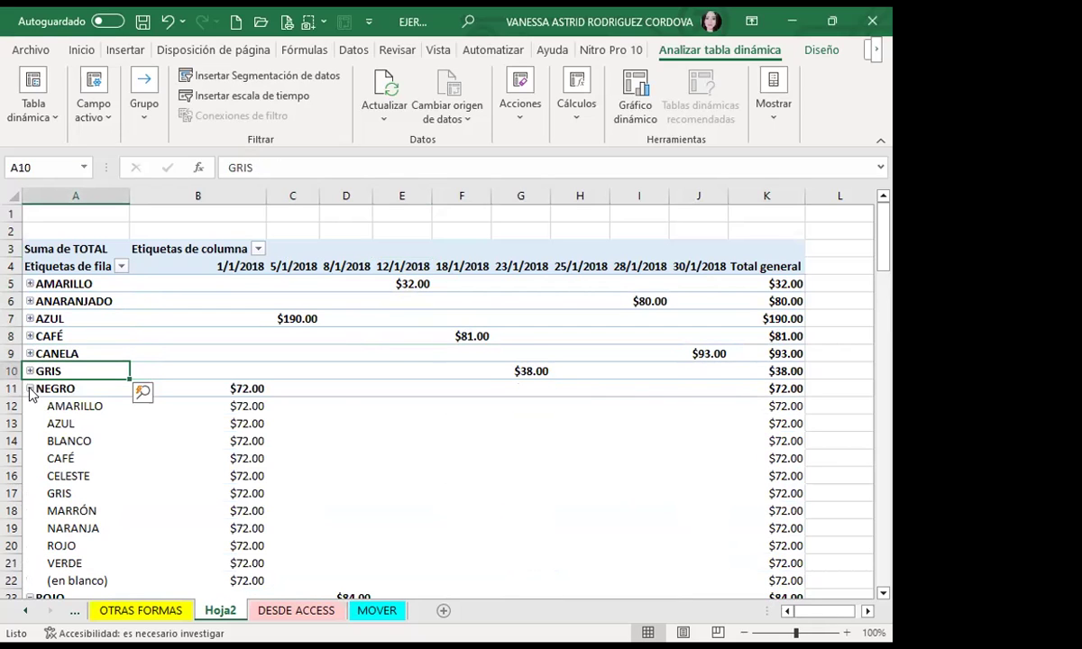
click(30, 388)
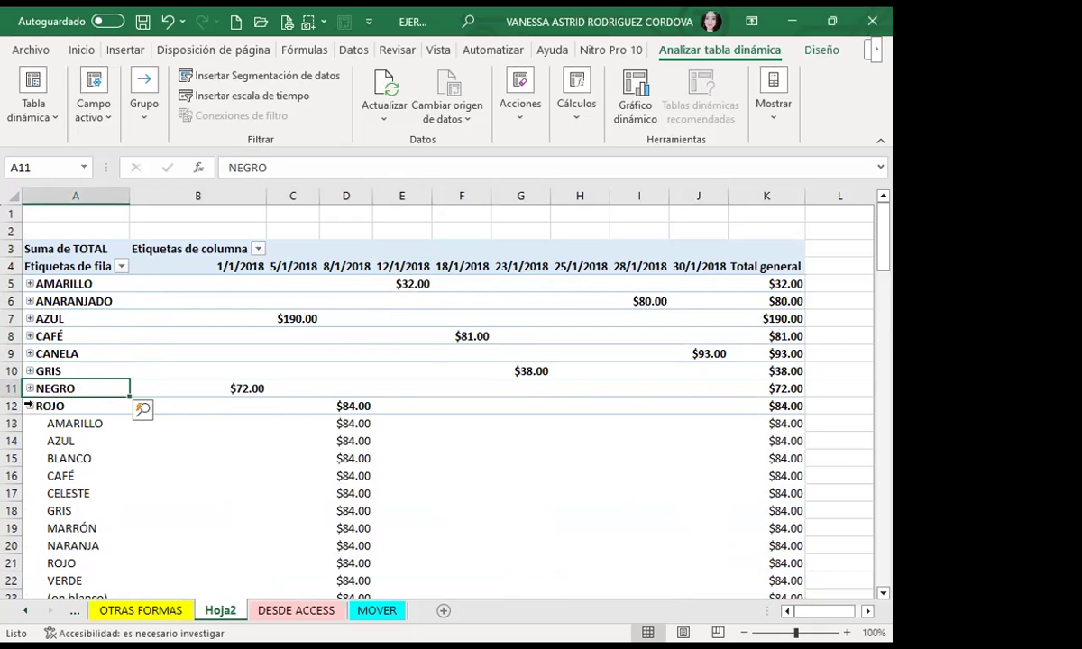
click(28, 405)
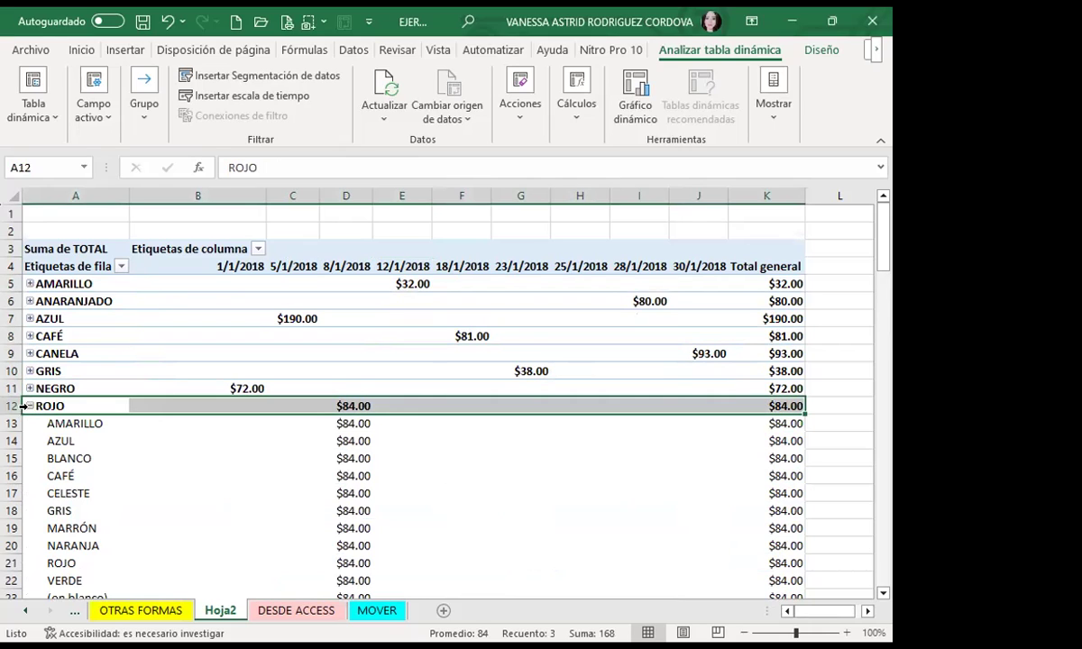
click(30, 406)
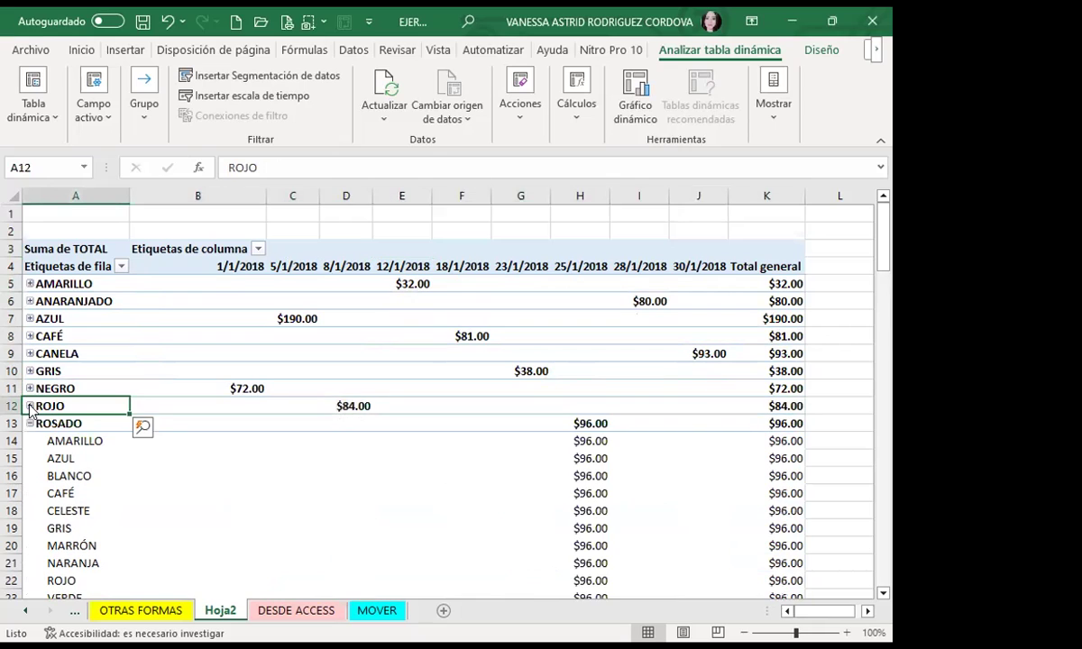
click(30, 424)
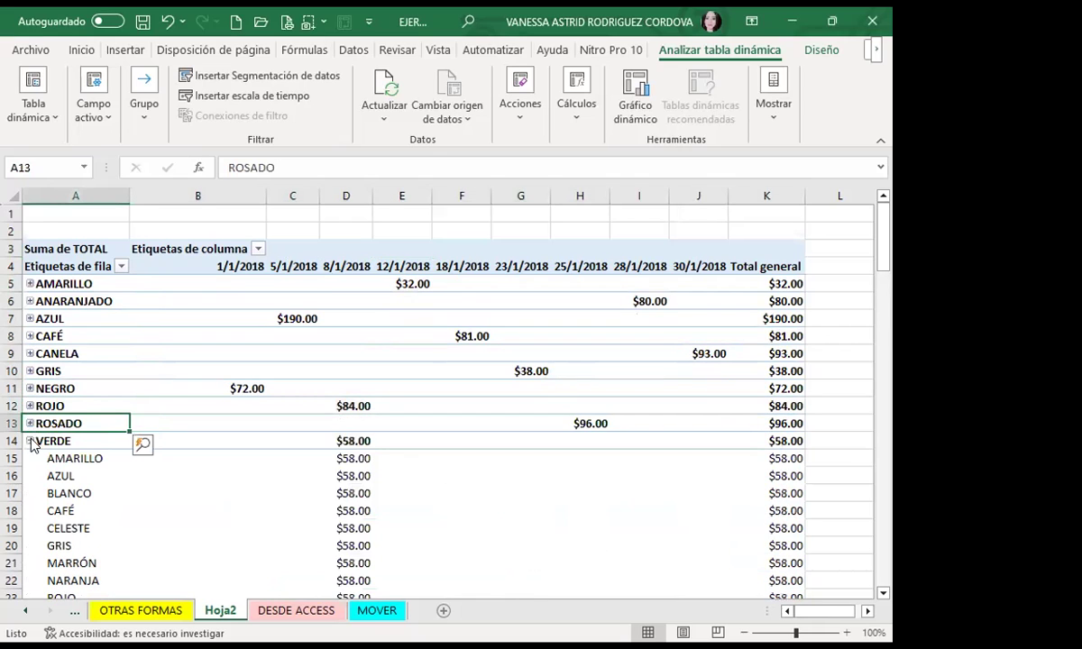
click(30, 441)
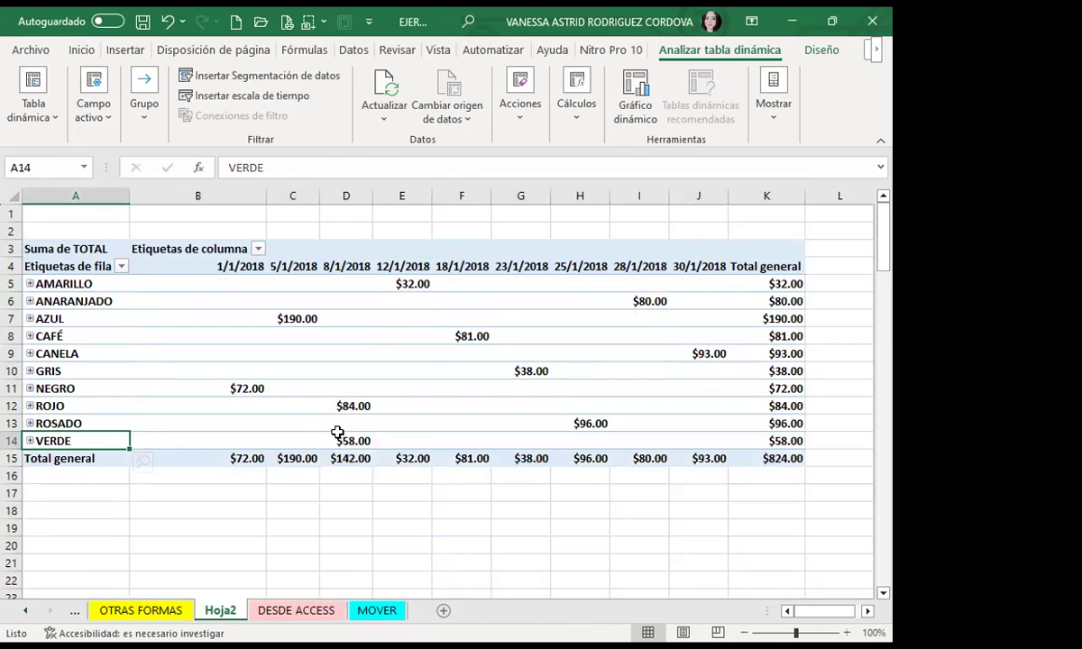
mouse_move(338, 434)
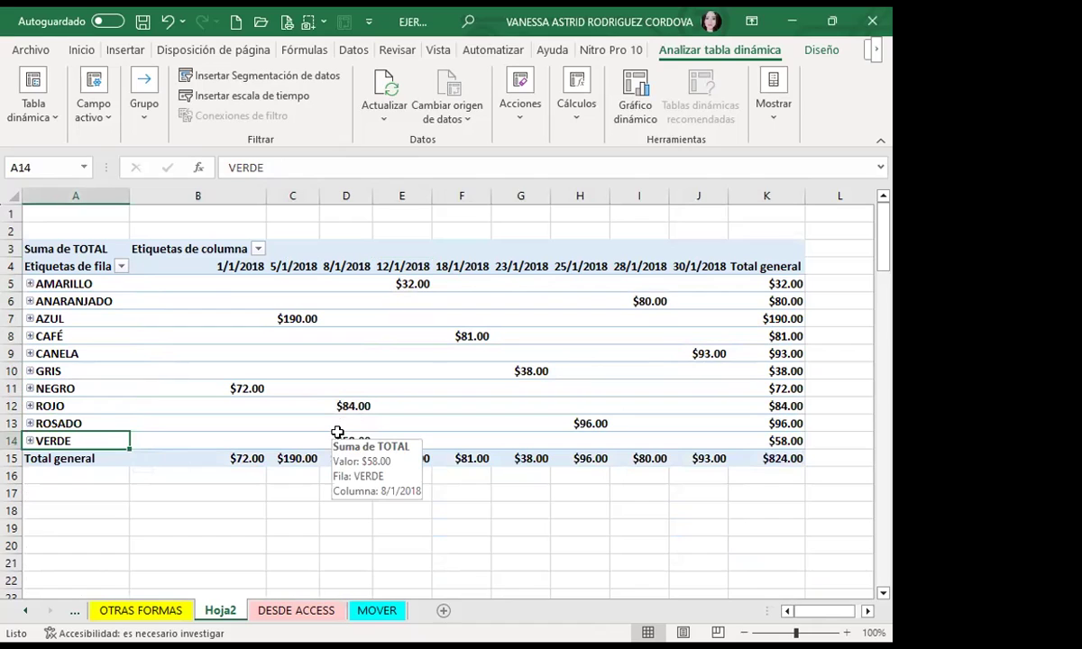
click(438, 388)
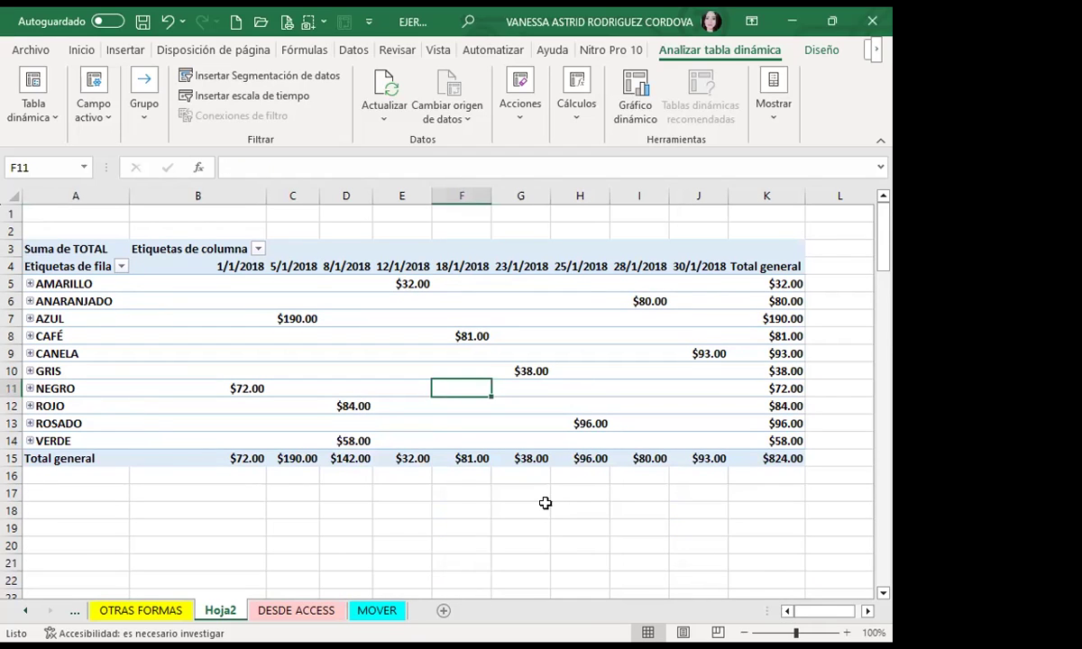
click(588, 527)
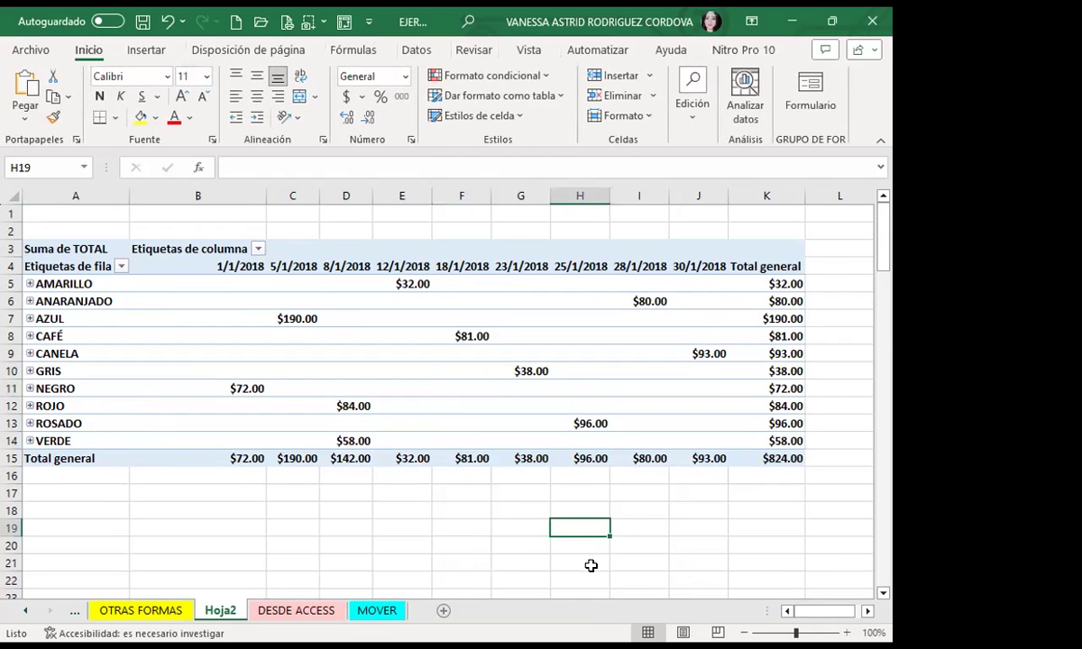